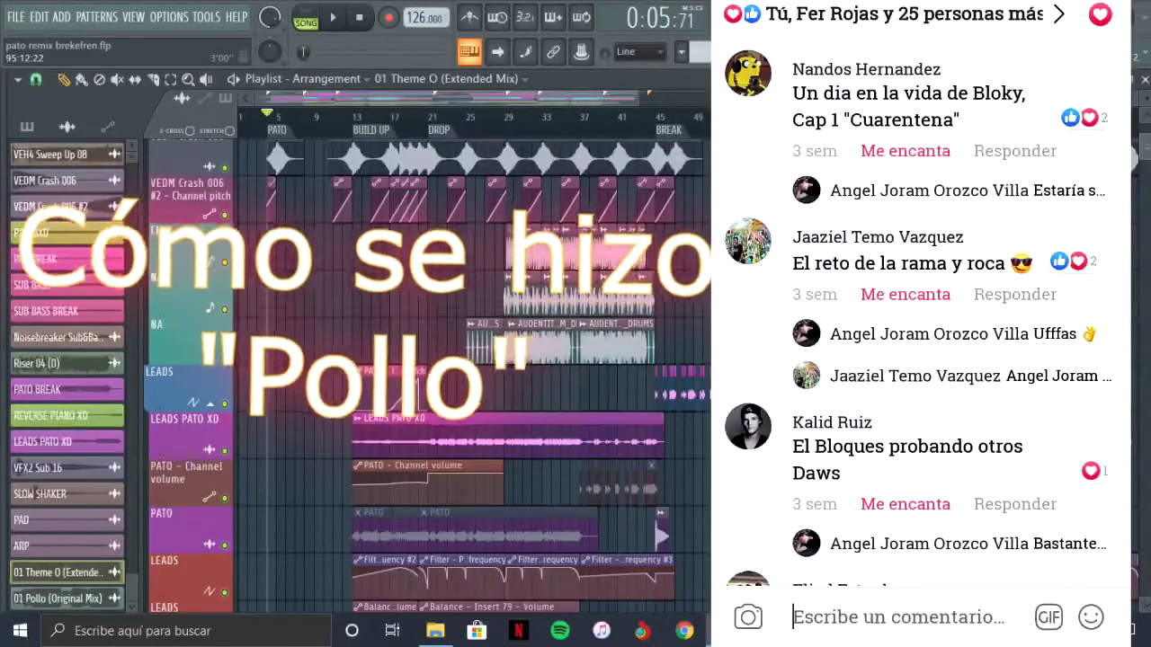
Solo the PIANOXD audio track and the instrument track below it, play them from the PATO marker, and unmute all tracks.
scroll(468, 377, down, 5)
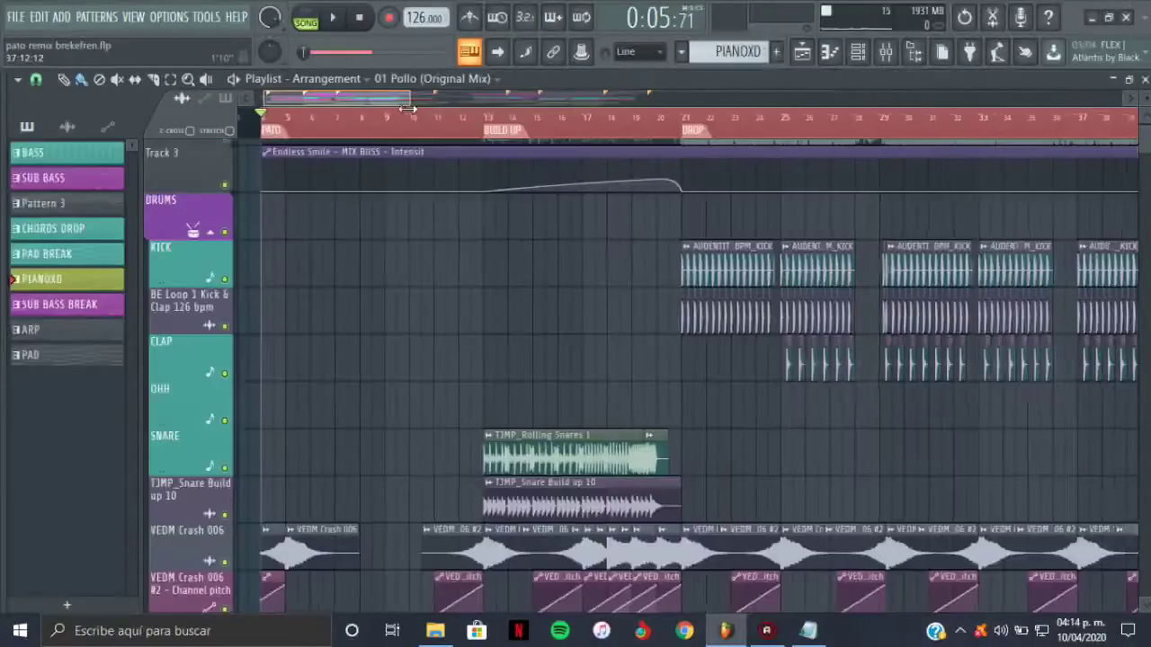
drag(411, 99, 382, 99)
scroll(688, 376, up, 2)
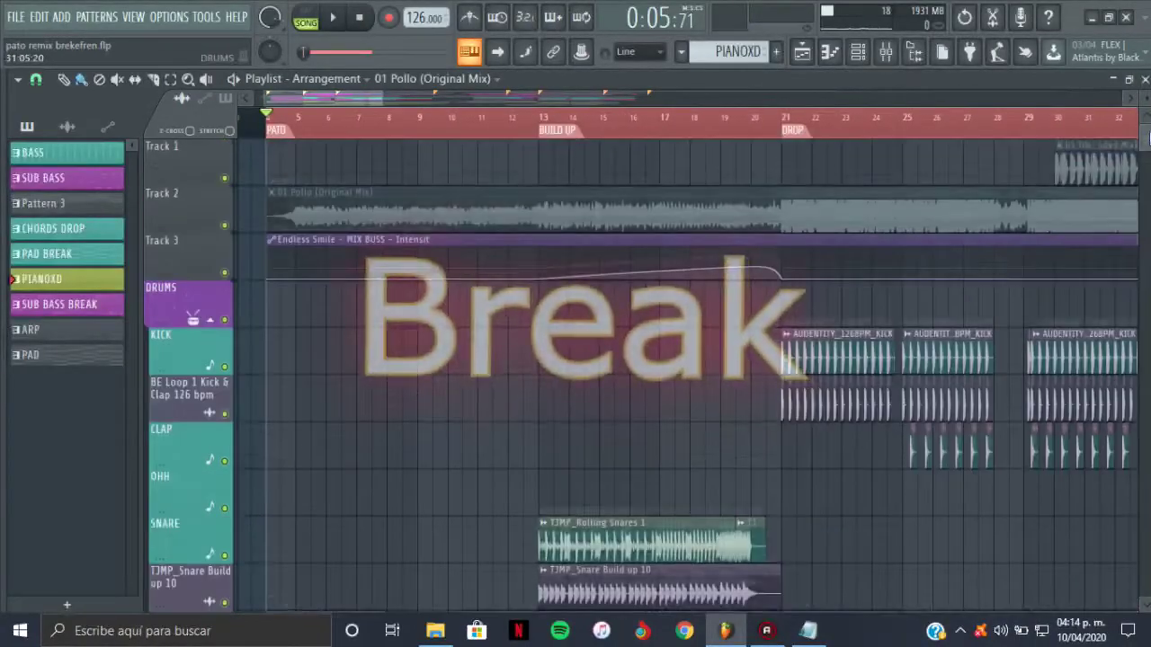
scroll(688, 375, down, 12)
scroll(688, 375, down, 14)
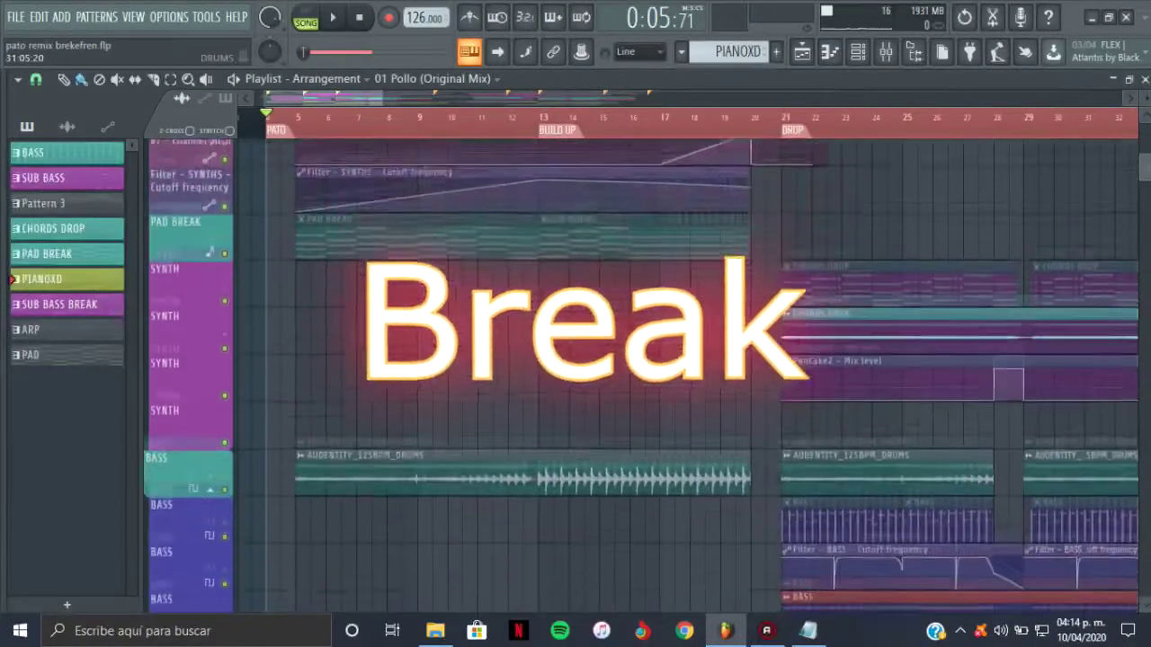
scroll(232, 281, down, 5)
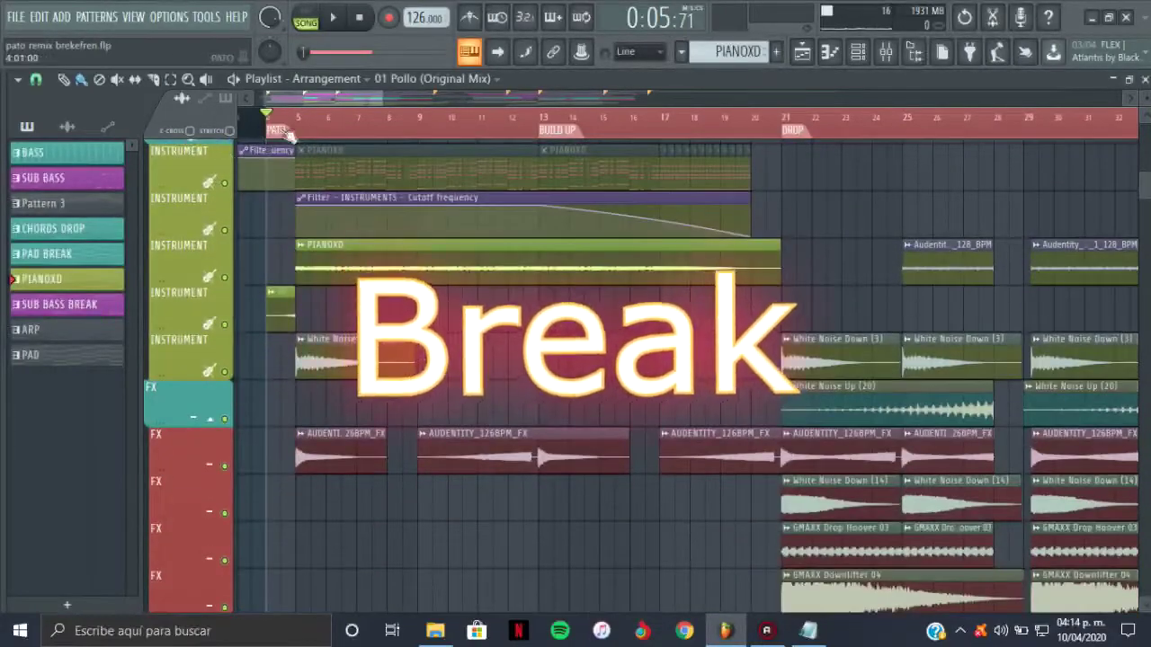
right_click(224, 325)
click(225, 277)
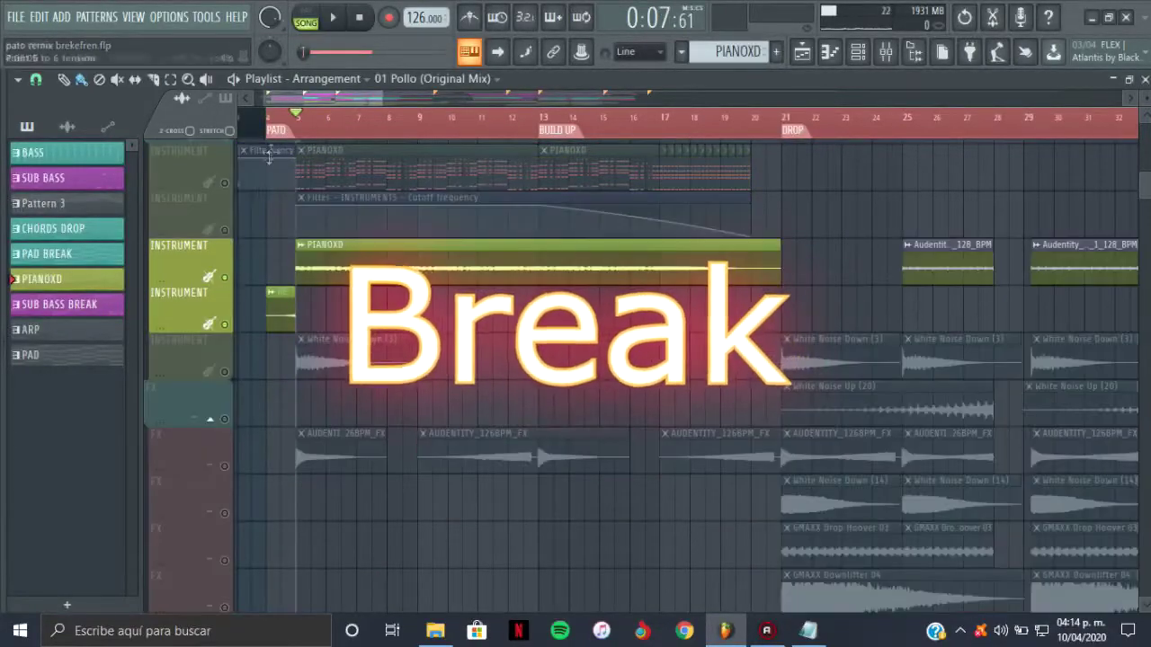
click(270, 111)
key(space)
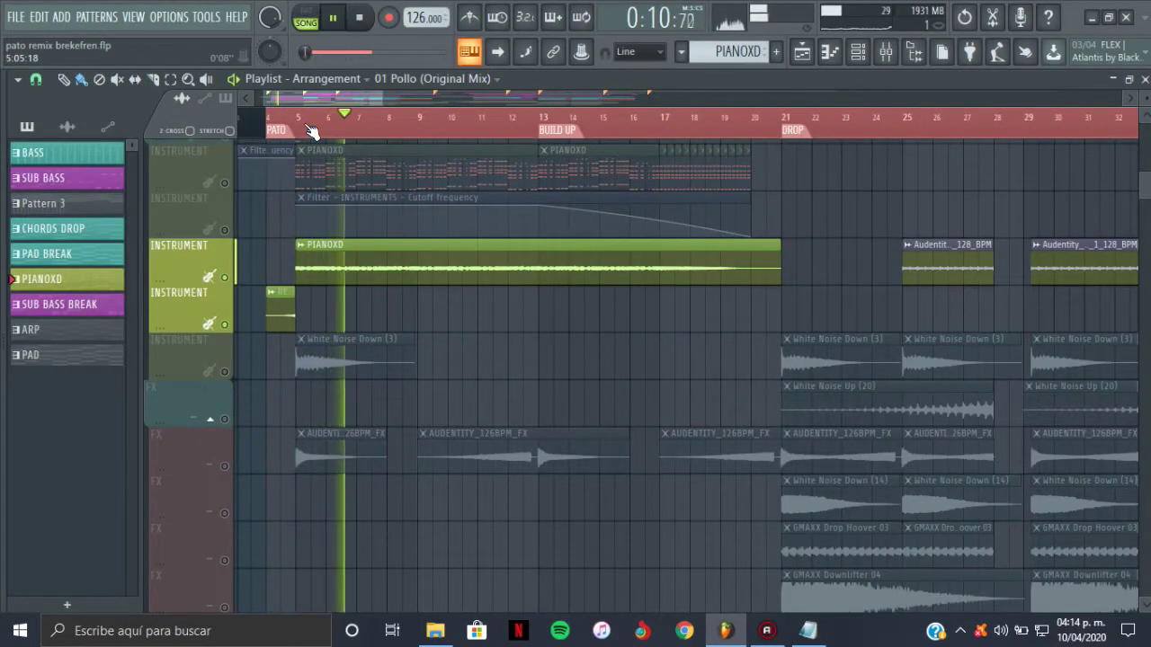
key(space)
right_click(225, 231)
right_click(225, 232)
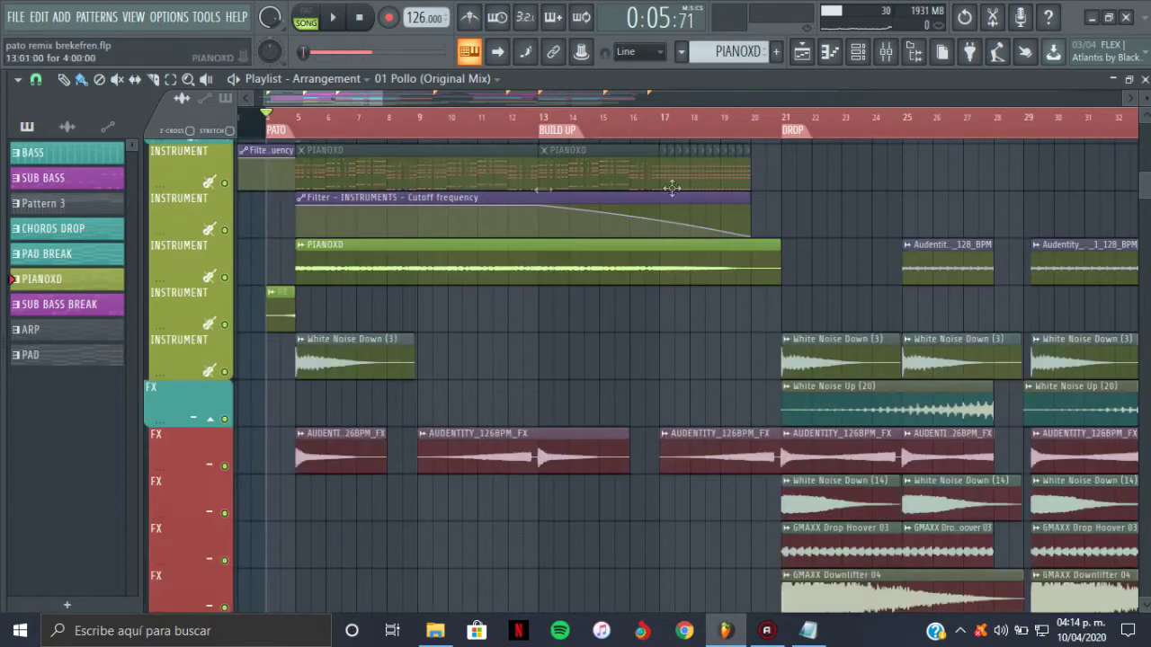
Check the Kontakt 5 channel and view the Fruity parametric EQ 2 settings on the INSTRUMENTS mixer track.
scroll(1138, 193, up, 5)
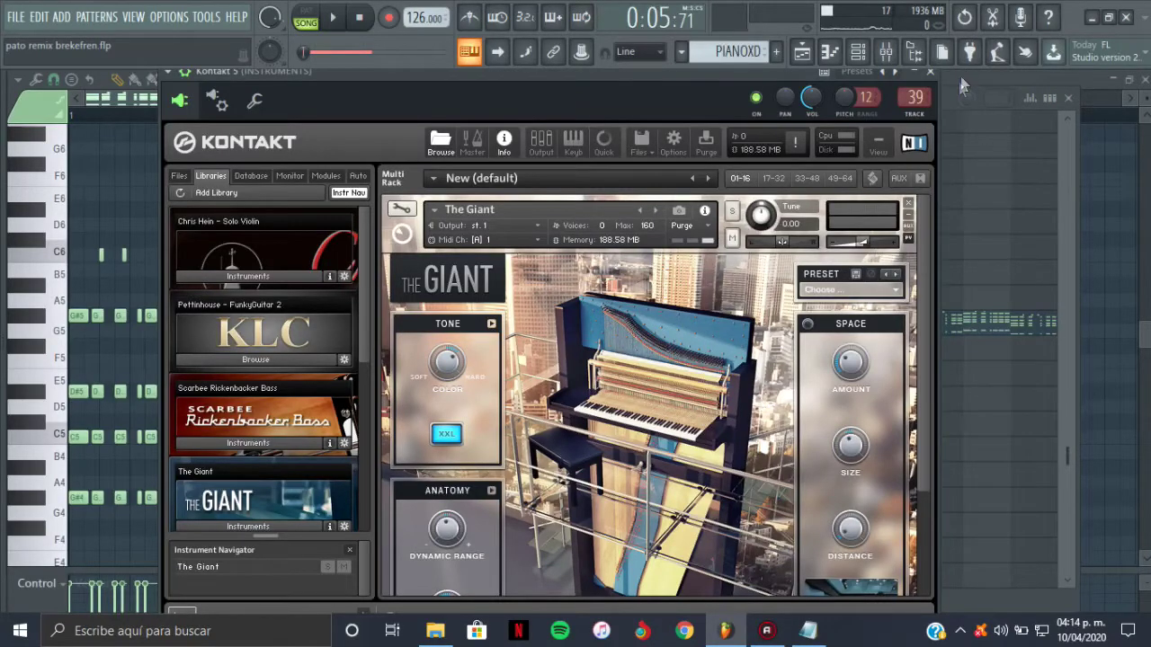
click(948, 93)
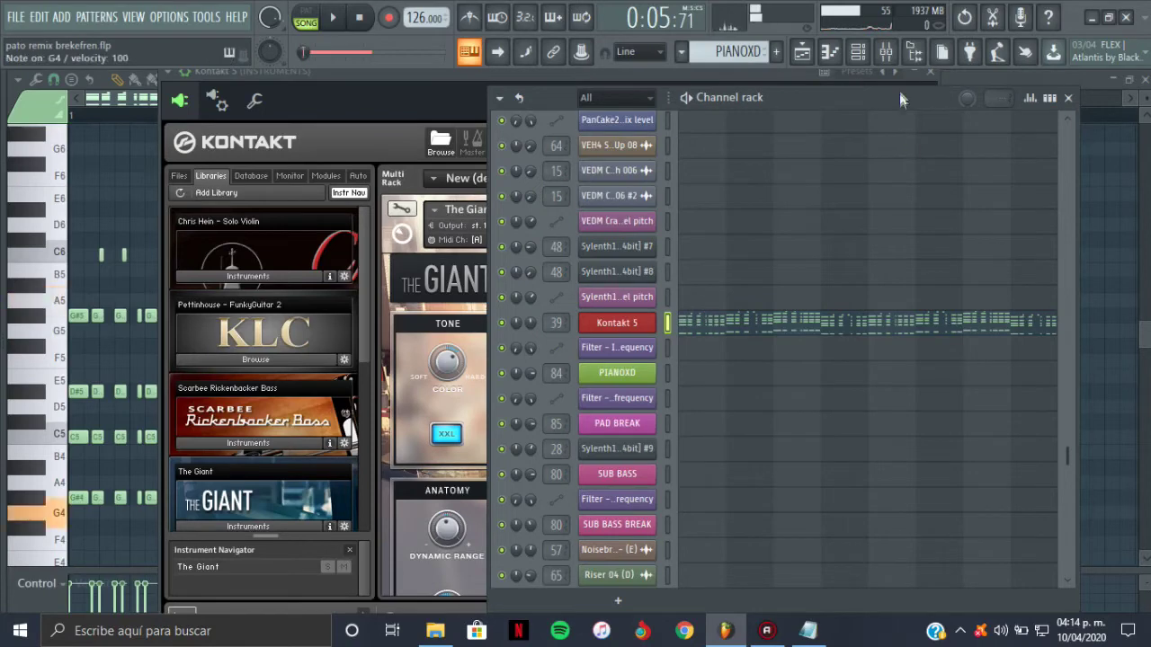
click(885, 51)
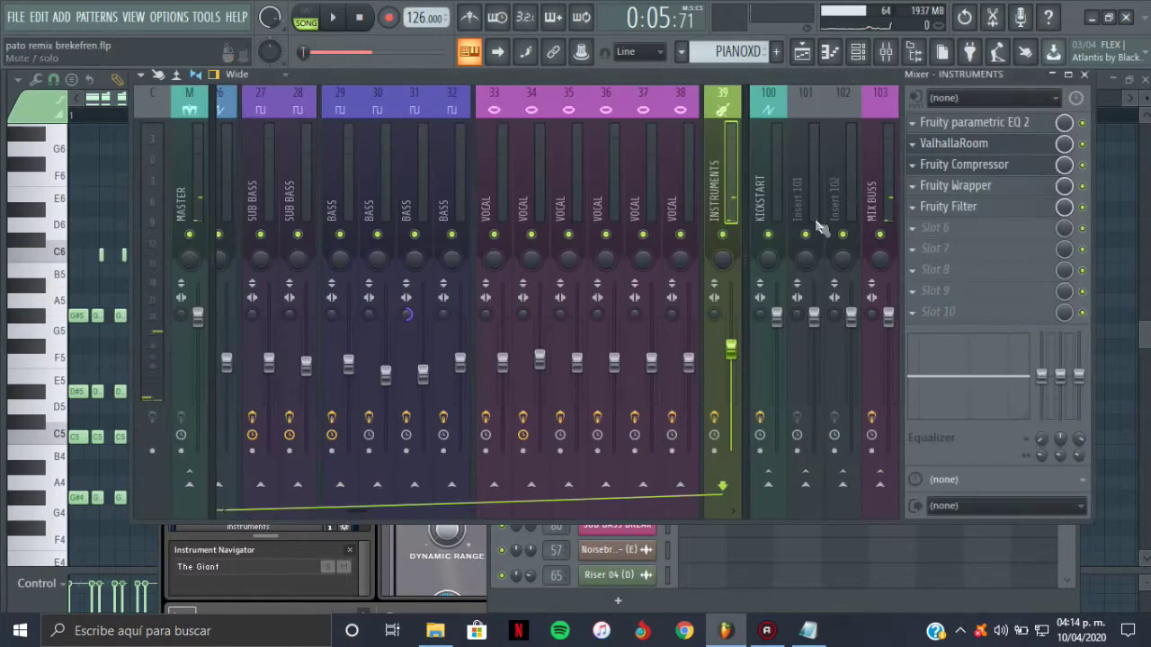
click(964, 123)
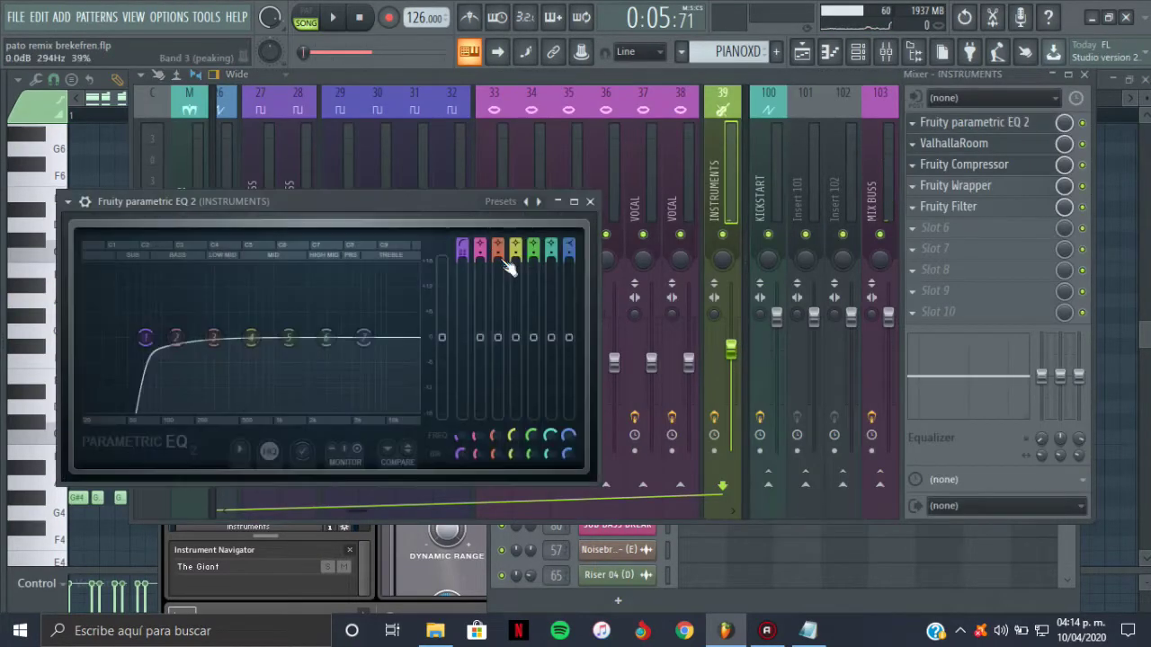
click(574, 202)
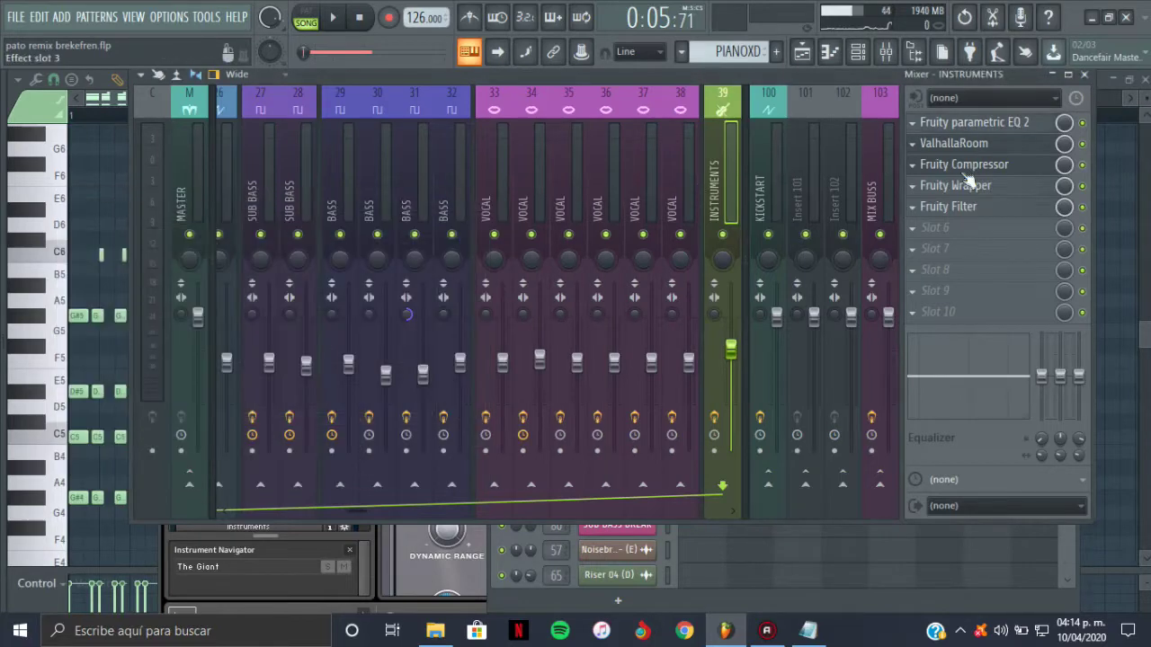
Browse the replacement plugins for the Fruity Wrapper in effect slot 4 and view the Fruity Filter settings.
click(914, 187)
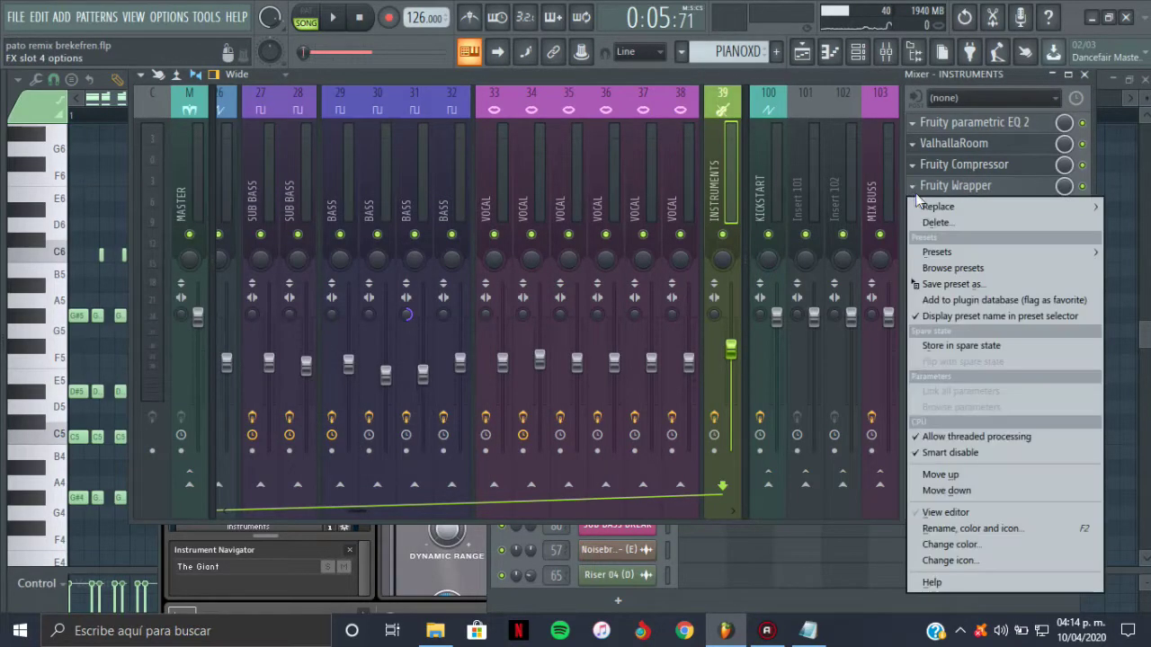
mouse_move(930, 206)
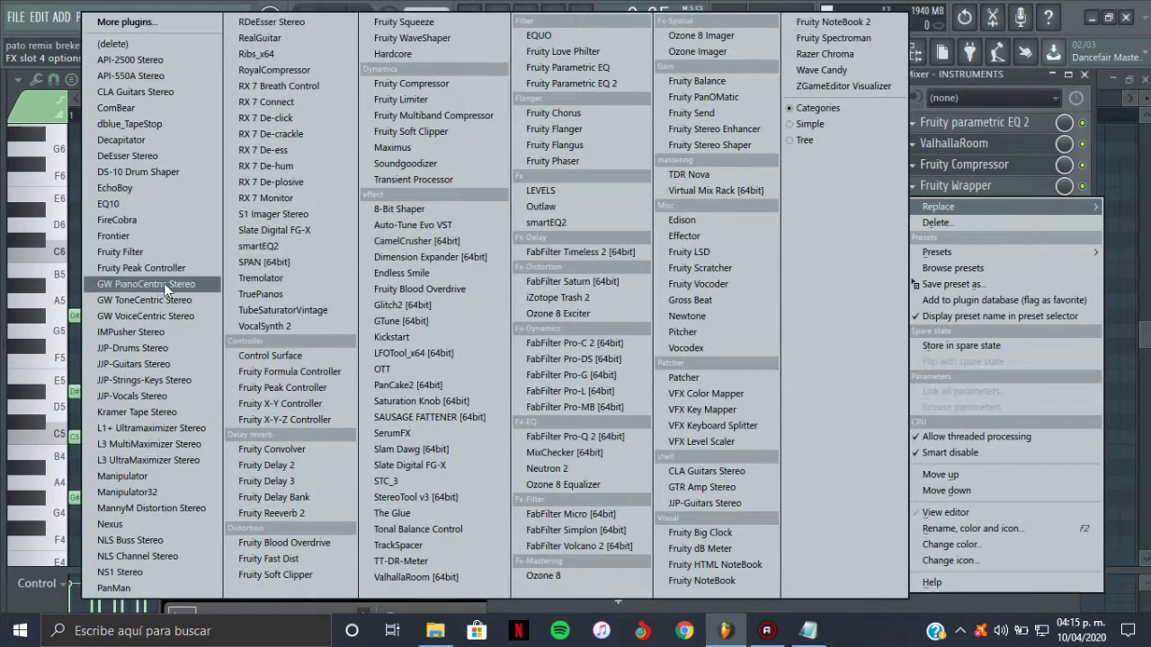
click(964, 83)
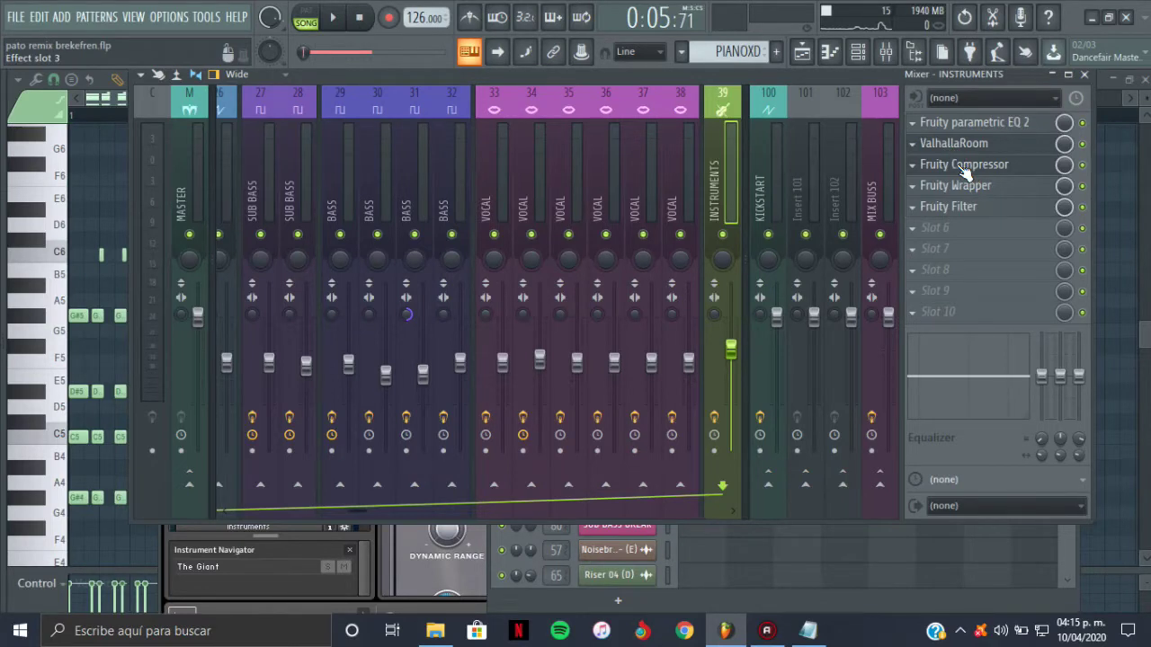
click(962, 207)
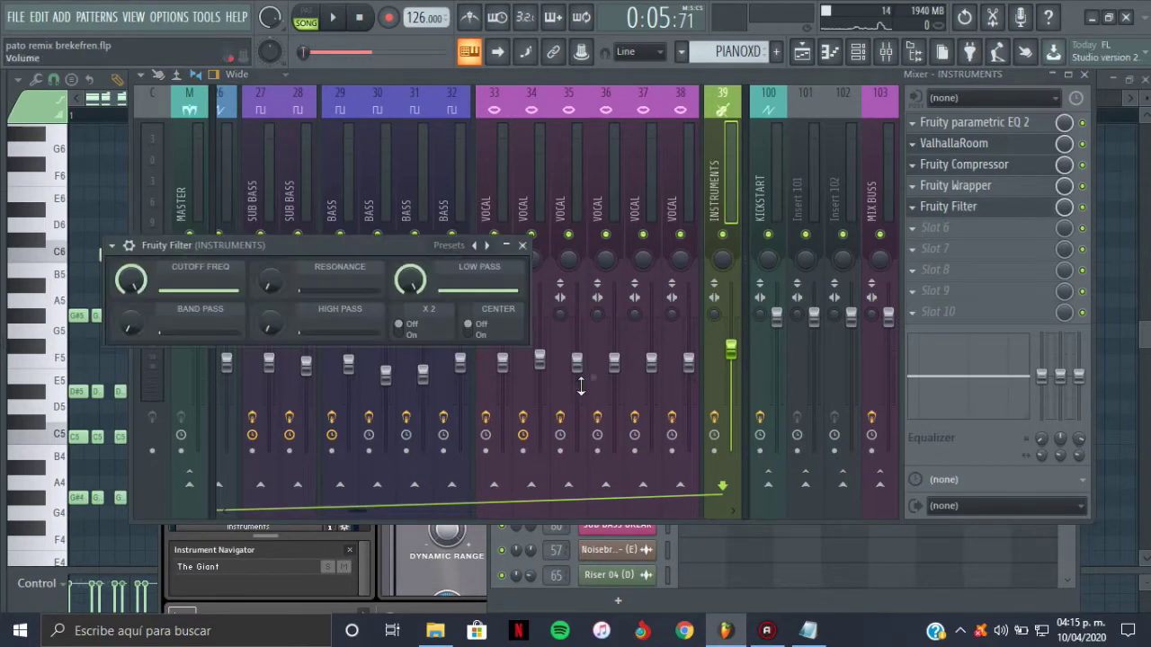
click(523, 245)
Inspect the INSTRUMENTS bus on mixer track 6 and close the mixer.
drag(380, 498, 233, 500)
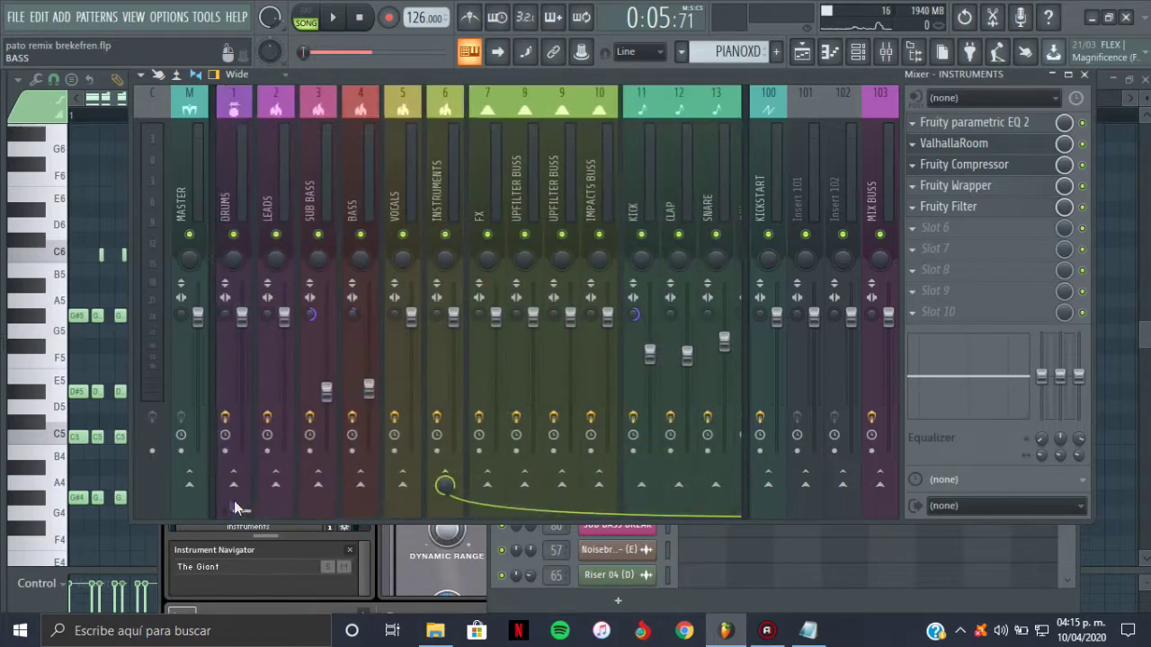
click(430, 212)
click(886, 54)
Open the Kontakt 5 piano roll and play its chord pattern from the start and from bar 2.
click(680, 322)
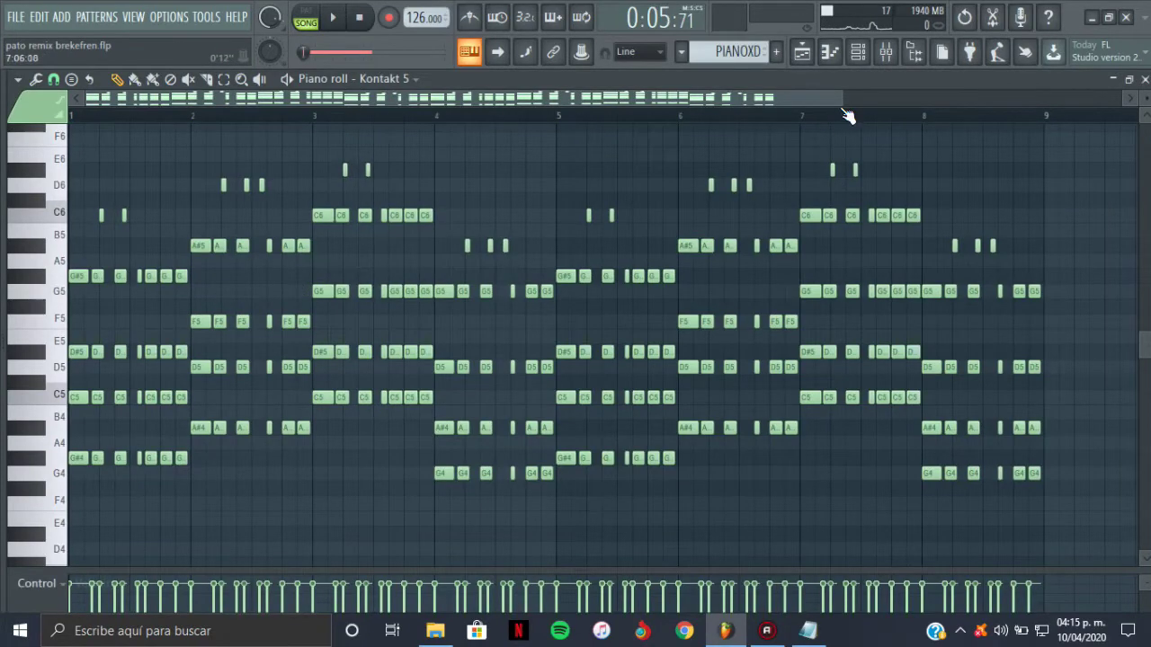
drag(844, 101, 539, 107)
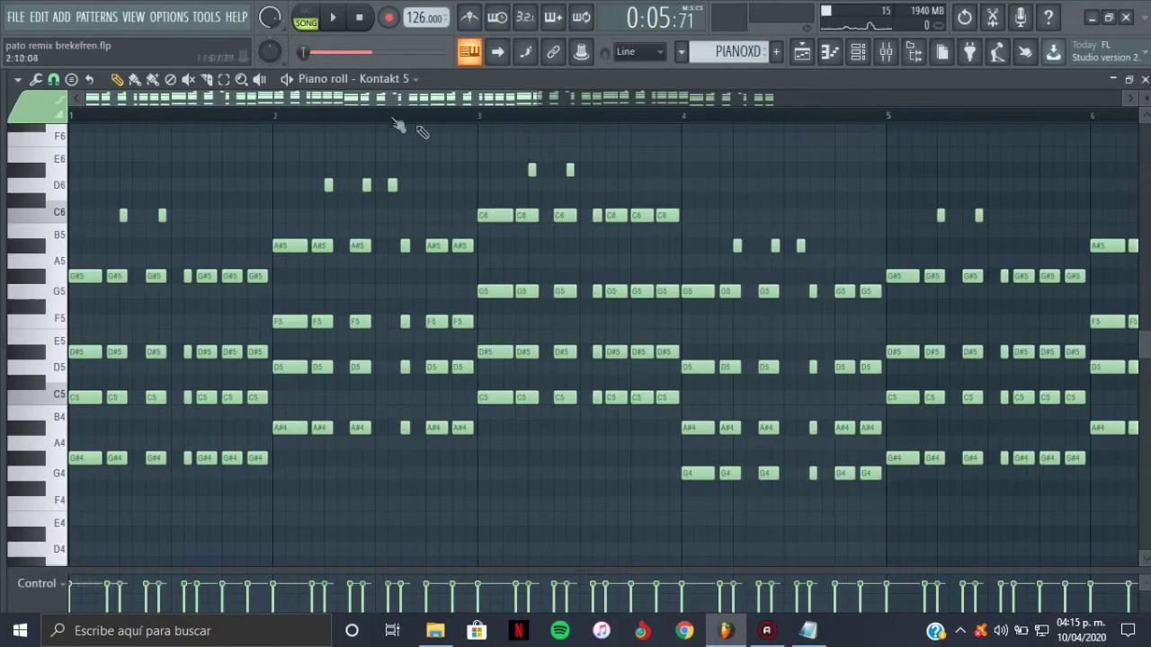
click(286, 78)
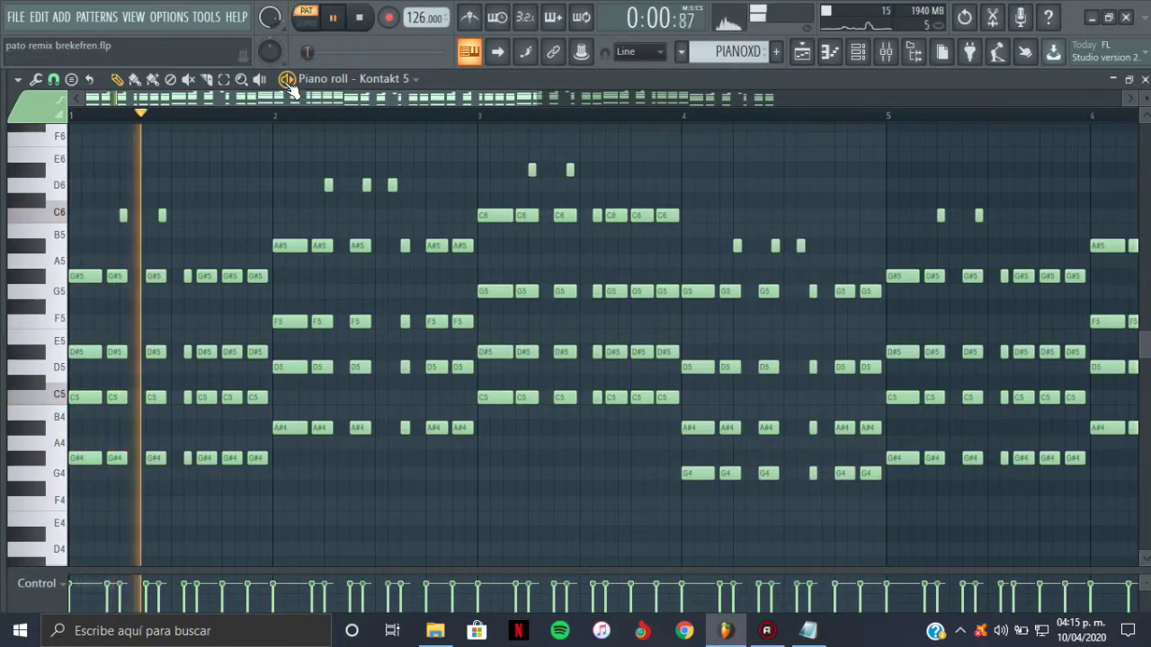
key(space)
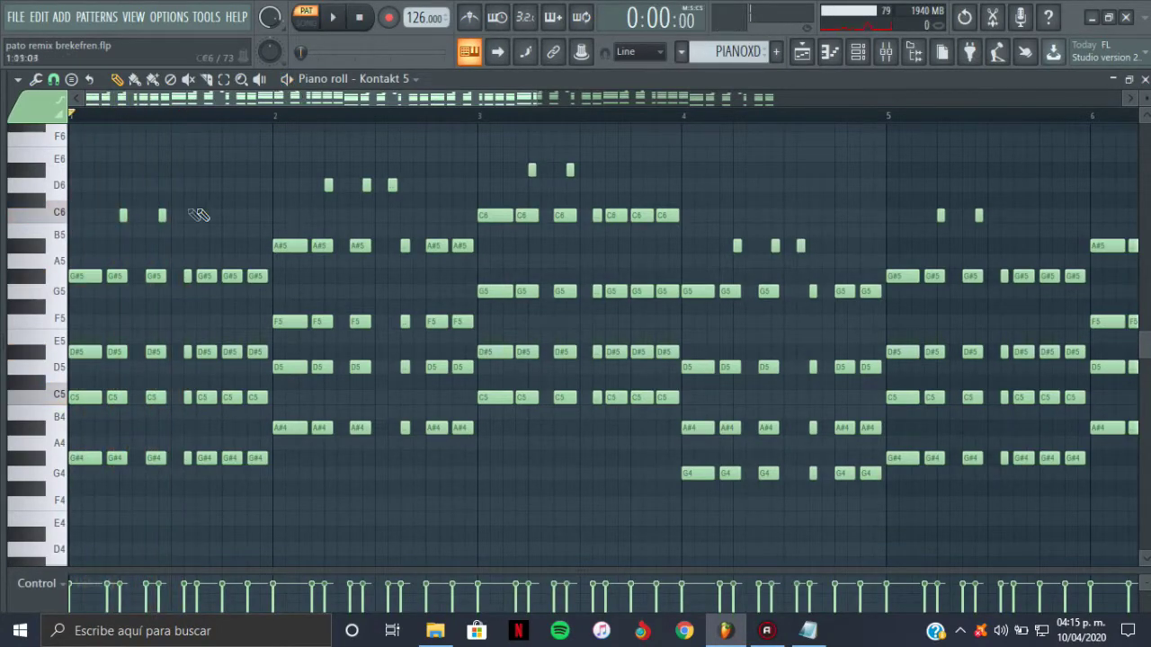
click(329, 117)
key(space)
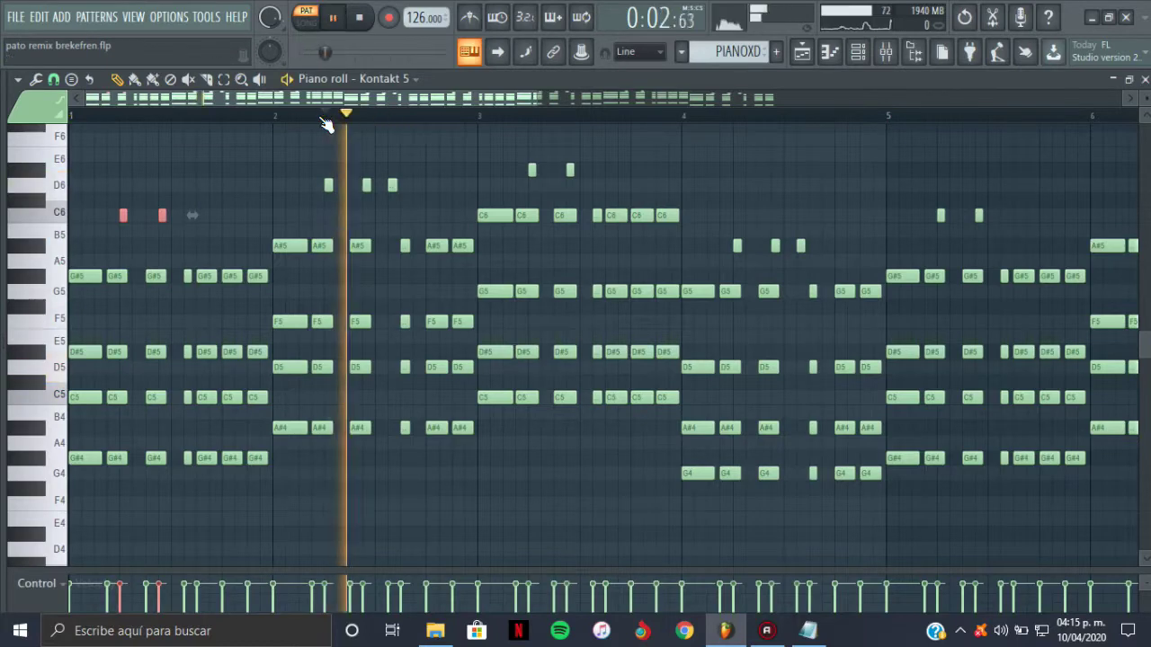
key(space)
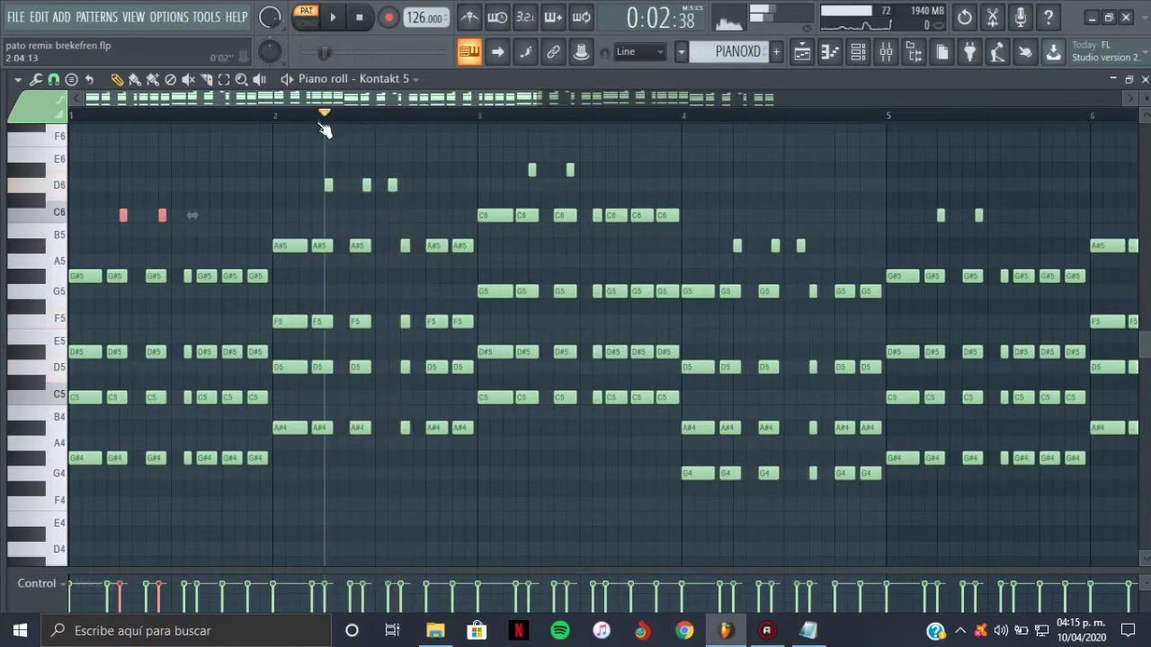
drag(540, 94, 778, 81)
Return to the playlist and play the soloed PIANOXD audio tracks from bar 5.
click(799, 57)
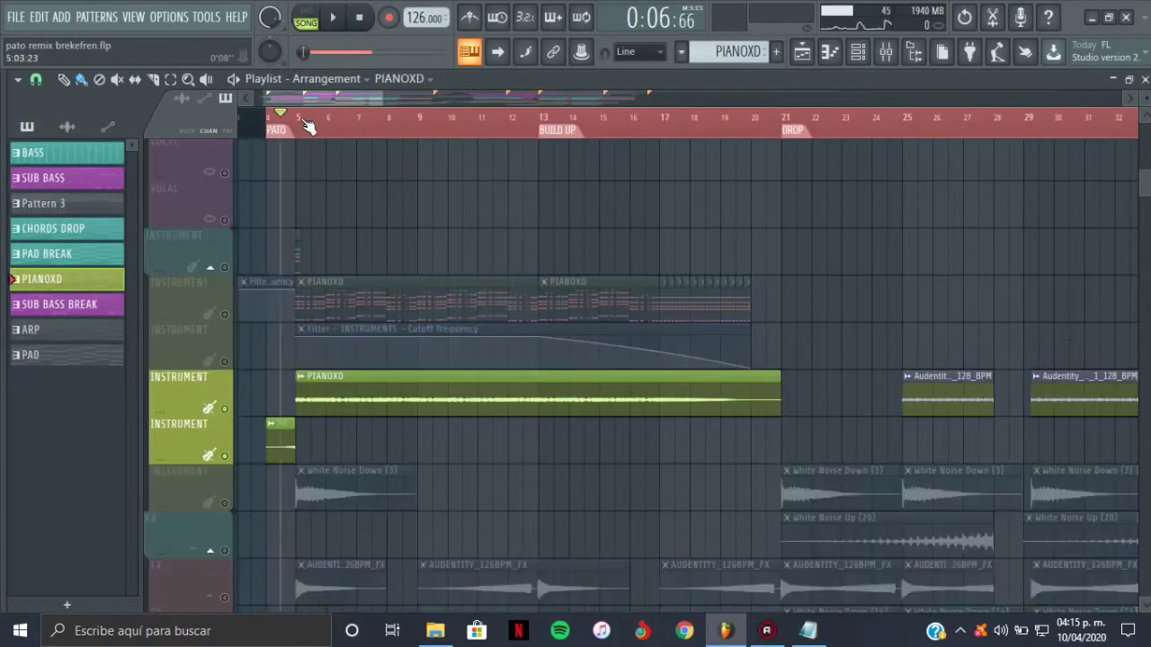
key(space)
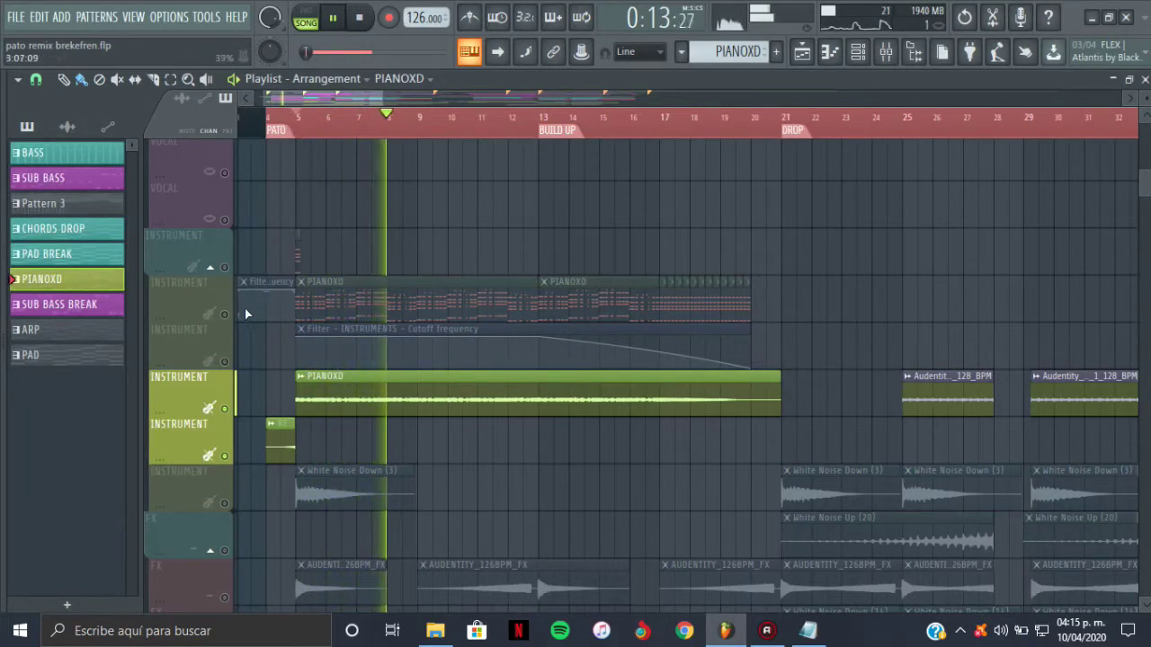
scroll(231, 321, up, 6)
key(space)
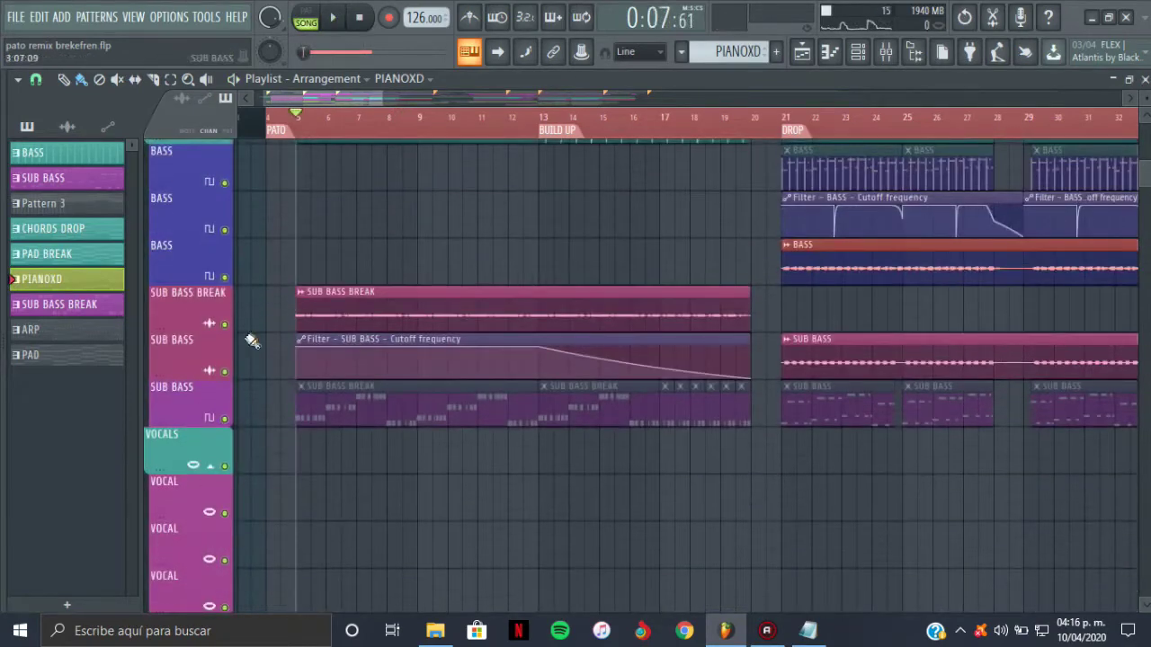
Solo the SUB BASS BREAK and SUB BASS tracks, play them from bar 5, and unmute all tracks.
ctrl+click(225, 371)
click(225, 323)
key(space)
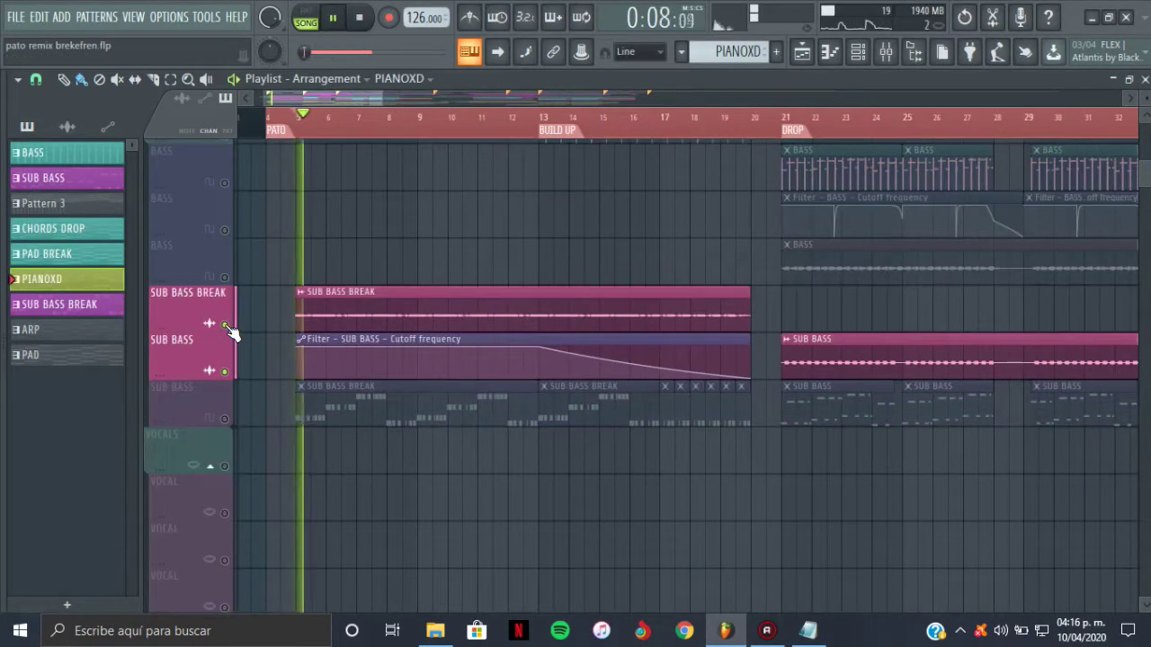
key(space)
right_click(225, 325)
right_click(226, 325)
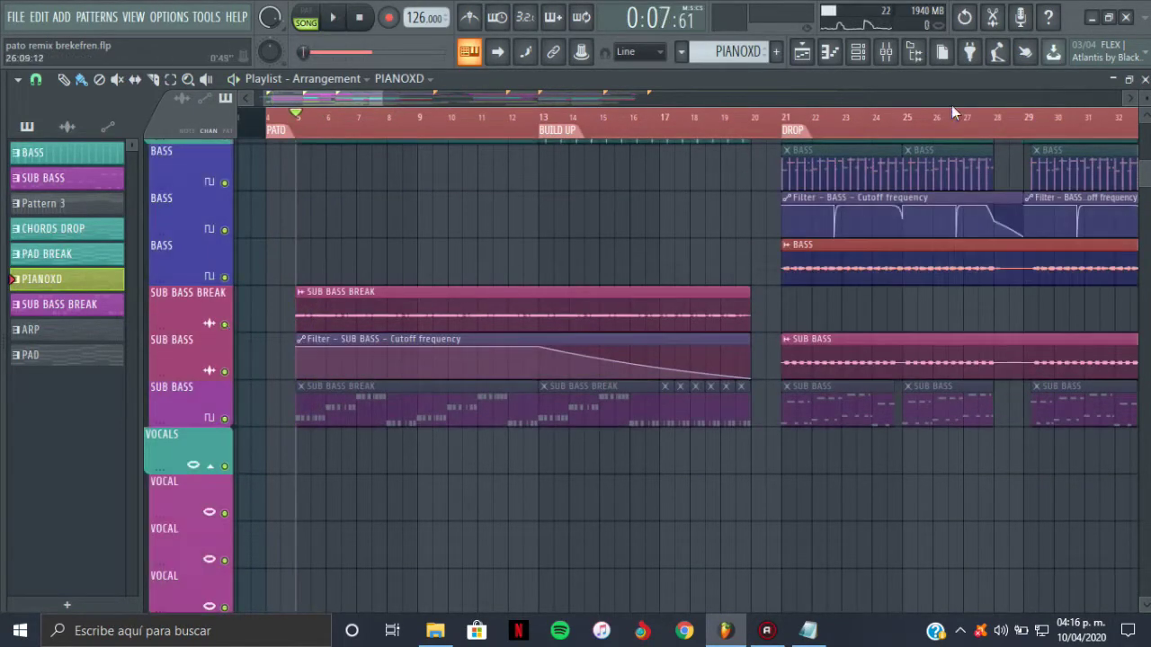
Solo the BASS track holding the AUDENTITY_125BPM_DRUMS clips, play it from bars 5, 9 and 12, and unmute all tracks.
scroll(1147, 162, up, 6)
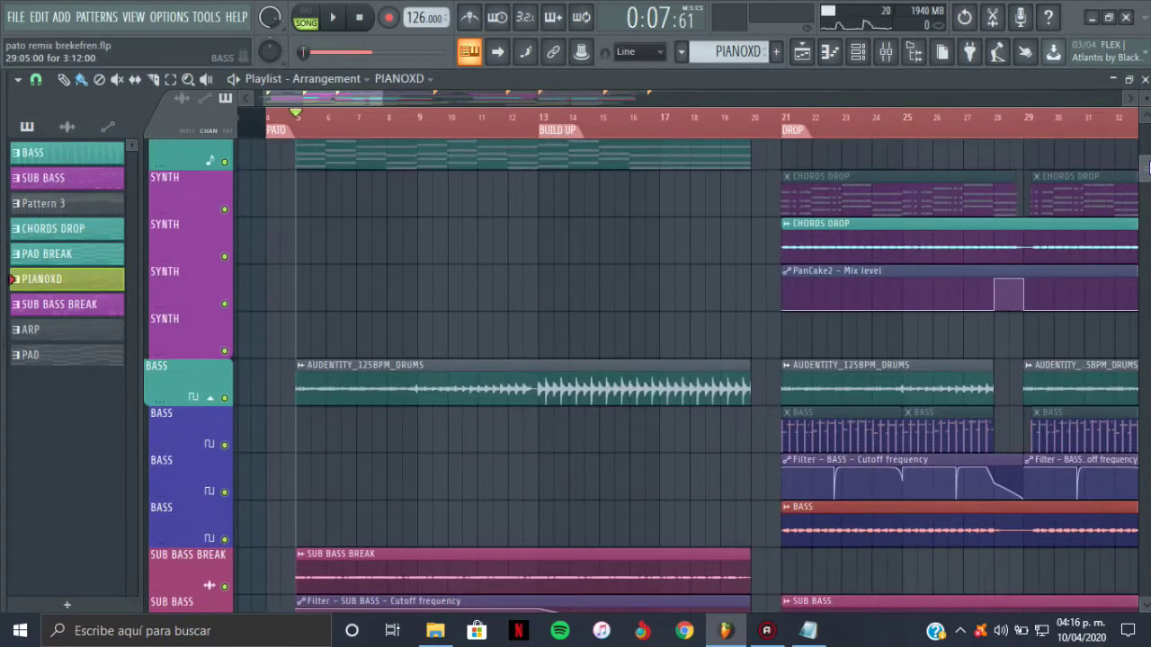
scroll(1148, 162, up, 1)
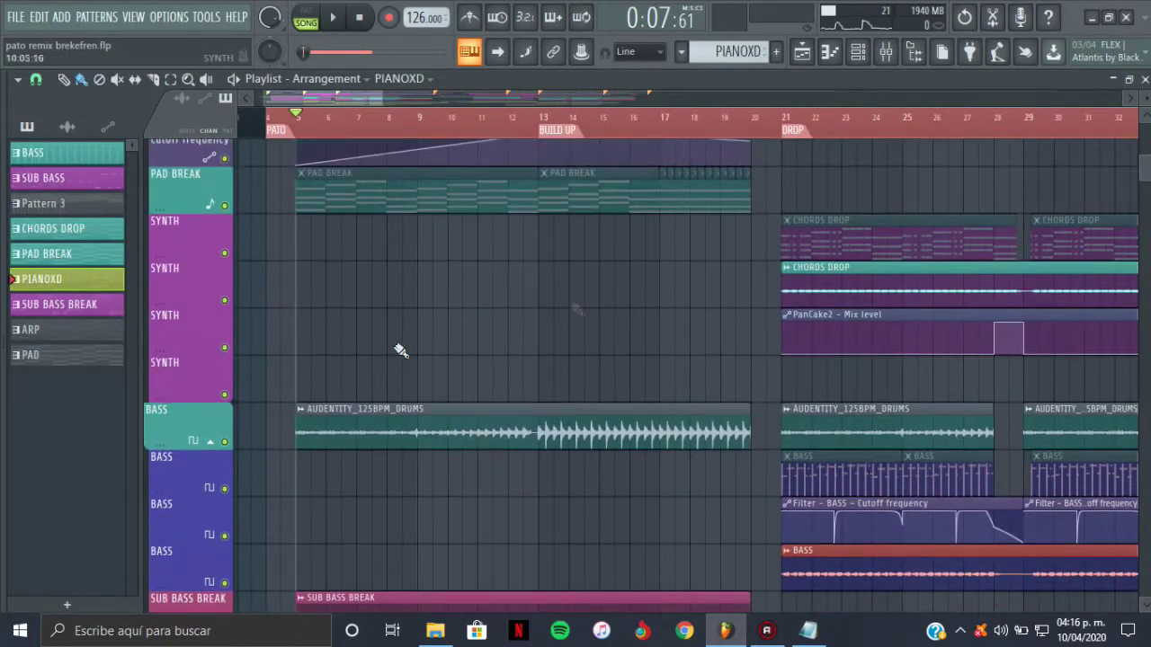
ctrl+click(226, 443)
key(space)
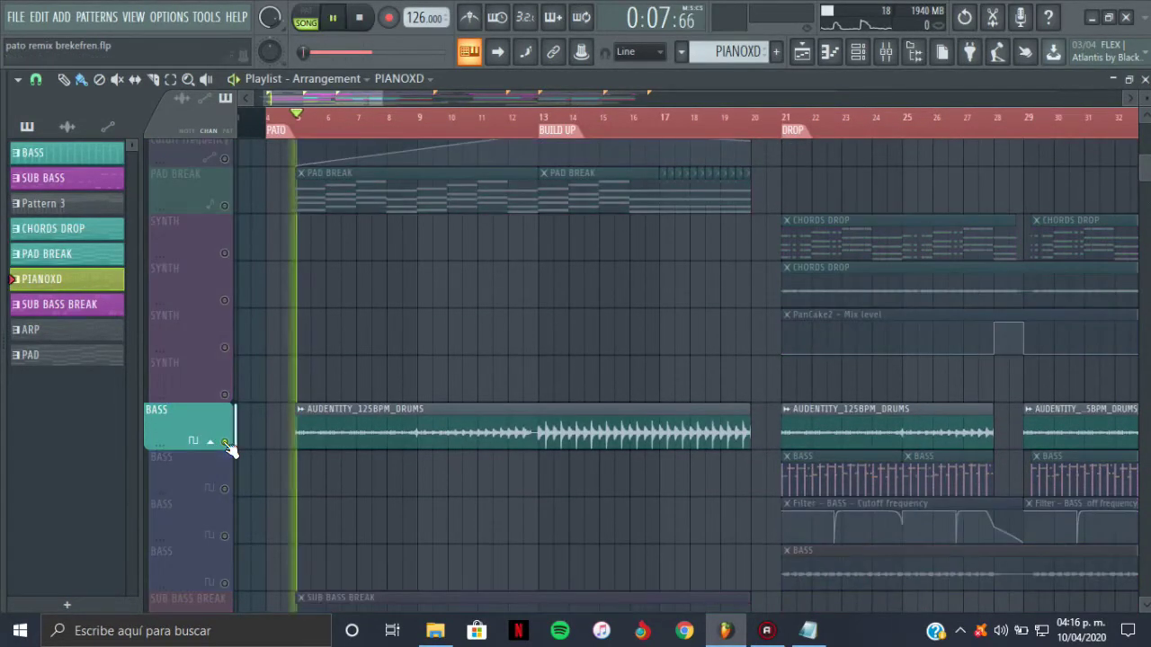
click(414, 130)
click(511, 131)
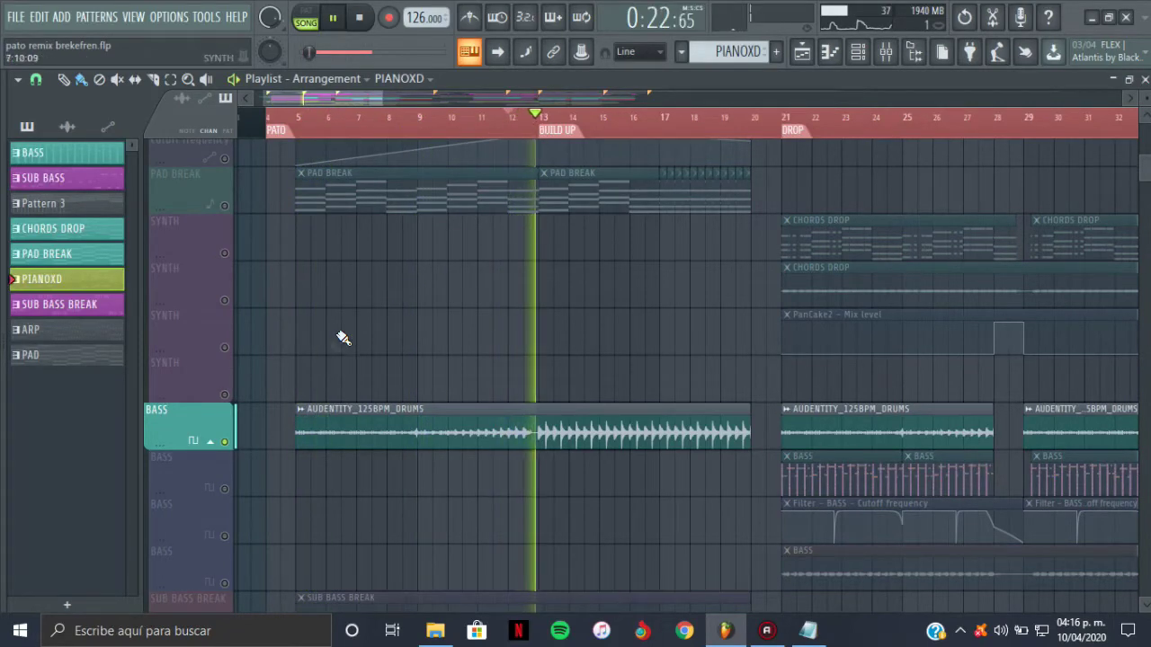
key(space)
ctrl+click(225, 442)
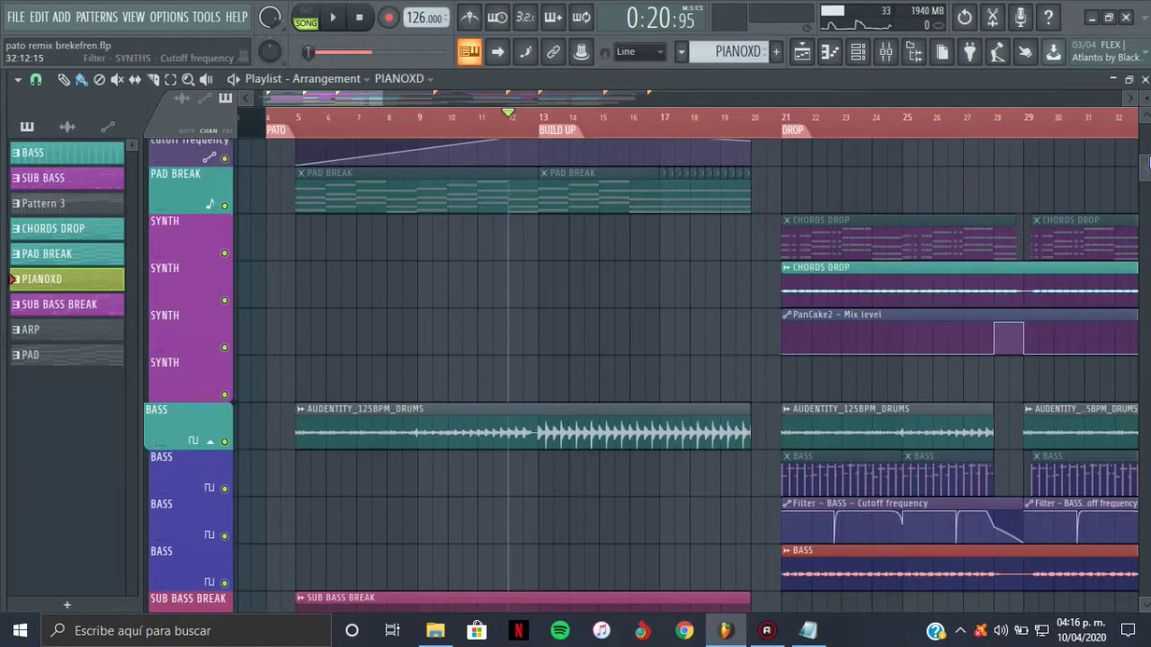
Solo the PAD and ARP audio tracks with the Kickstart - arp and Filter - ARP automation tracks, and play them from bar 5.
scroll(295, 272, up, 7)
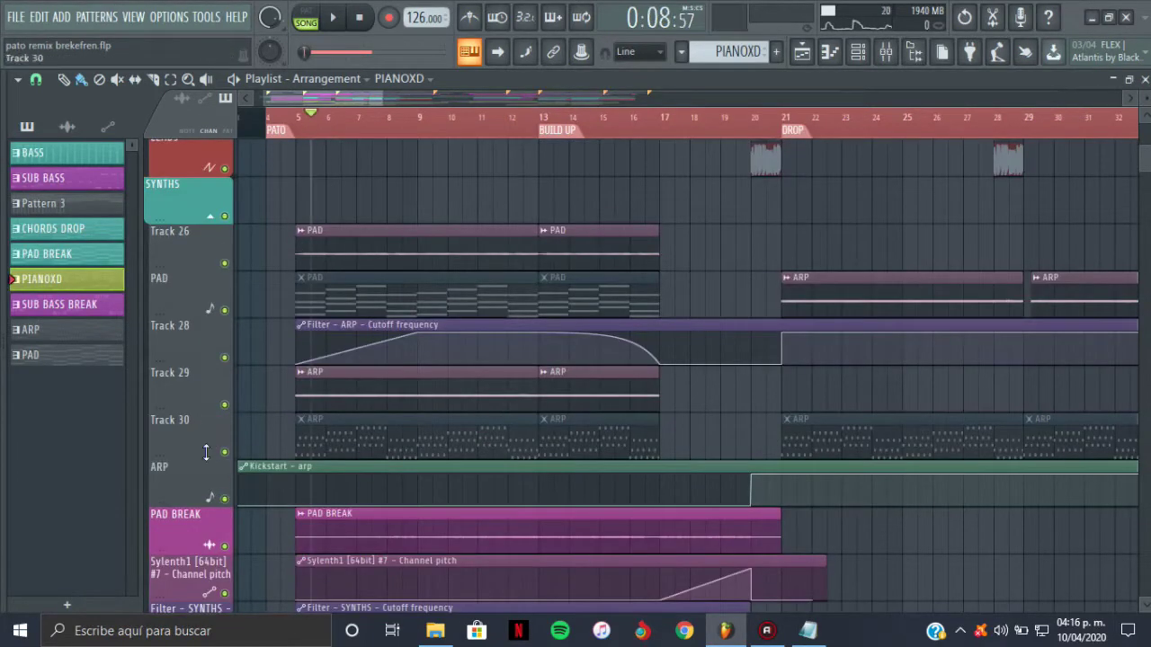
ctrl+click(226, 406)
click(223, 263)
key(space)
click(223, 498)
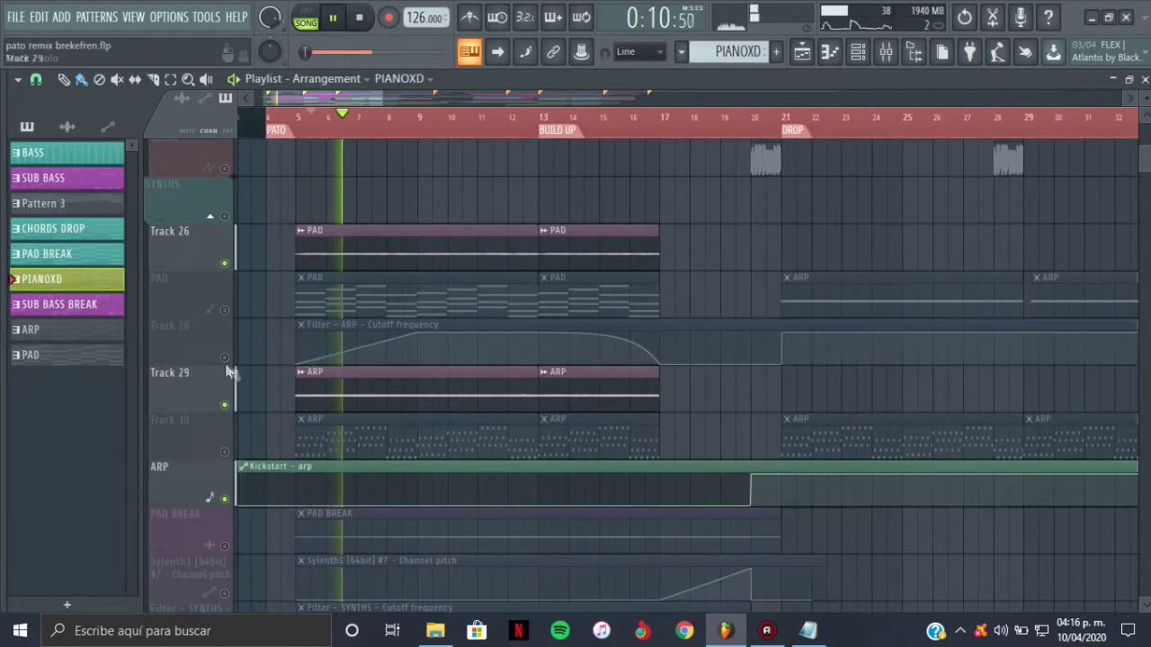
click(224, 357)
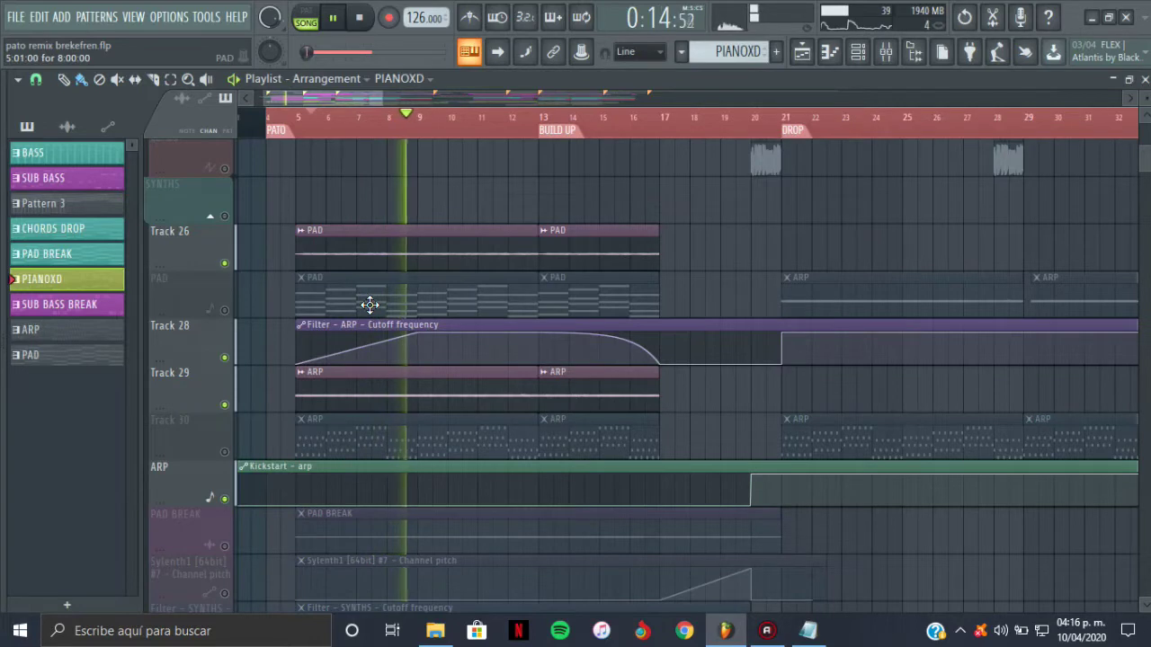
key(space)
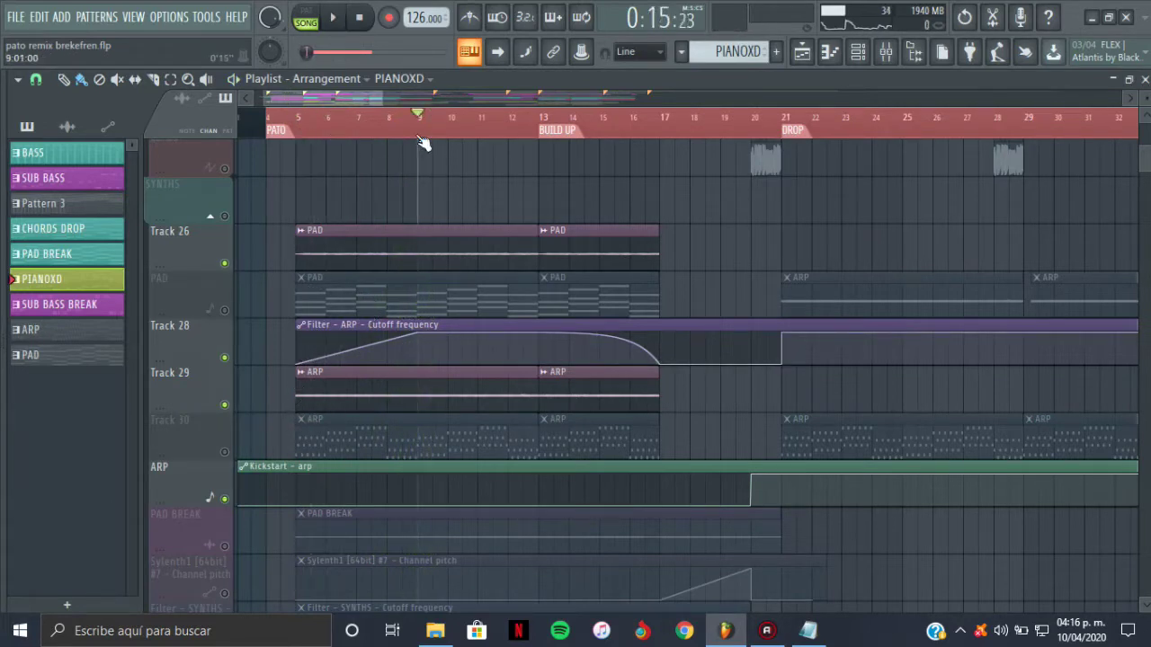
Replay the PAD and ARP layers from bar 5, skip ahead to bars 8, 9 and 12, and unmute all tracks.
key(space)
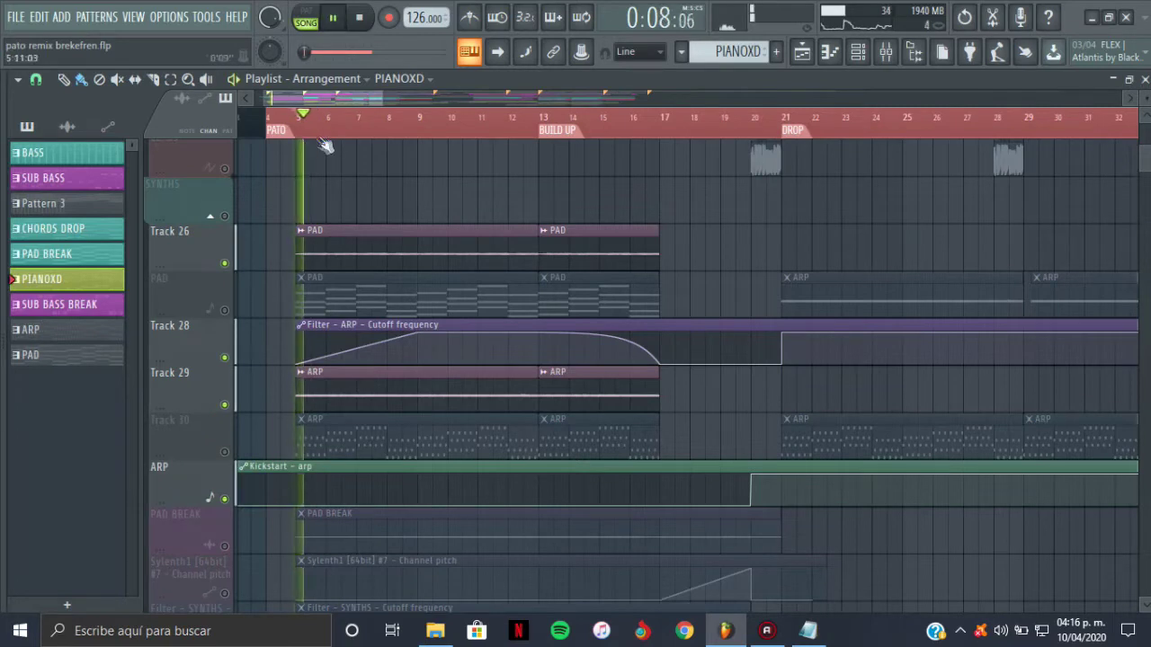
click(395, 127)
click(433, 132)
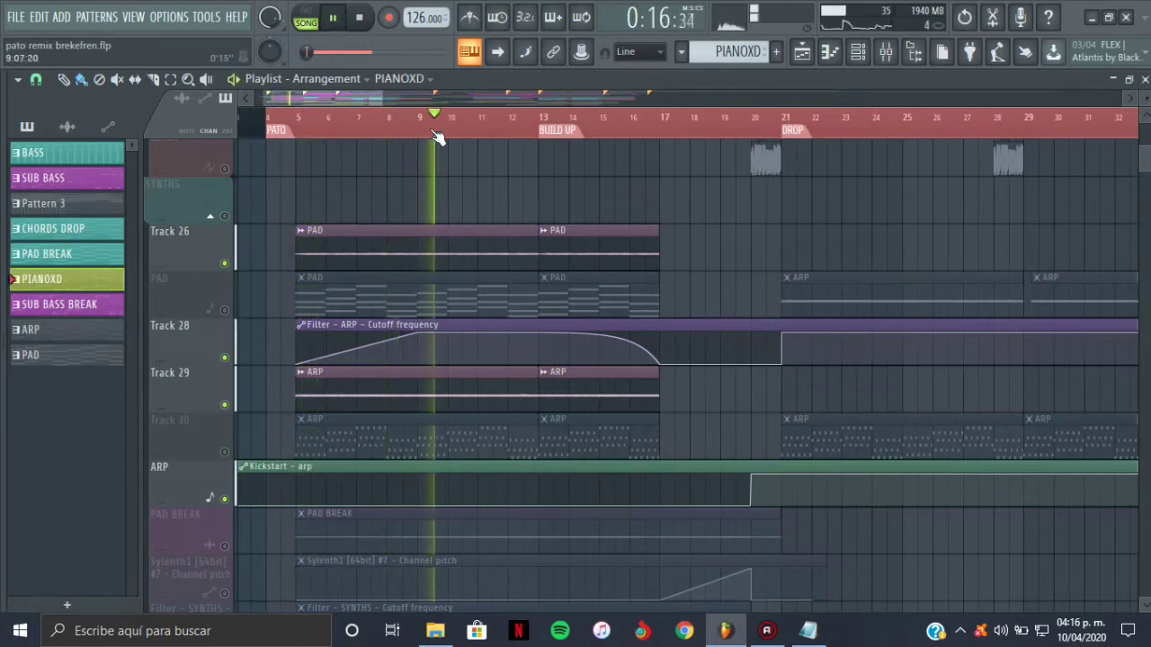
click(524, 134)
key(space)
right_click(225, 264)
right_click(226, 265)
Solo the VEDM Crash 006 track, play it from bar 4, and unmute all tracks.
drag(1147, 157, 1140, 142)
scroll(360, 301, down, 3)
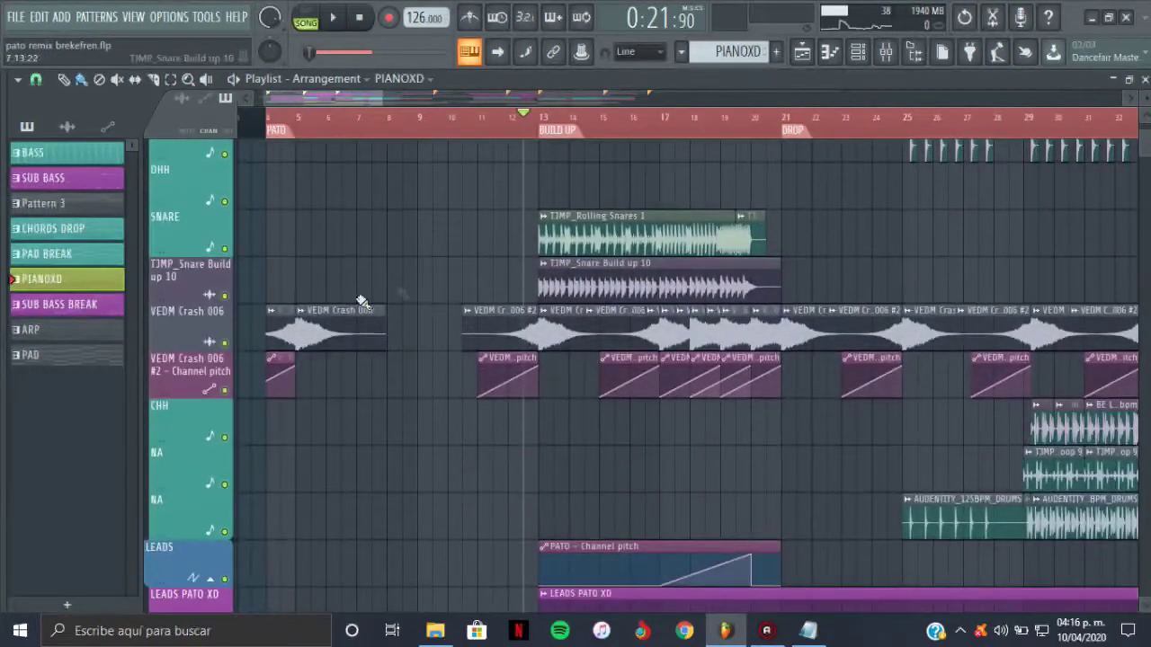
ctrl+click(226, 343)
key(space)
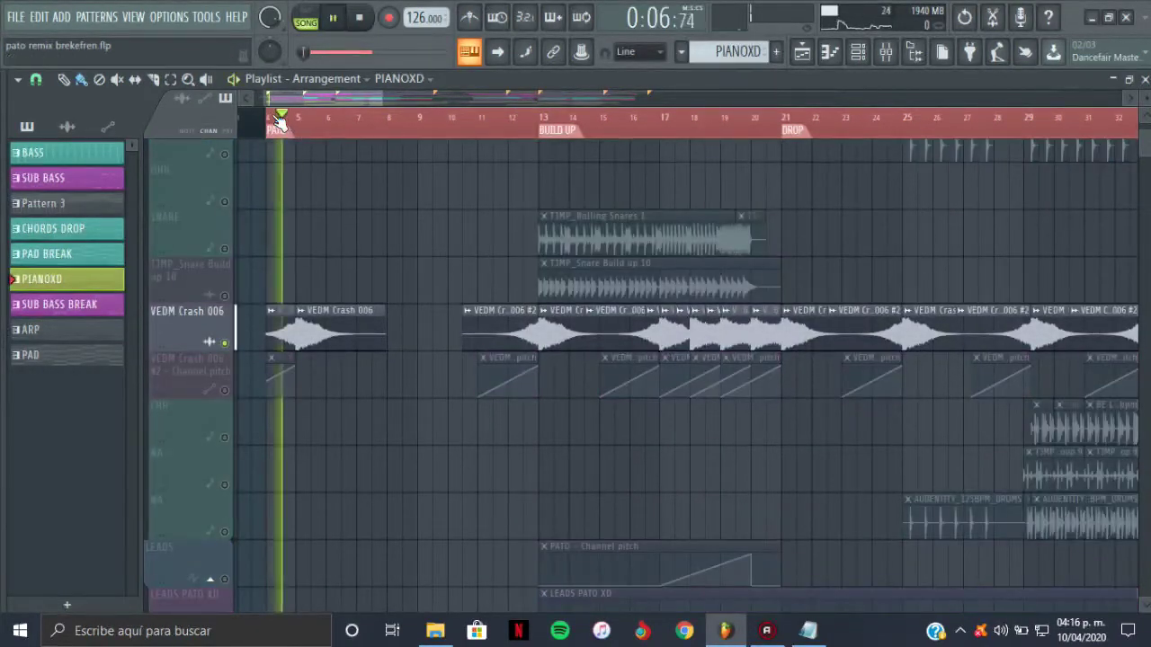
key(space)
ctrl+click(226, 345)
Solo the AUDENTITY_126BPM_FX and White Noise Down (3) tracks, play them from bar 4 and around bar 12, and unmute all tracks.
scroll(246, 357, down, 10)
scroll(248, 358, up, 2)
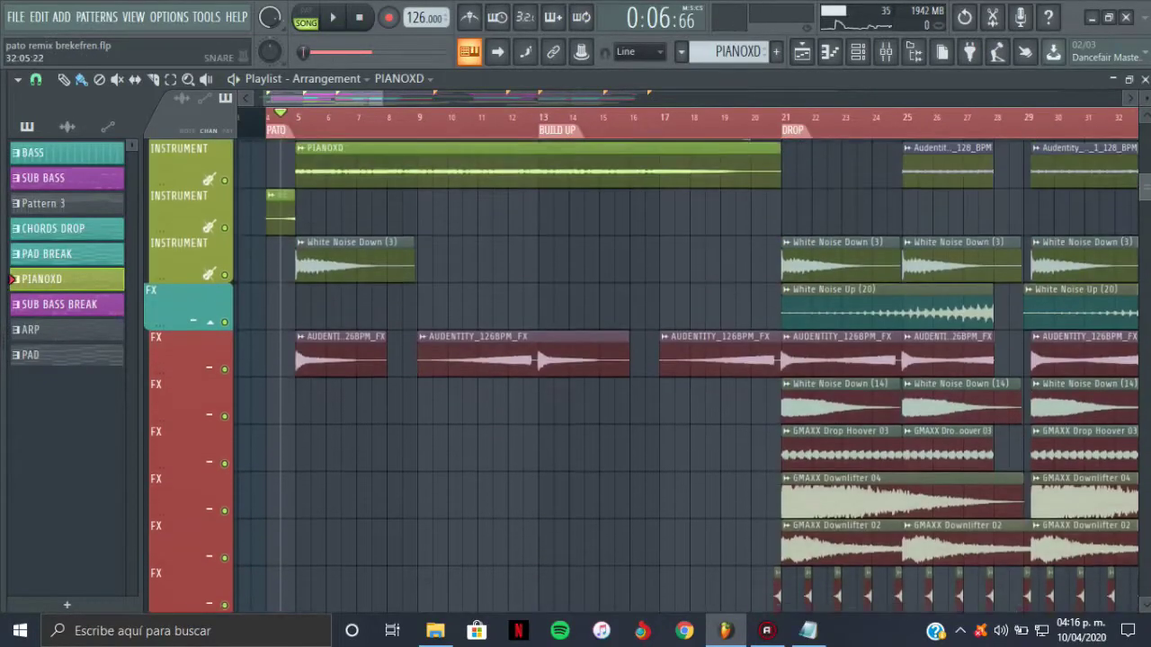
ctrl+click(224, 378)
click(224, 283)
key(space)
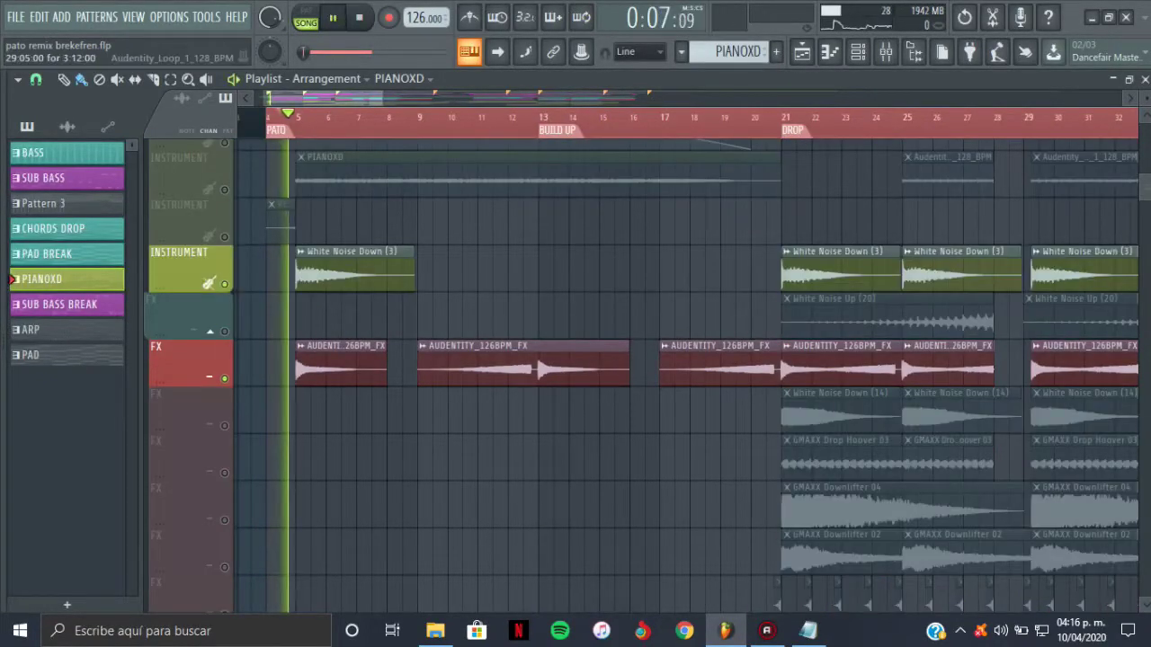
mouse_move(1144, 187)
mouse_down()
mouse_move(1144, 204)
mouse_move(1144, 183)
mouse_up()
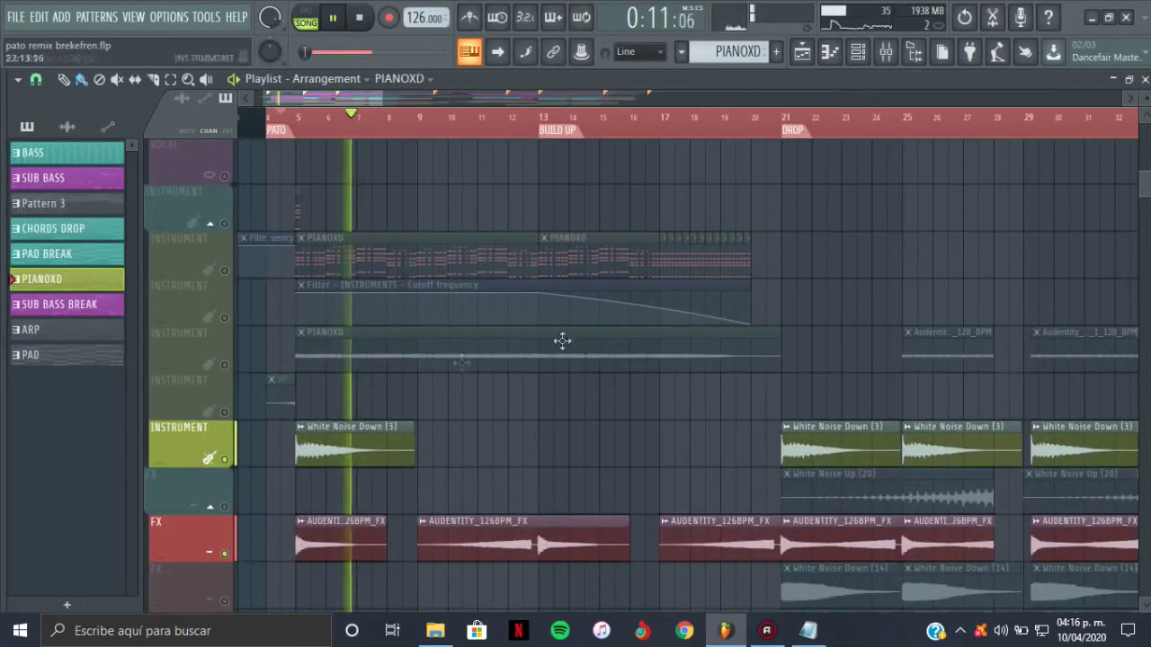
click(495, 118)
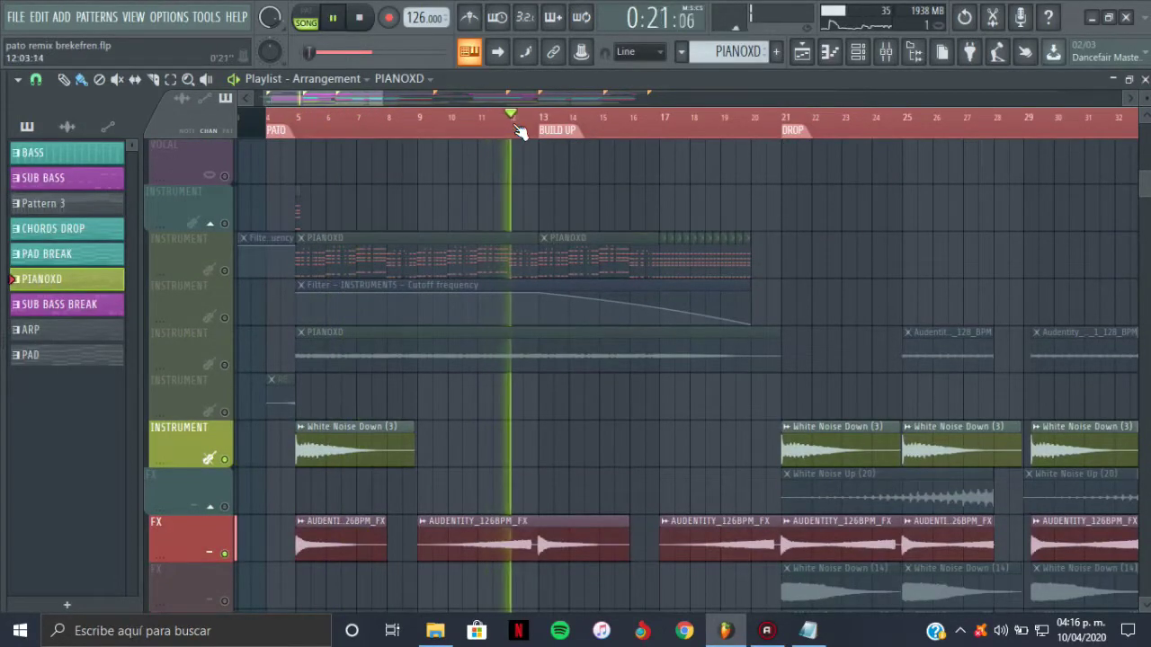
key(space)
right_click(226, 459)
right_click(225, 459)
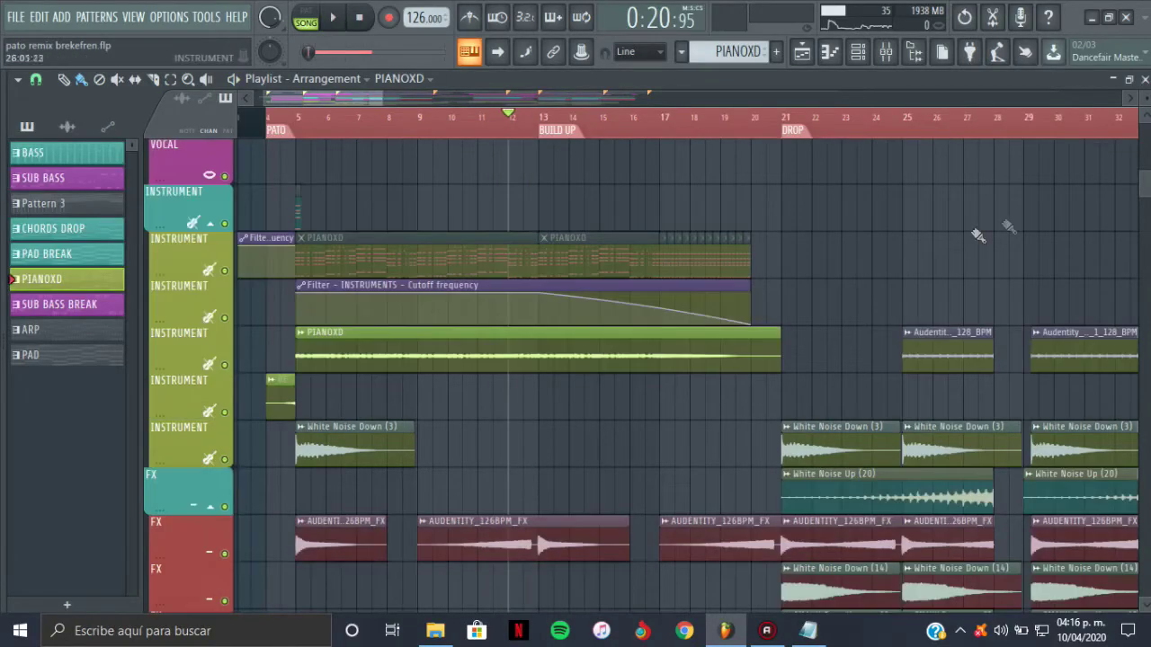
Solo the INSTRUMENT group track to check its short clip at bar 5, and unmute all tracks.
drag(1142, 187, 1142, 186)
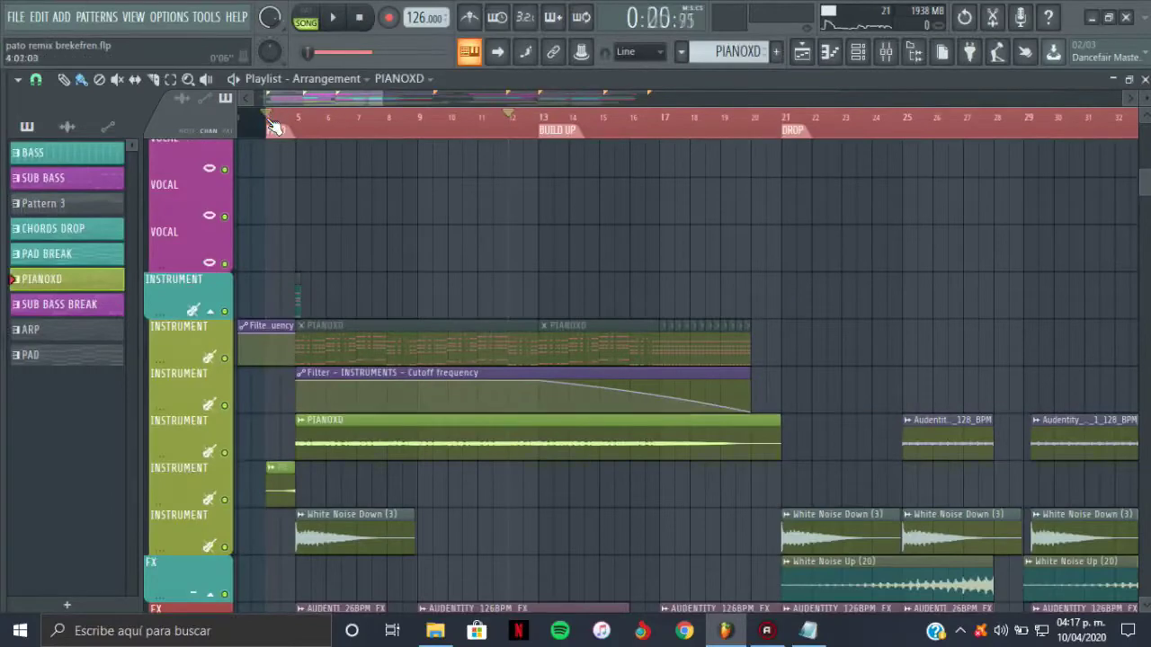
right_click(216, 499)
click(206, 361)
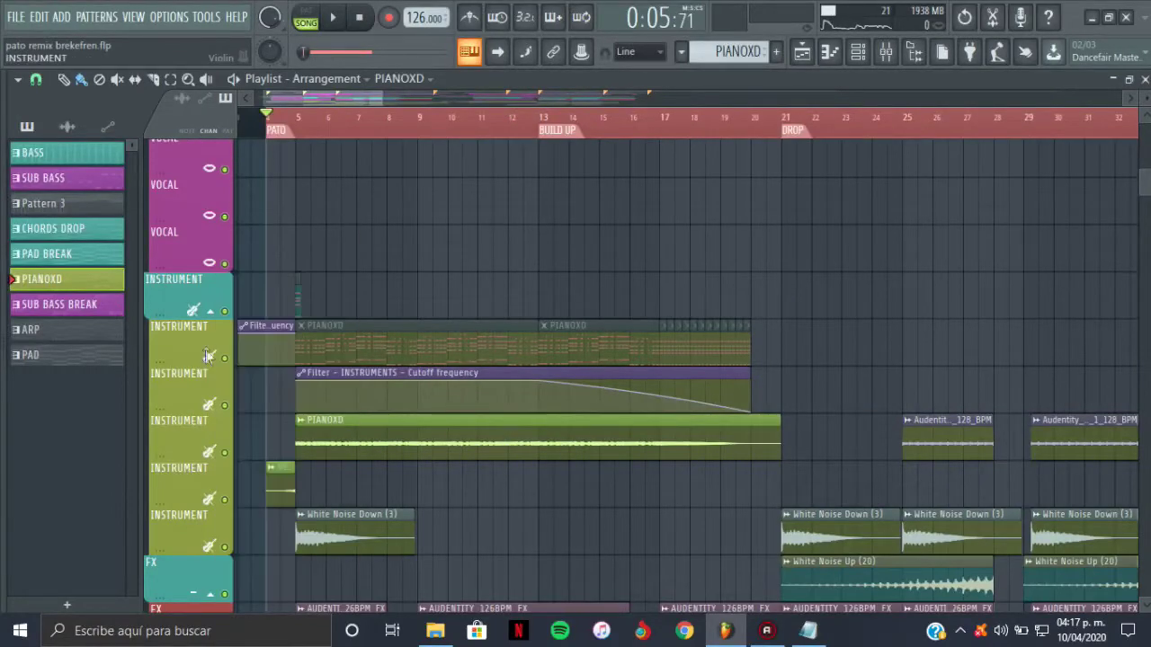
click(221, 319)
click(221, 318)
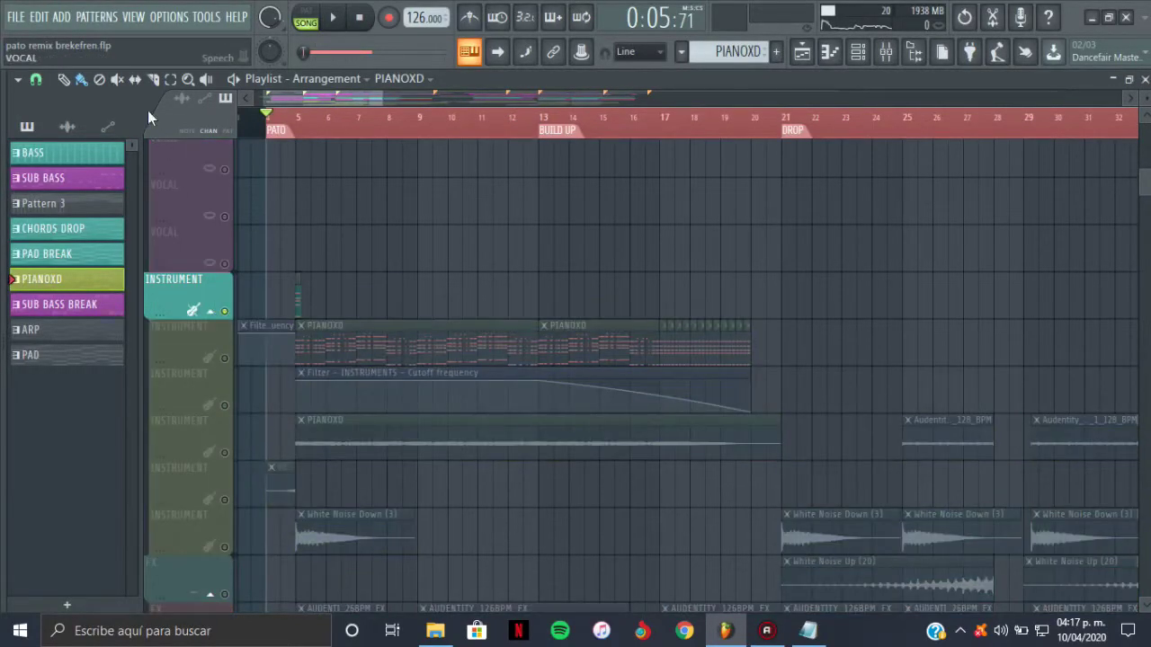
click(301, 119)
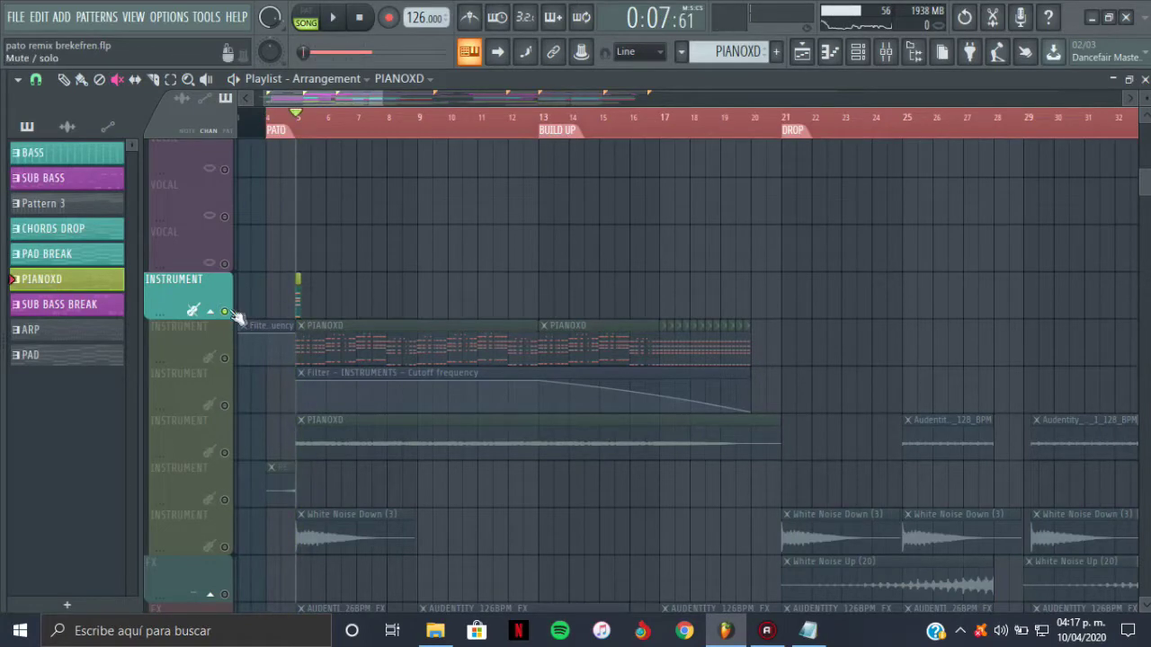
click(227, 311)
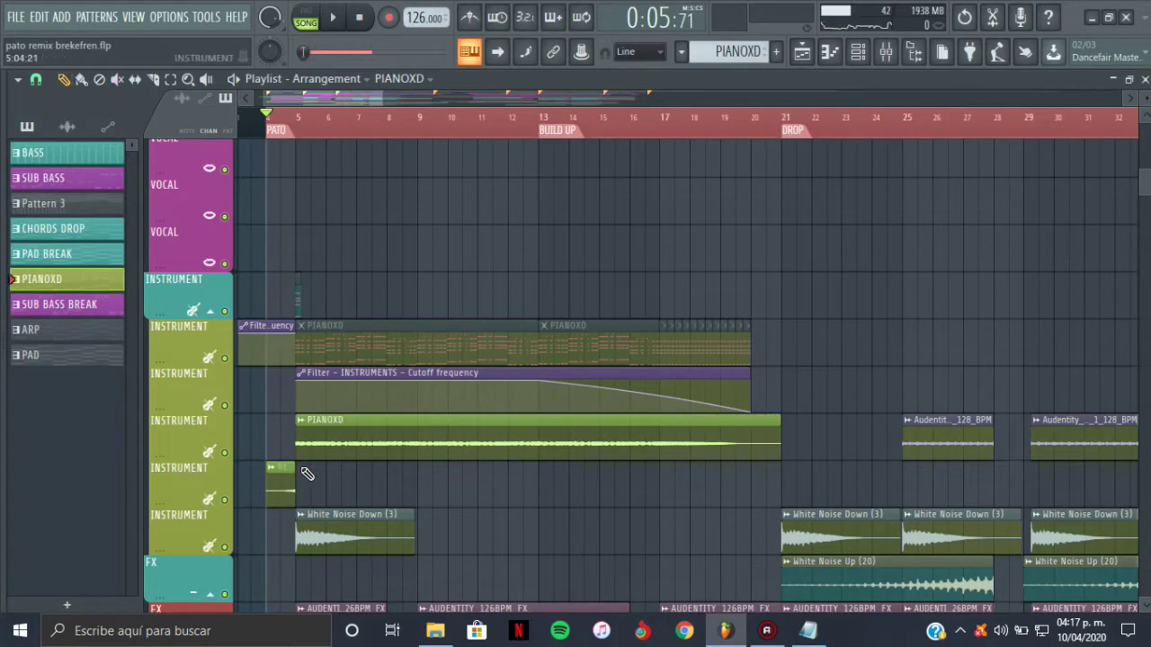
Inspect the sample settings of the REVERSE PIANO XD clip at bar 4, and play the section from there.
click(282, 491)
double_click(318, 464)
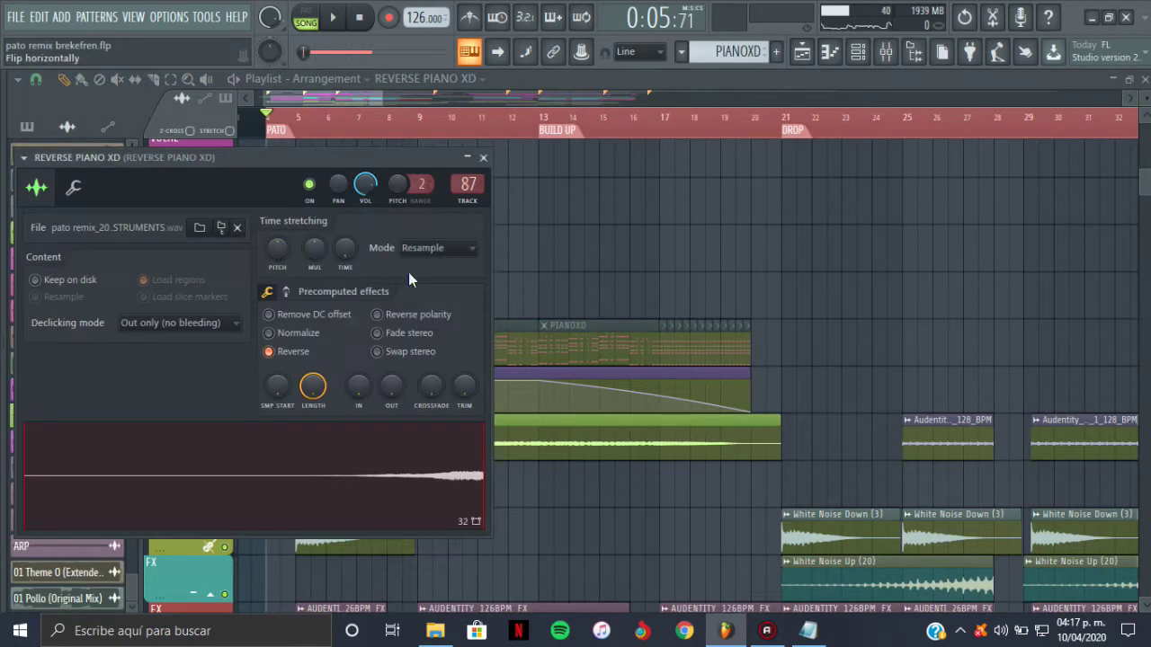
click(484, 158)
key(space)
key(space)
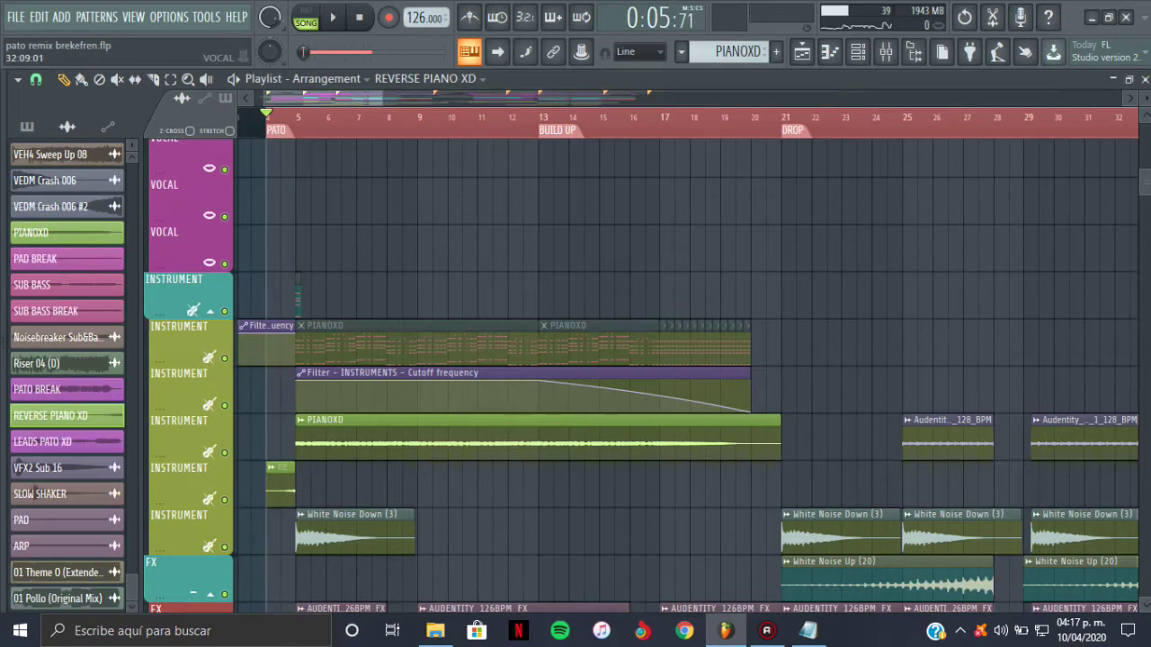
Solo the VEDM Crash 006 #2 pitch automation with the crash, TJMP_Snare Build up 10 and SNARE tracks, and play them from bar 12.
scroll(1144, 173, down, 5)
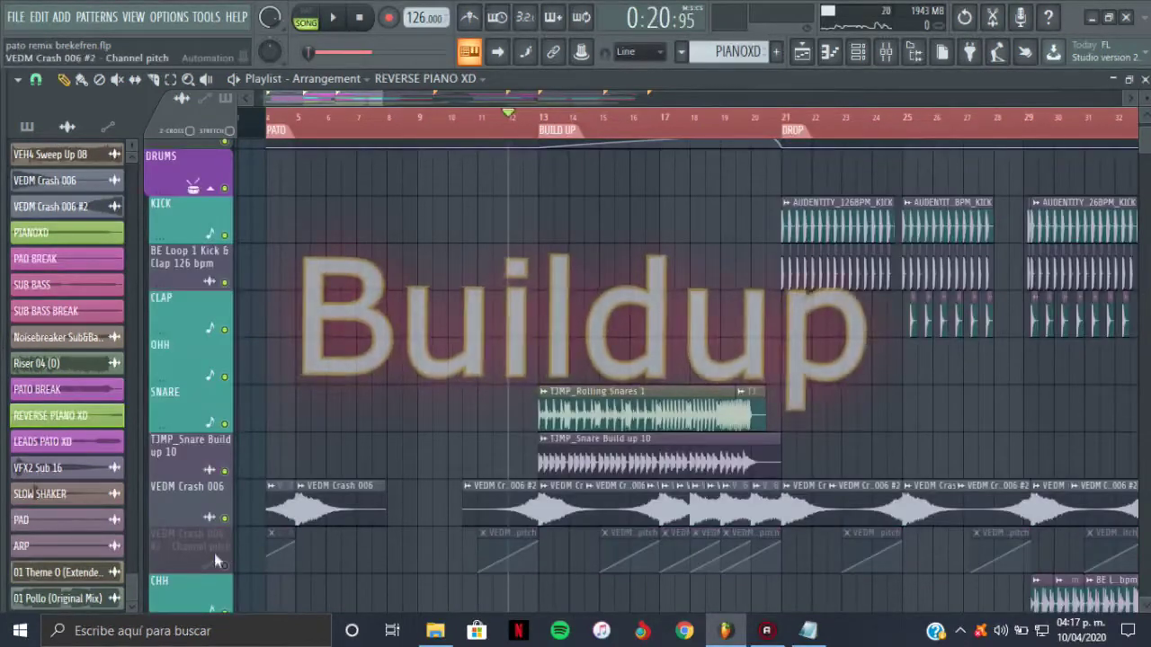
right_click(224, 566)
click(224, 519)
click(226, 472)
click(225, 425)
key(space)
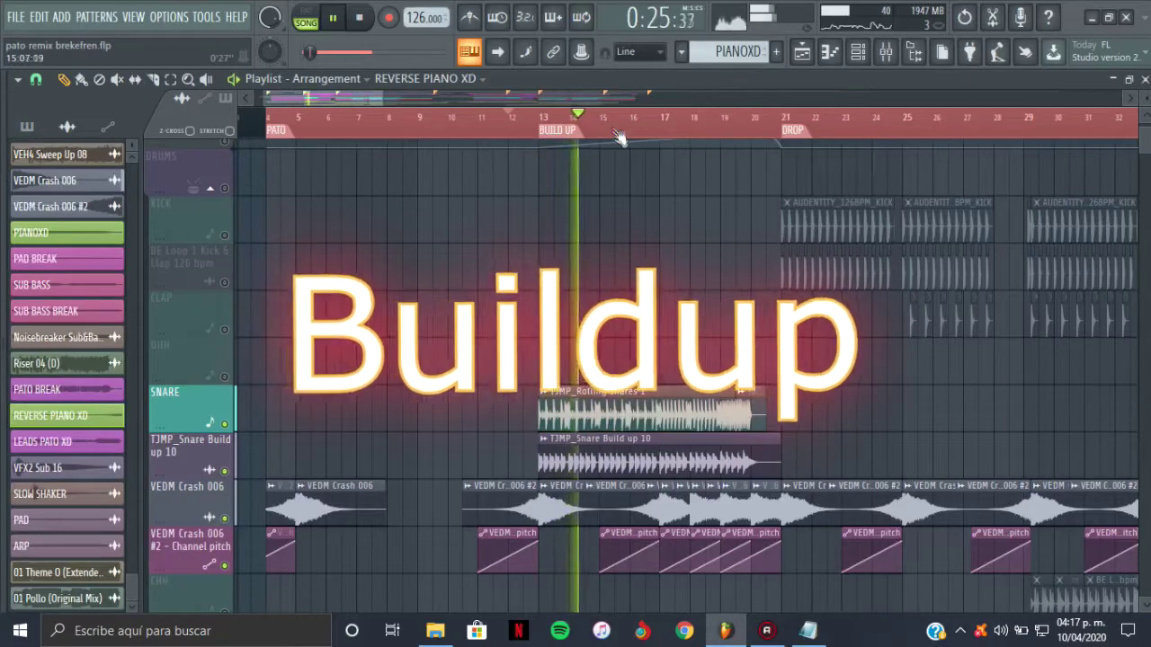
key(space)
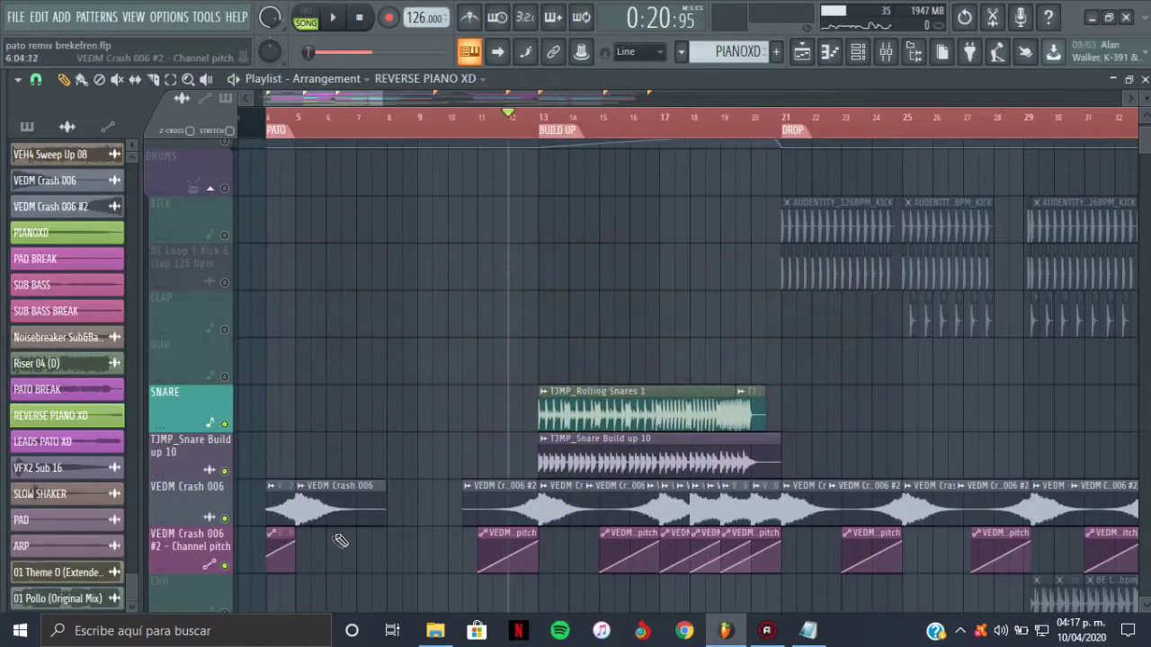
Inspect the VEDM Crash 006 #2 sample settings while playing the soloed snares and crashes through the build-up.
double_click(282, 510)
key(space)
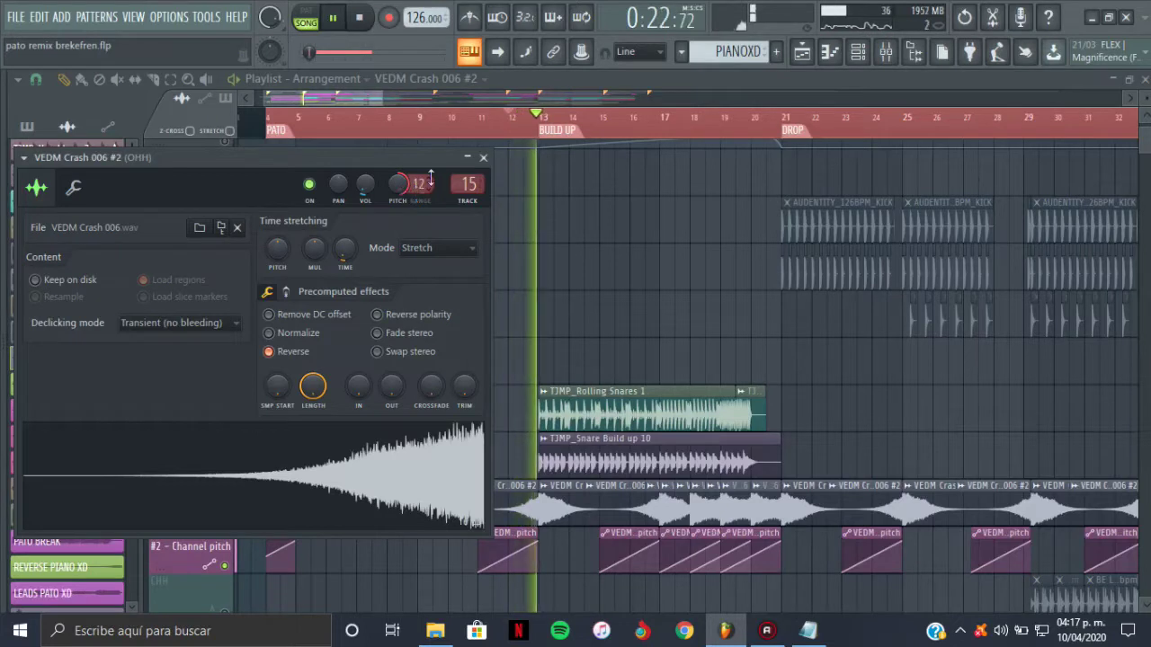
key(Escape)
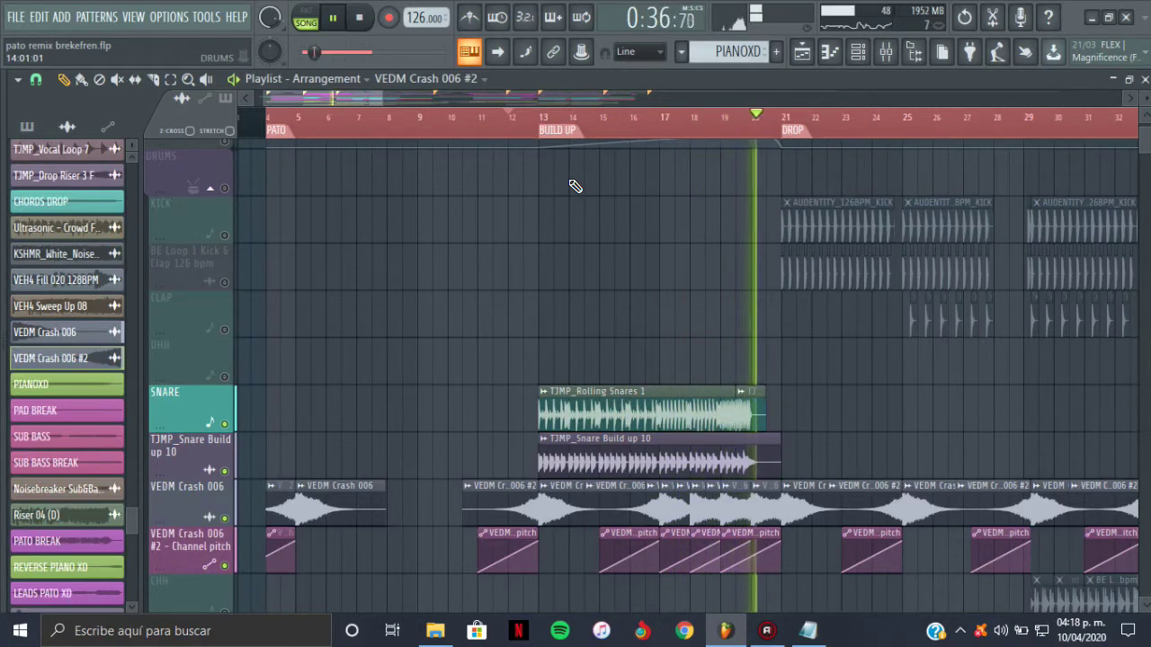
key(space)
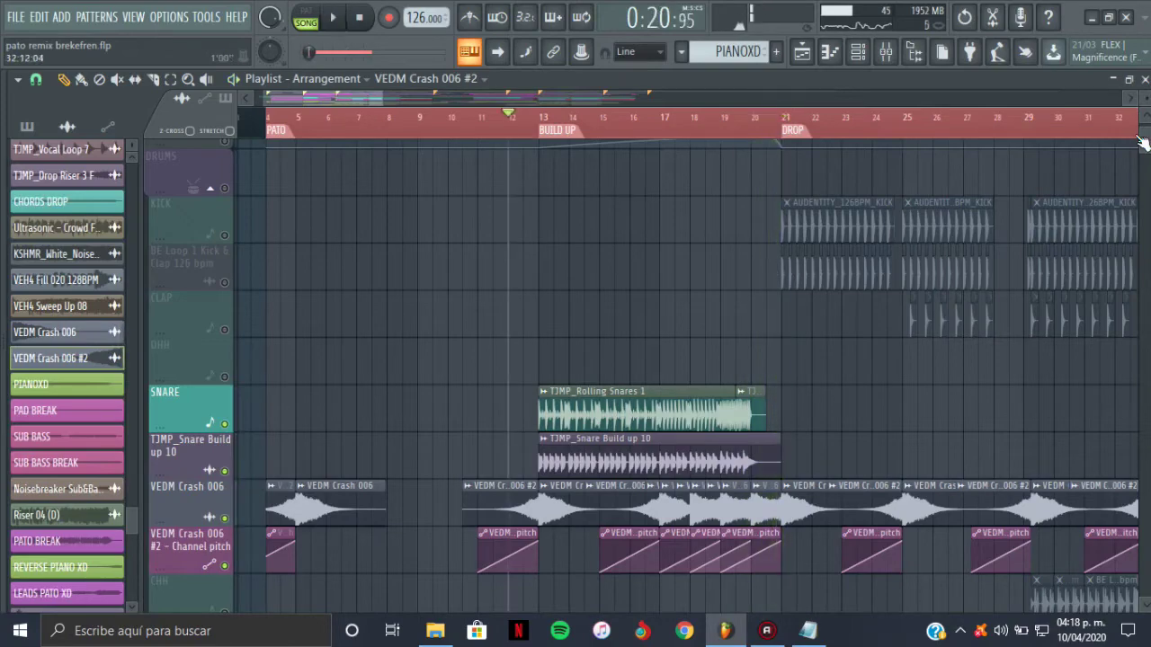
Enable only the LEADS PATO XD and PATO tracks with their pitch, volume, filter cutoff and Balance automation tracks.
scroll(1146, 147, down, 2)
scroll(1147, 147, down, 4)
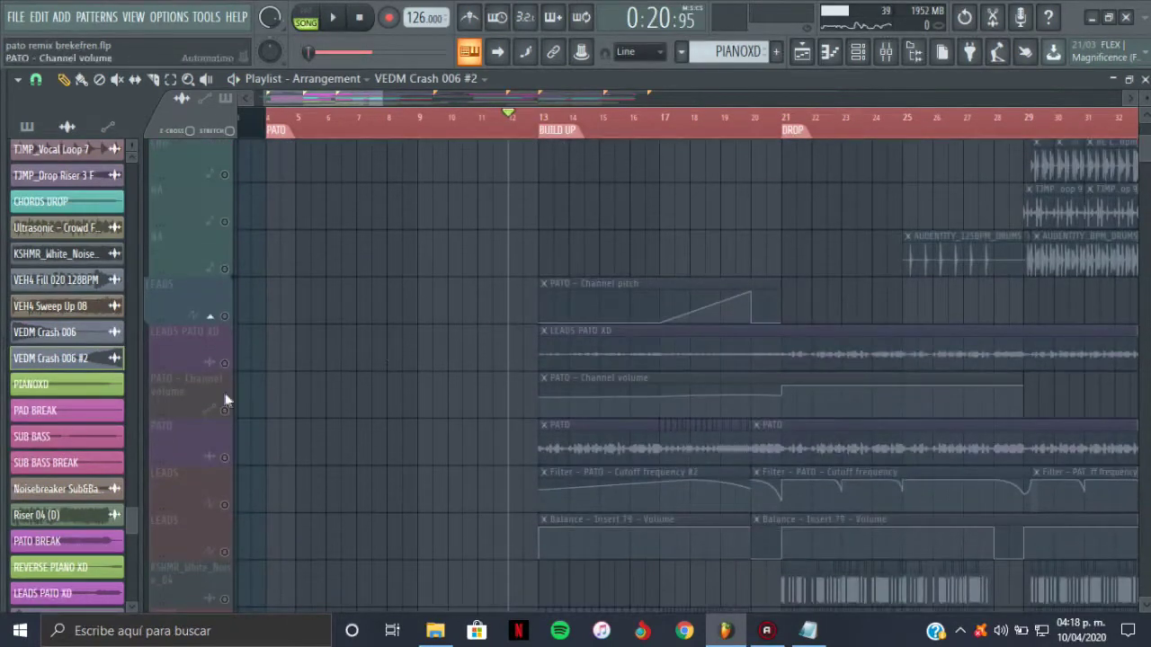
click(225, 410)
click(225, 363)
click(224, 316)
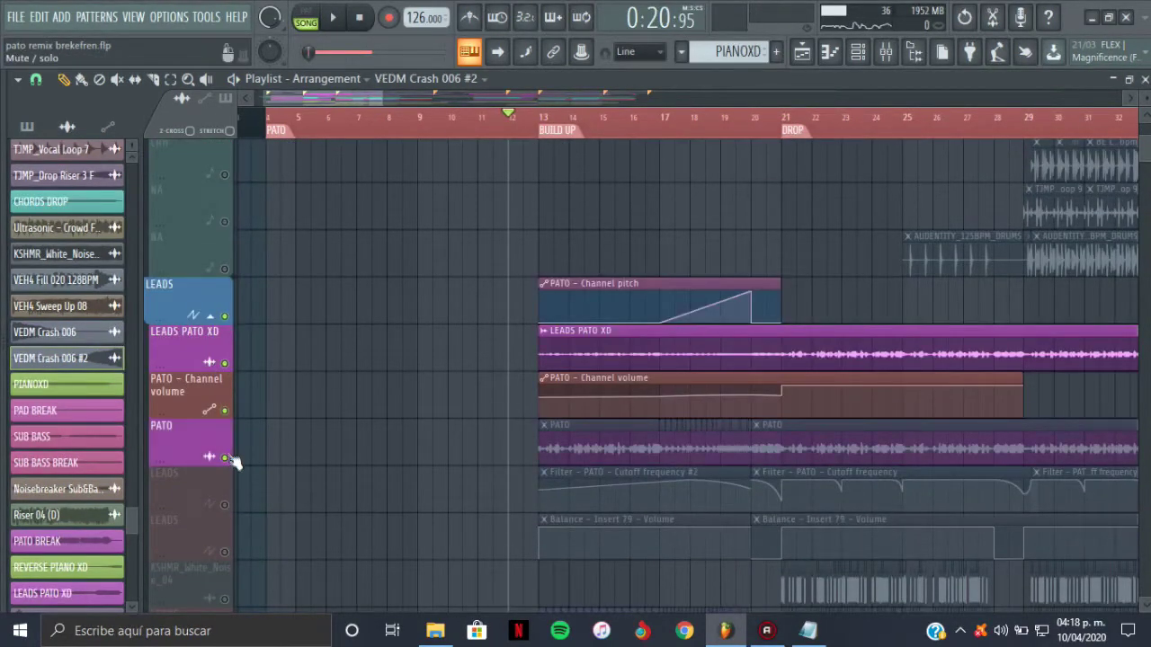
click(225, 505)
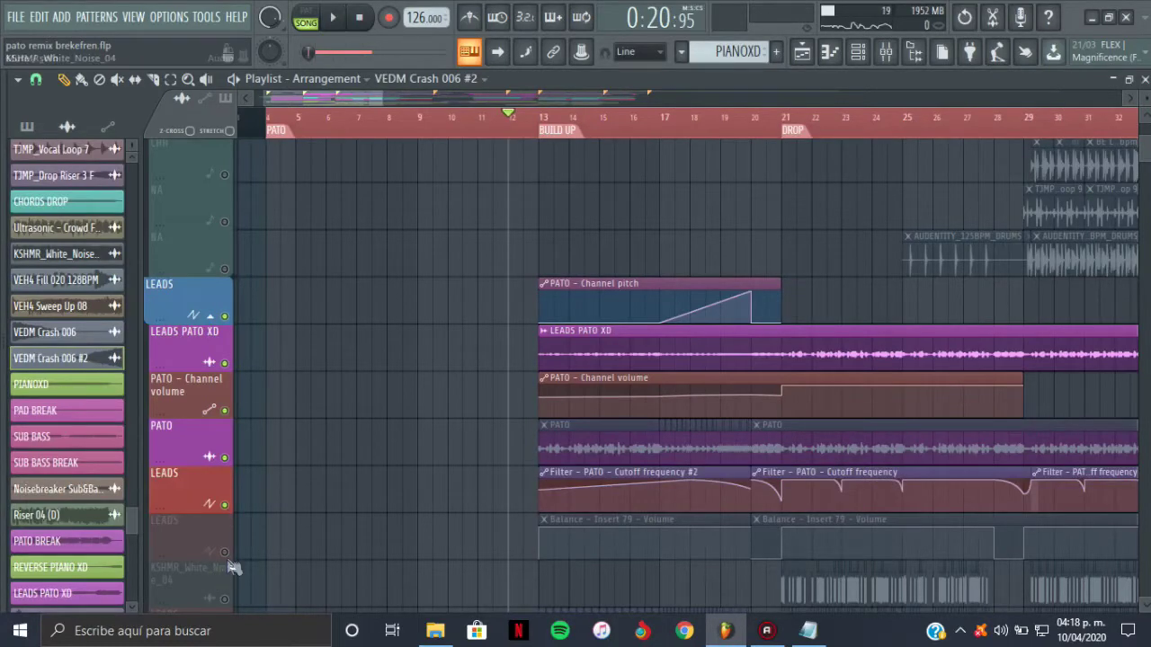
click(224, 552)
Play the isolated PATO leads and their automation from bar 13 and from bar 17.
click(544, 131)
key(space)
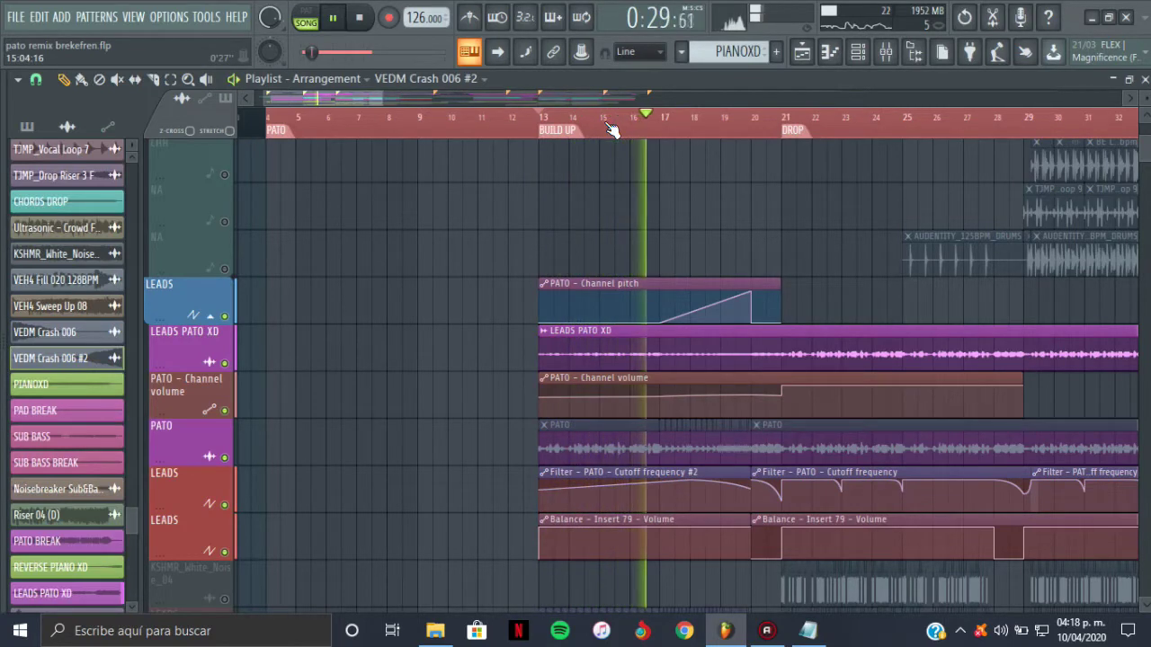
key(space)
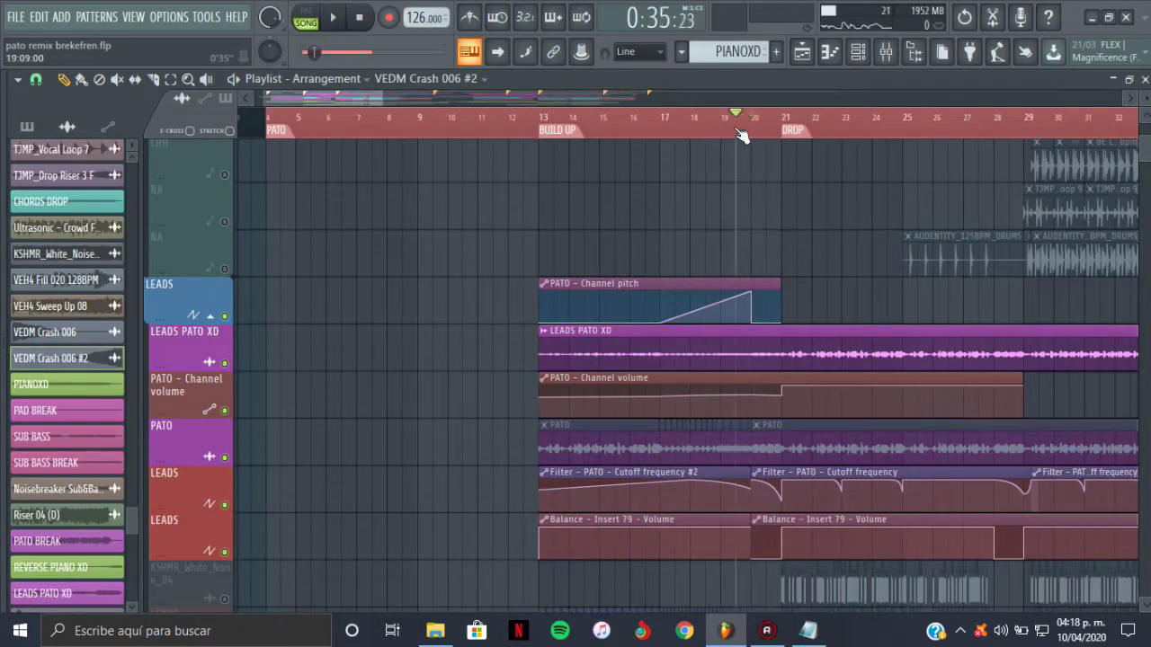
key(space)
click(636, 116)
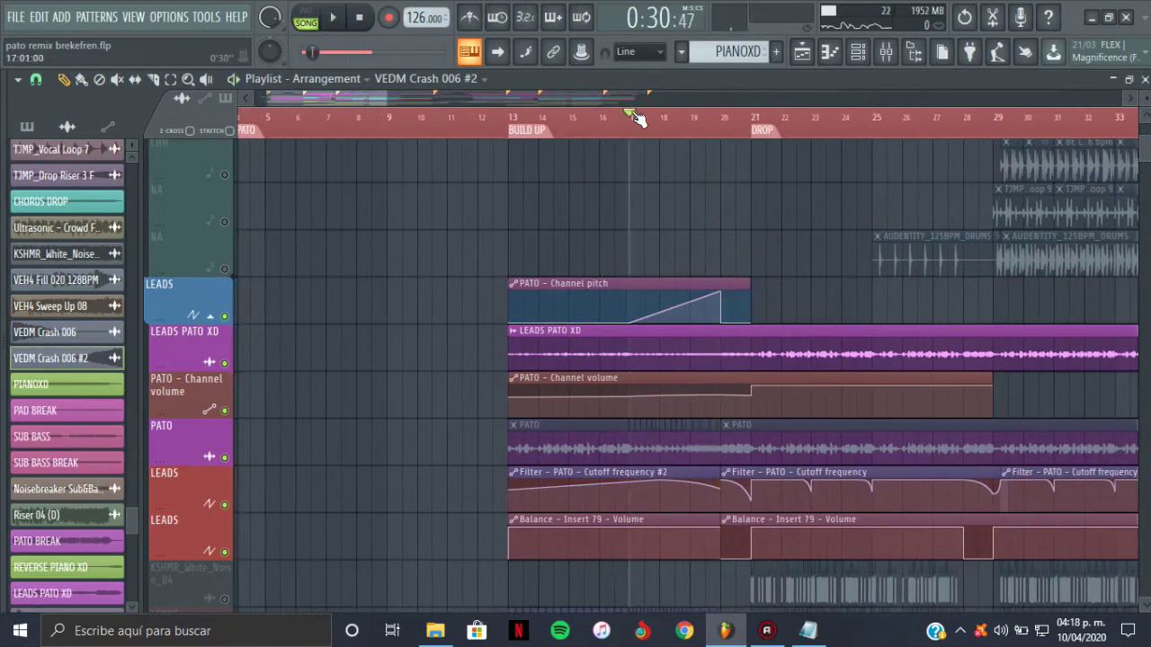
drag(373, 99, 384, 98)
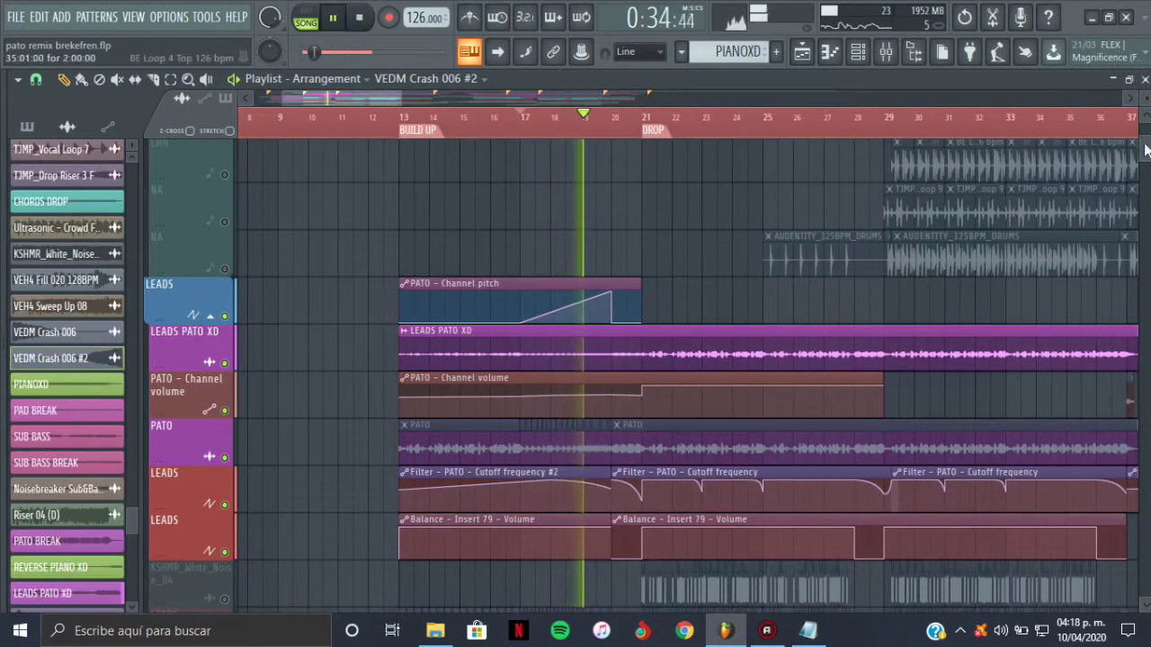
drag(1144, 148, 1150, 155)
key(space)
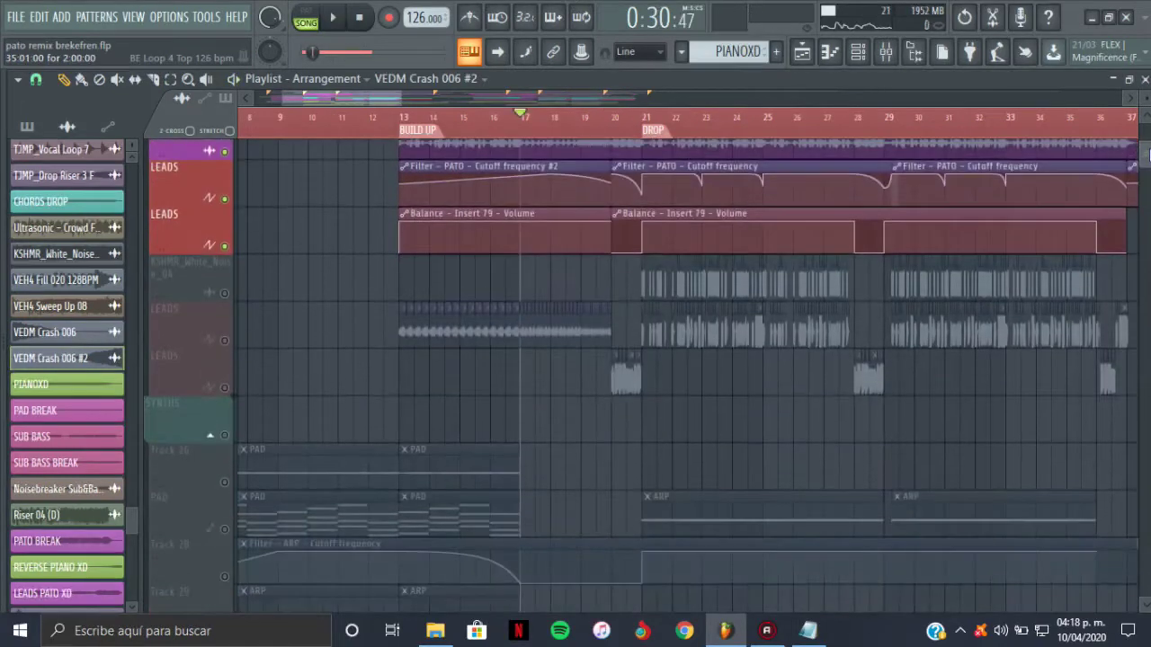
Unmute all playlist tracks from the LEADS track below KSHMR_White_Noise_04.
right_click(208, 332)
click(199, 330)
right_click(226, 341)
right_click(226, 340)
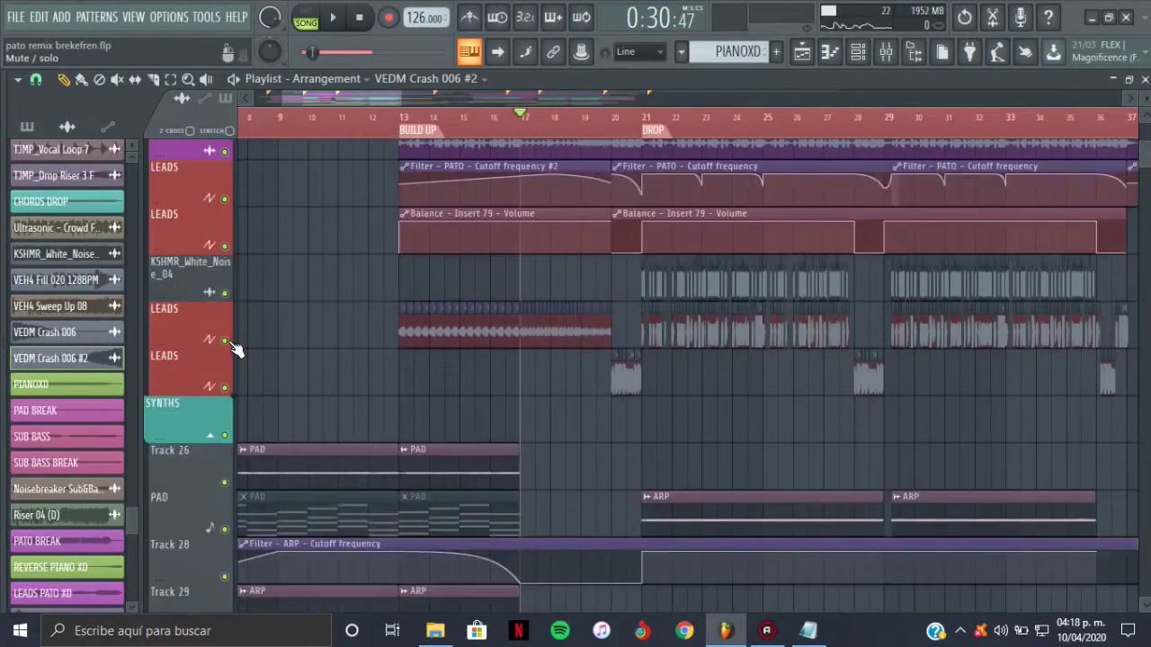
Isolate the PAD and ARP tracks with the ARP filter cutoff automation and play them through the build-up.
drag(1143, 156, 1143, 160)
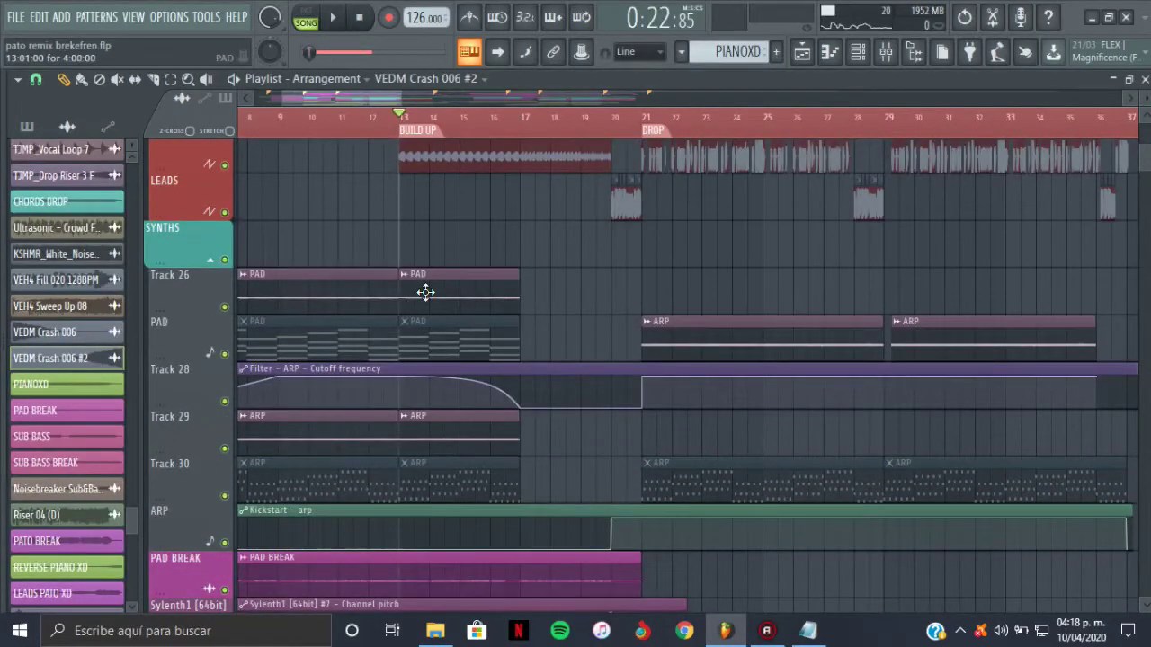
drag(1145, 163, 1145, 167)
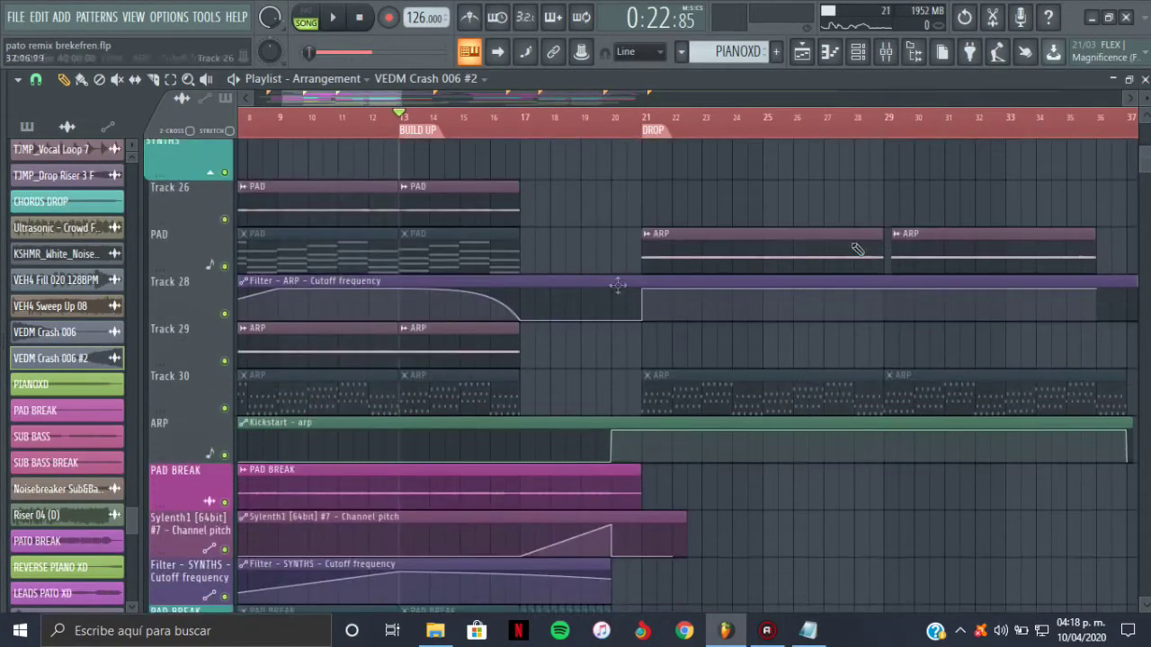
right_click(224, 360)
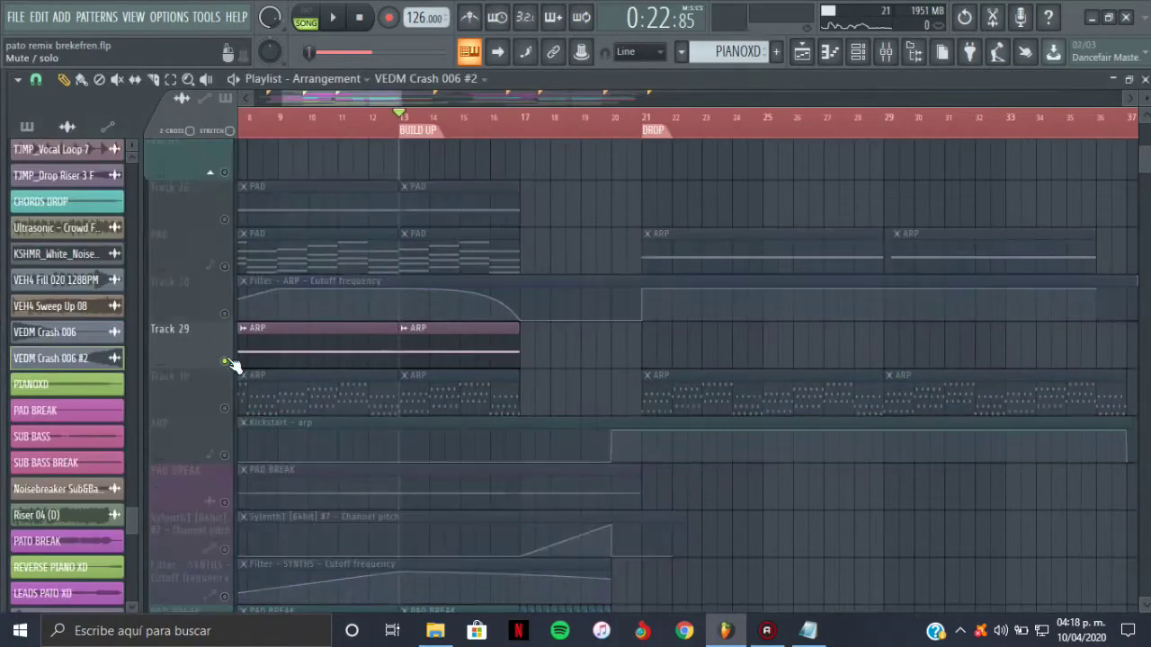
click(225, 314)
drag(213, 226, 215, 224)
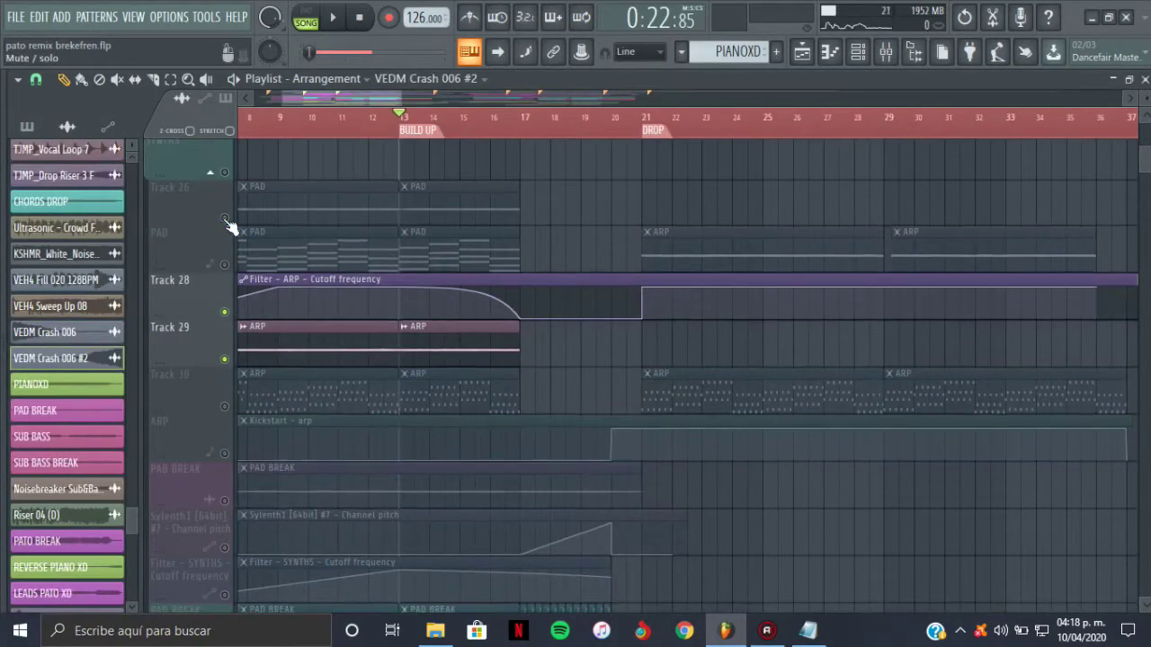
click(224, 217)
click(226, 266)
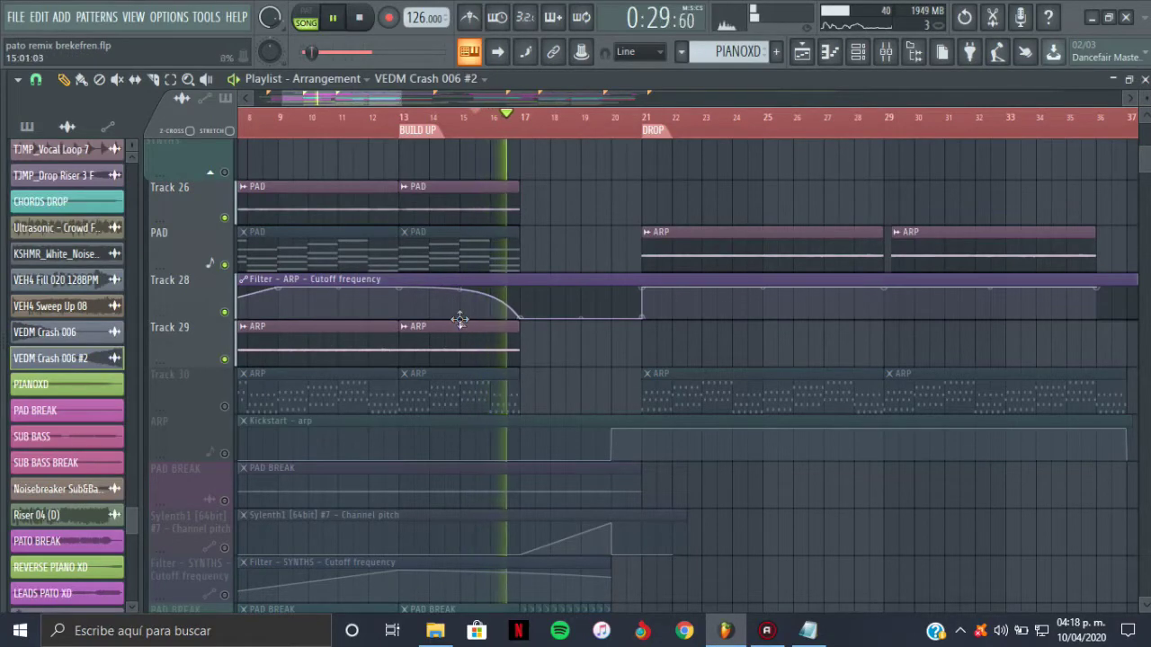
key(space)
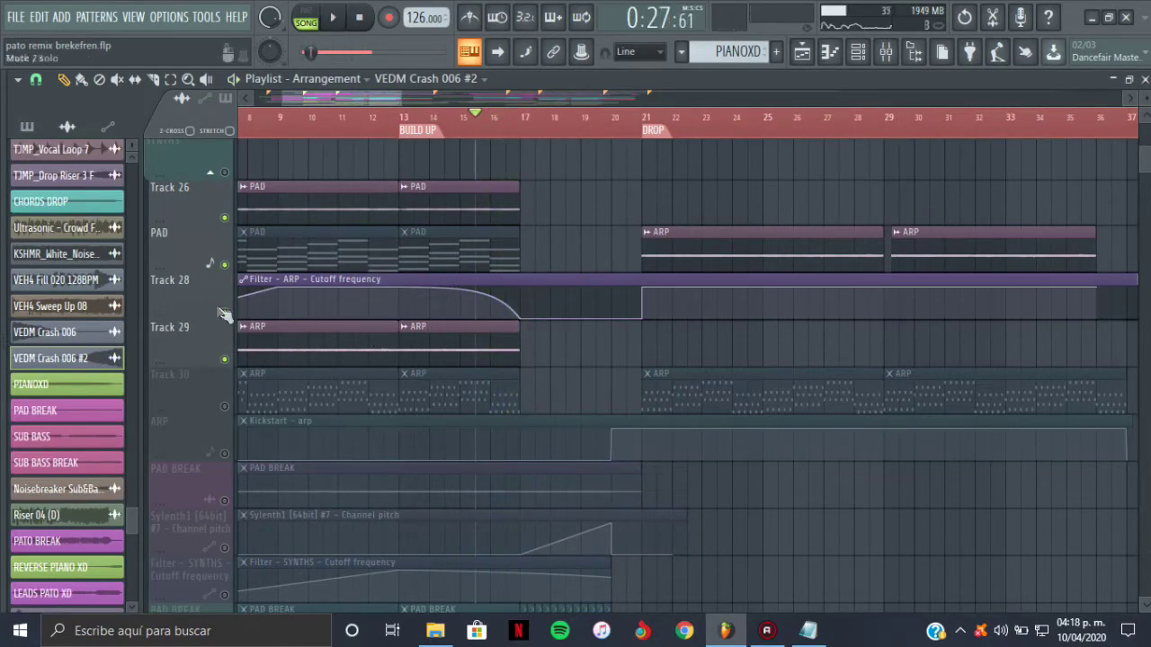
Unmute all tracks, then enable only the PAD BREAK tracks with their Sylenth1 channel pitch and SYNTHS filter cutoff automation.
right_click(224, 312)
right_click(224, 312)
scroll(314, 233, down, 4)
drag(360, 99, 312, 94)
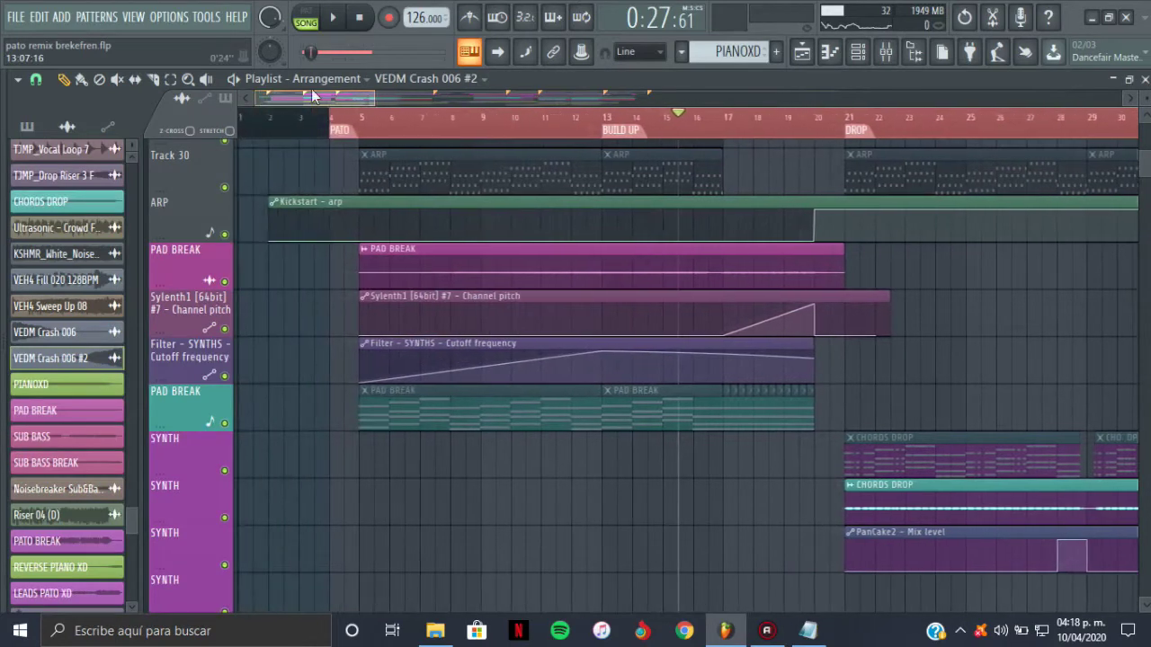
right_click(224, 423)
click(224, 375)
click(224, 328)
click(224, 280)
Play the isolated PAD BREAK layer from the start of the break and again from bar 11 through the build-up.
key(space)
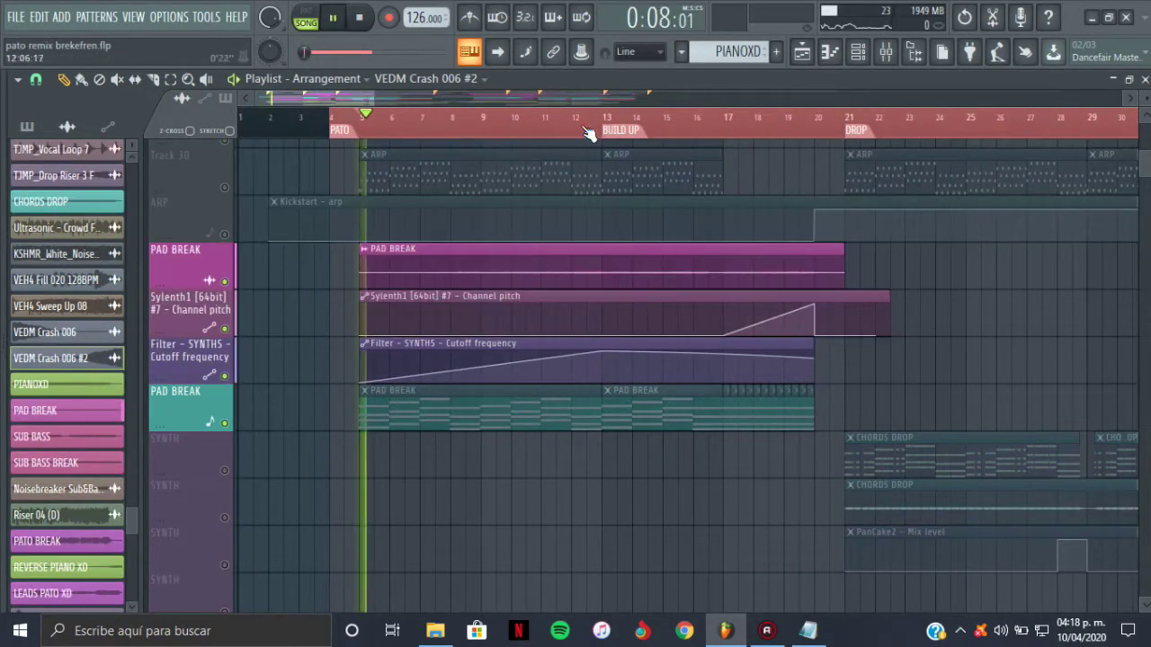
click(546, 118)
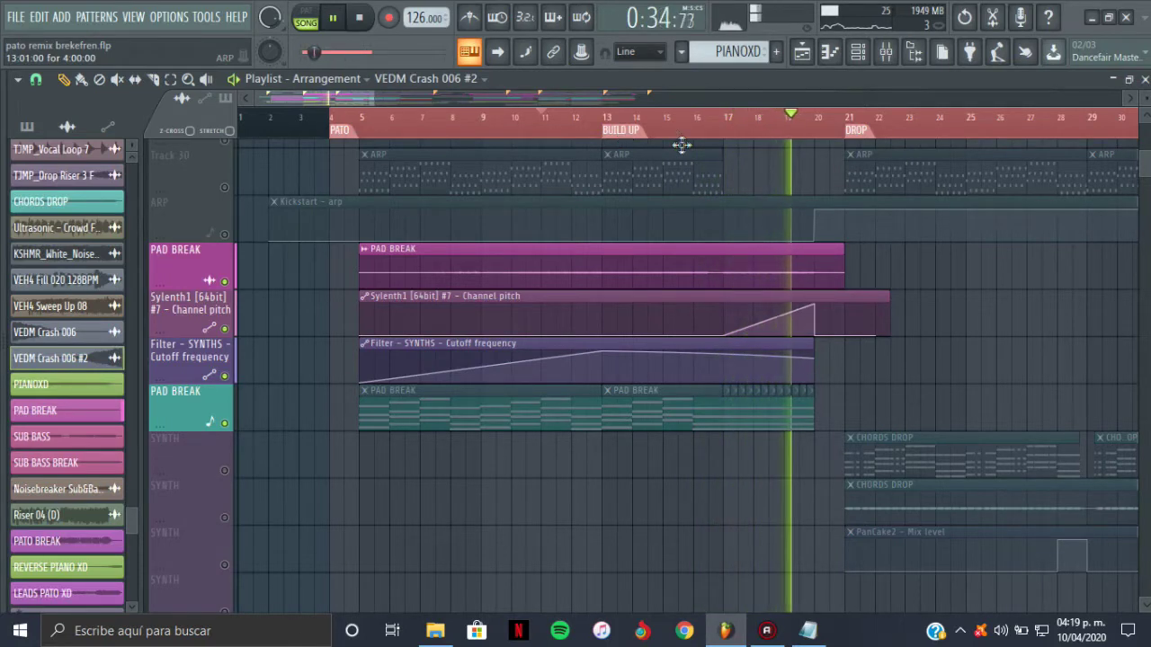
key(space)
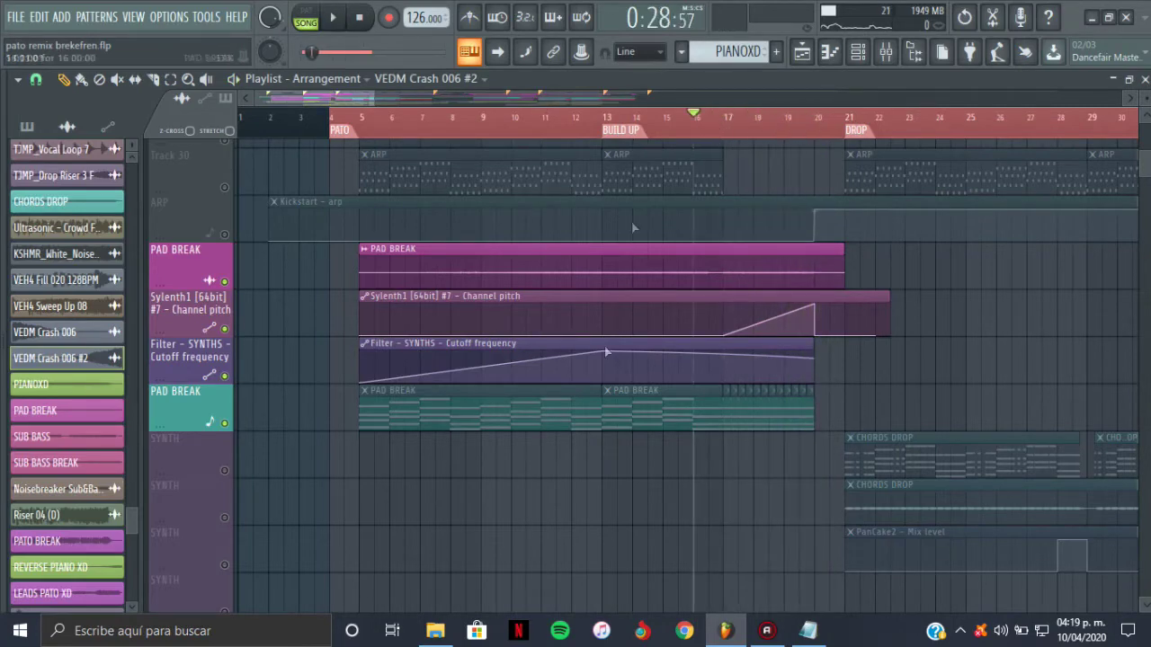
Show the PAD BREAK pattern in the channel rack and play its Sylenth1 #7 and #8 layers in pattern mode.
click(630, 405)
click(868, 51)
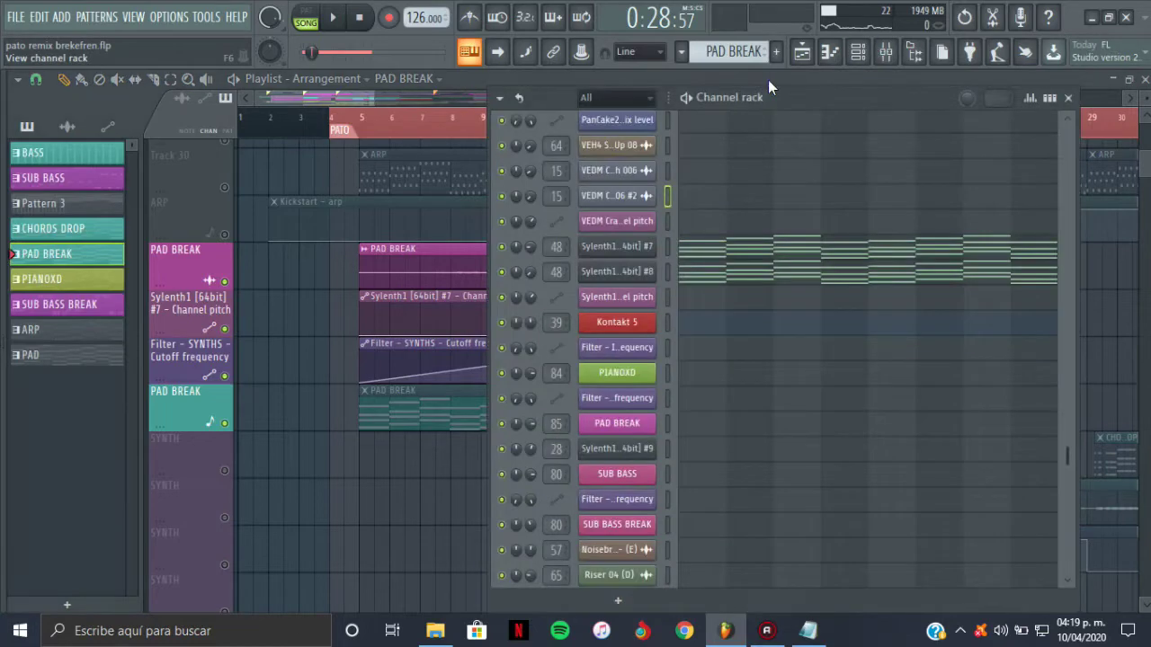
drag(726, 101, 484, 93)
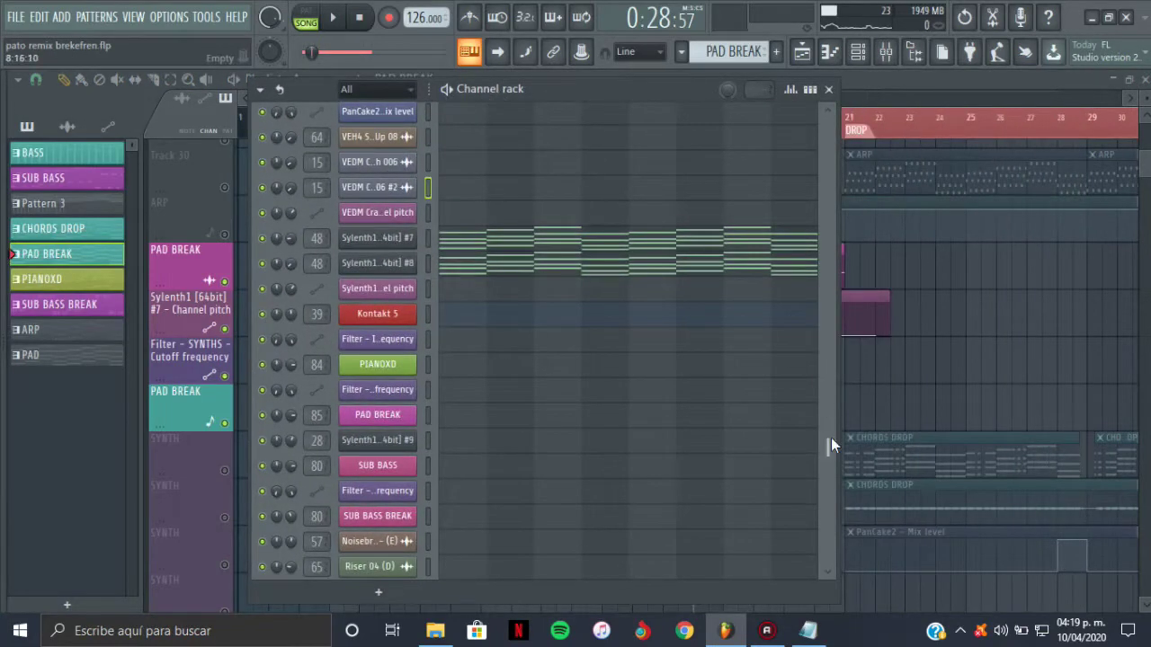
drag(831, 439, 823, 422)
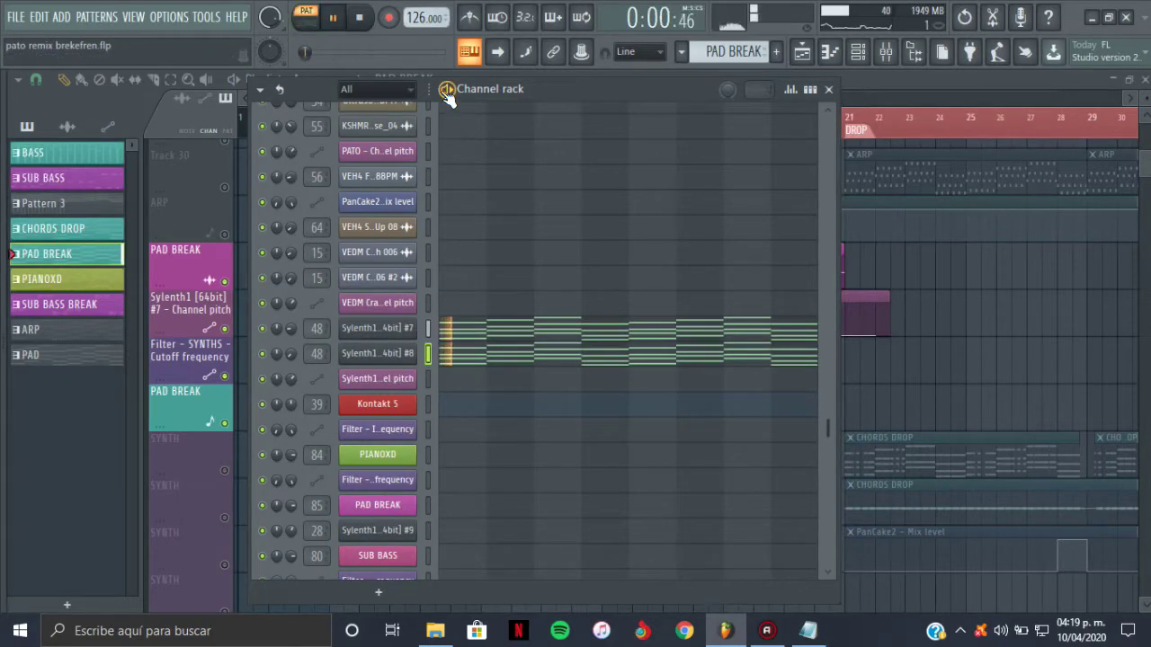
key(space)
Show the effects chain of SYNTHS mixer insert 48, which the two Sylenth1 channels are routed to.
click(886, 52)
drag(307, 503, 428, 491)
click(387, 196)
click(859, 51)
drag(458, 97, 821, 124)
click(387, 167)
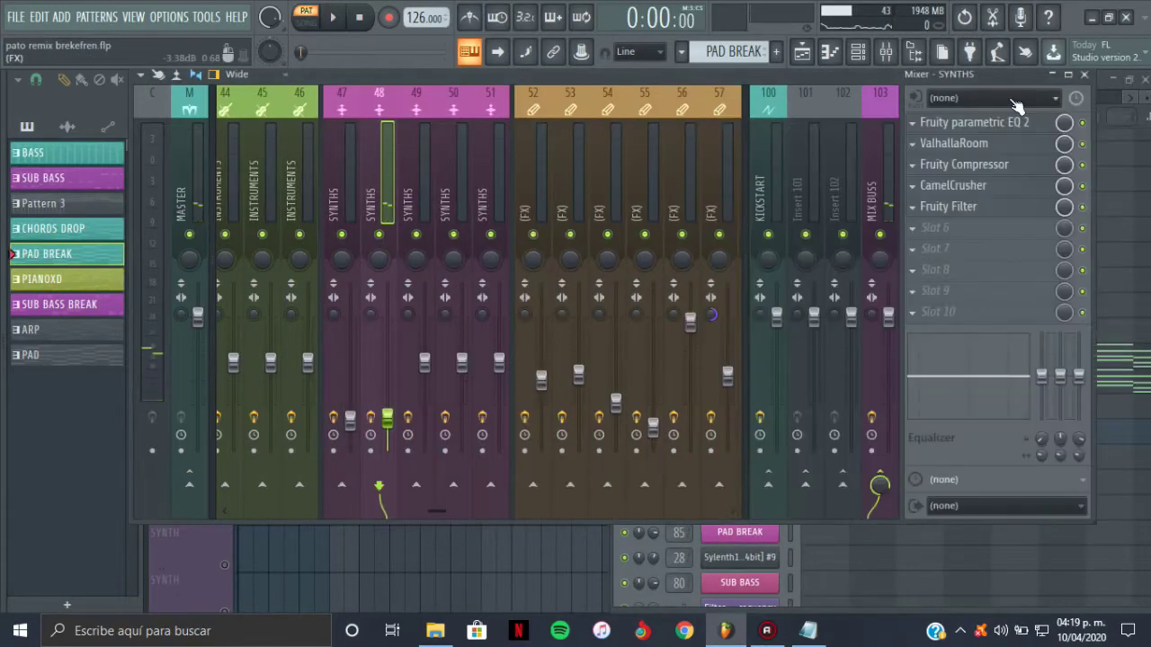
Inspect the SYNTHS insert's Fruity parametric EQ 2, ValhallaRoom, Fruity Compressor, CamelCrusher and Fruity Filter settings.
click(989, 123)
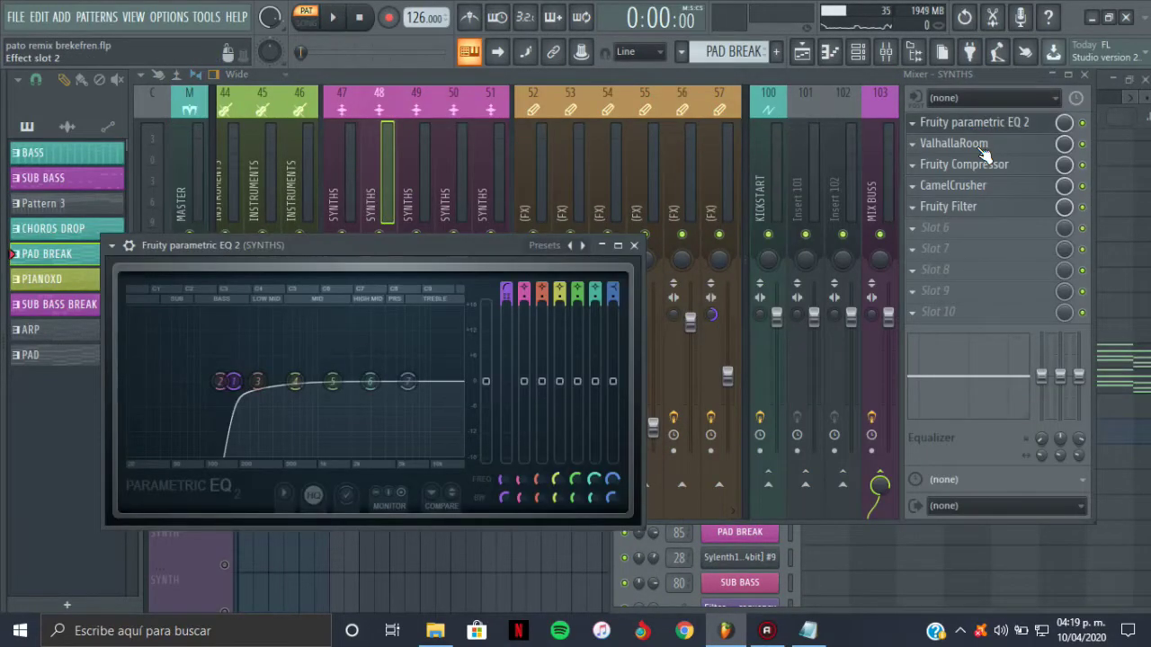
click(951, 146)
click(949, 167)
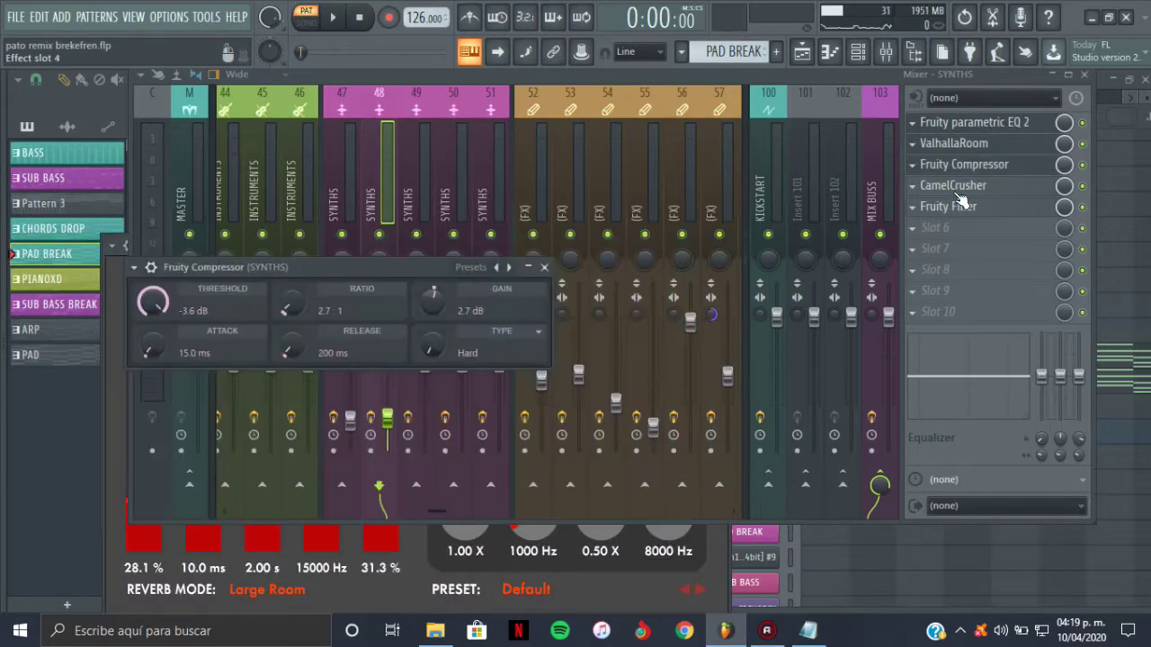
click(955, 186)
click(948, 209)
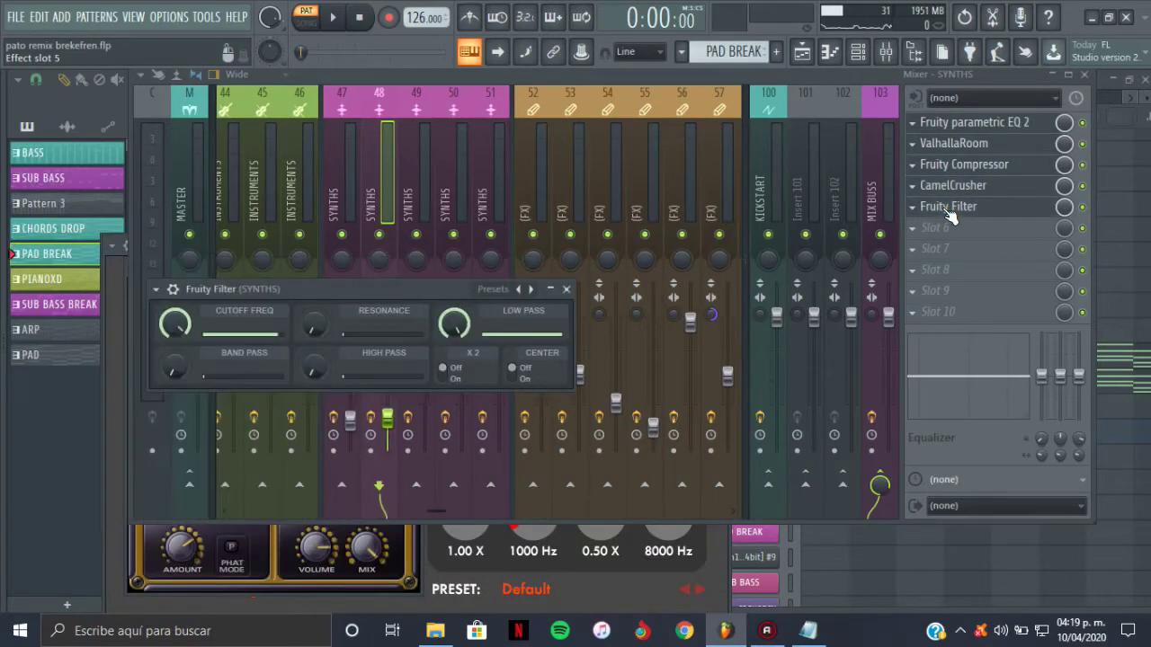
Close all open plugin windows and return to the playlist.
click(801, 53)
click(209, 18)
mouse_move(225, 75)
click(516, 196)
click(133, 16)
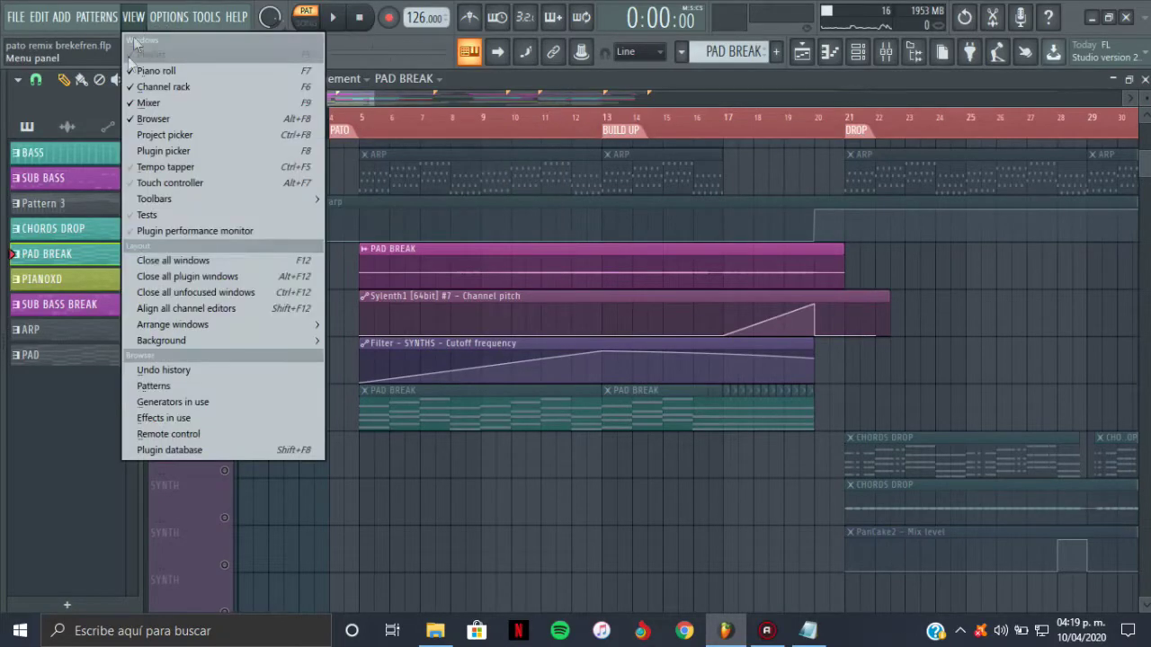
click(182, 271)
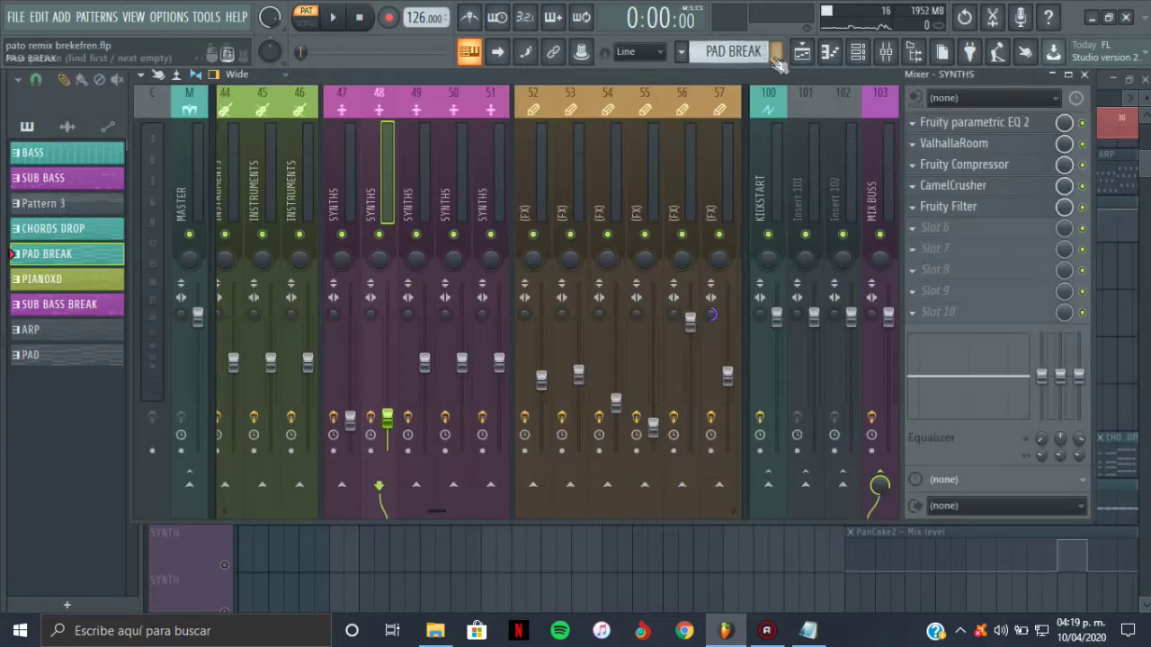
key(F5)
Solo the BASS track with the AUDENTITY_125BPM_DRUMS clip, play it from bar 13, and unmute all tracks.
click(602, 119)
right_click(225, 310)
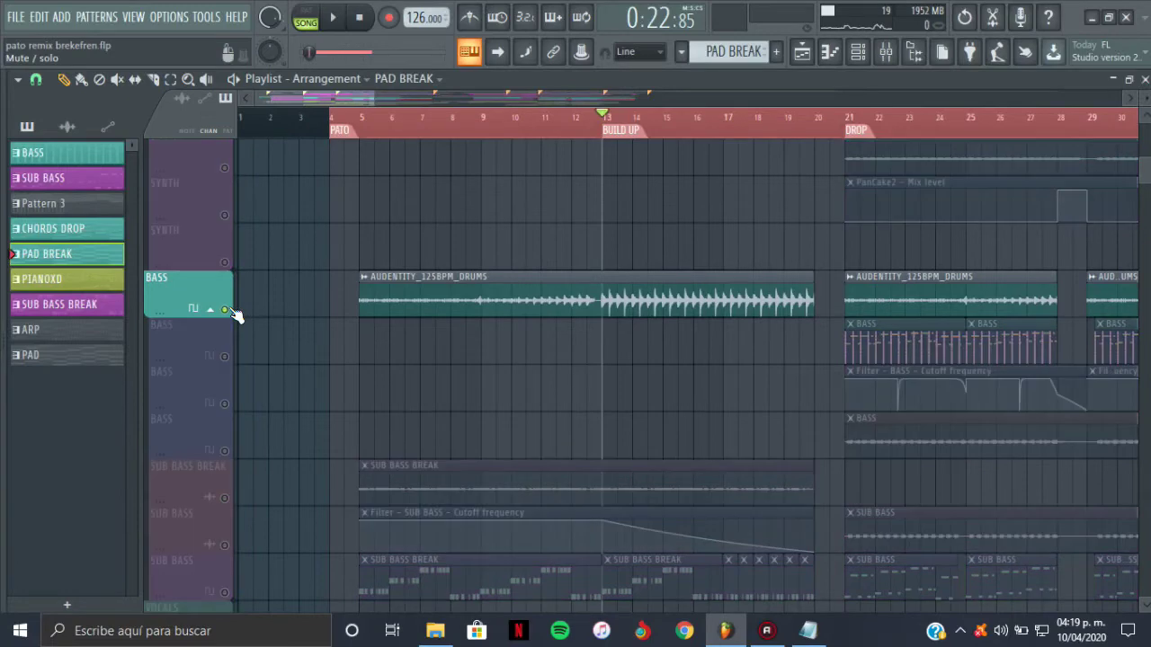
key(space)
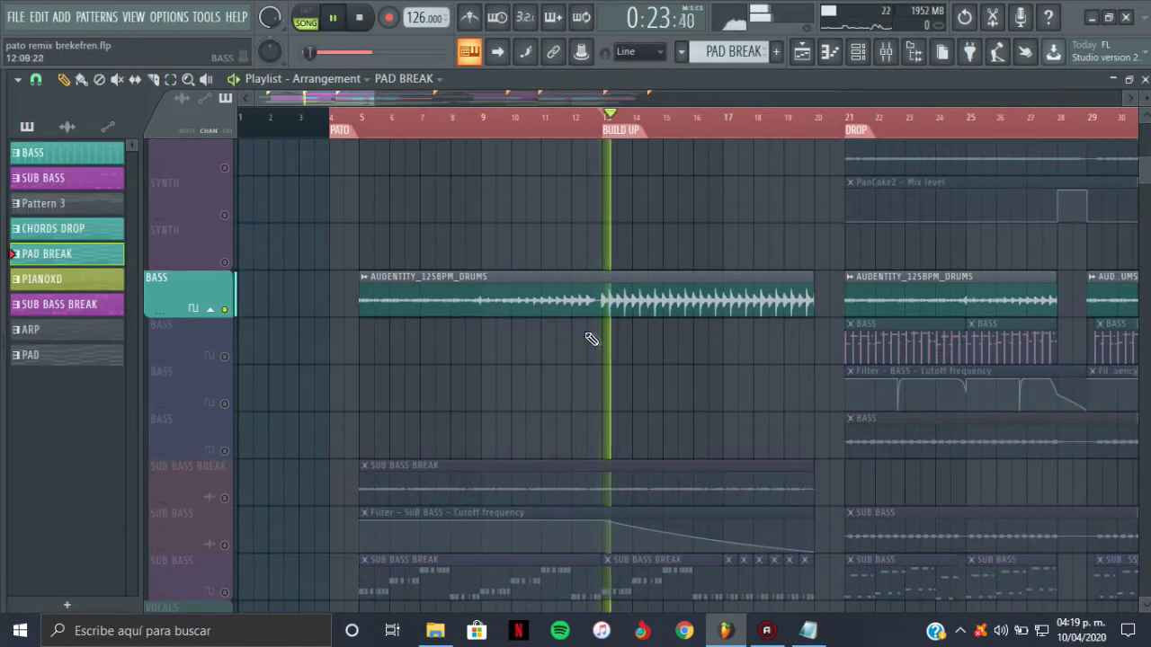
right_click(225, 309)
key(space)
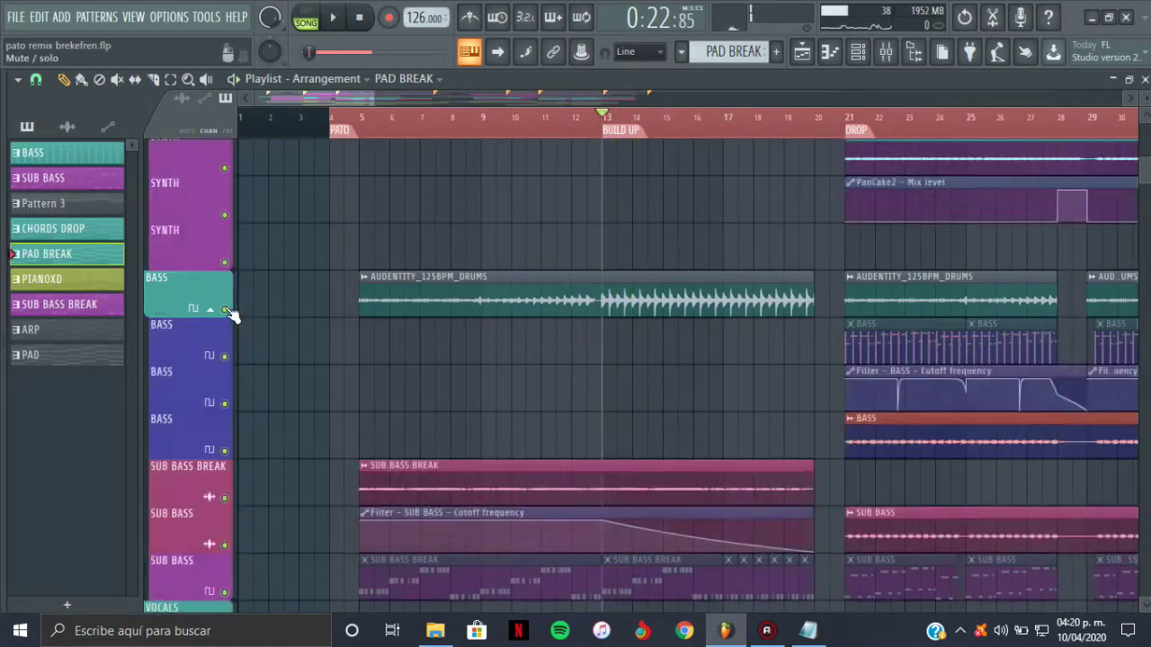
Isolate the SUB BASS BREAK audio with its SUB BASS filter cutoff automation and play them from bar 13.
scroll(539, 329, down, 3)
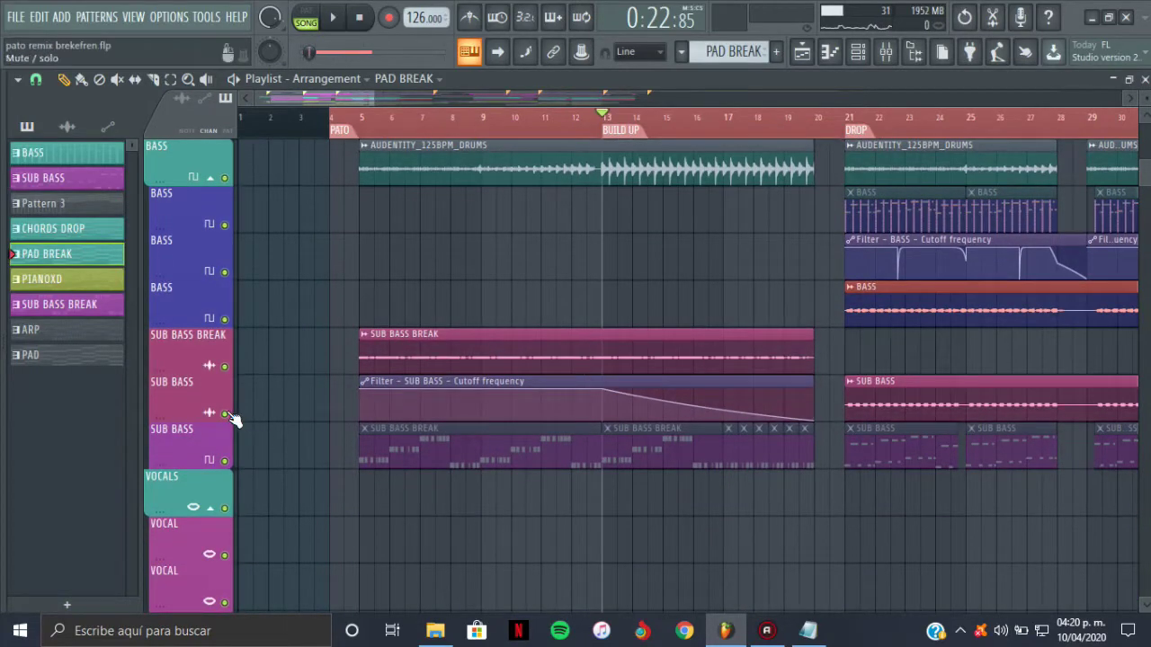
right_click(225, 414)
click(225, 366)
key(space)
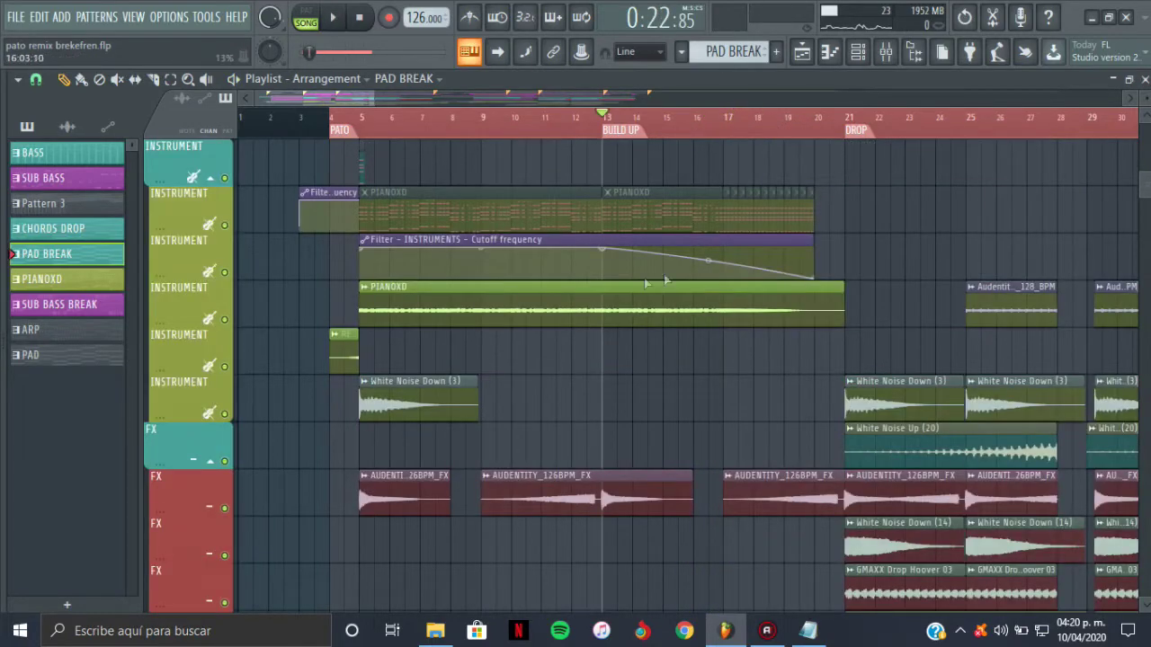
Isolate the PIANOXD audio with the INSTRUMENTS filter cutoff automation and play them from bar 13 and bar 17.
ctrl+click(225, 319)
click(225, 272)
key(space)
click(757, 119)
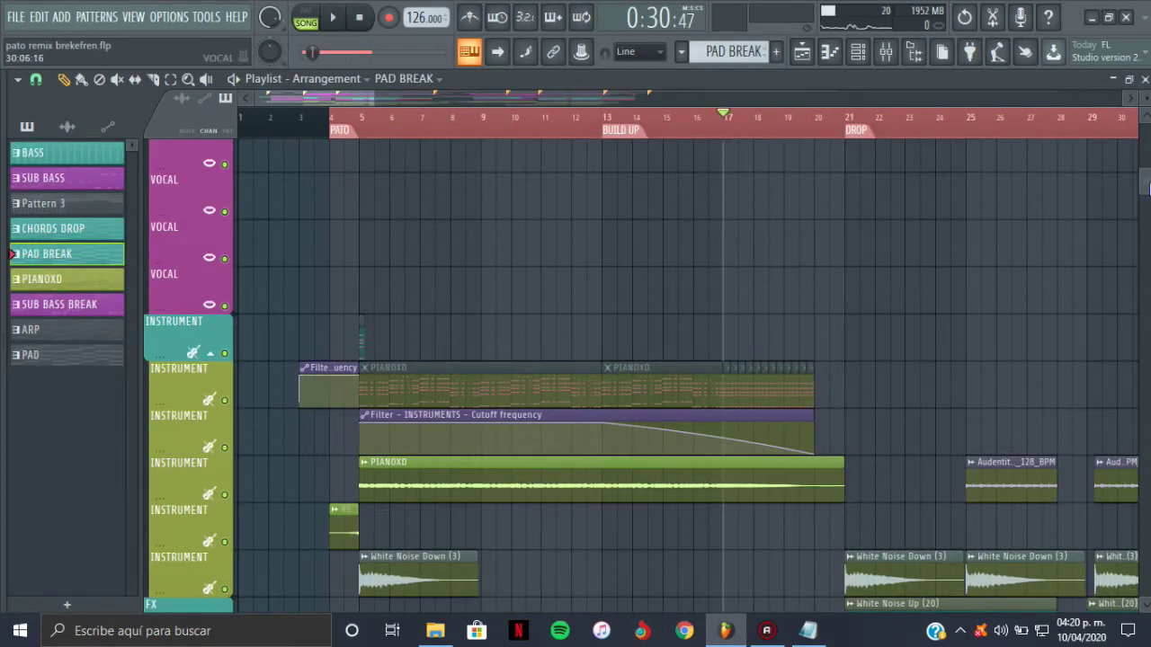
Enable only Tracks 70 to 74 with the risers, sweep and crowd sample, plus the AUDENTITY_126BPM_FX track.
scroll(1145, 185, down, 4)
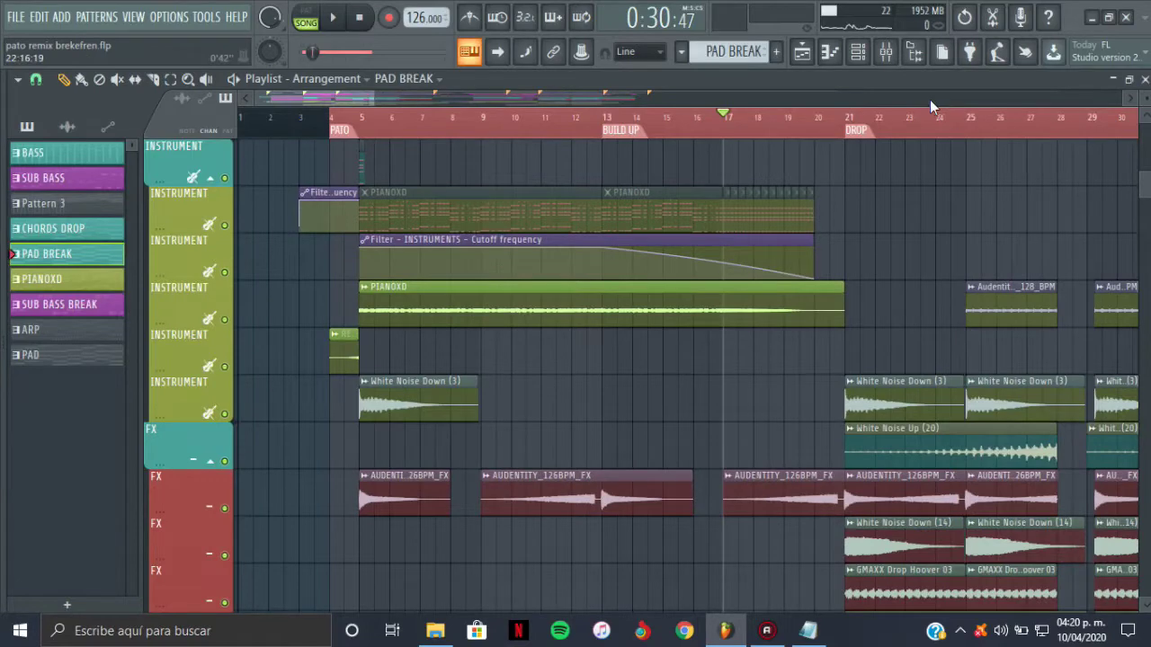
mouse_move(1146, 184)
mouse_down()
mouse_move(1146, 169)
mouse_move(1149, 187)
mouse_up()
scroll(1146, 187, down, 10)
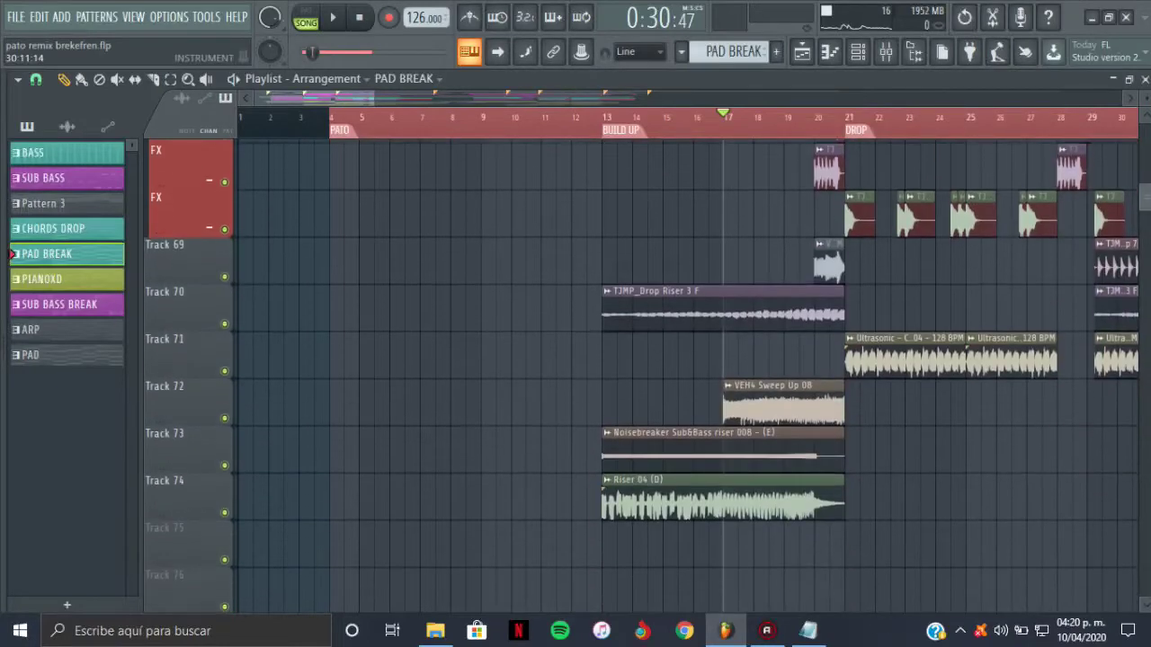
right_click(225, 512)
click(225, 416)
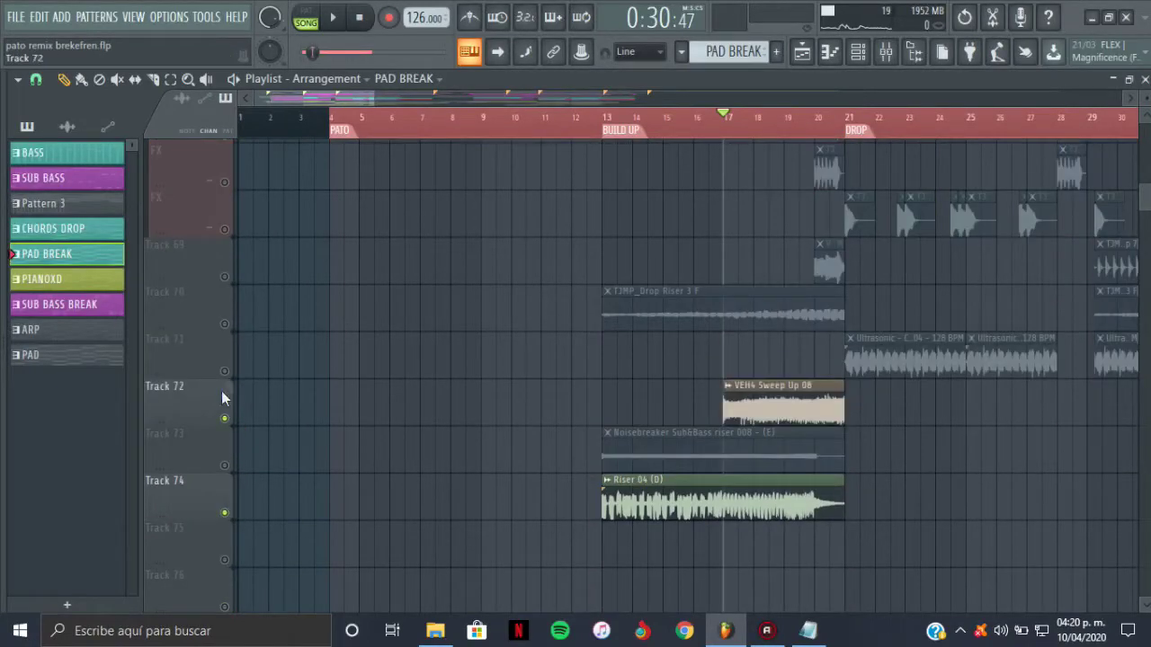
click(225, 324)
click(224, 371)
click(225, 464)
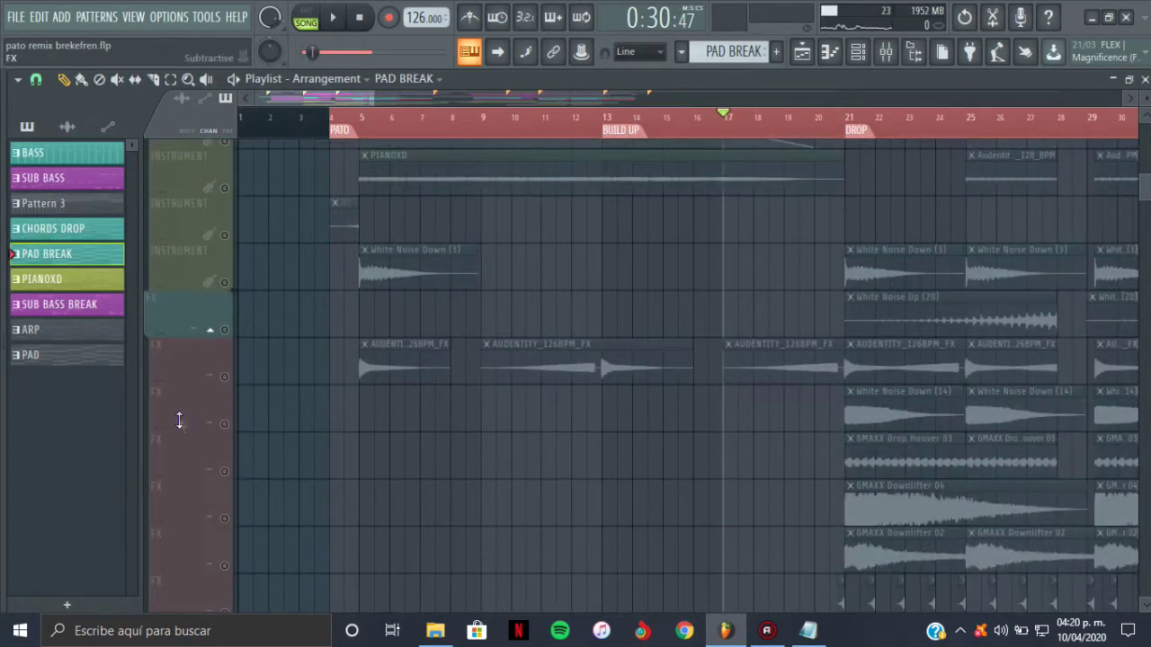
click(225, 377)
Play the isolated risers and FX from bar 17 and from bar 13, then move the playhead to bar 20.
key(space)
scroll(932, 195, down, 10)
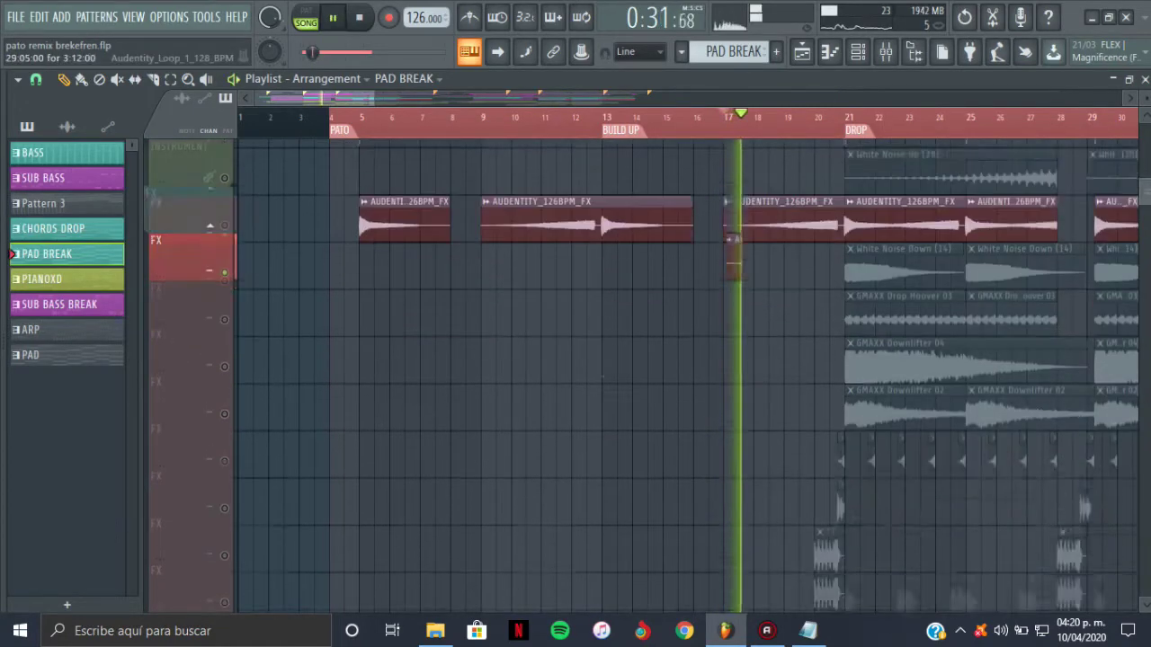
click(611, 118)
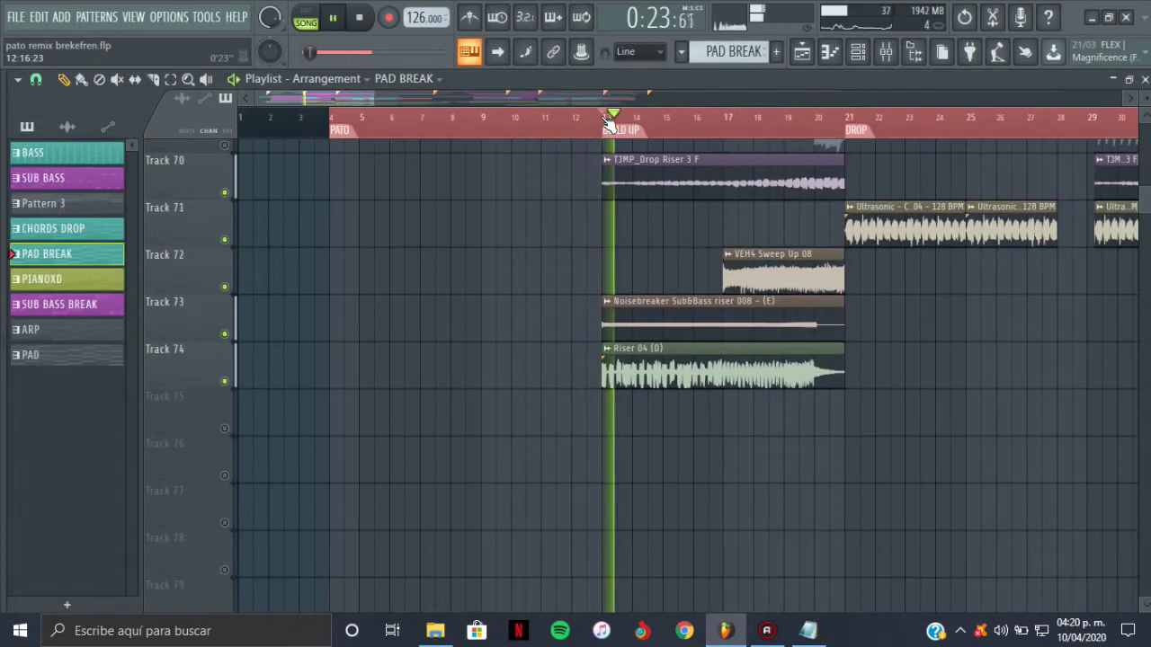
scroll(1147, 208, up, 3)
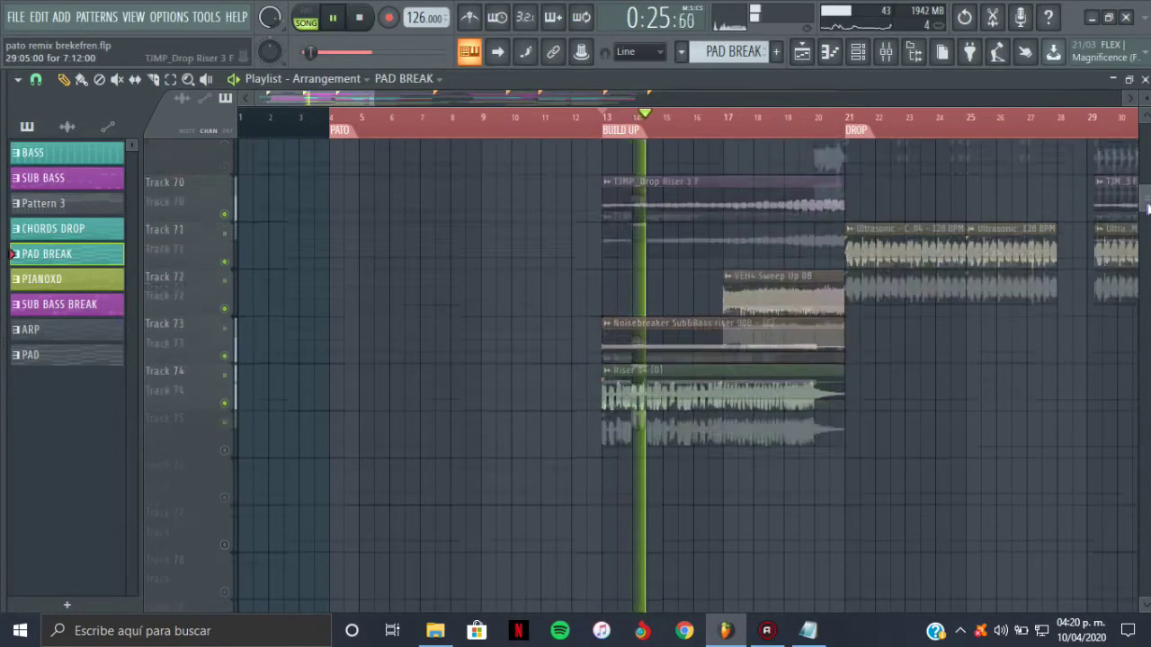
scroll(1147, 209, up, 2)
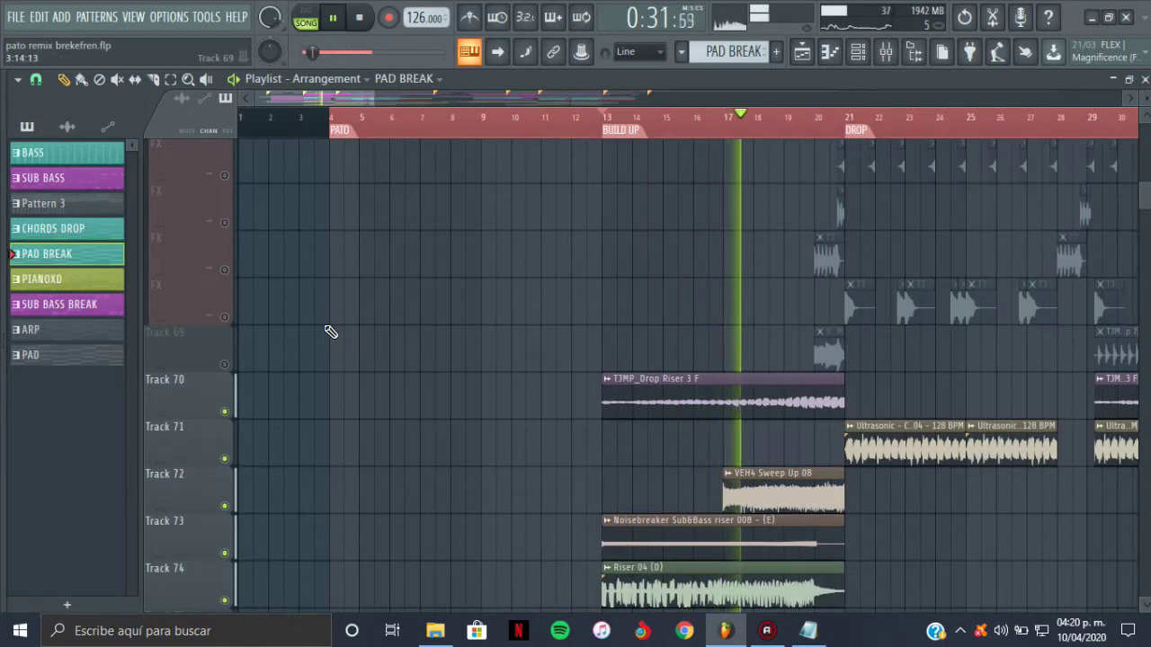
scroll(1147, 203, up, 3)
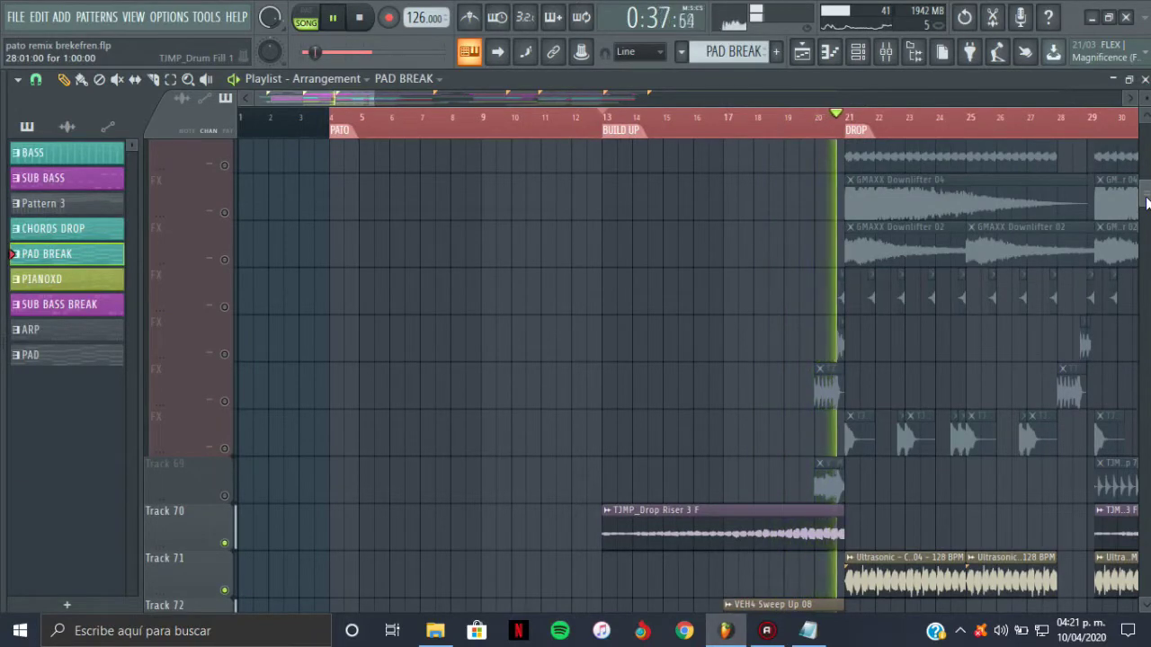
key(space)
click(816, 123)
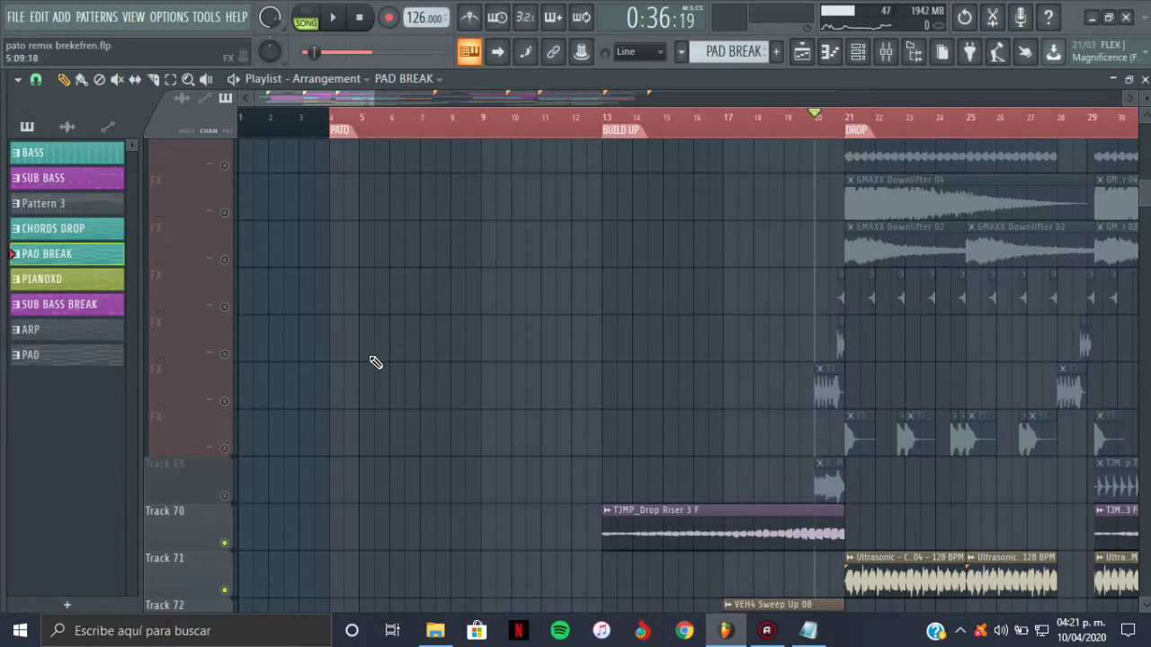
Isolate the fill clip on Track 69 with the two FX drum fill tracks and play them from bar 20.
right_click(225, 496)
click(224, 354)
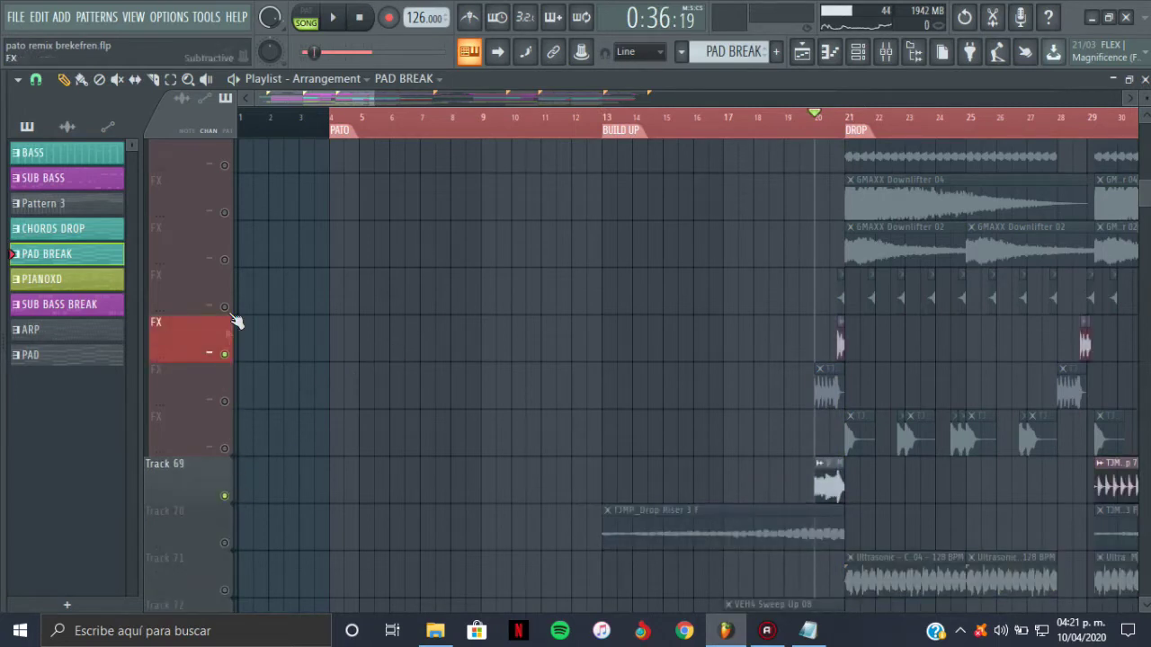
click(224, 401)
key(space)
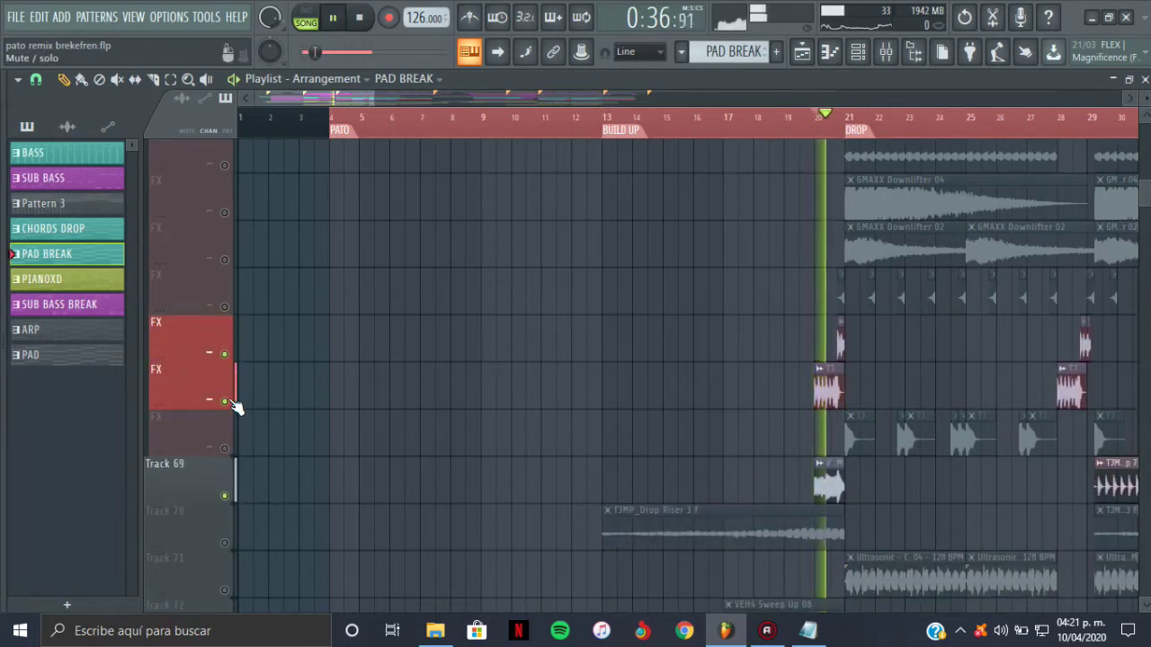
key(space)
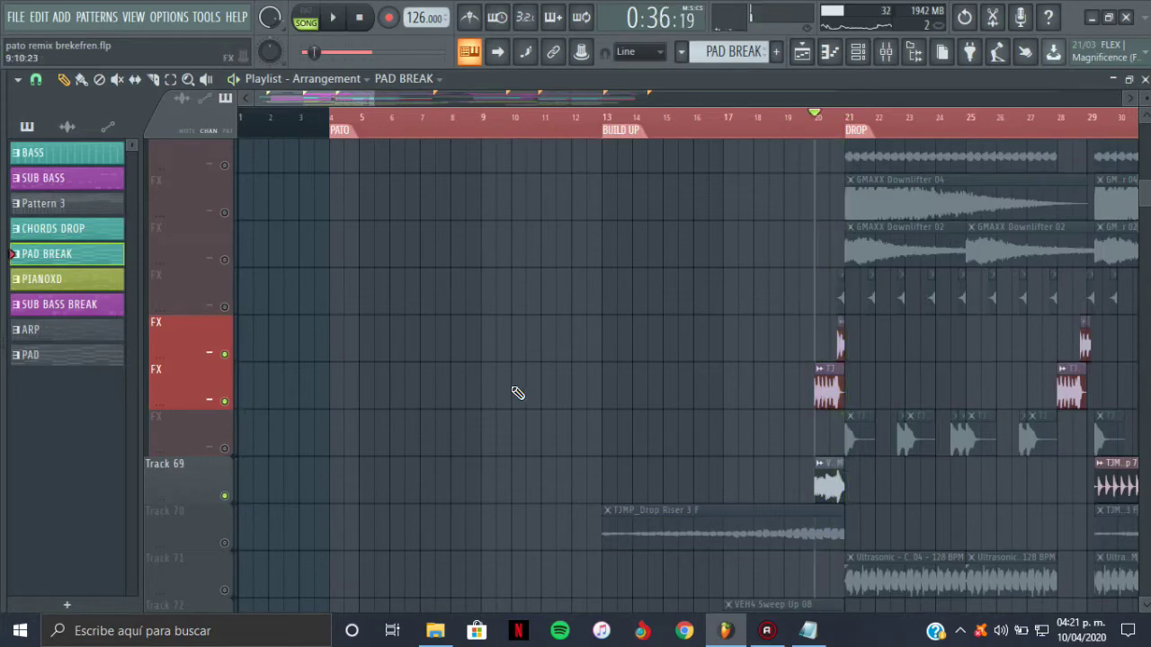
Open the sample settings of VEH4 Fill 020 128BPM, TJMP_Drum Fill 1 and TJMP_Drum Fill 12 to inspect them.
double_click(831, 488)
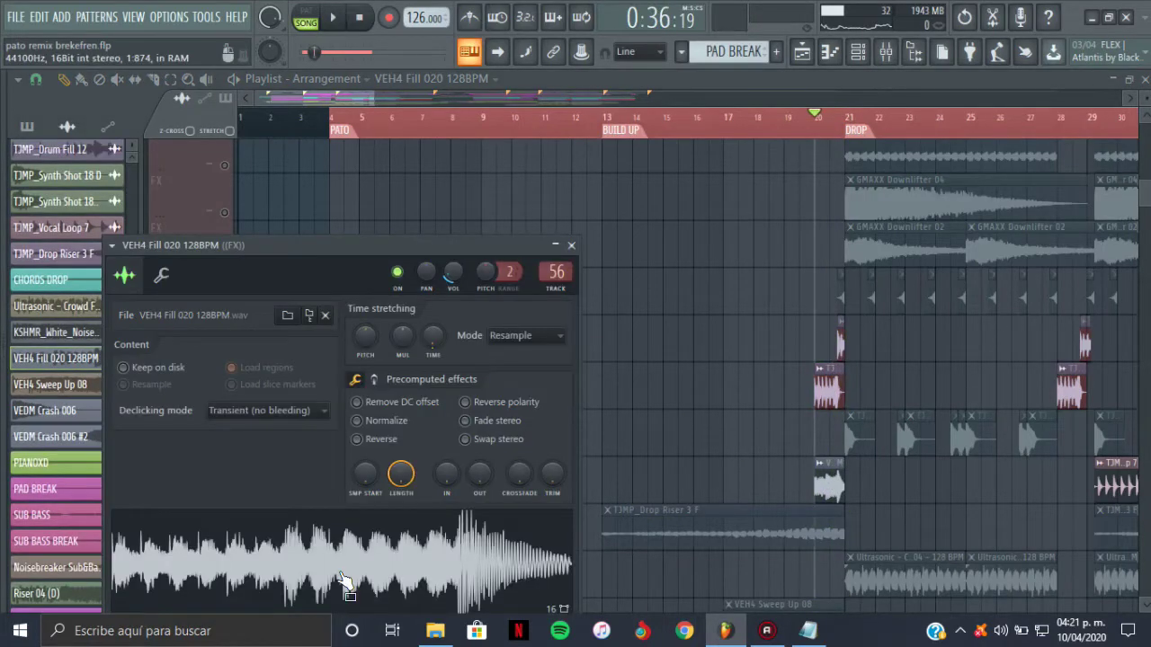
double_click(836, 393)
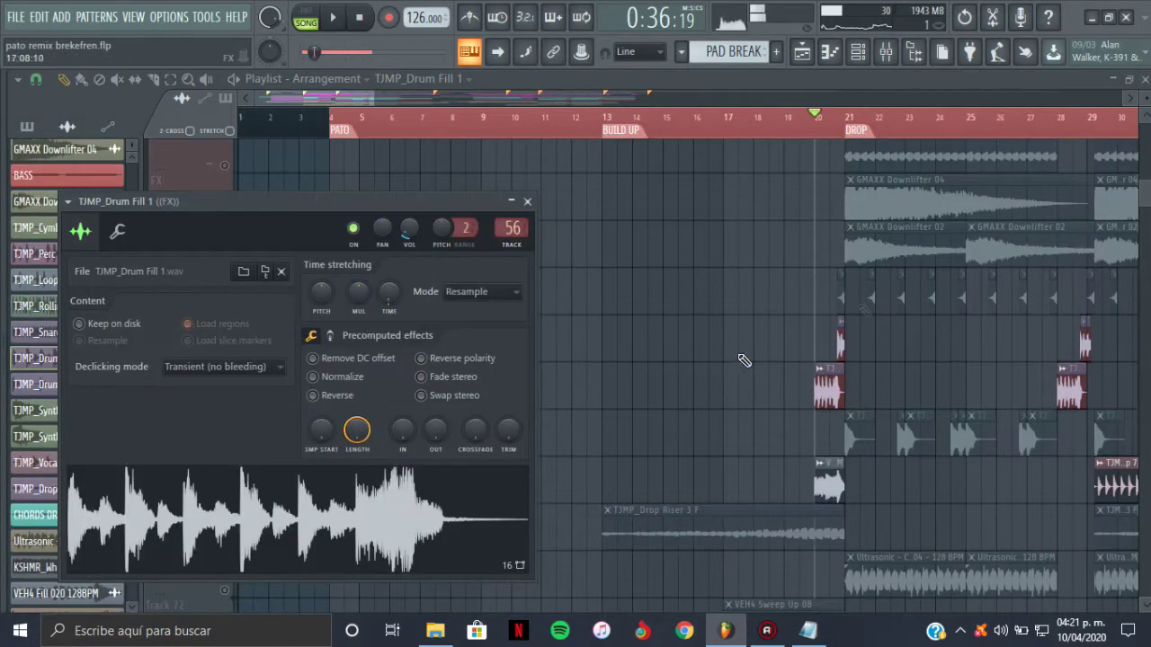
double_click(842, 338)
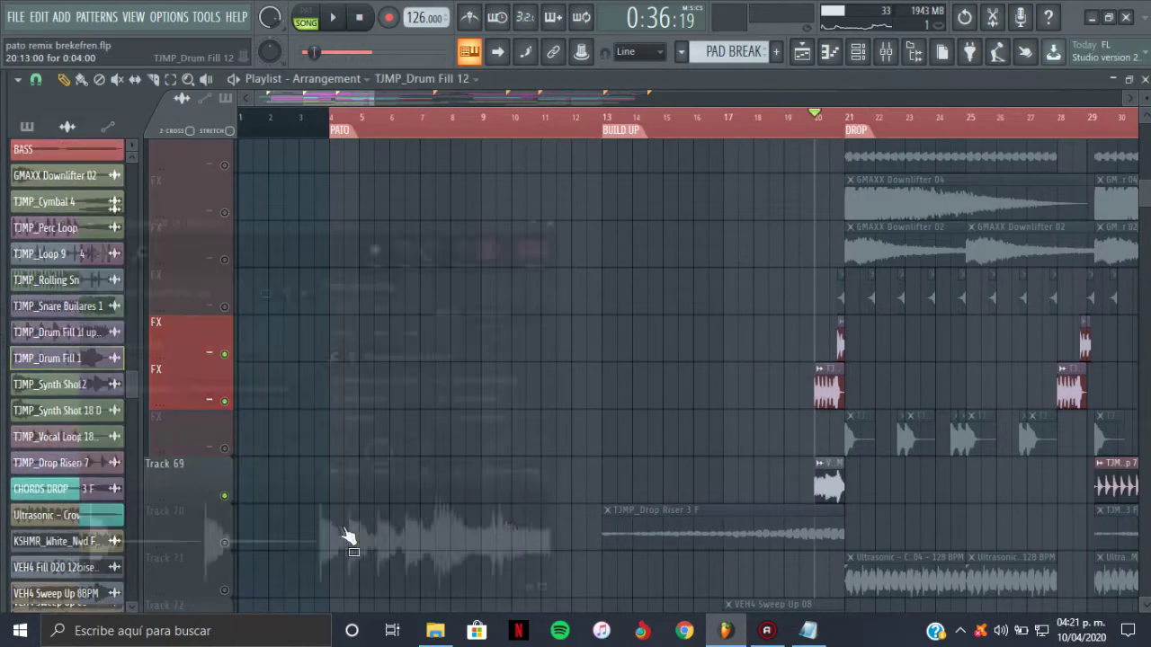
Play the TJMP_Drum Fill 12 track from midway through bar 20, then solo and unsolo the FX track above it.
click(834, 117)
key(space)
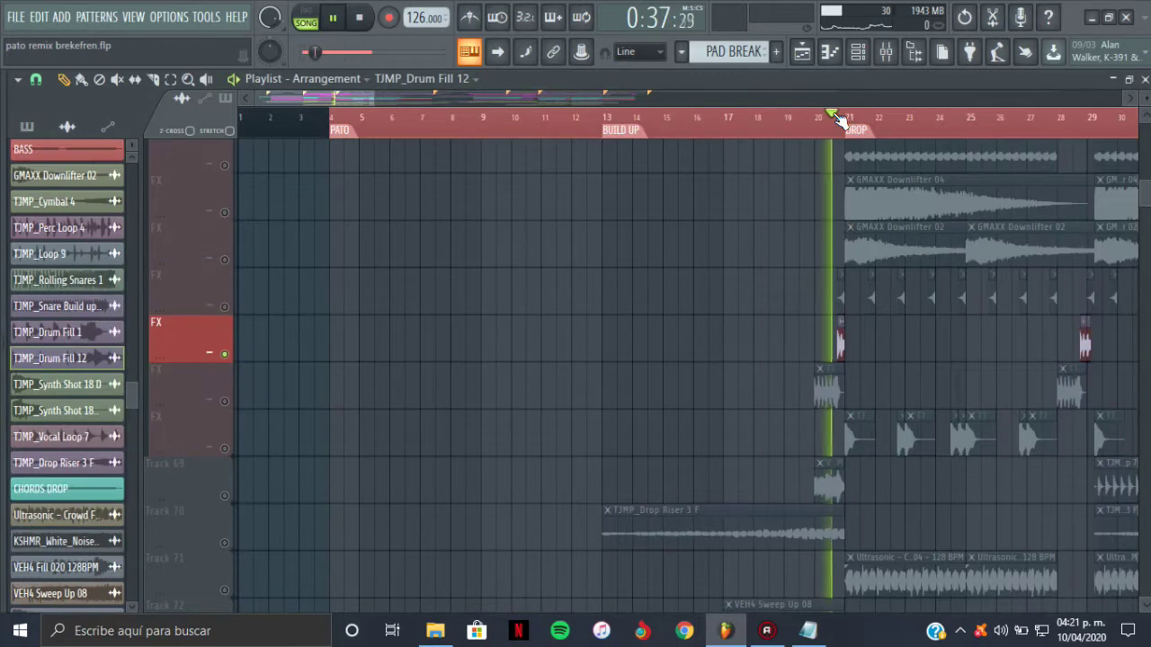
key(space)
right_click(226, 307)
right_click(226, 308)
right_click(226, 308)
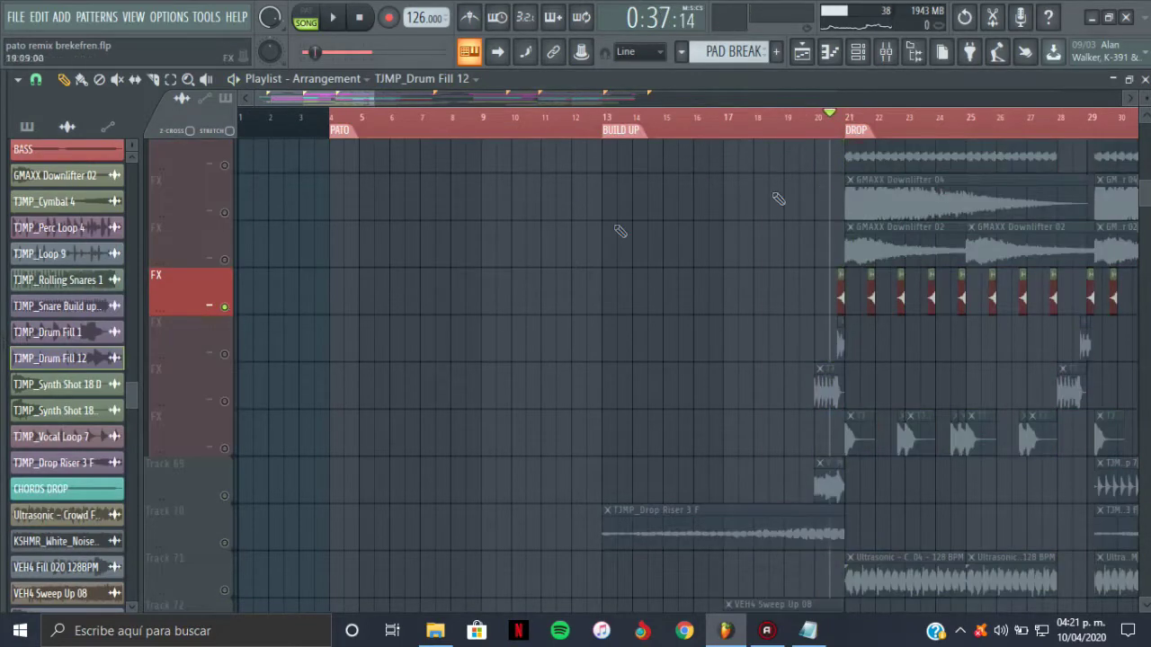
right_click(226, 306)
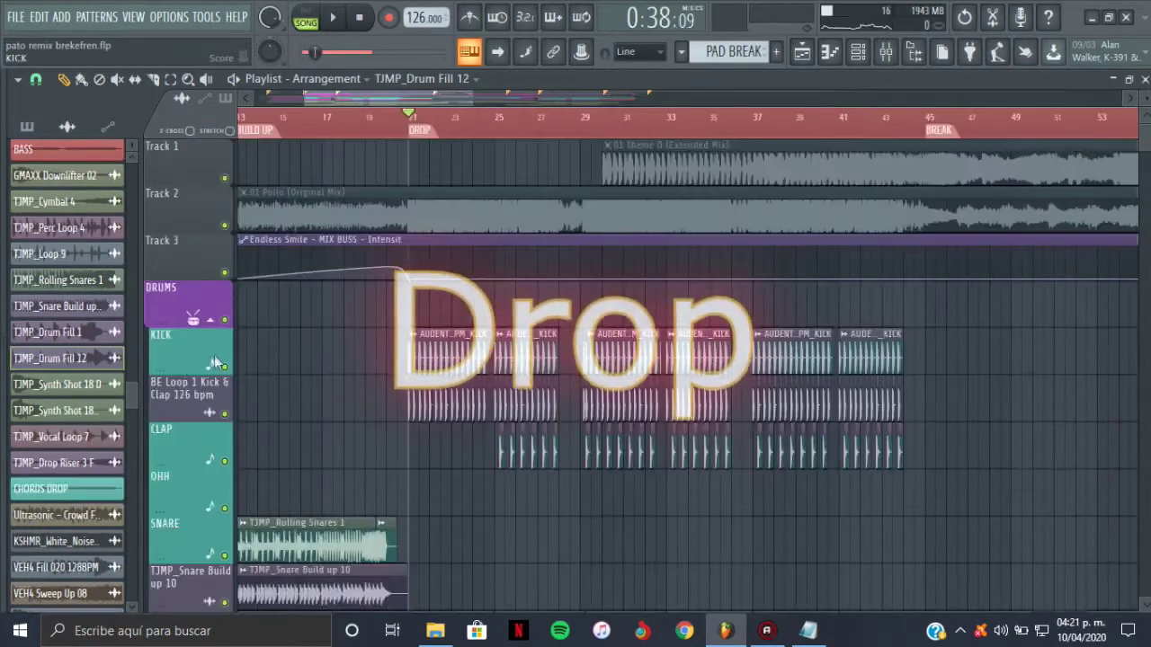
Isolate the KICK and BE Loop 1 Kick & Clap tracks and play them from bar 21, together and separately.
click(214, 355)
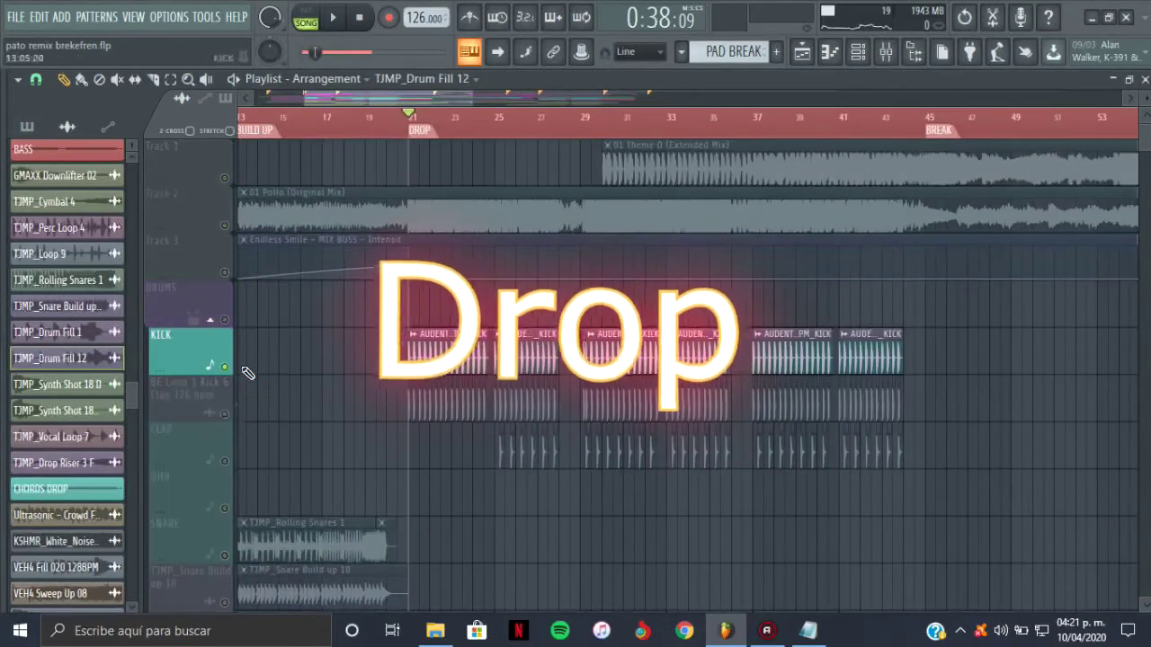
click(224, 414)
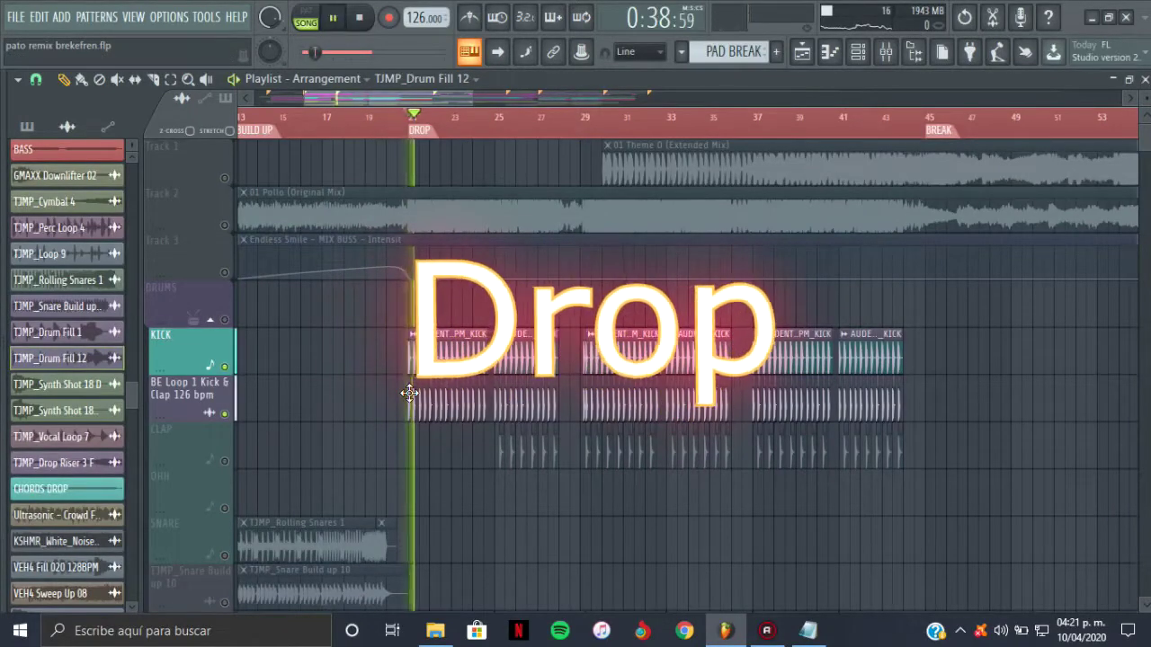
click(225, 417)
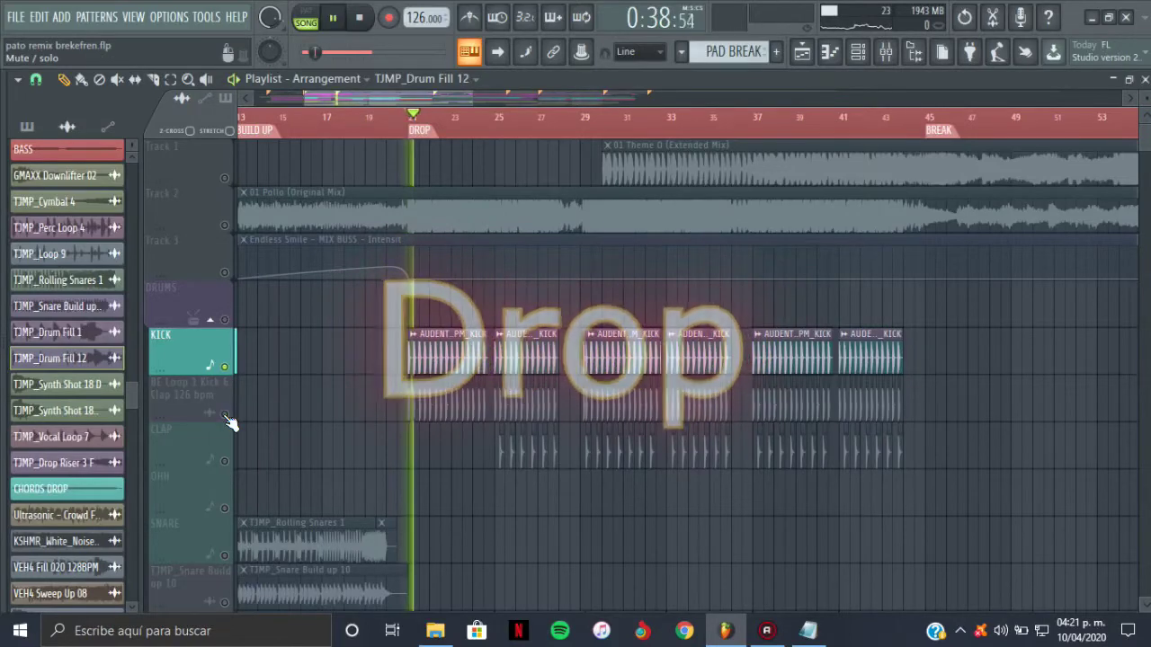
click(225, 414)
click(224, 365)
key(space)
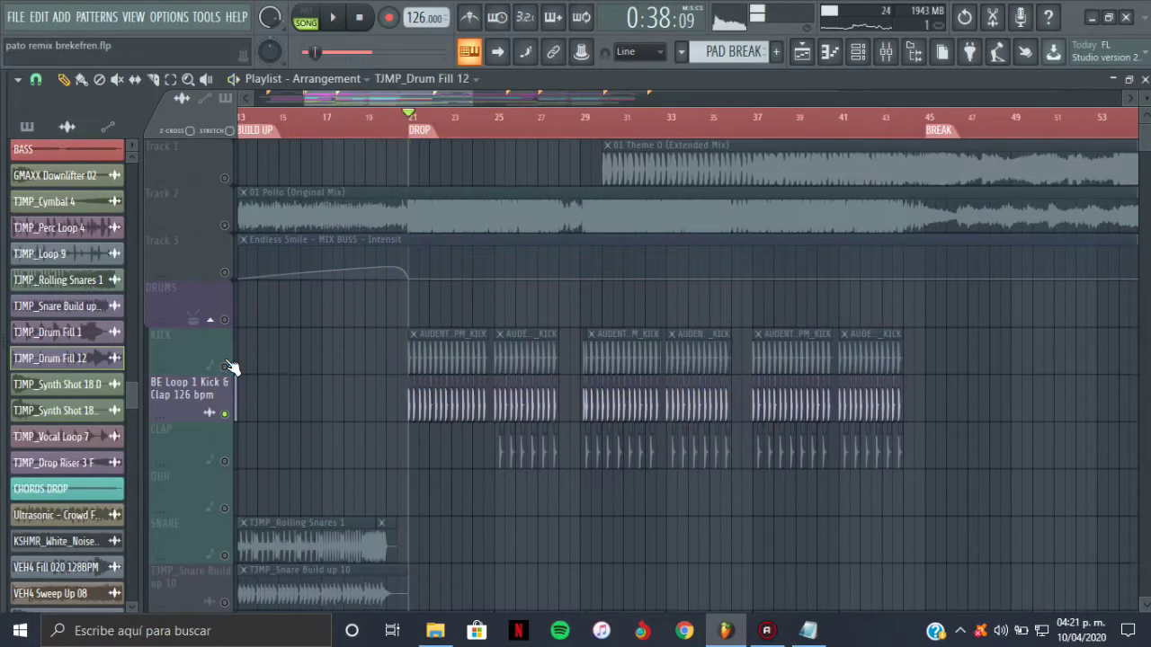
click(224, 365)
key(space)
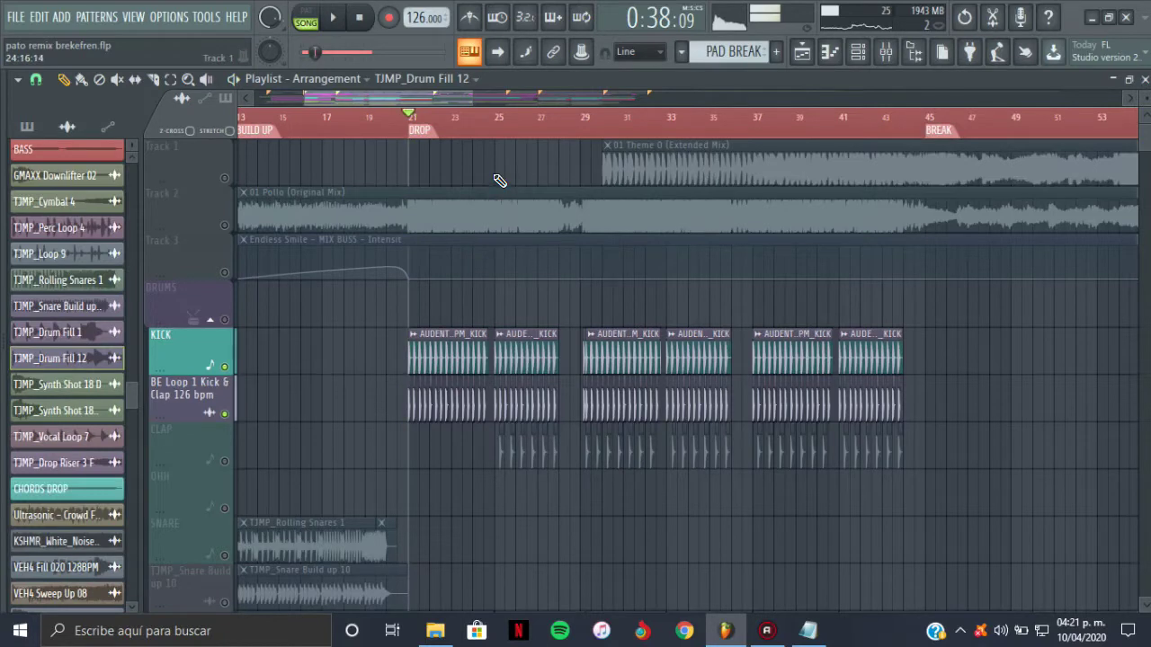
Add the CLAP track to the isolated kick layers, play them from bar 25, and restore all tracks.
click(495, 131)
click(224, 461)
key(space)
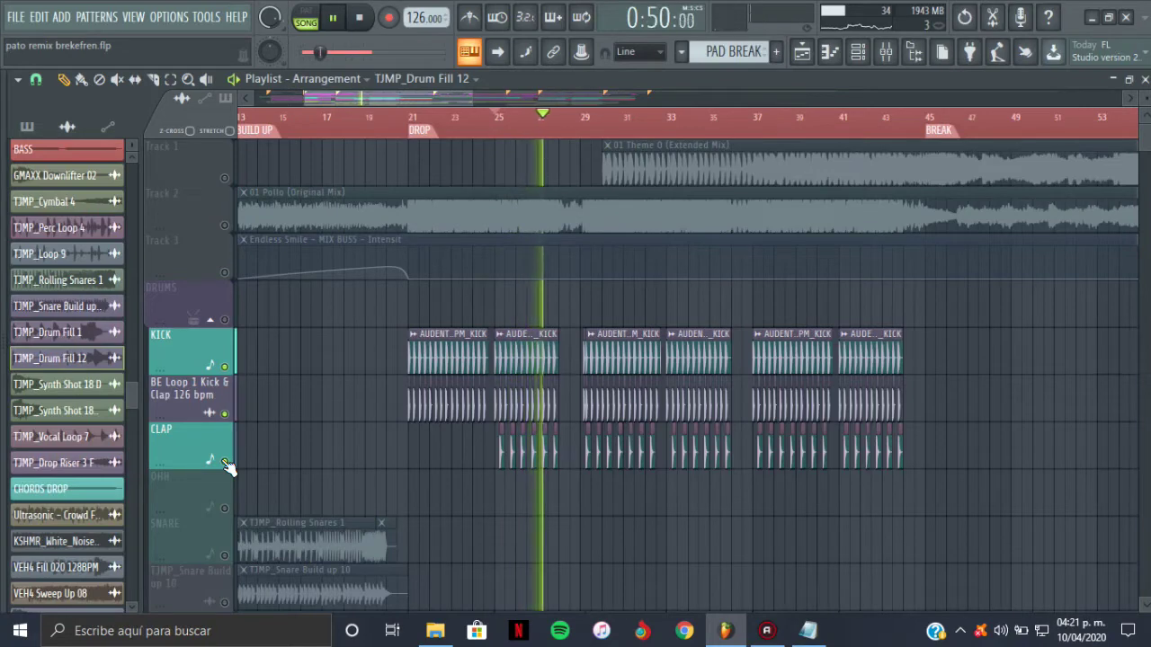
key(space)
right_click(226, 462)
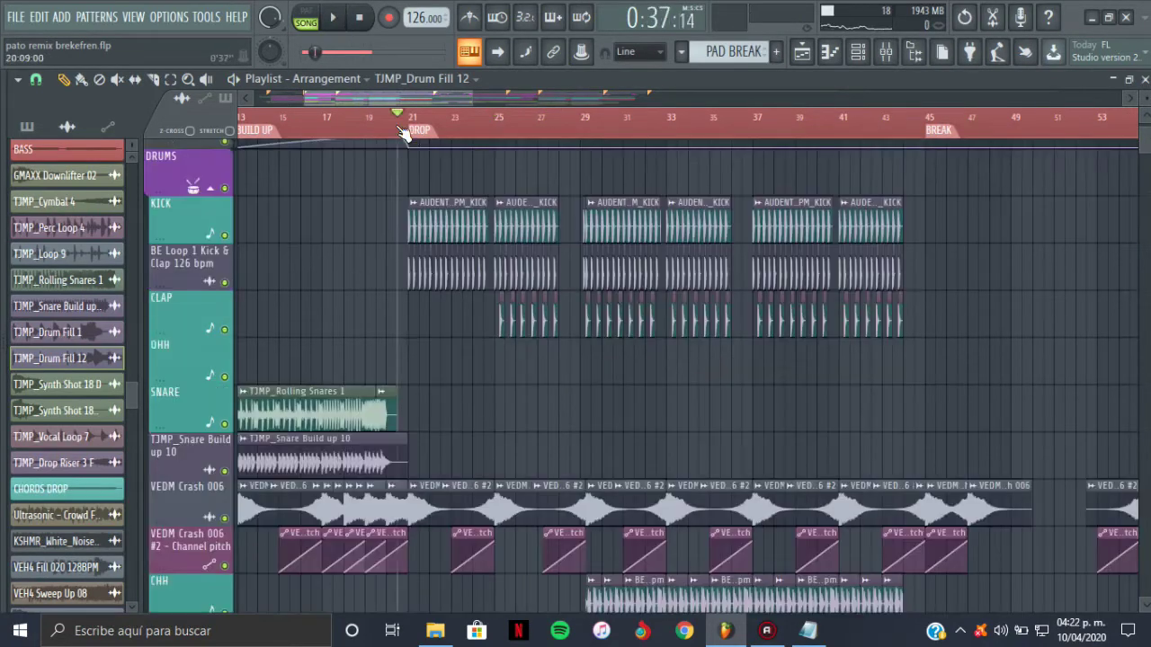
Isolate the VEDM Crash 006 track with its channel pitch automation, play from bar 21 and before bar 25, then restore all tracks.
click(409, 130)
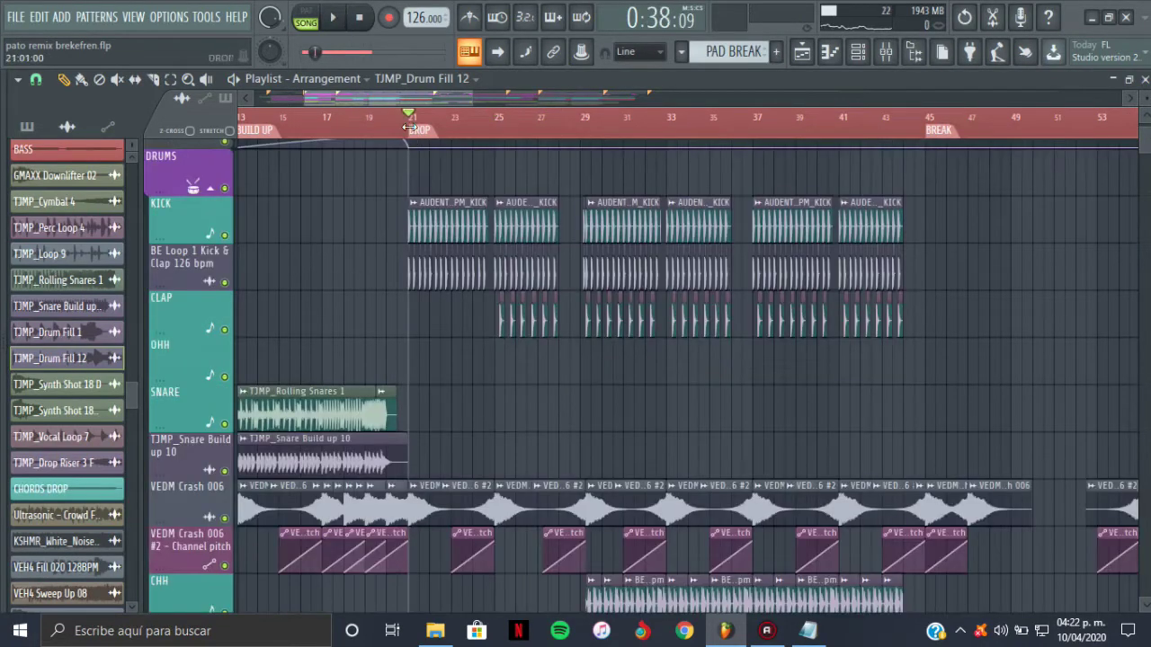
right_click(224, 566)
click(225, 517)
key(space)
click(493, 126)
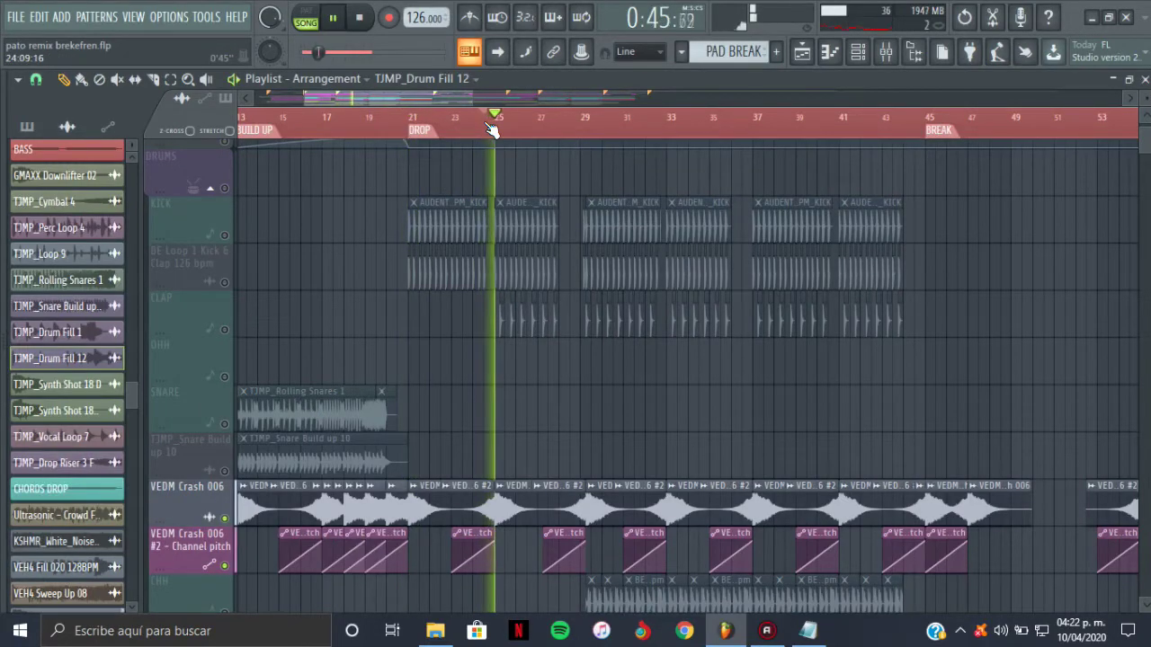
key(space)
right_click(224, 565)
Isolate the CHH track and the two NA percussion tracks and play them from midway through bar 26.
scroll(620, 260, down, 5)
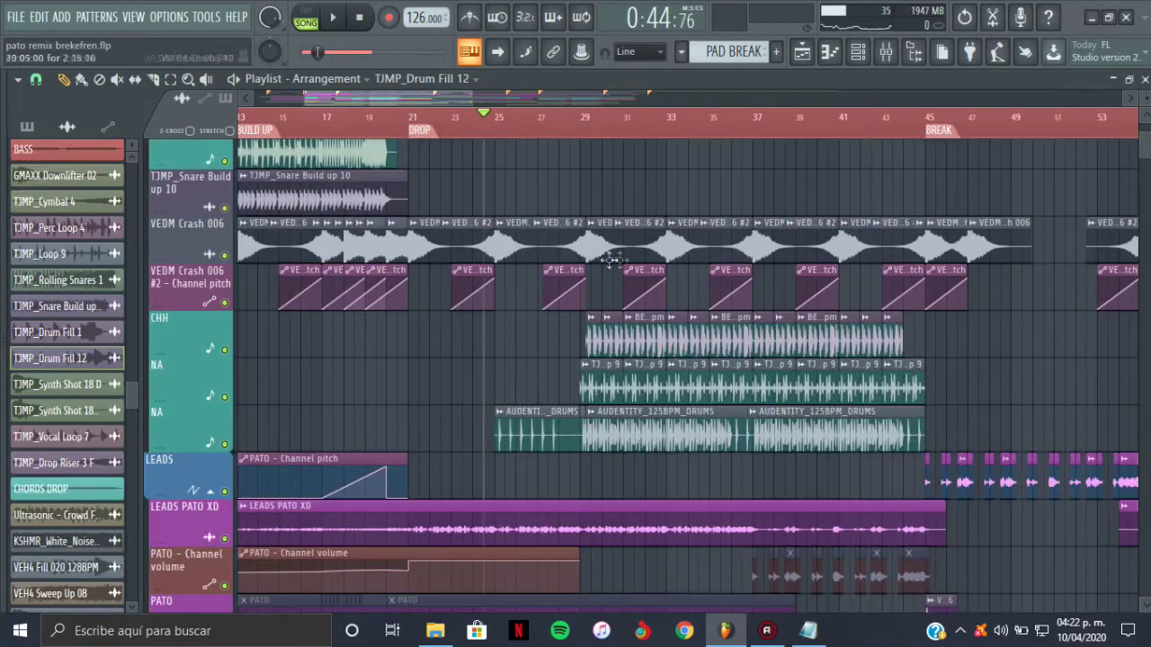
click(526, 124)
right_click(224, 443)
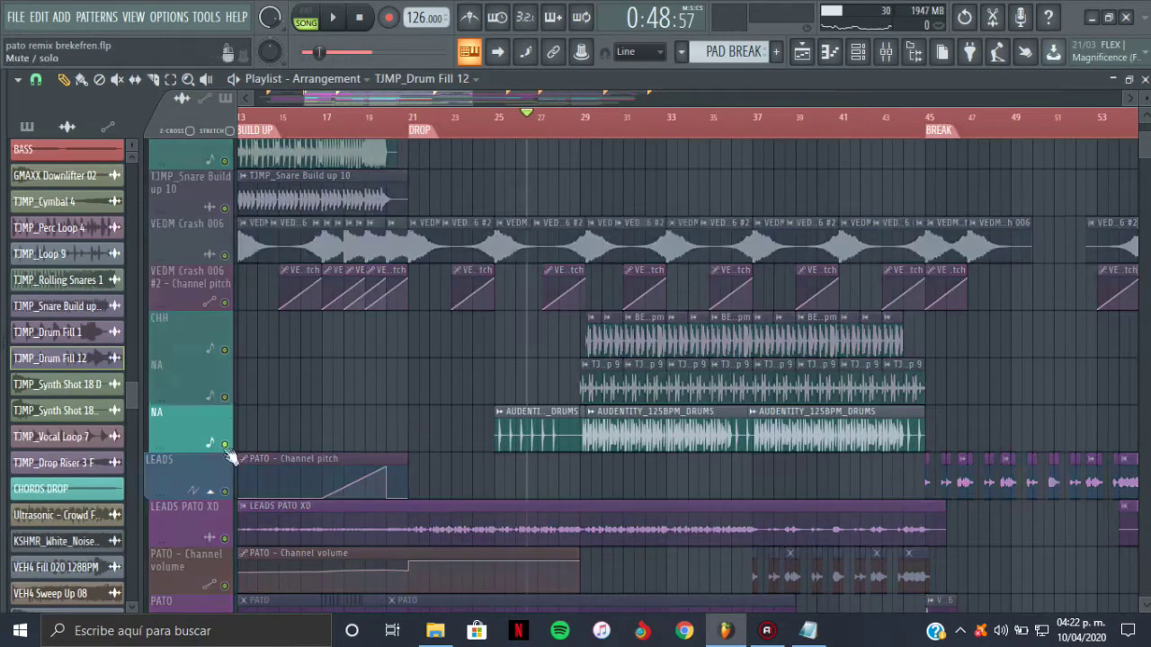
click(224, 398)
drag(222, 358, 219, 325)
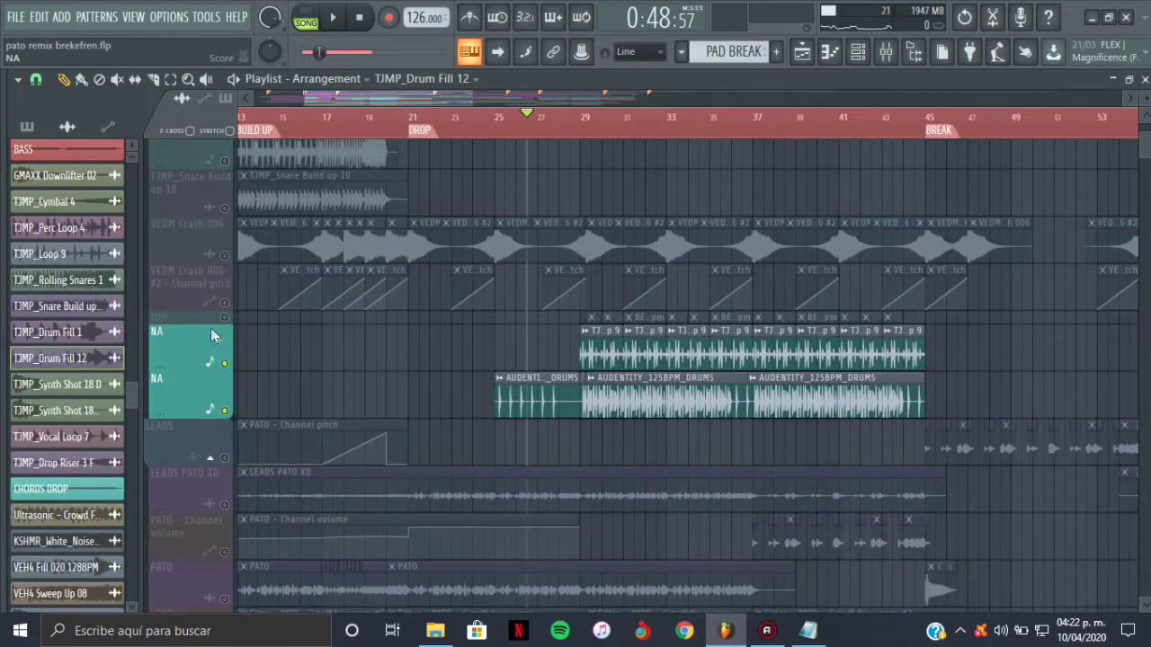
click(224, 349)
key(space)
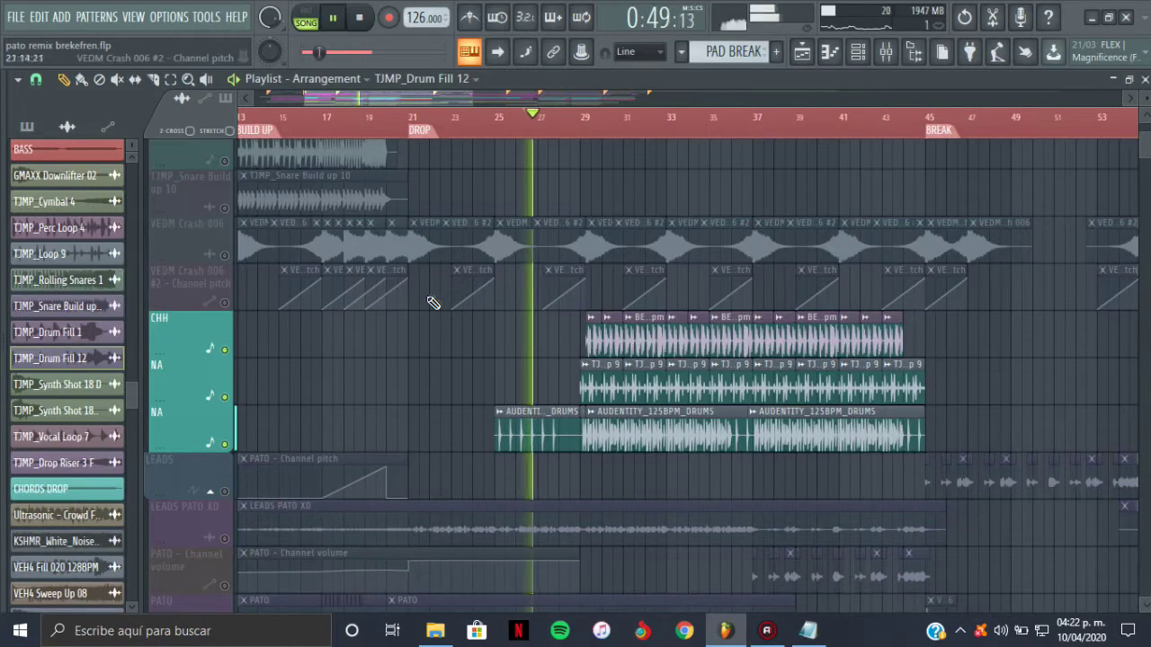
key(space)
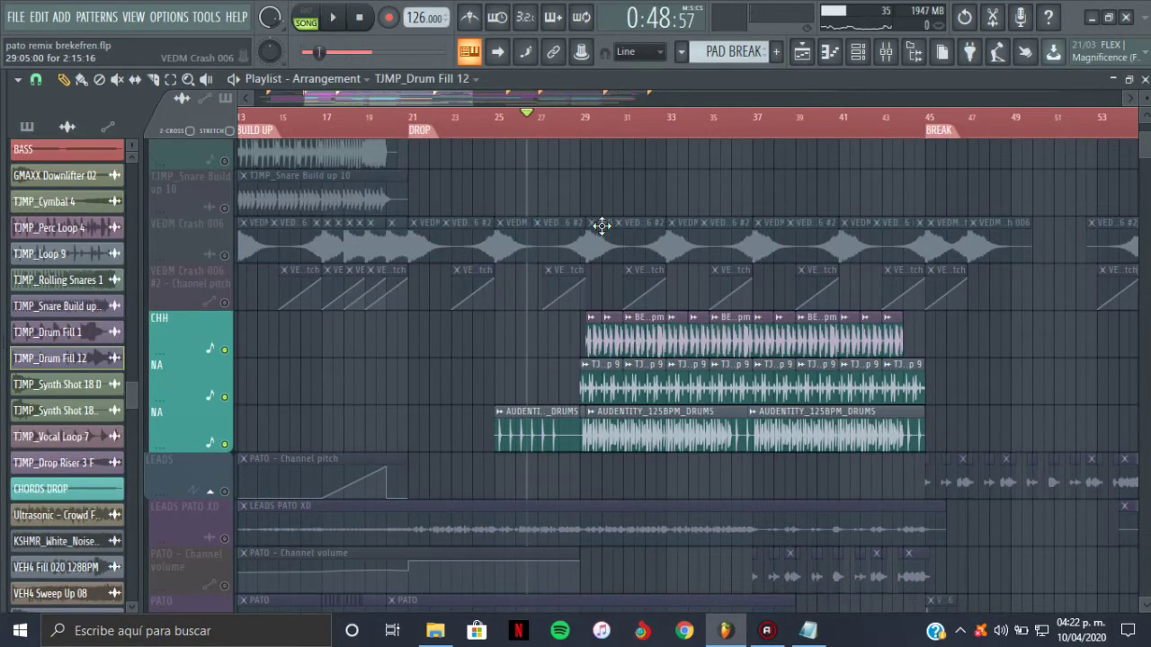
Play the isolated CHH and NA percussion tracks from just before bar 29.
click(579, 124)
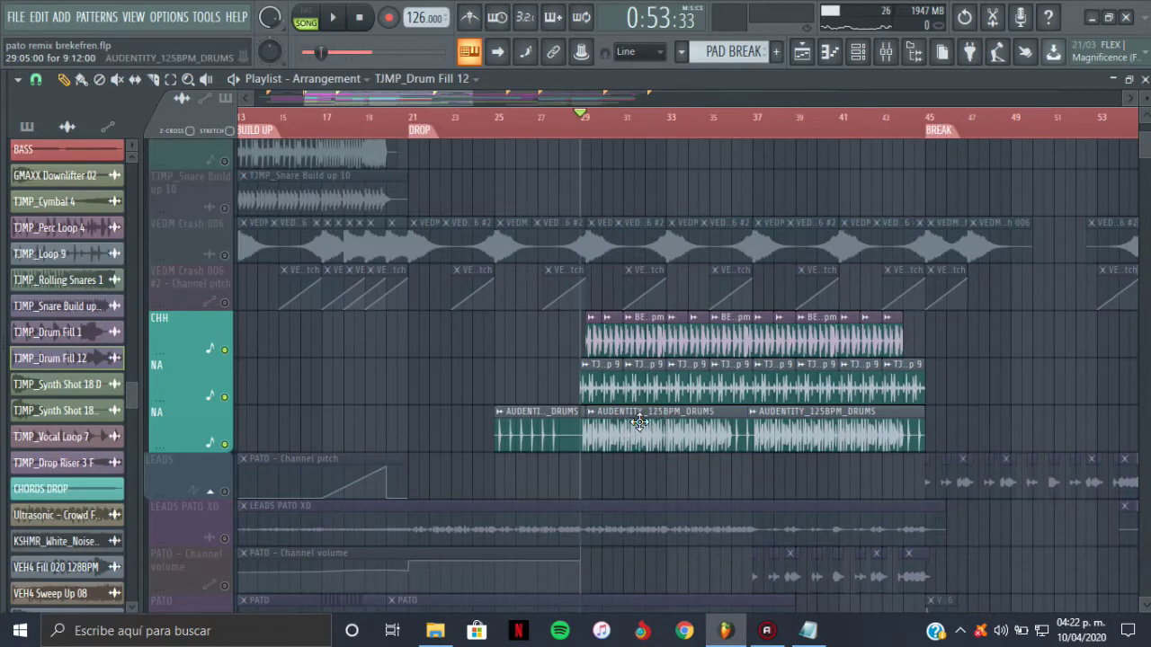
key(space)
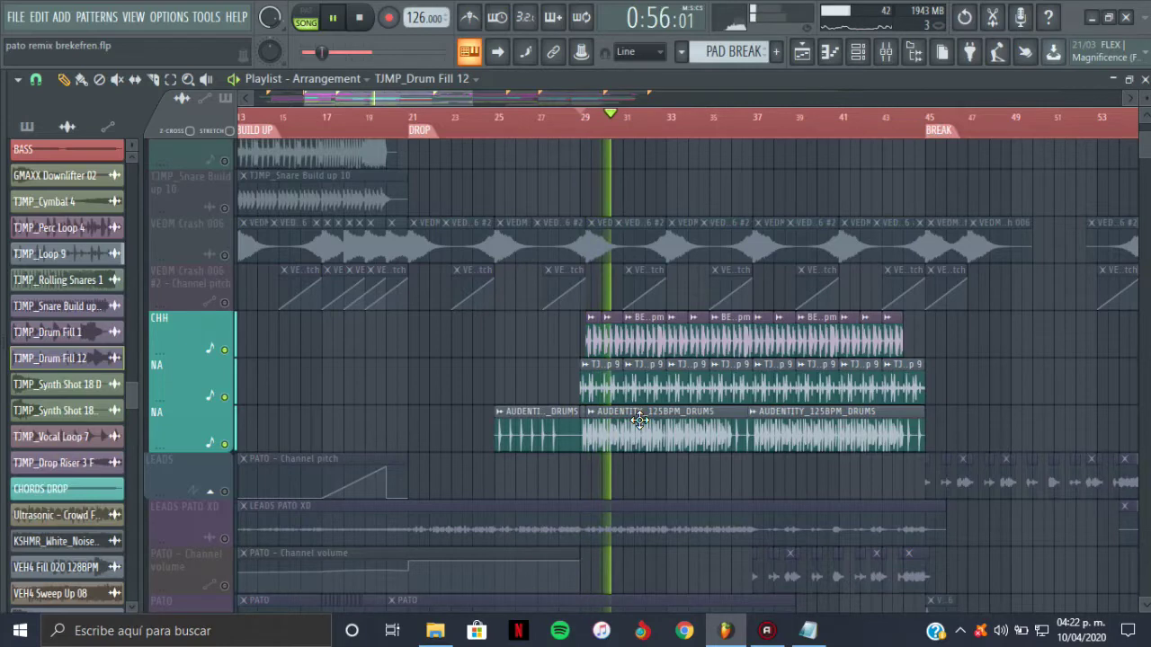
click(671, 366)
click(683, 331)
key(space)
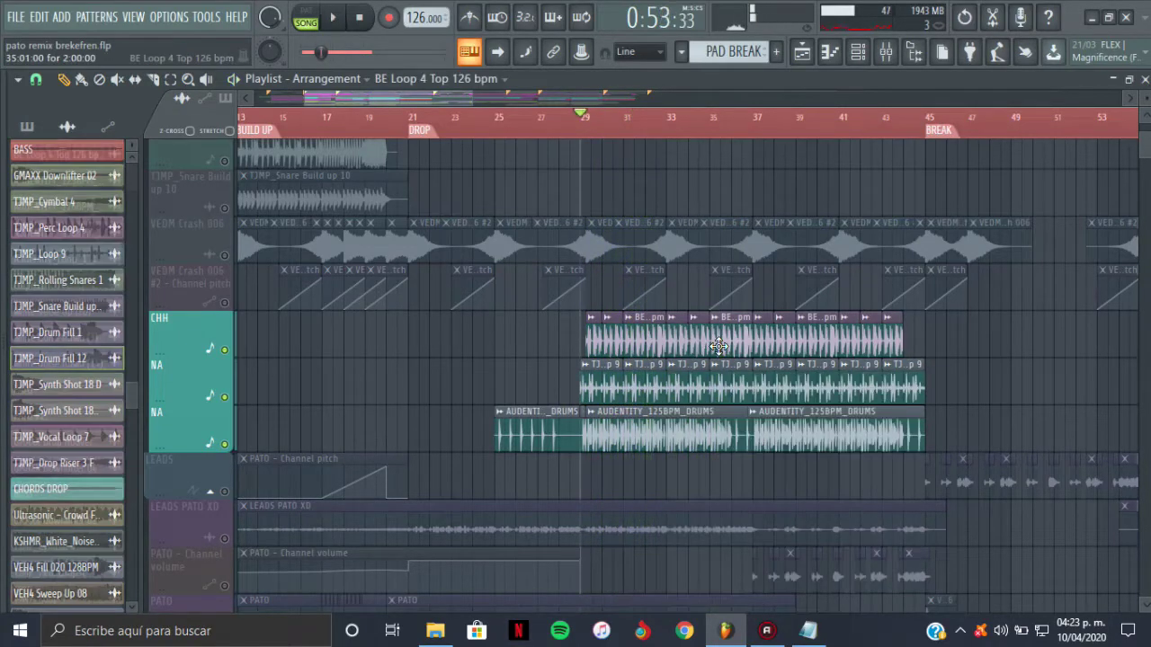
Open the BE Loop 4 Top 126 bpm sample settings and inspect the Fruity parametric EQ 2 on its mixer track 19.
double_click(712, 340)
click(908, 54)
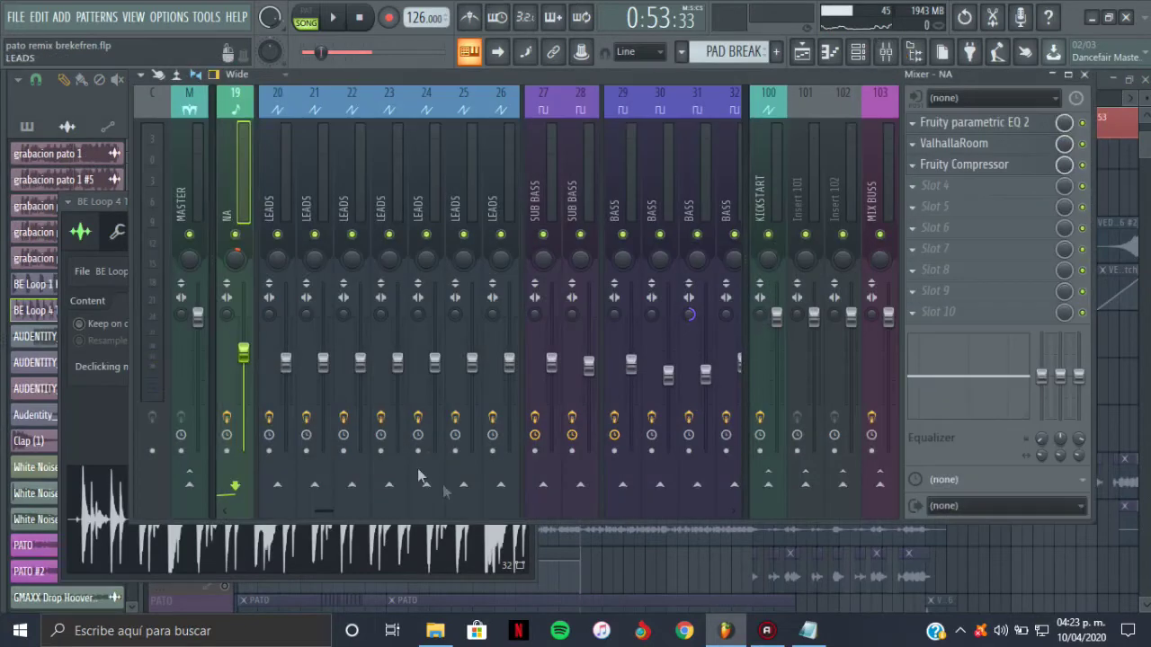
drag(354, 508, 285, 489)
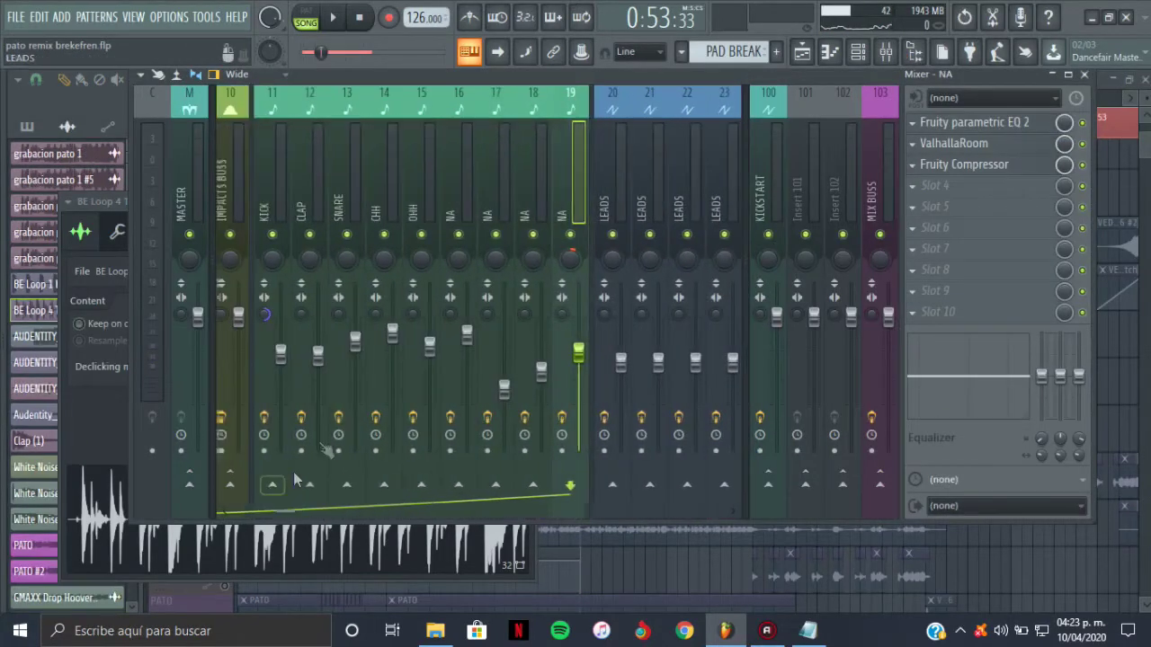
click(1034, 124)
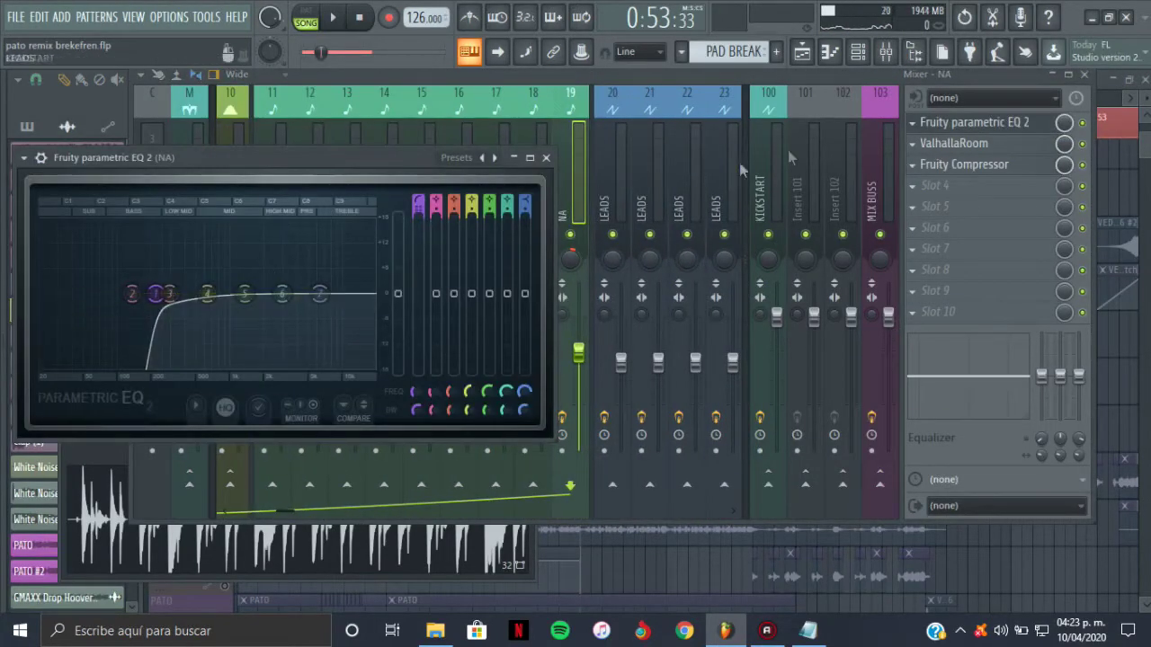
click(545, 158)
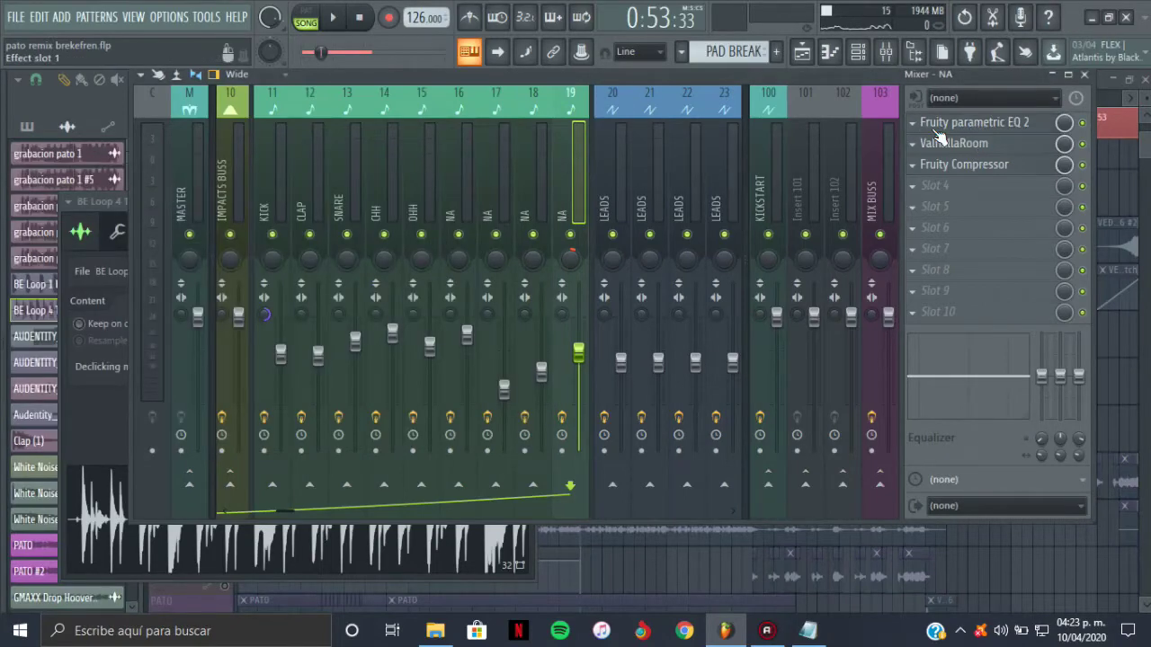
click(834, 63)
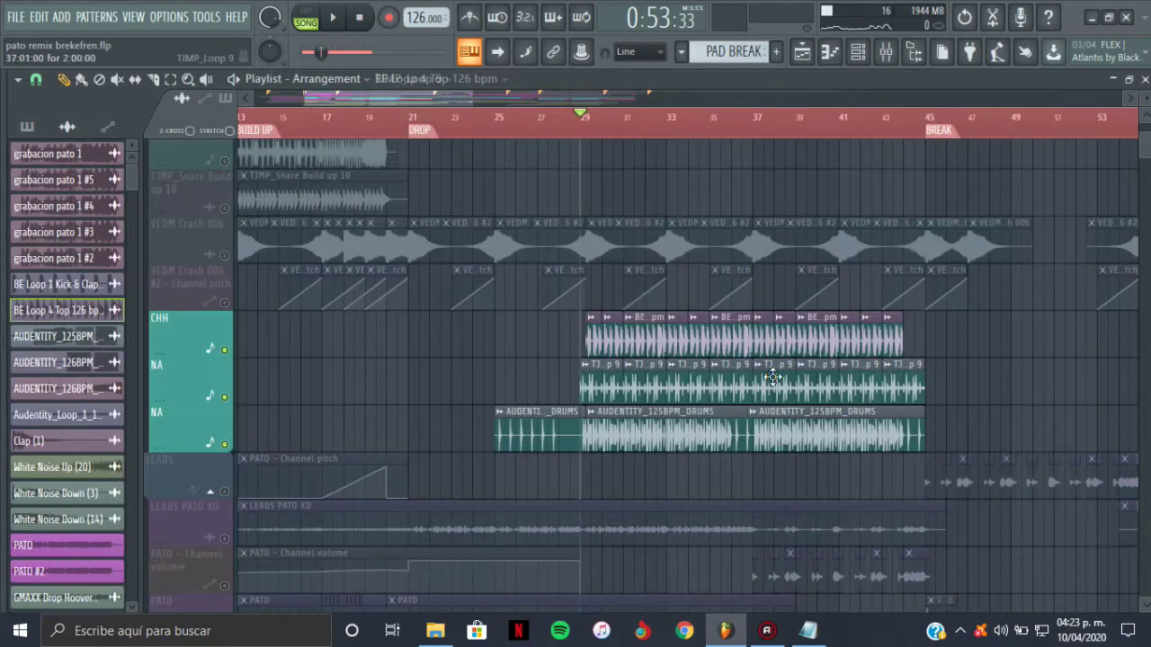
Open the TJMP_Loop 9 sample settings and compare the effect chains of mixer tracks 18 and 19.
double_click(772, 377)
click(888, 53)
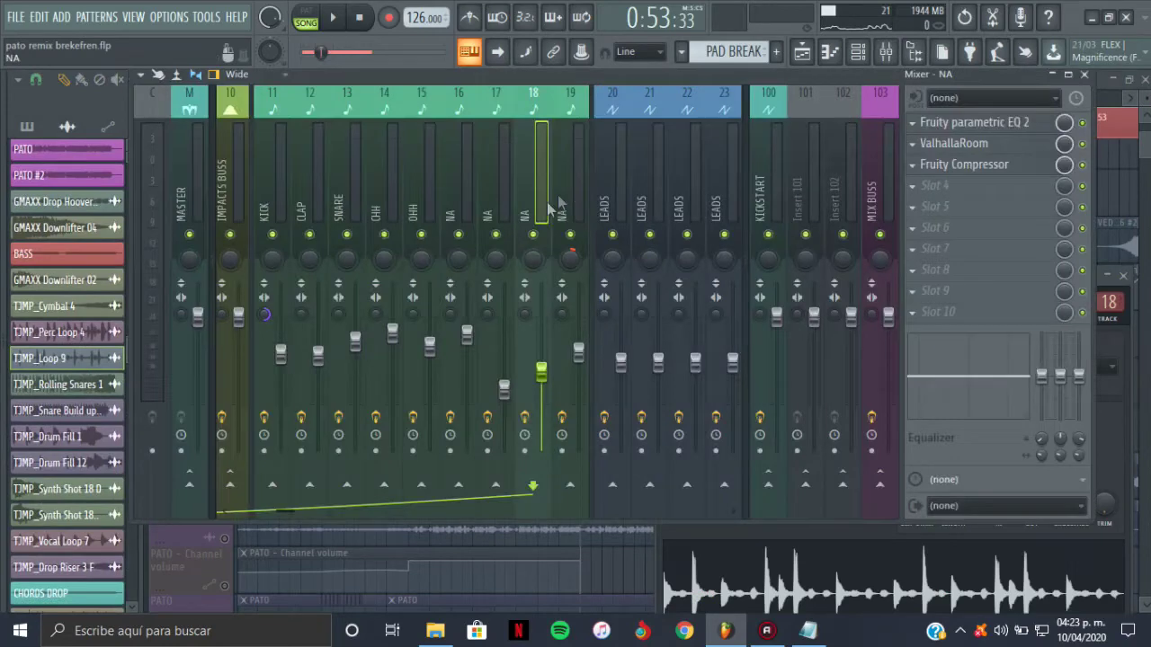
click(564, 194)
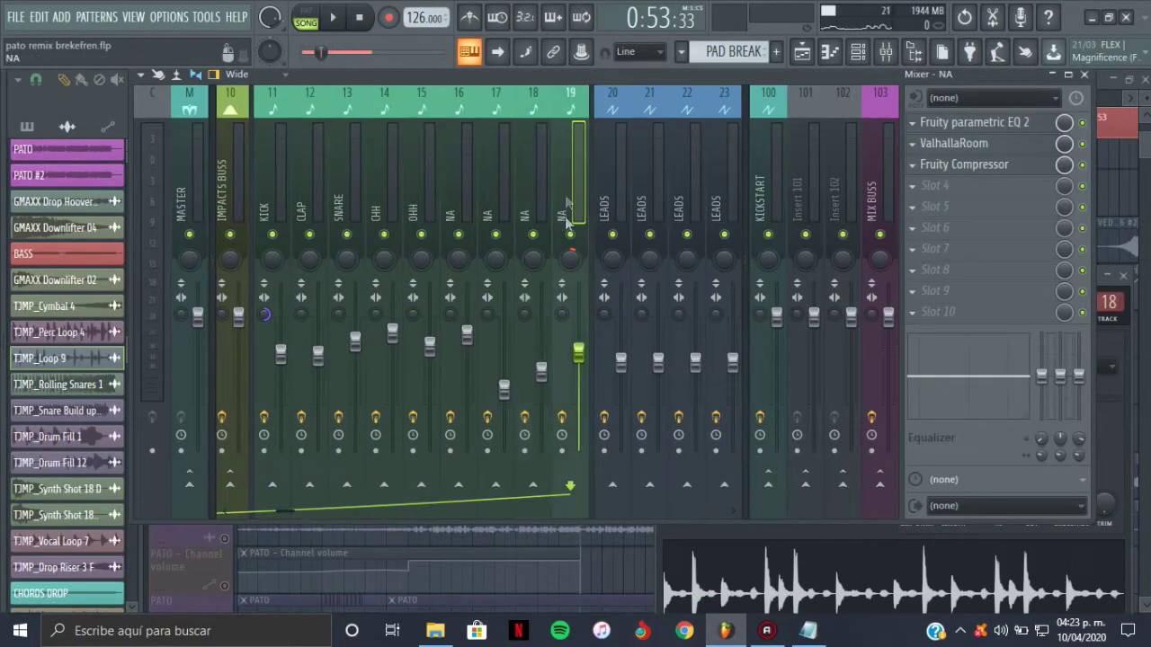
Reopen the BE Loop 4 Top 126 bpm sample settings from the playlist and view its track in the mixer.
click(801, 51)
double_click(728, 350)
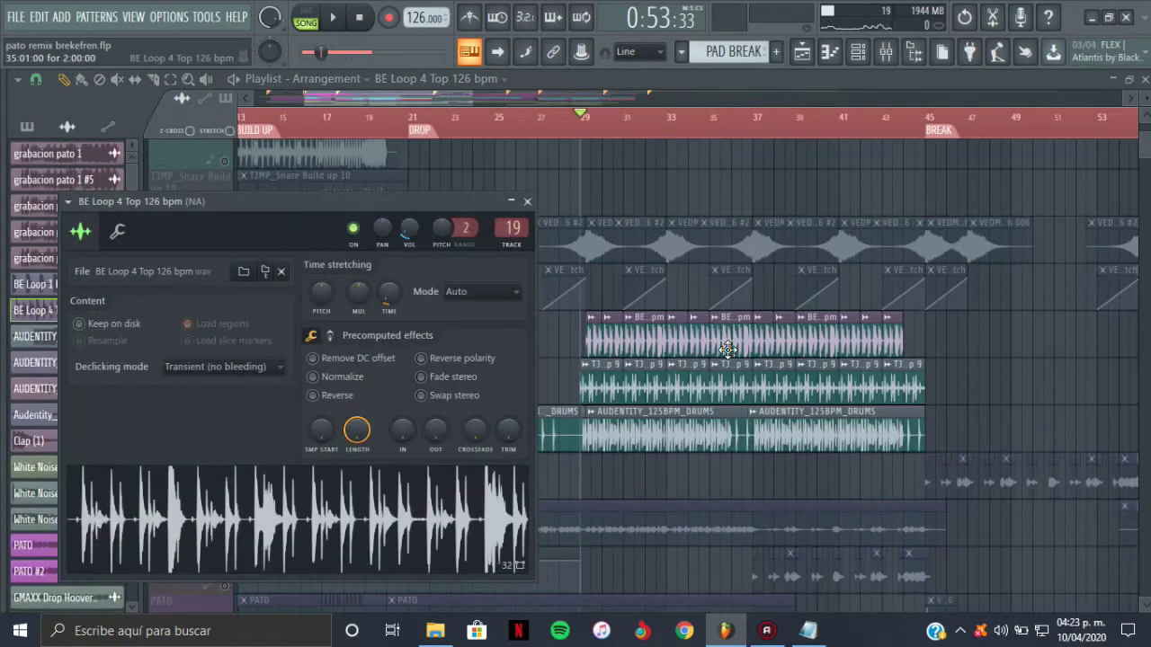
click(890, 51)
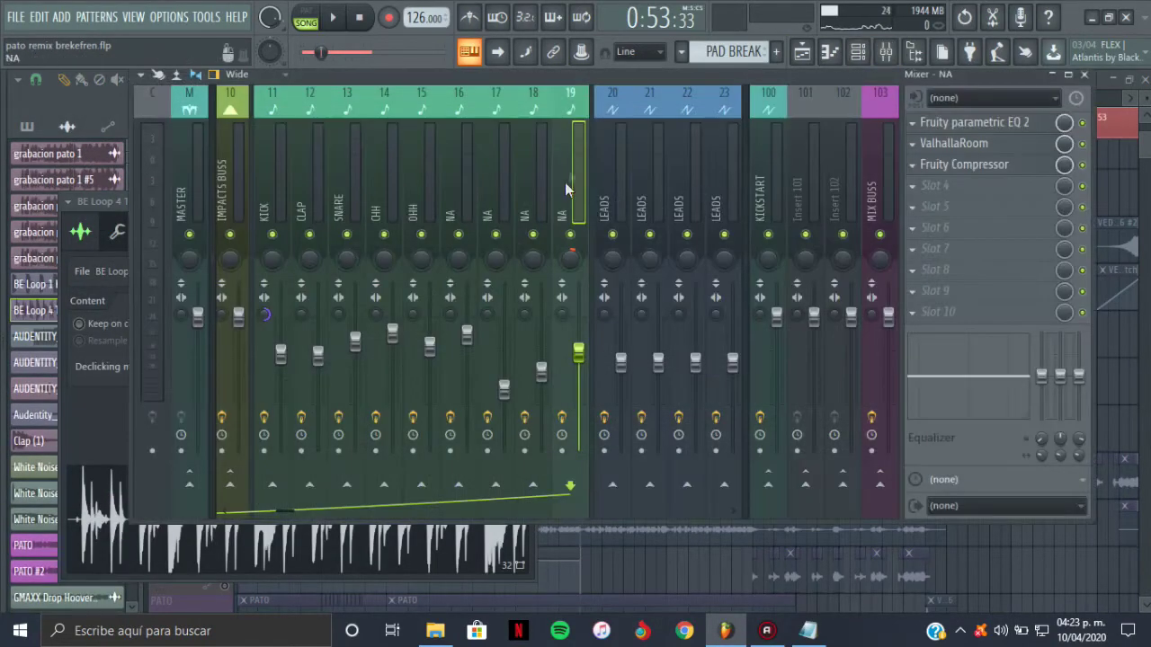
Restore all playlist tracks from the CHH and NA solo and move the playhead to the drop at bar 21.
click(815, 50)
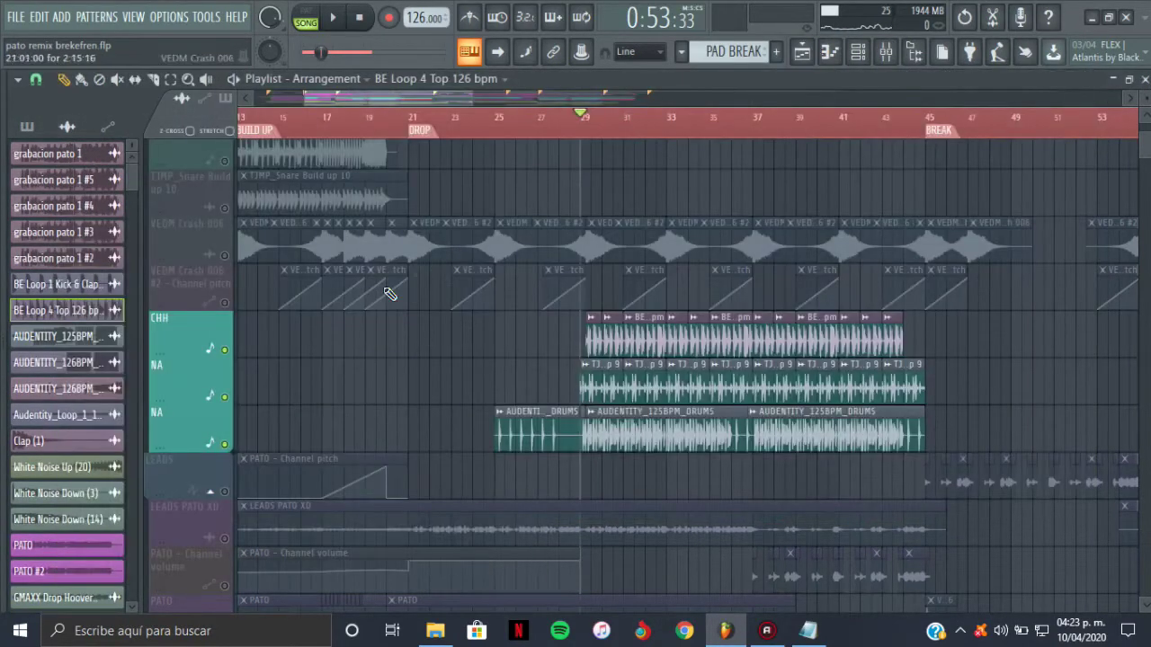
right_click(216, 351)
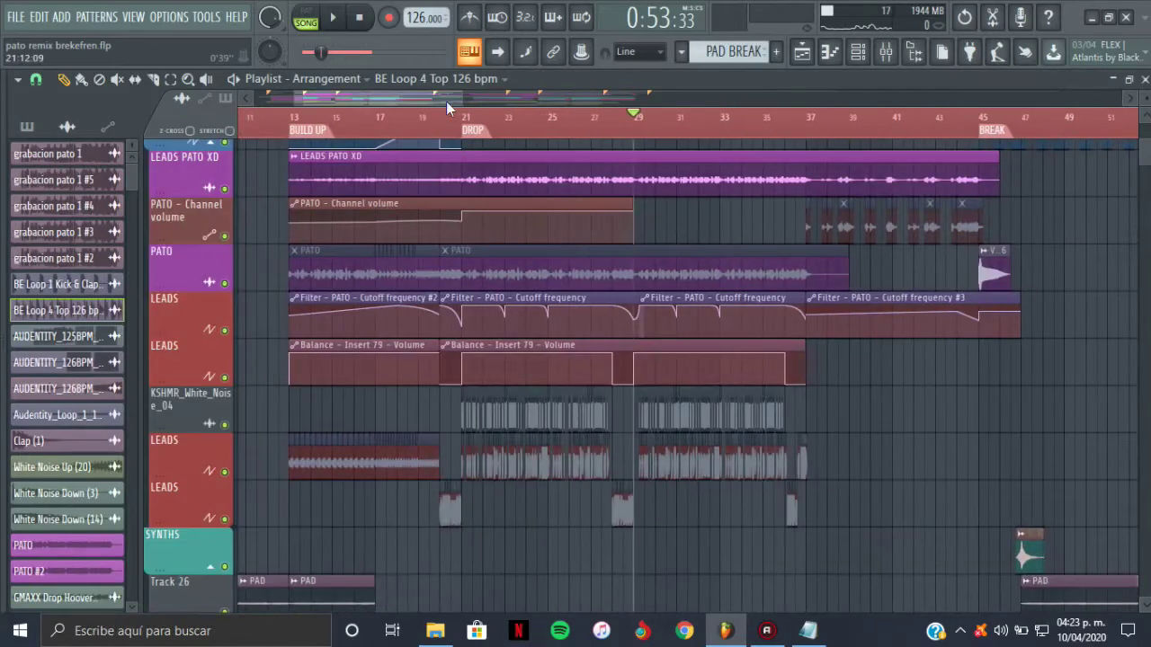
drag(463, 98, 395, 117)
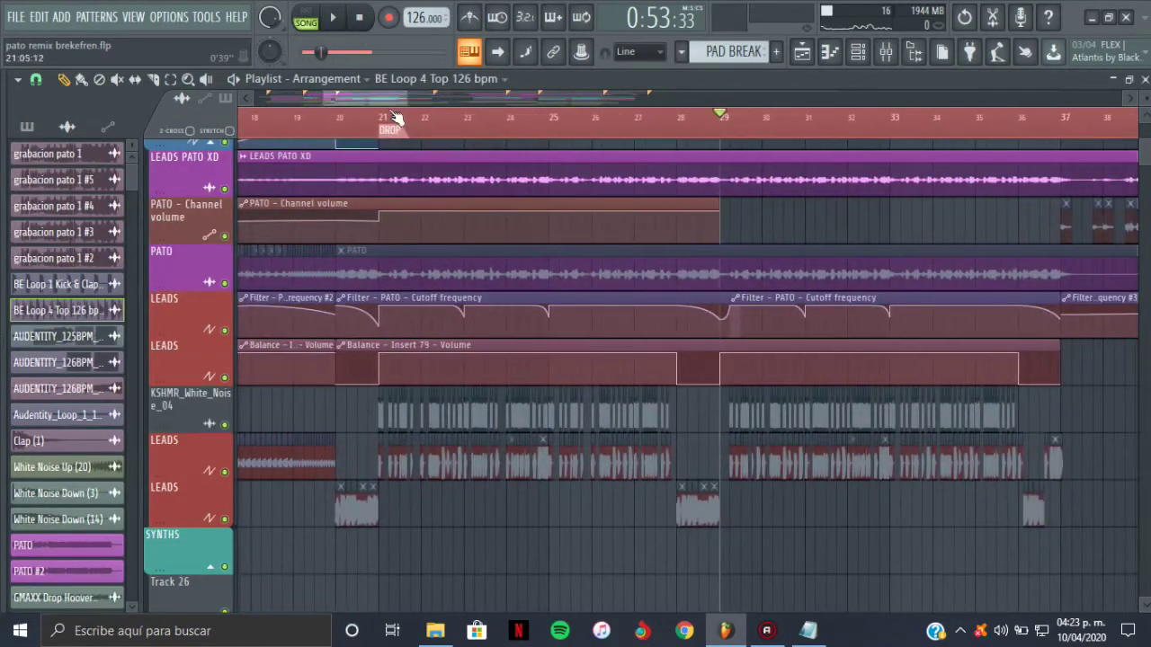
click(385, 120)
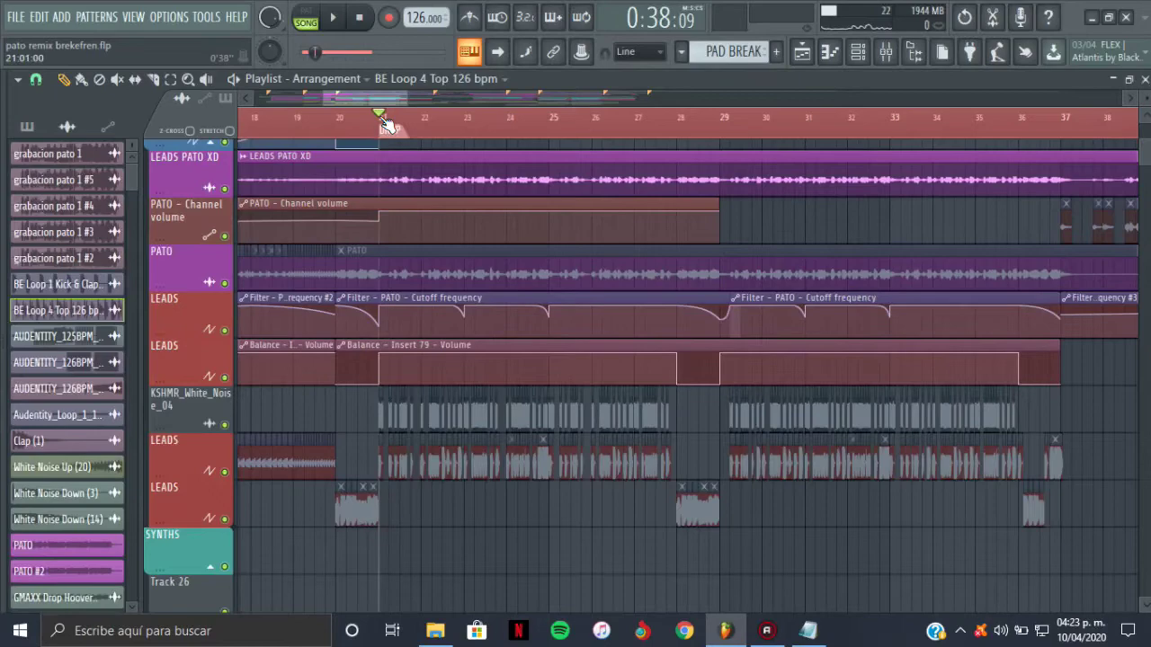
drag(378, 100, 564, 93)
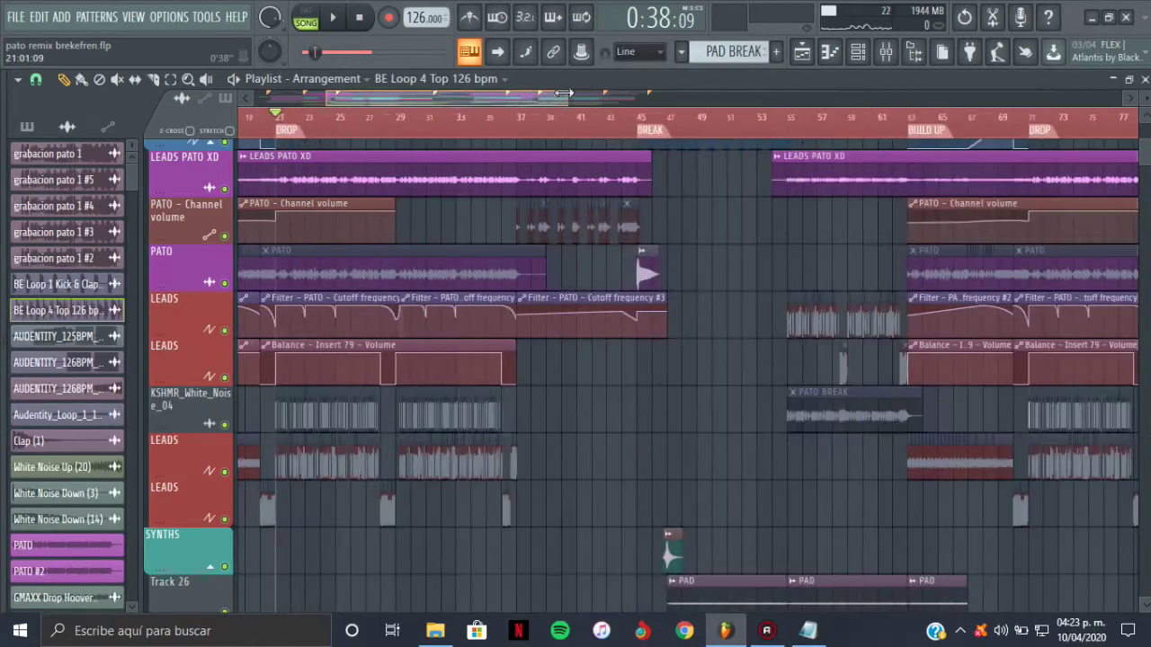
Solo the DRUMS track and unmute both grabacion pato 1 #2 clips around the second build-up.
drag(1144, 144, 1143, 123)
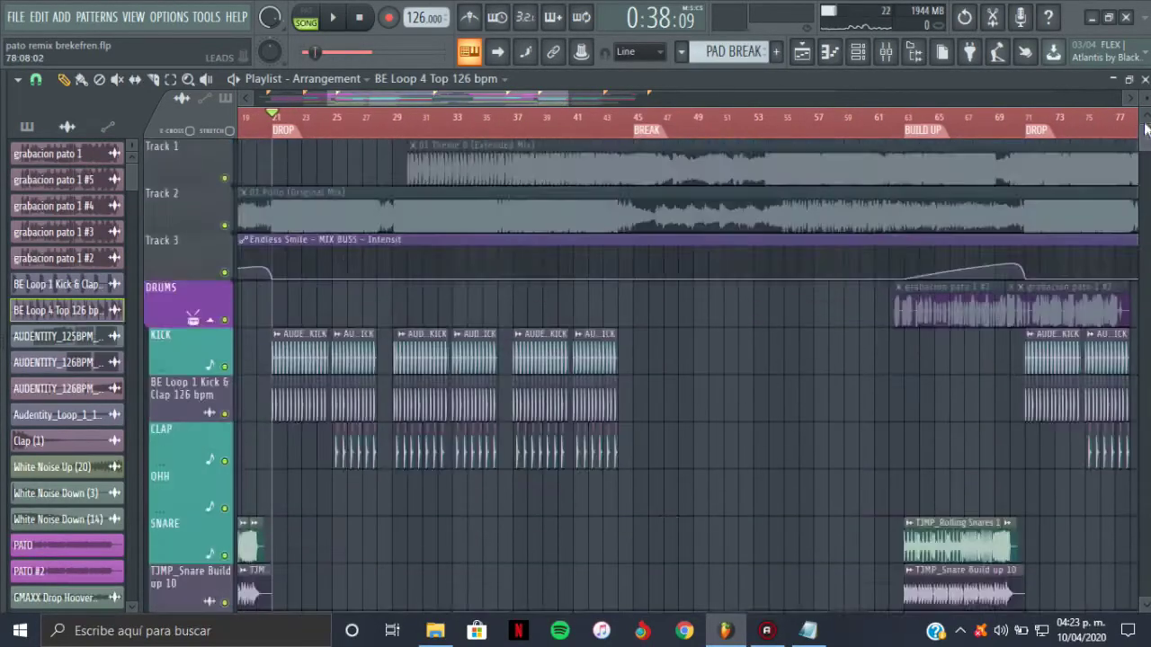
scroll(538, 123, right, 5)
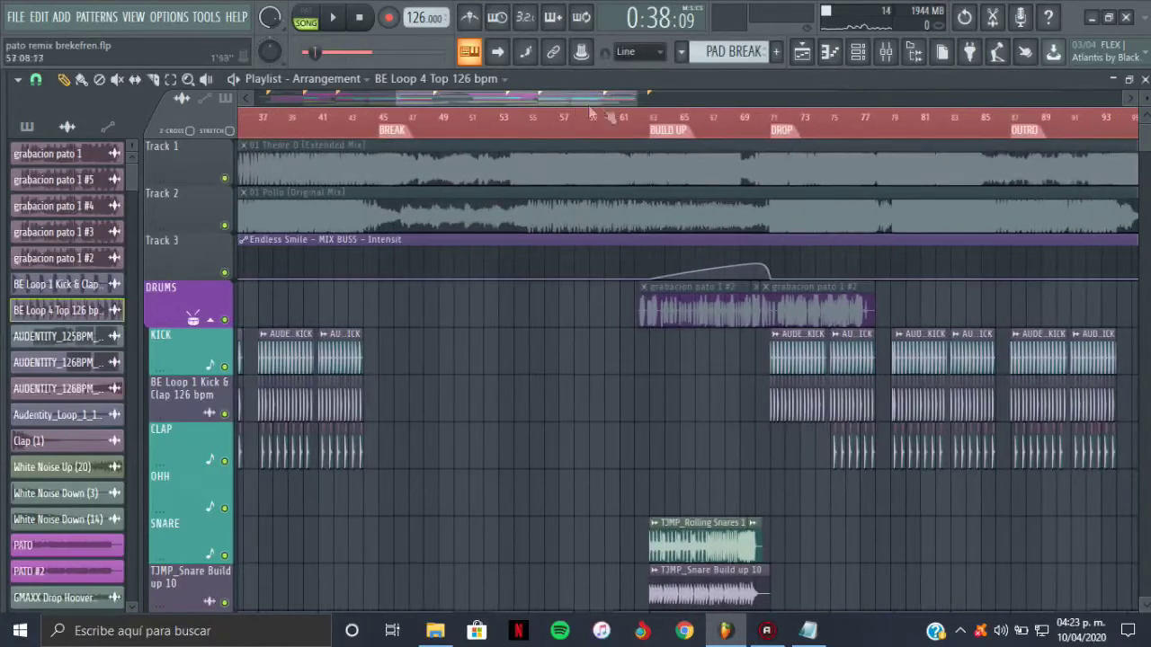
right_click(225, 319)
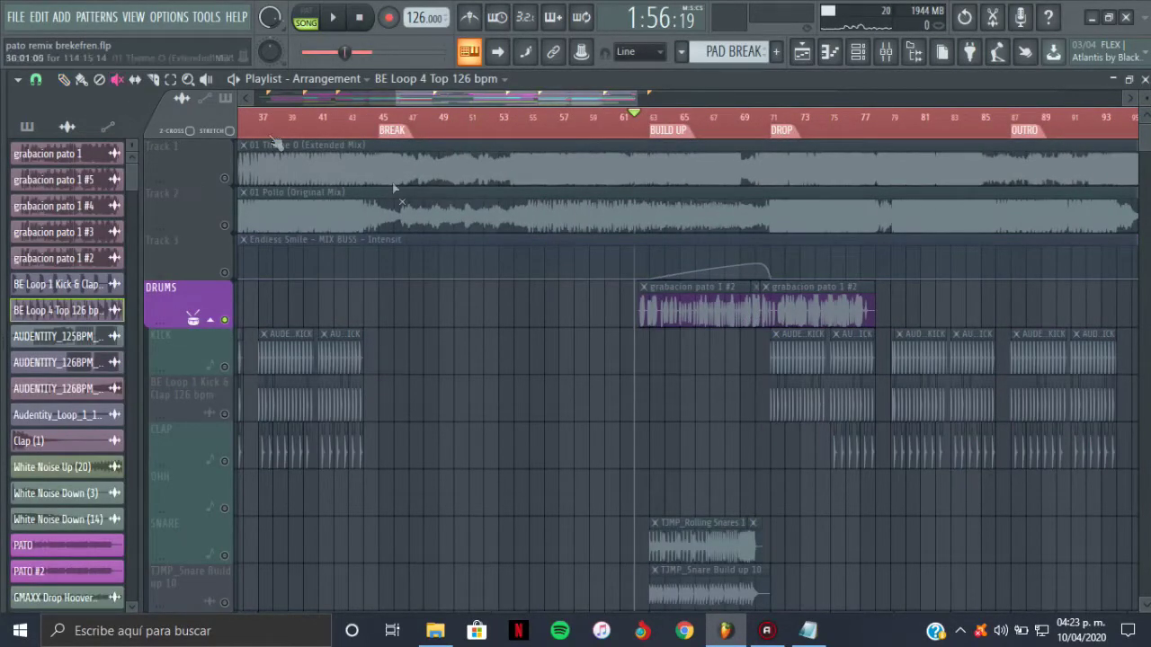
drag(697, 310, 823, 316)
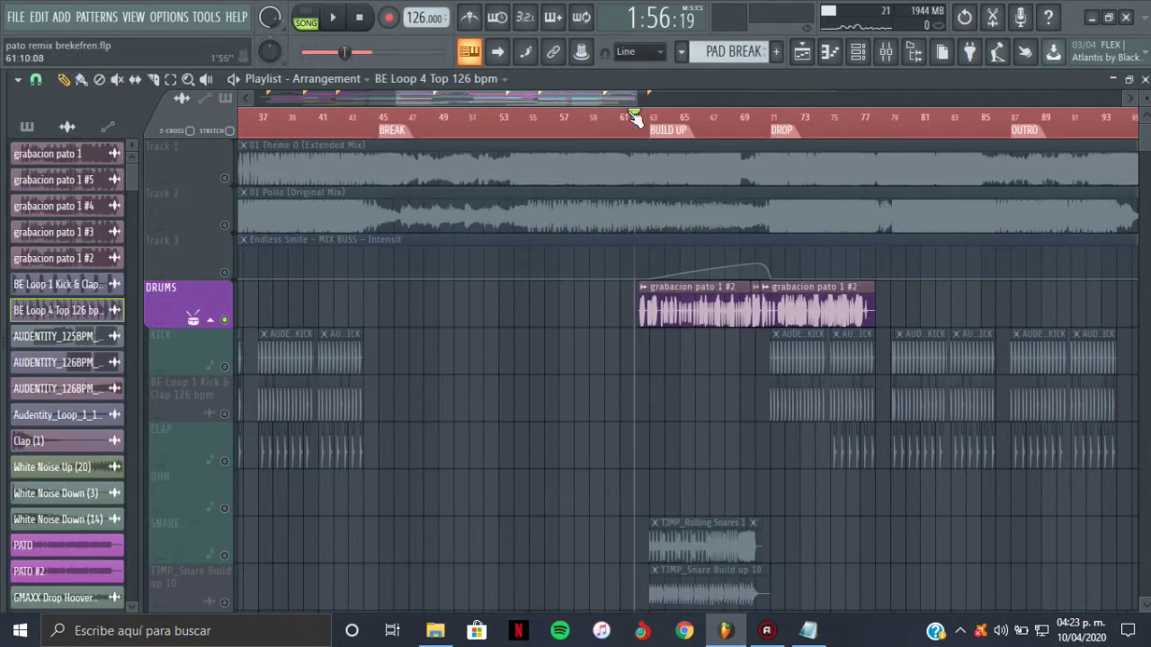
Place the playback start just before bar 62 and bring up VOCAL mixer track 34 with its effect chain.
drag(637, 98, 583, 106)
mouse_move(2, 92)
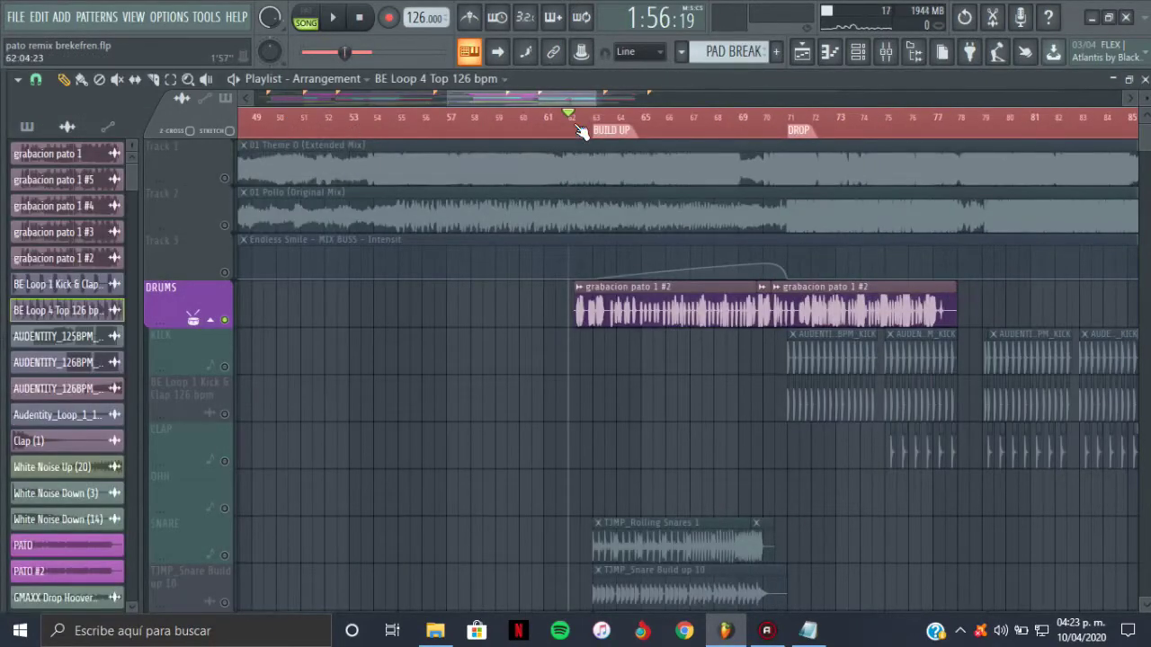
mouse_move(580, 130)
mouse_down()
mouse_move(673, 134)
mouse_move(676, 144)
mouse_move(568, 129)
mouse_up()
key(F9)
click(365, 511)
click(612, 202)
Play the isolated grabacion pato 1 #2 vocal clips in the playlist from the second build-up into the drop.
click(800, 53)
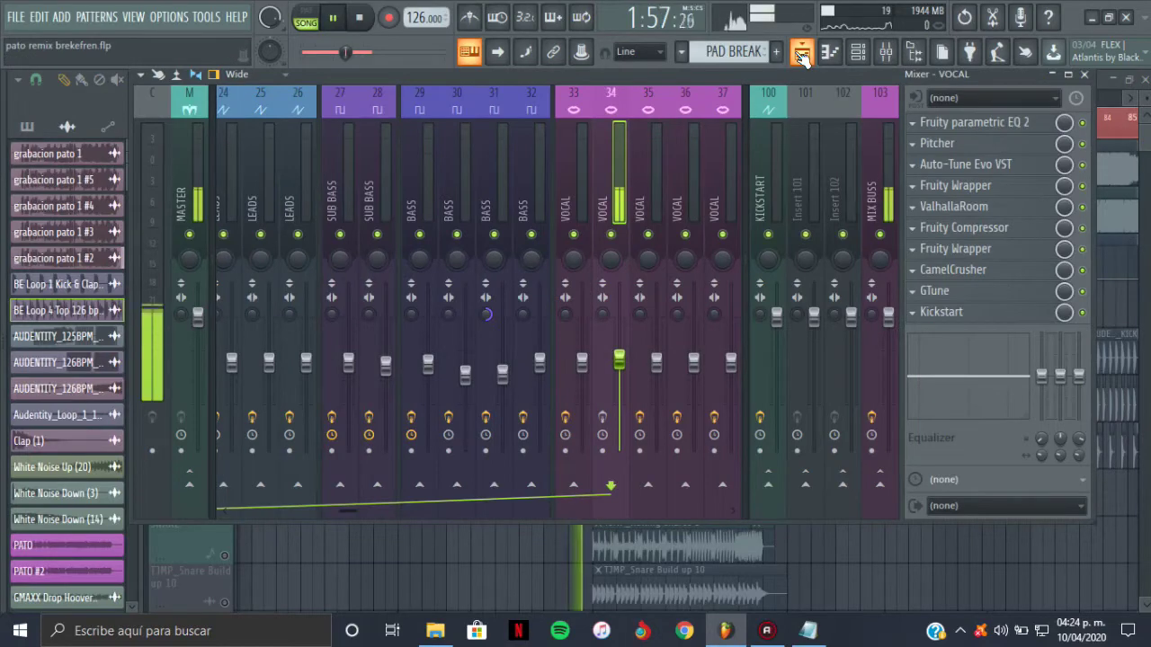
click(801, 53)
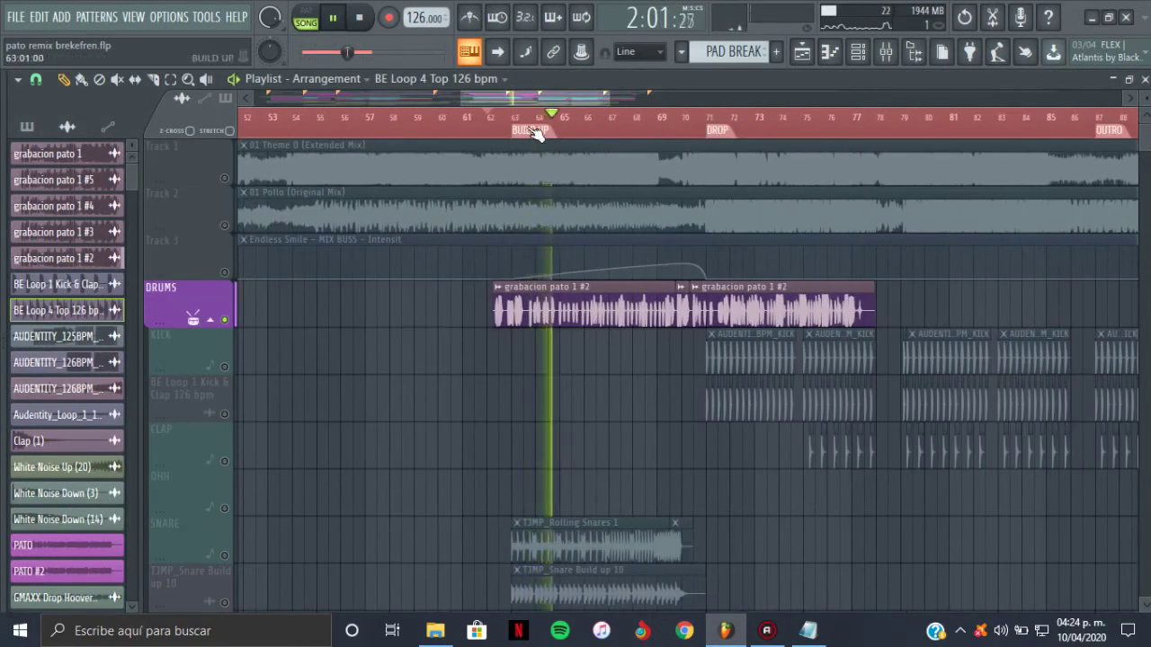
drag(526, 95, 544, 97)
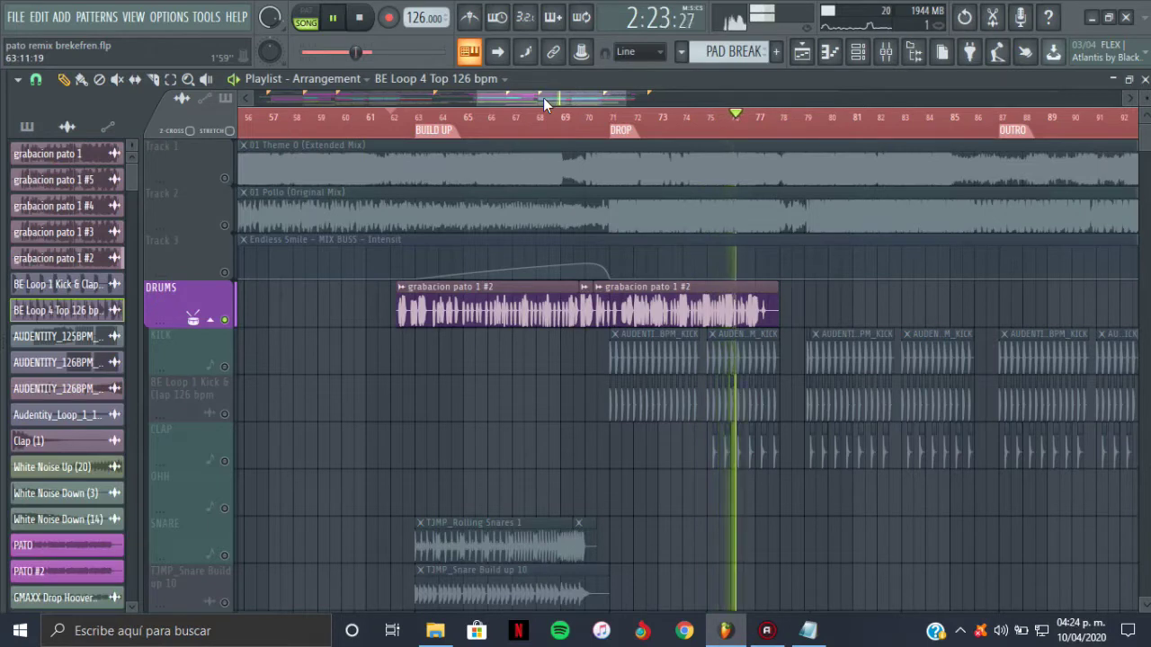
key(space)
Return the playhead to just before bar 62 and inspect the Fruity parametric EQ 2 on VOCAL mixer track 34.
click(429, 123)
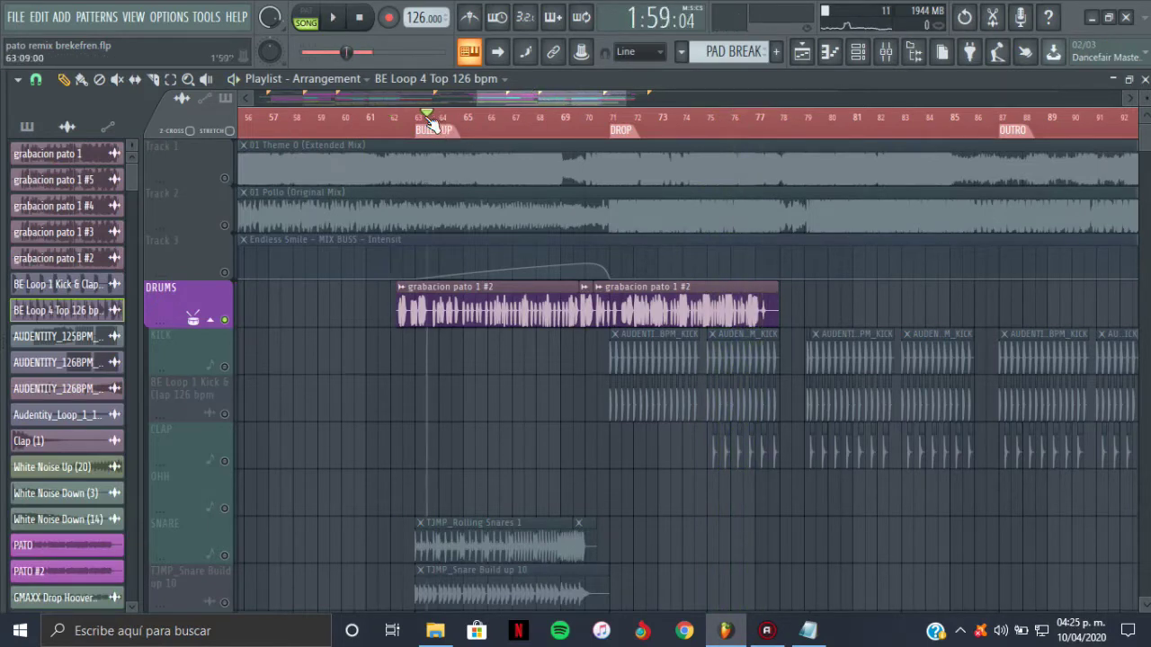
mouse_move(407, 117)
mouse_down()
mouse_move(625, 121)
mouse_move(425, 118)
mouse_up()
mouse_move(529, 99)
mouse_down()
mouse_move(485, 102)
mouse_move(603, 108)
mouse_move(543, 84)
mouse_move(509, 88)
mouse_up()
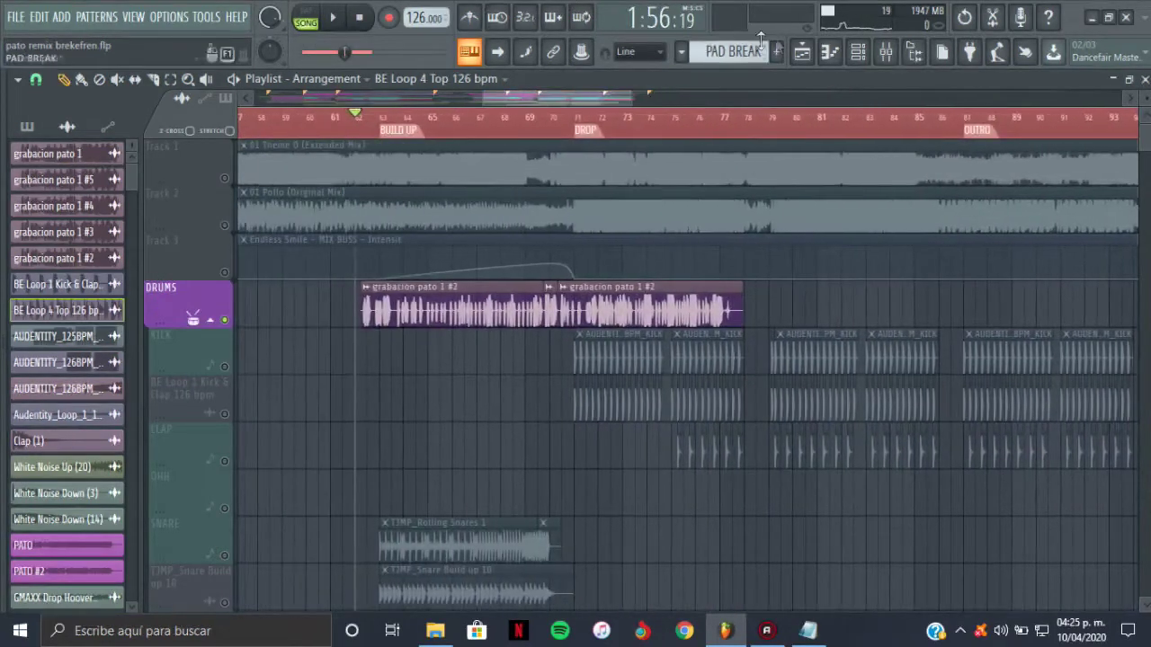
click(887, 54)
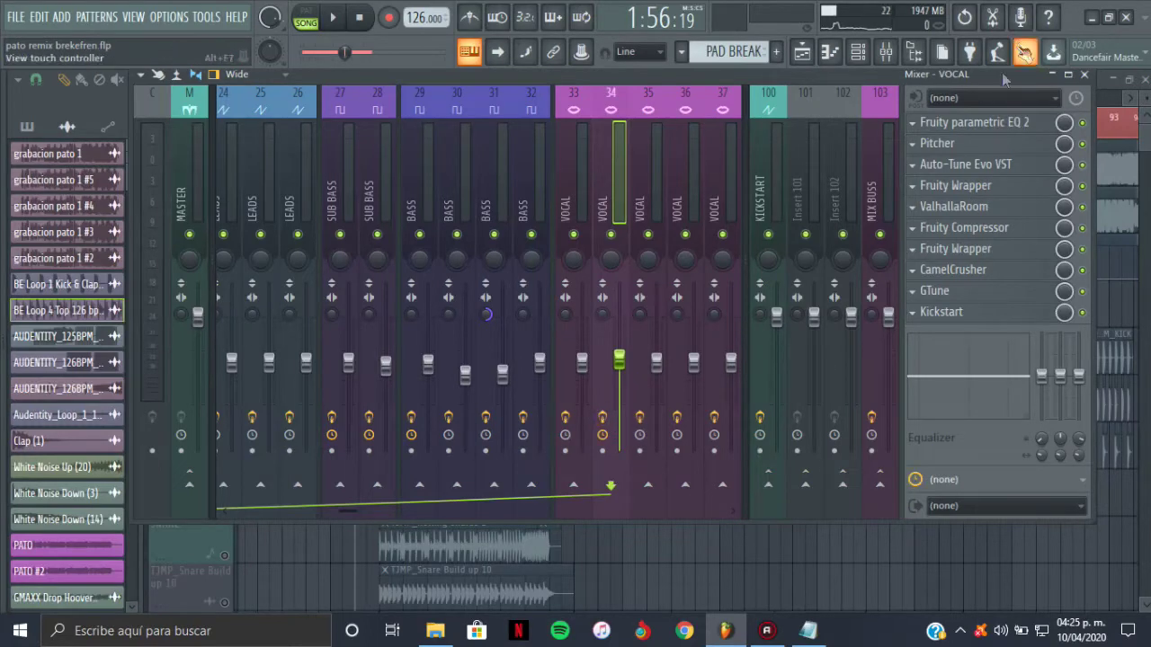
click(1007, 122)
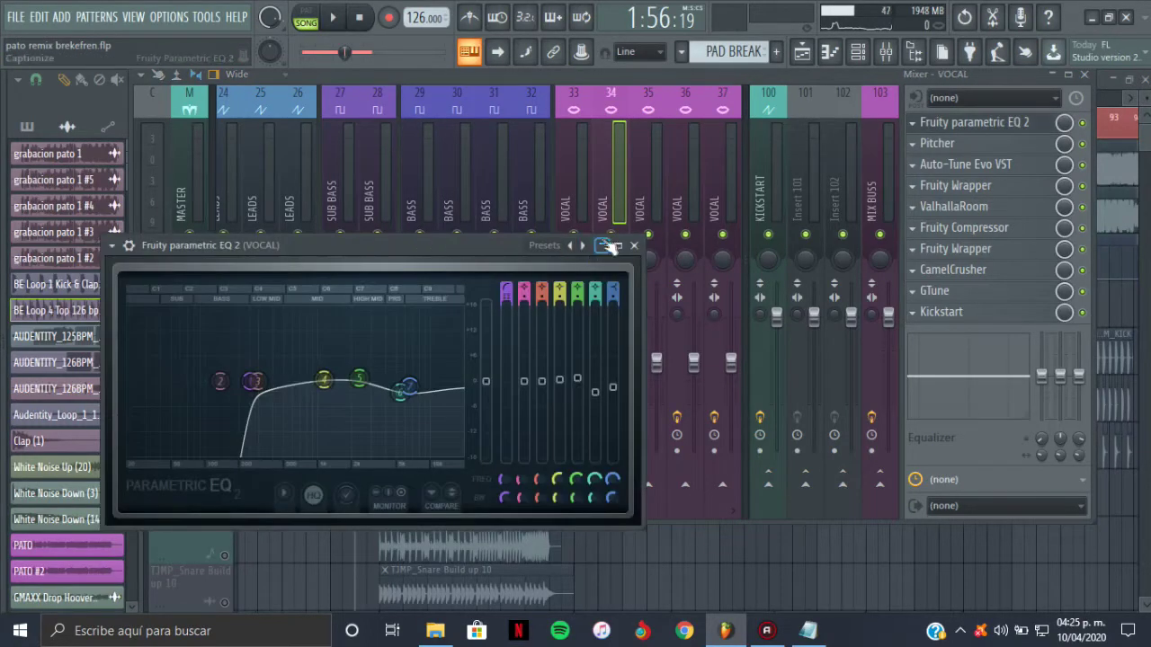
click(633, 245)
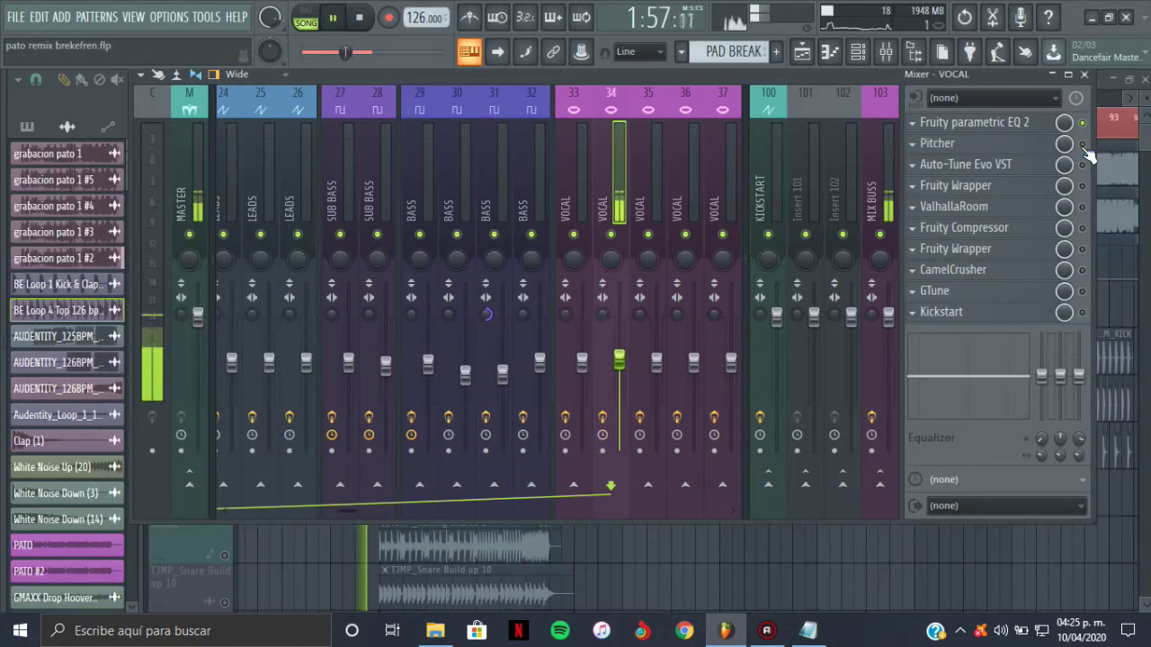
Preview the vocal with only the EQ active, then enable and inspect its Pitcher effect.
key(space)
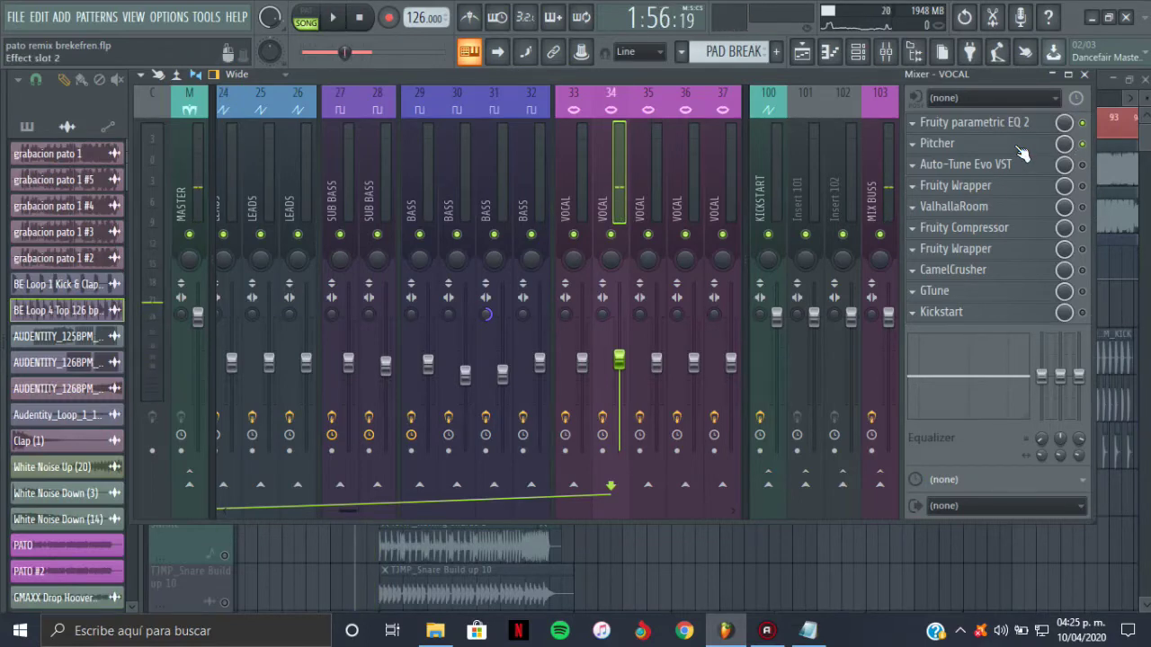
click(1020, 147)
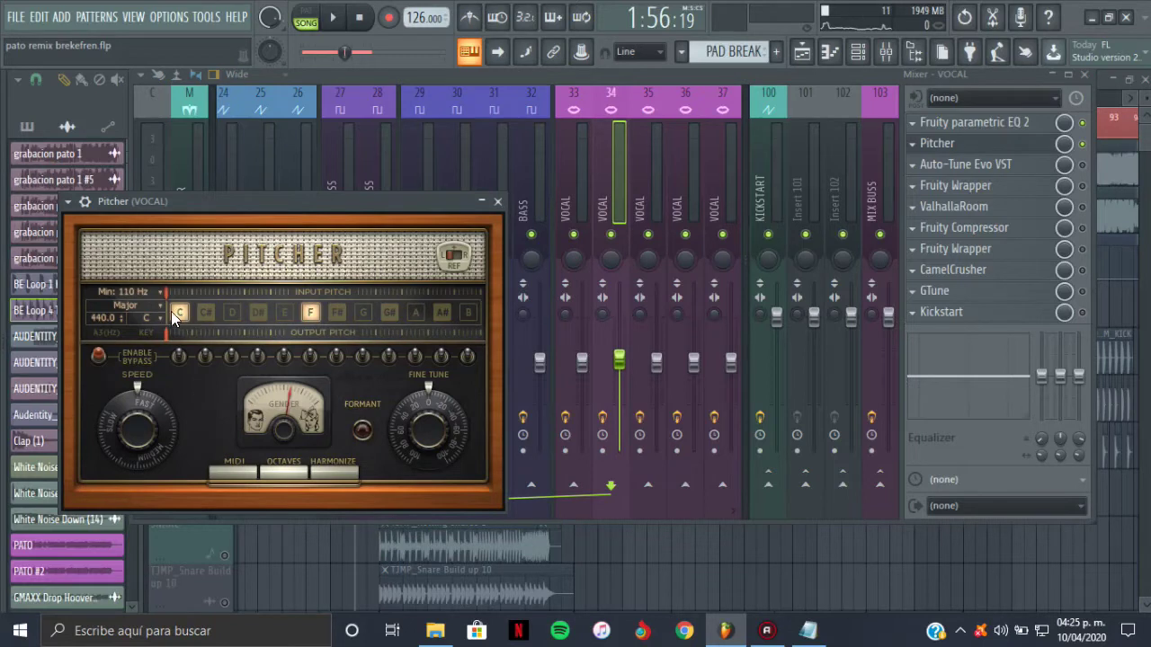
click(498, 201)
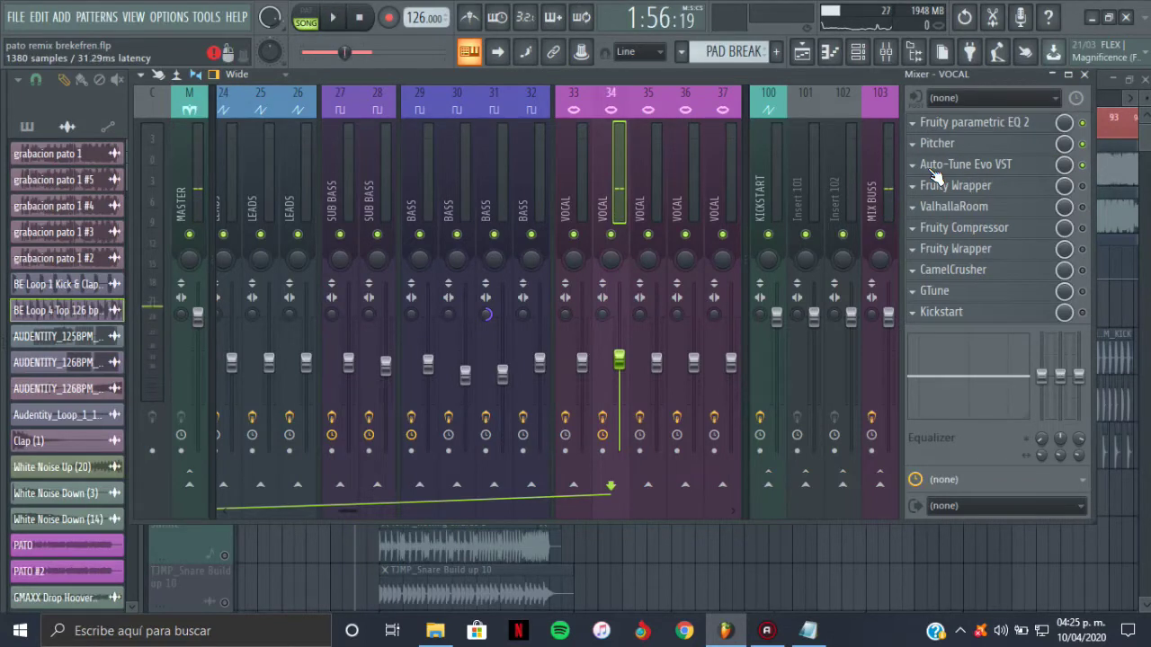
Preview the vocal with Auto-Tune Evo VST enabled, then enable and inspect the Fruity Wrapper in slot 4.
key(space)
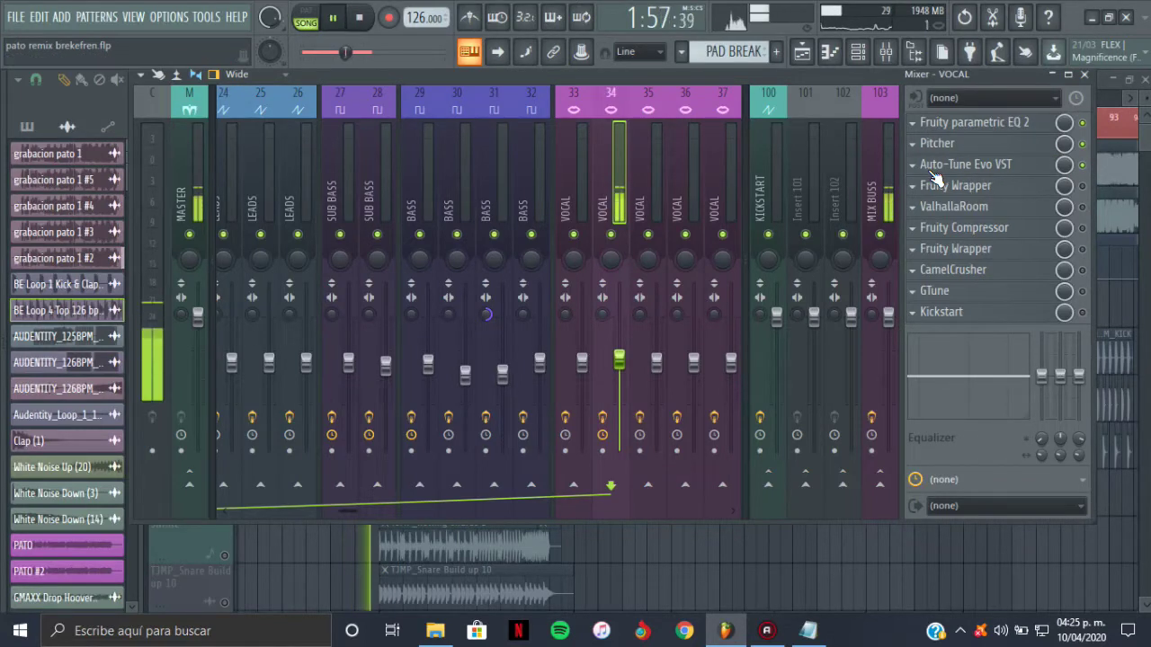
key(space)
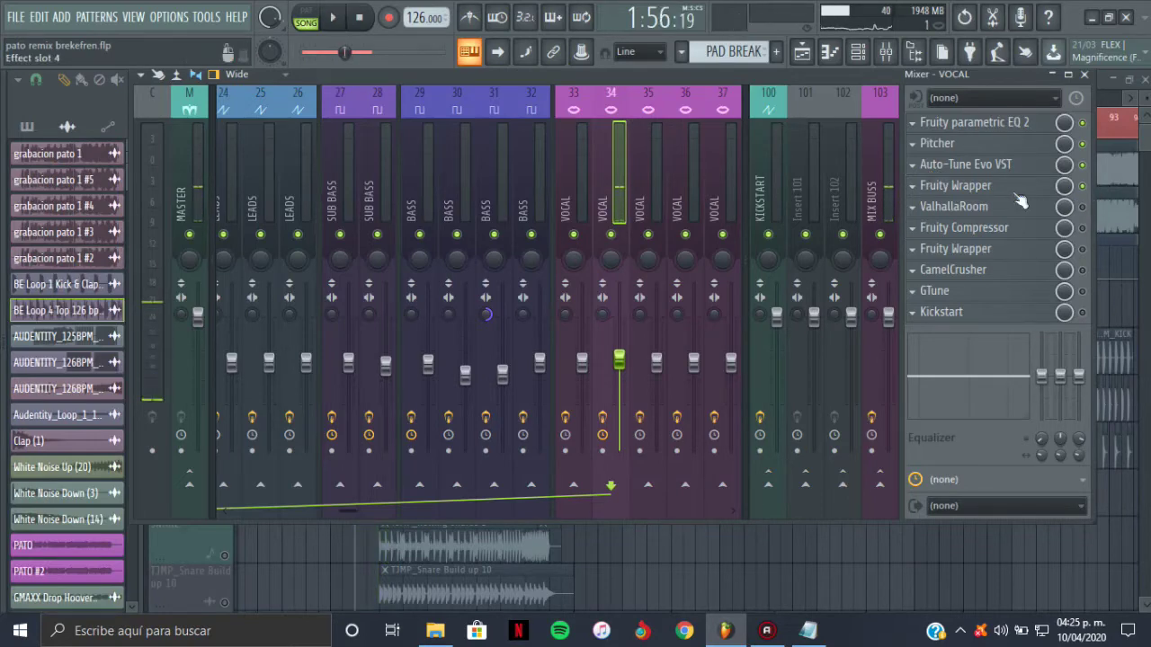
click(1011, 196)
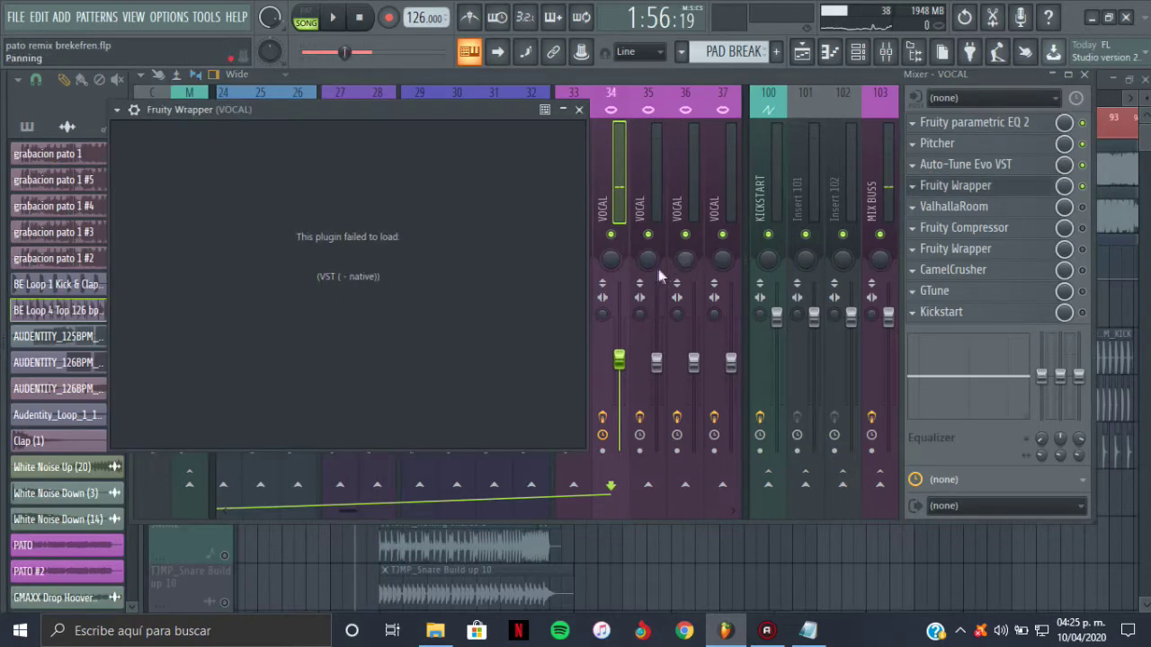
click(563, 110)
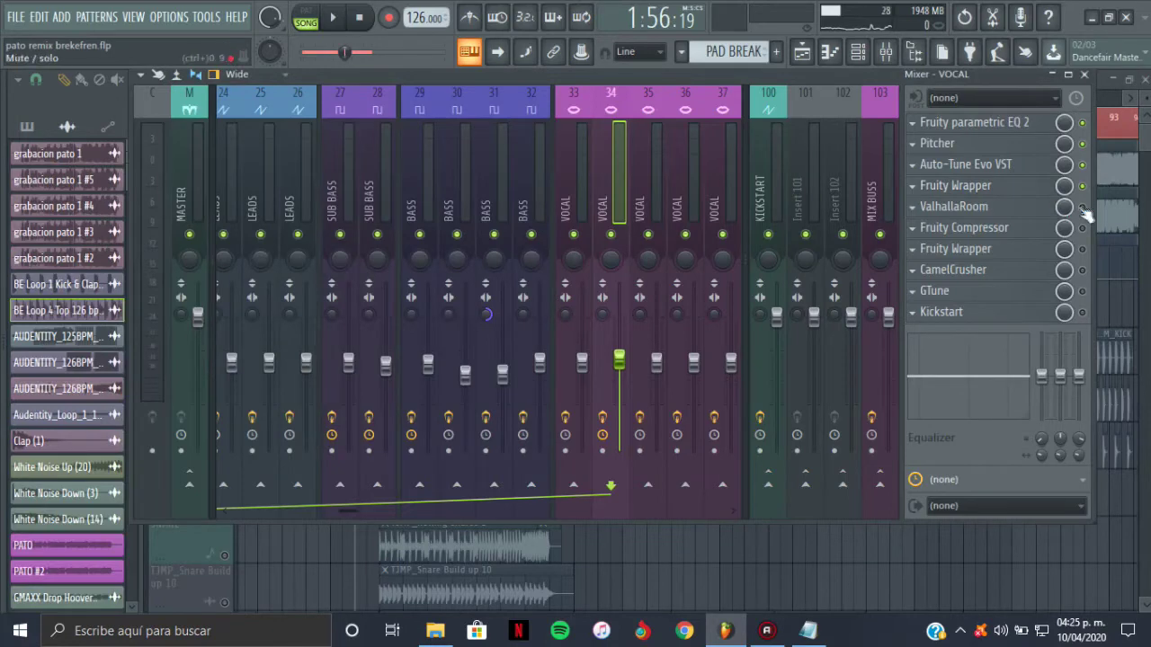
Inspect ValhallaRoom on VOCAL track 34 and preview the vocal with the reverb enabled.
click(1023, 208)
click(823, 141)
key(space)
key(space)
Inspect the vocal's Fruity Compressor and preview the vocal as the effects through CamelCrusher are enabled.
click(1041, 236)
key(space)
click(539, 263)
key(space)
key(space)
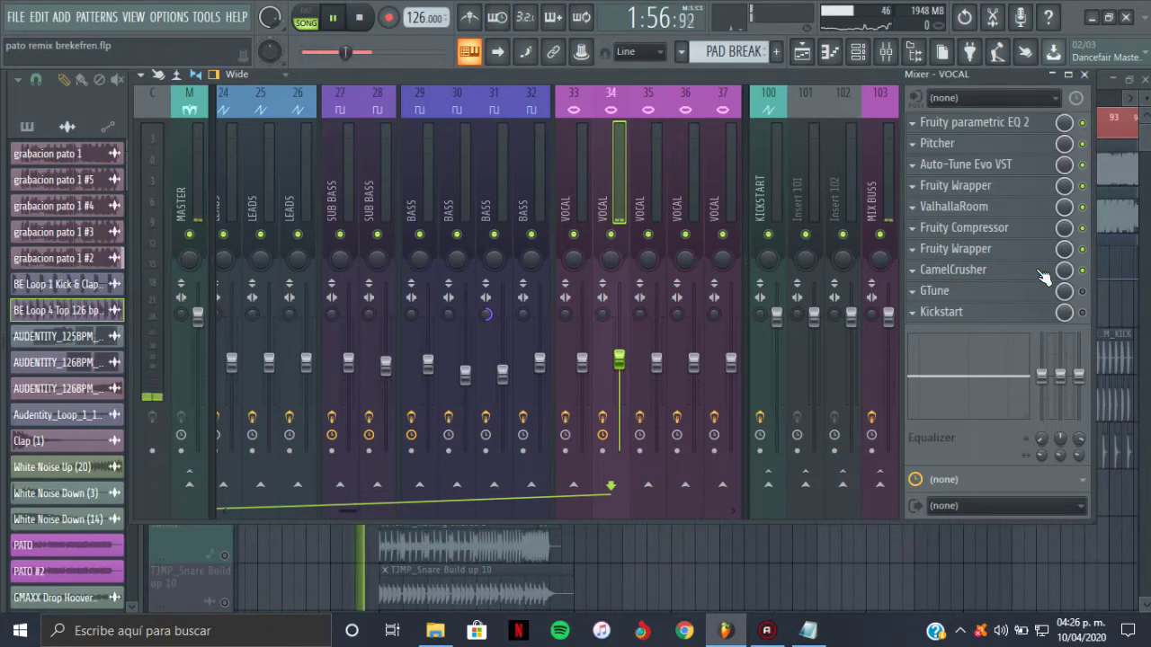
key(space)
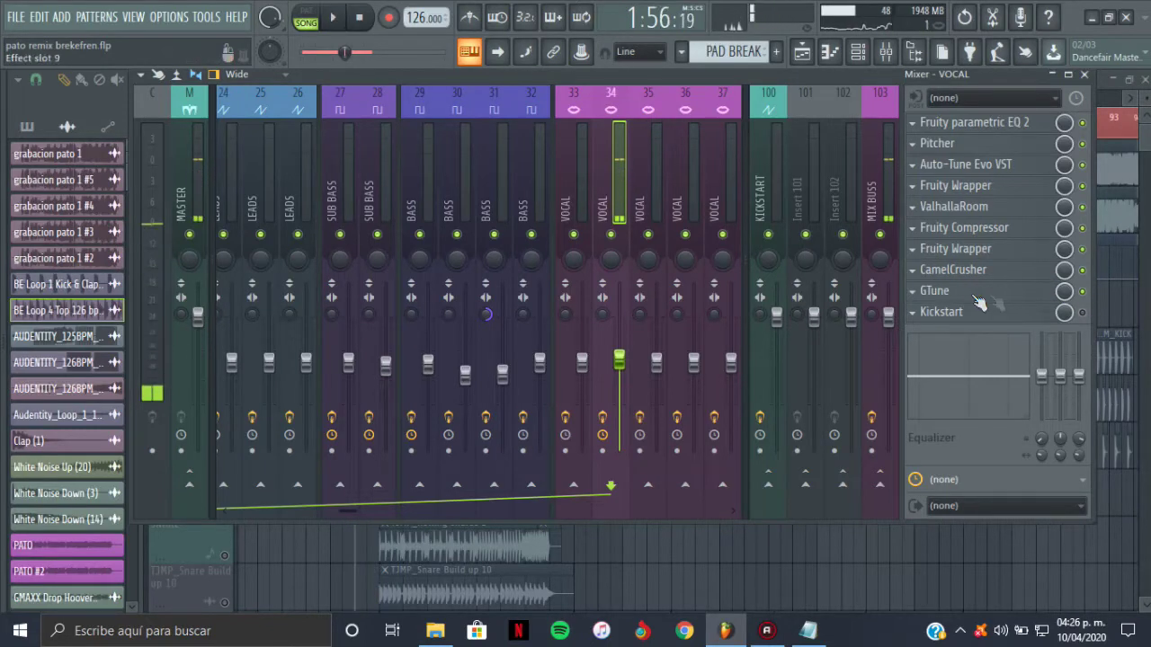
Check the vocal's pitch in GTune during playback, then return to the playlist and play the clips.
click(973, 291)
drag(233, 293, 473, 205)
key(space)
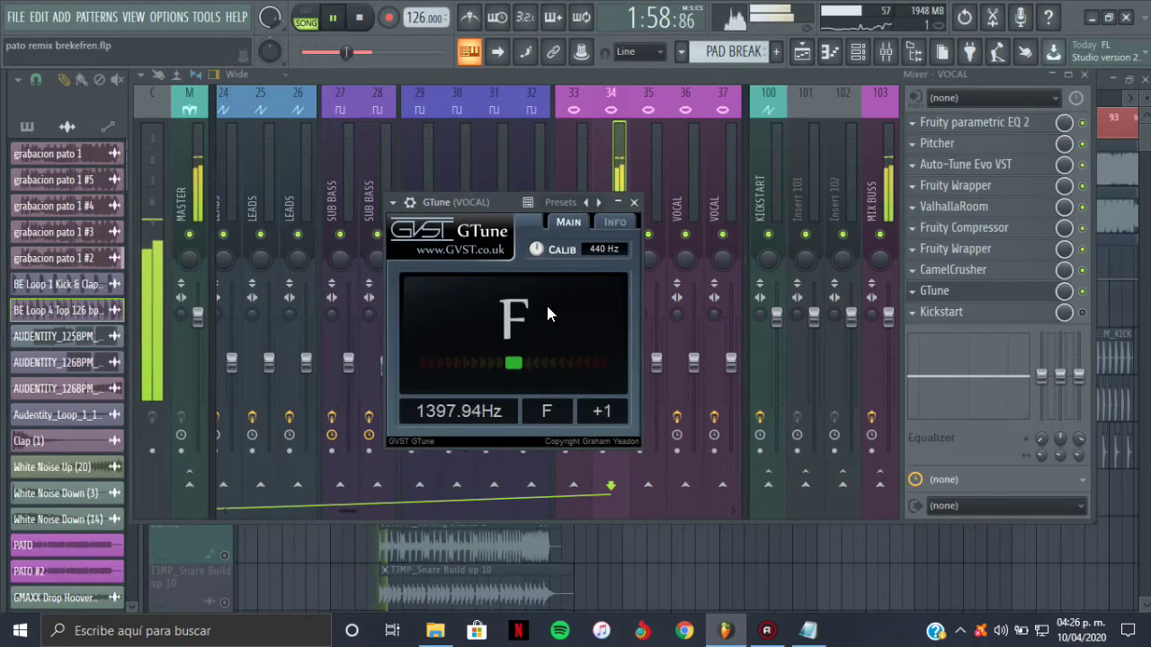
key(space)
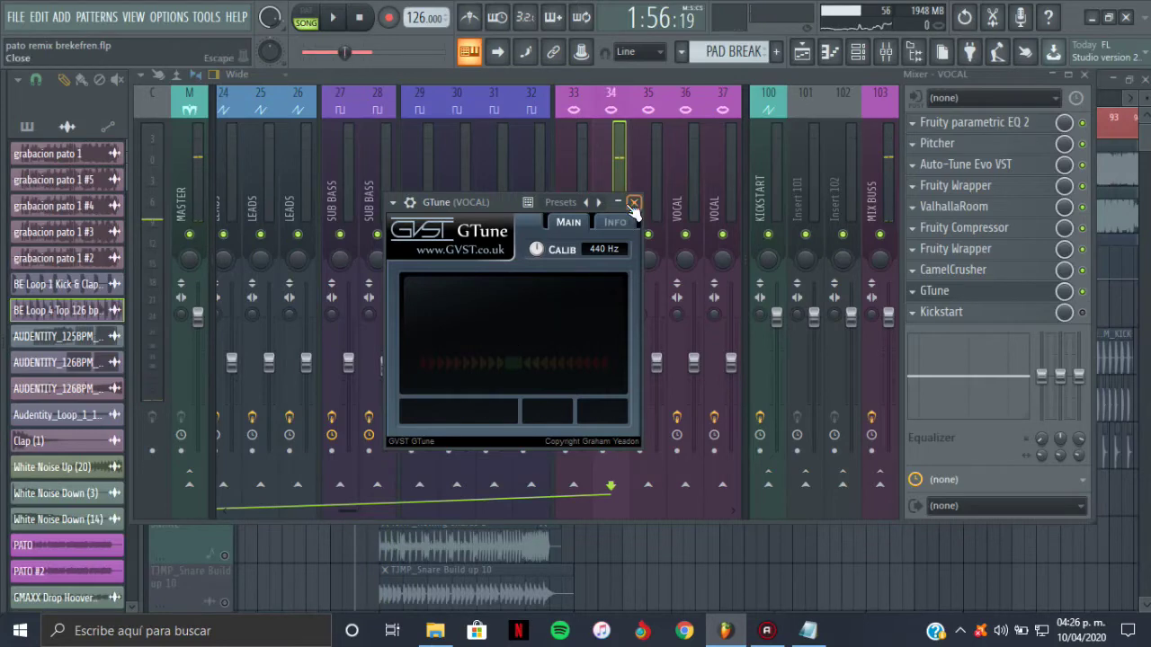
click(634, 202)
click(1083, 291)
click(798, 61)
key(space)
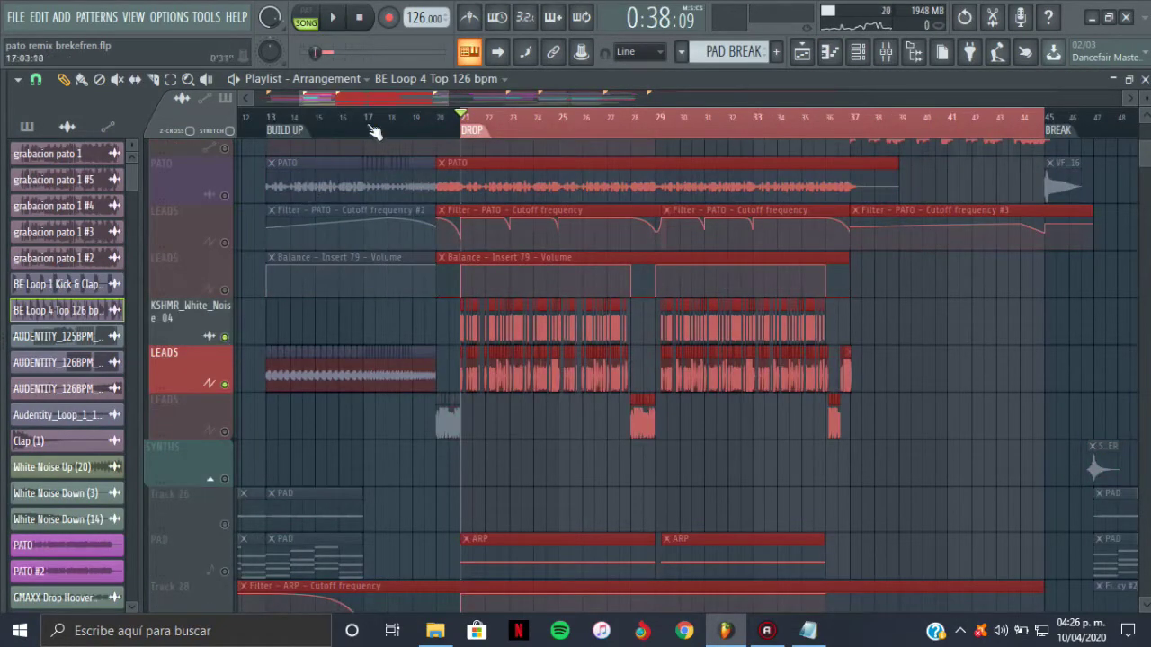
Unmute the LEADS clips between bars 21 and 28 with the Mute tool and play them from the drop.
drag(450, 103, 373, 108)
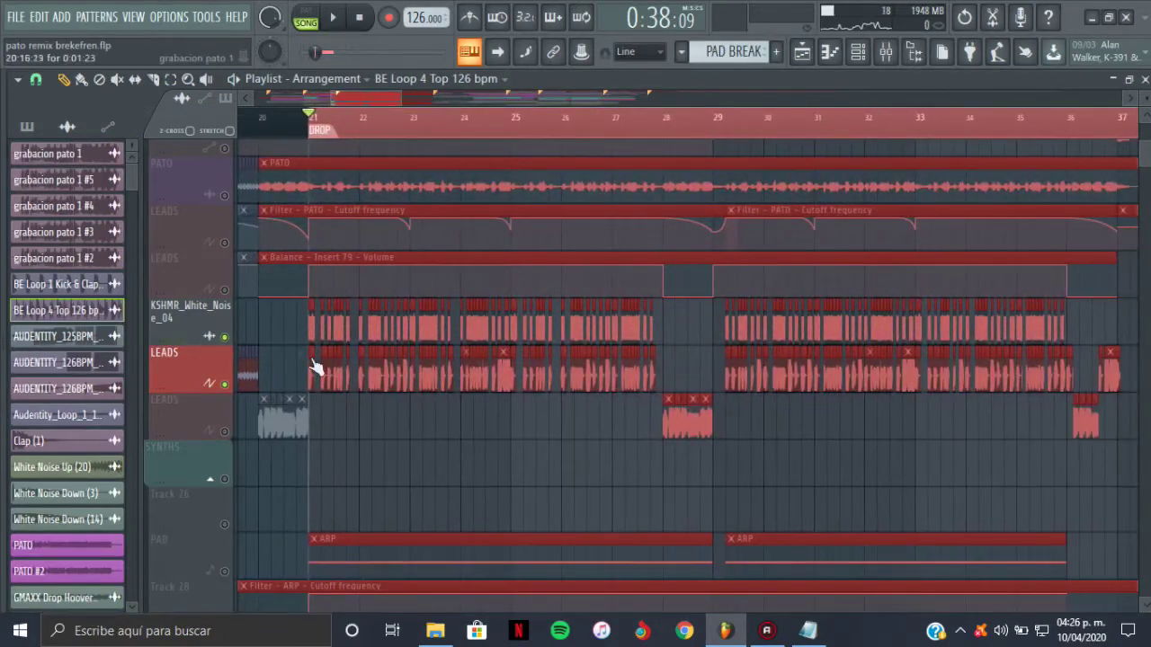
click(387, 449)
right_click(418, 442)
key(t)
key(space)
mouse_move(297, 369)
mouse_down()
mouse_move(358, 379)
mouse_move(604, 378)
mouse_up()
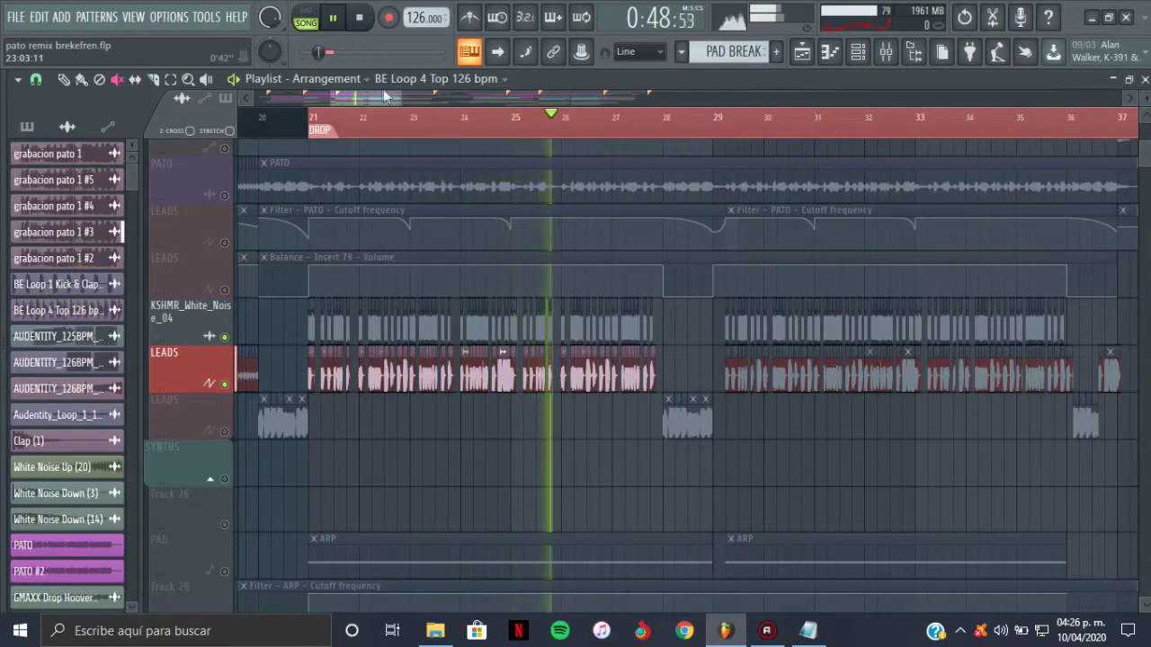
drag(387, 99, 391, 101)
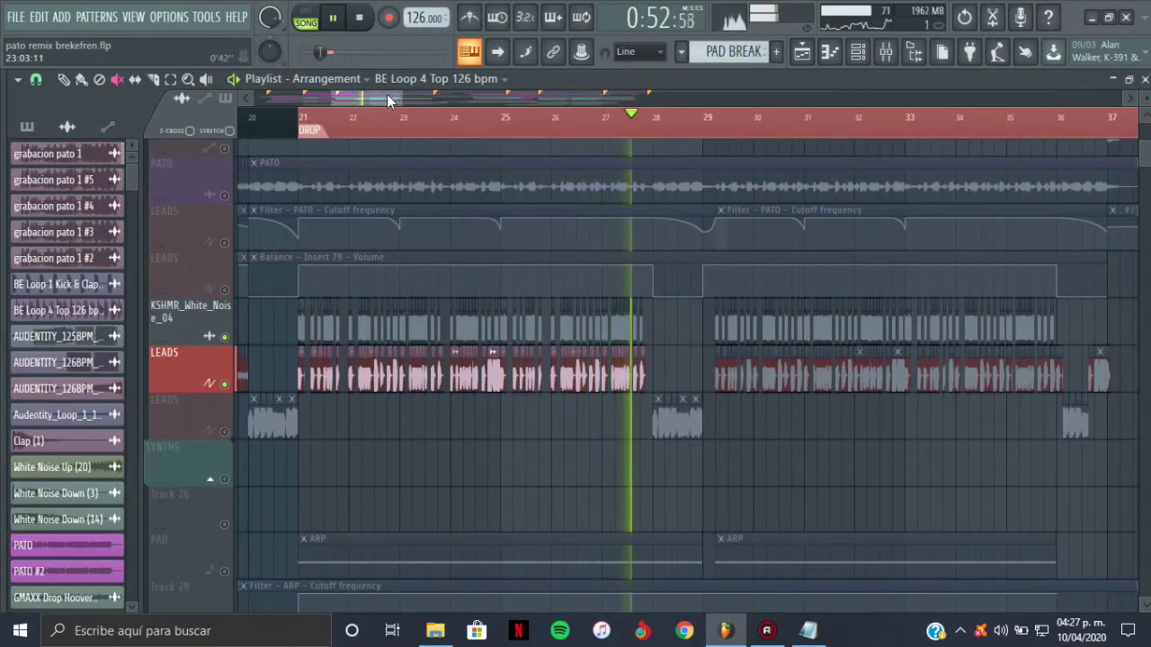
key(space)
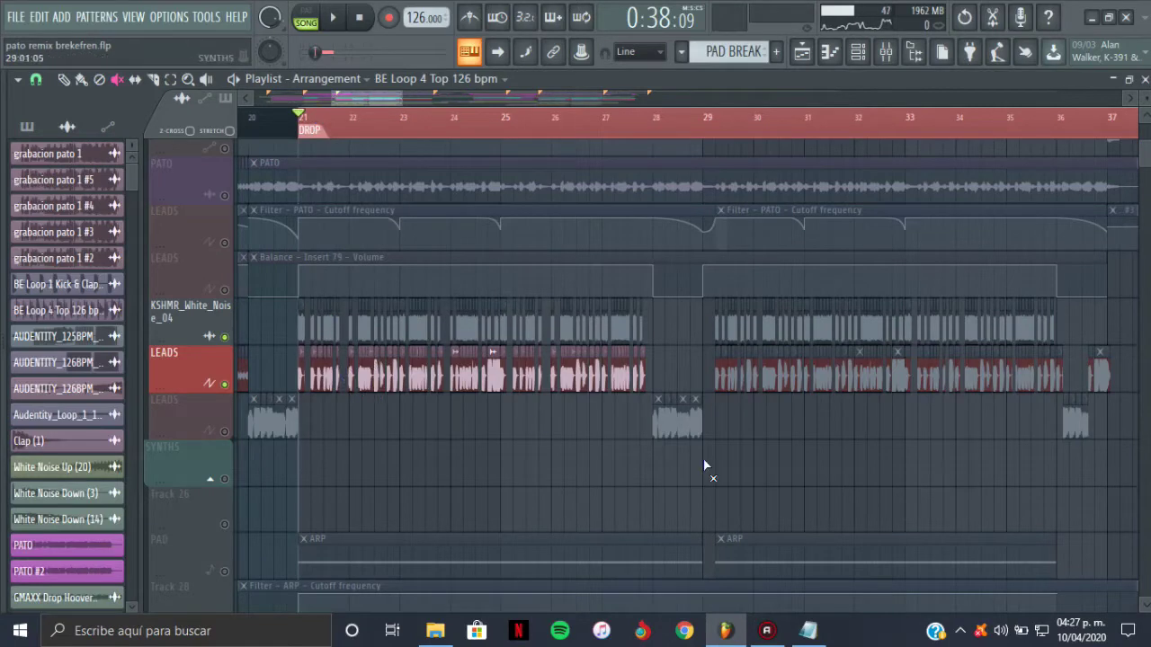
Enable the lower LEADS track, unmute its clips between bars 28 and 29, and play them.
click(224, 432)
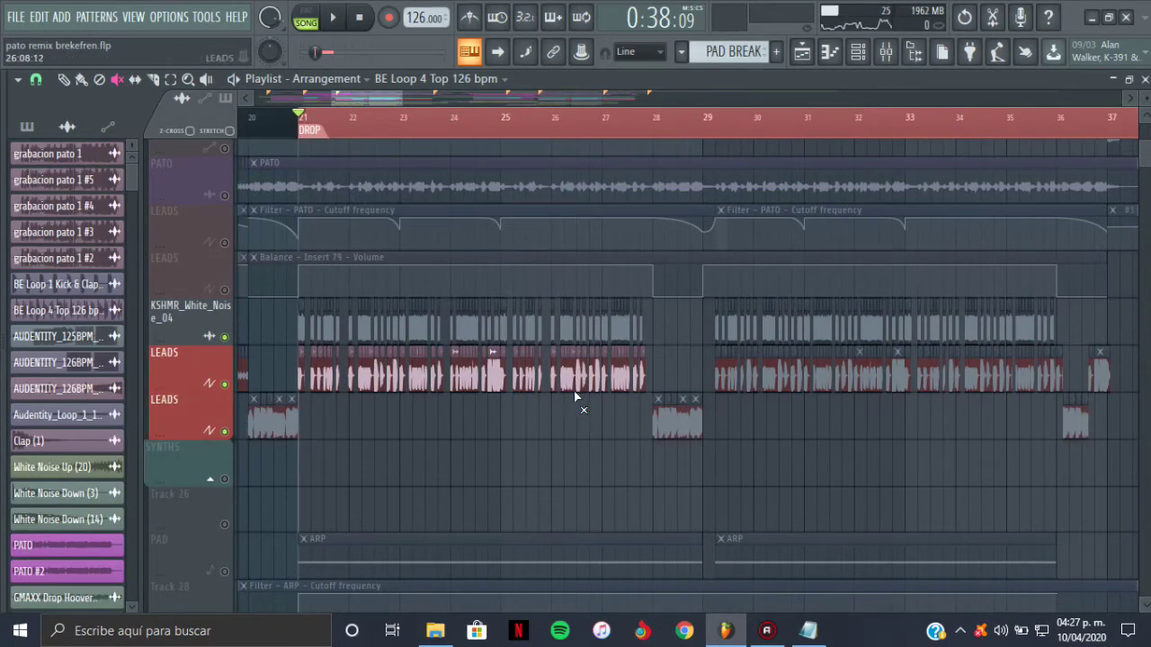
drag(592, 409, 735, 420)
click(655, 123)
key(space)
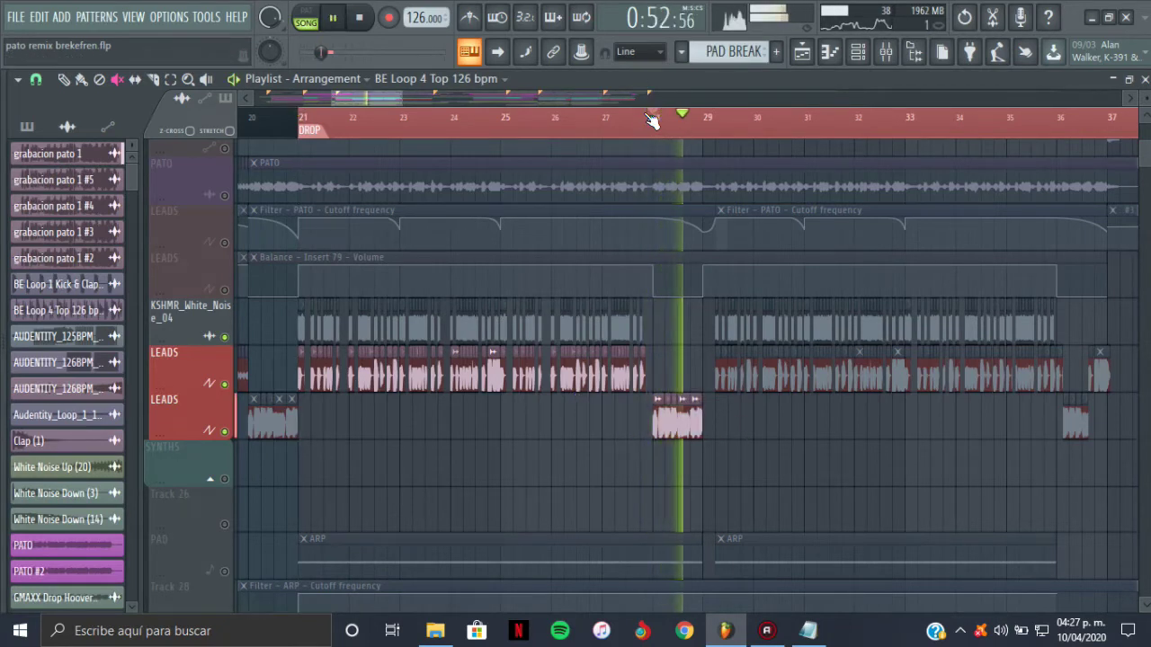
key(space)
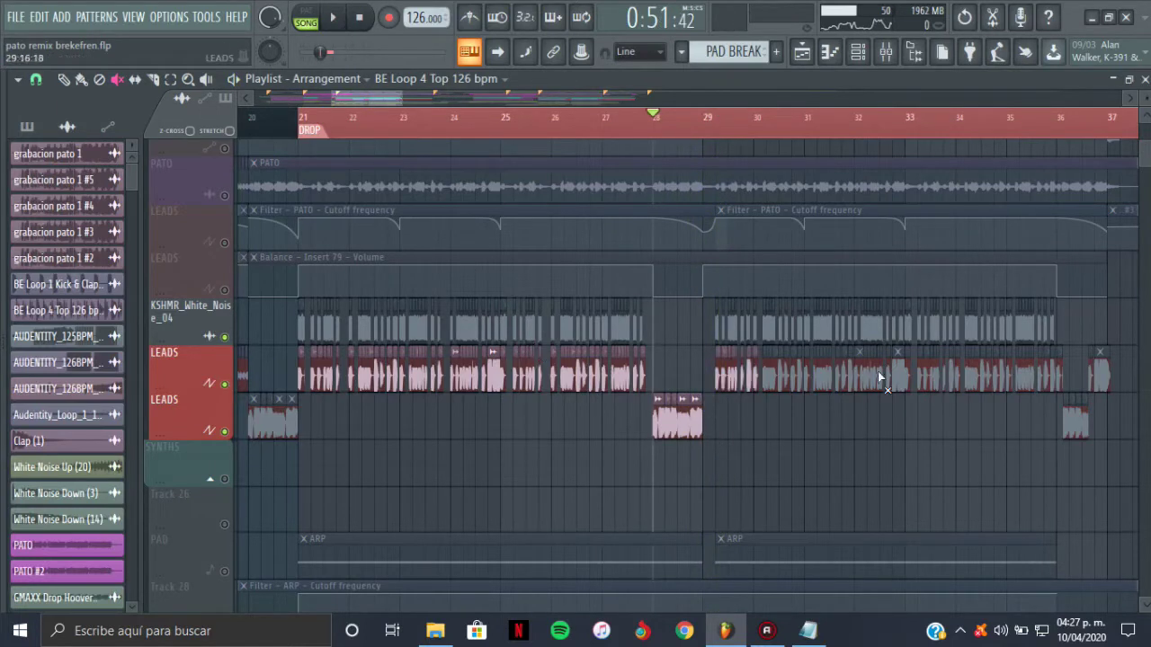
Unmute the remaining LEADS clips from bar 29 to bar 37 and play them from bars 36 and 29.
scroll(1043, 419, right, 1)
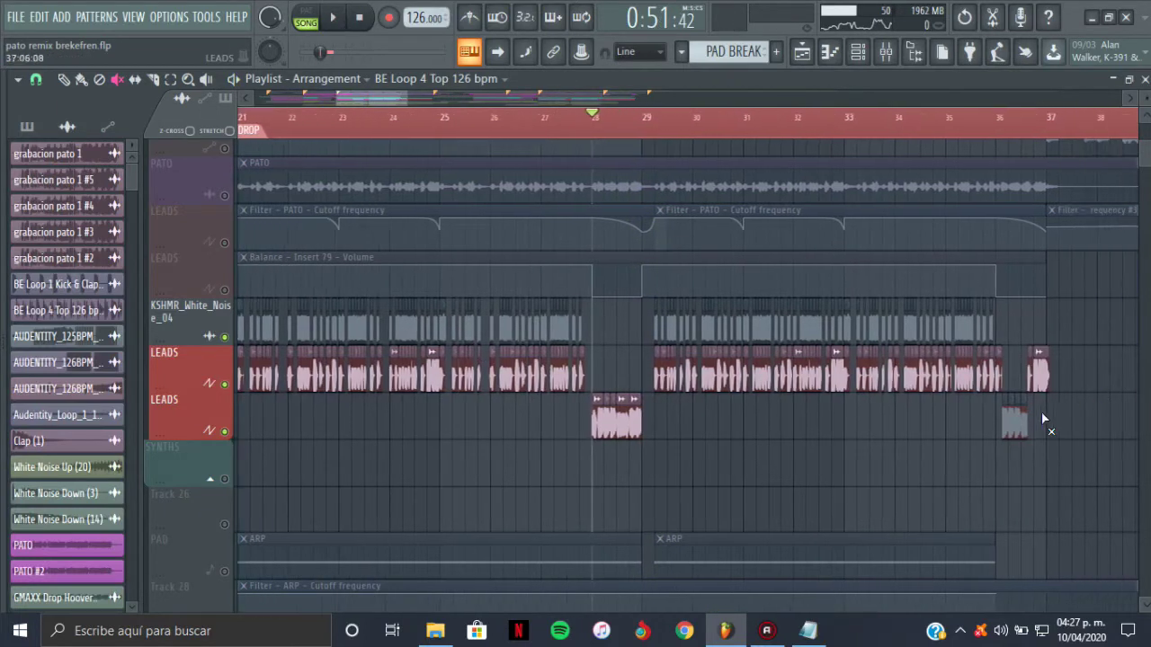
click(646, 133)
click(996, 126)
key(space)
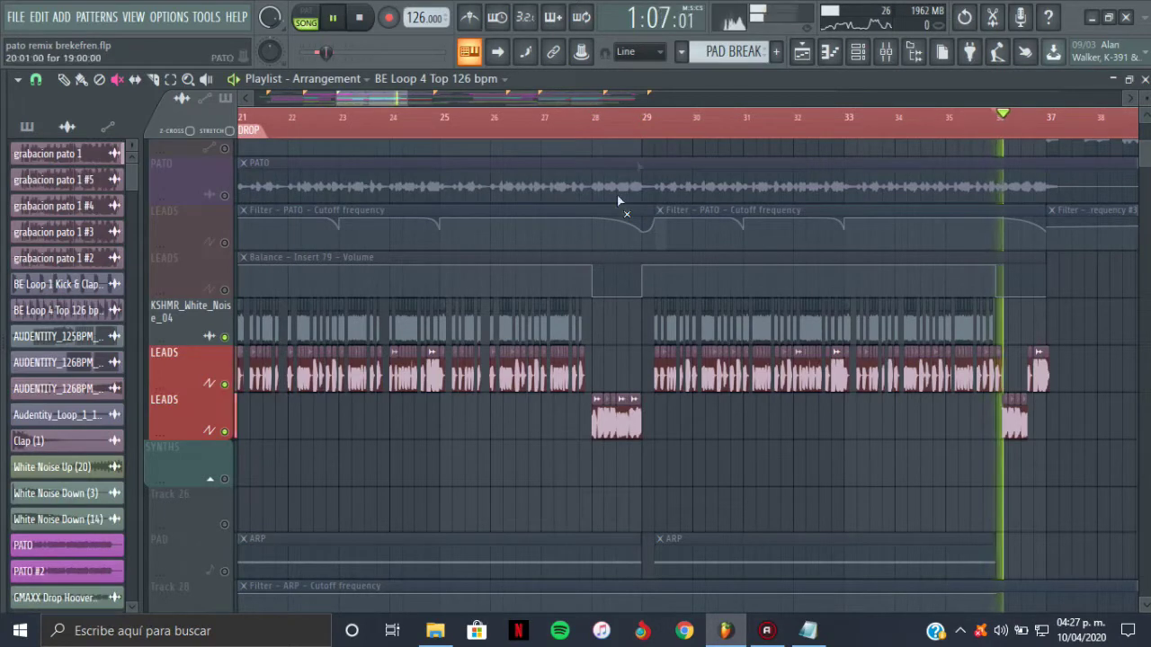
key(space)
click(640, 133)
key(space)
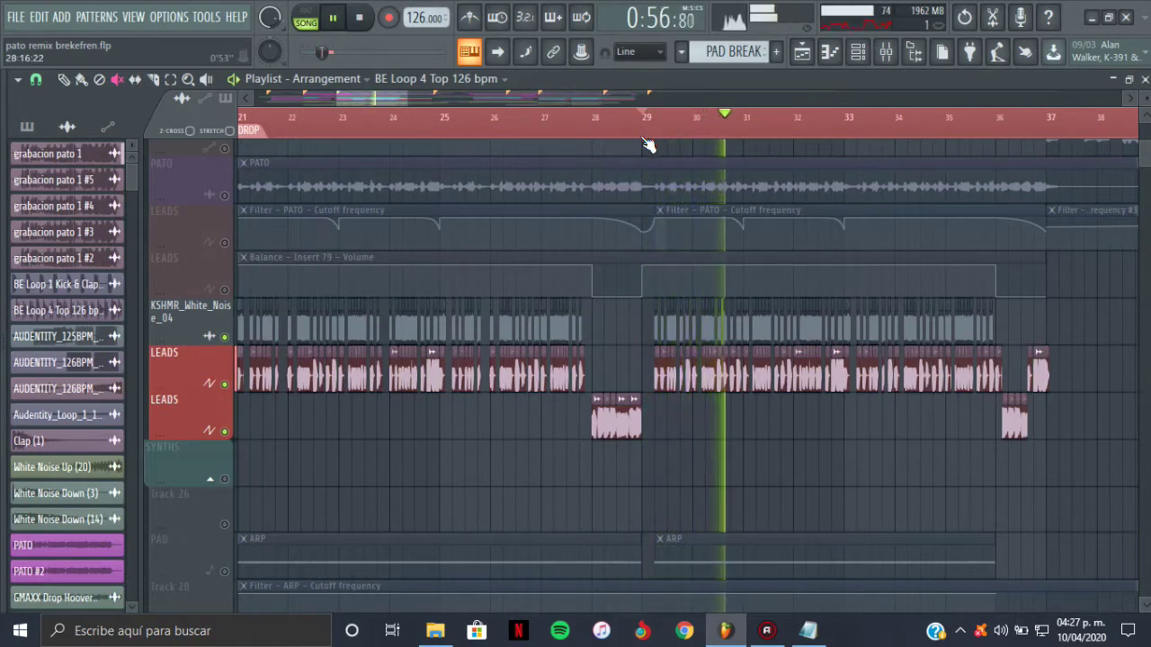
key(space)
Mute the LEADS clips from bar 21 to bar 37 again and toggle the solo on the upper LEADS track.
drag(380, 97, 426, 98)
drag(303, 380, 908, 384)
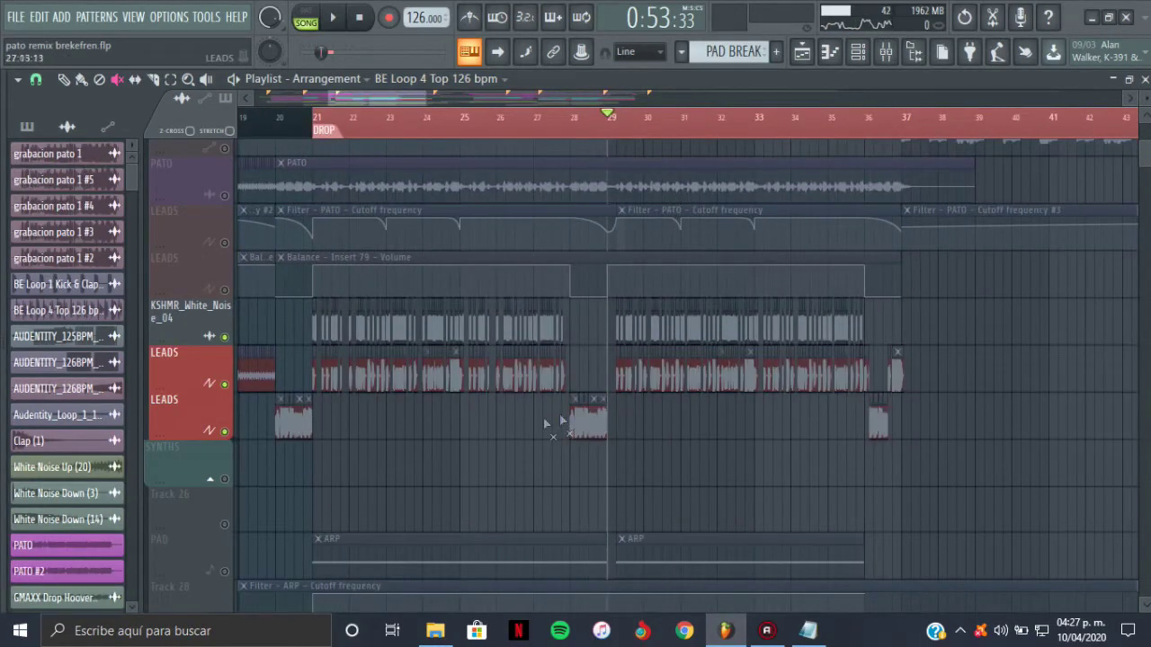
right_click(224, 384)
right_click(225, 385)
Play the soloed KSHMR_White_Noise_04 track and the LEADS PATO XD track from the drop.
drag(380, 102, 372, 103)
double_click(385, 117)
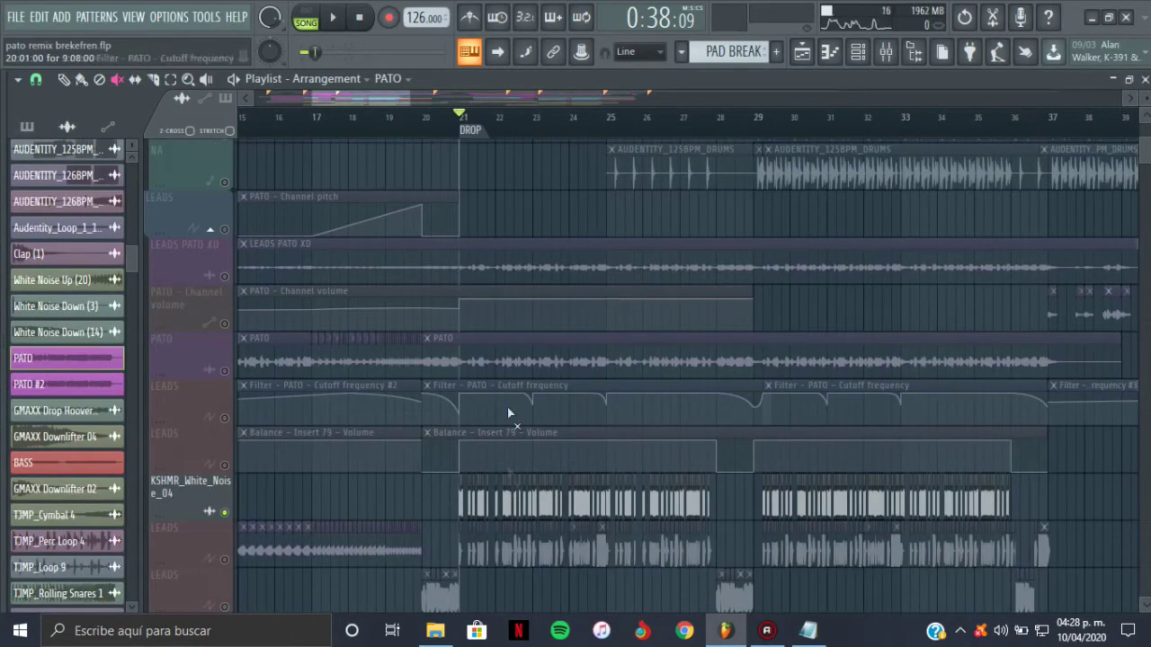
key(space)
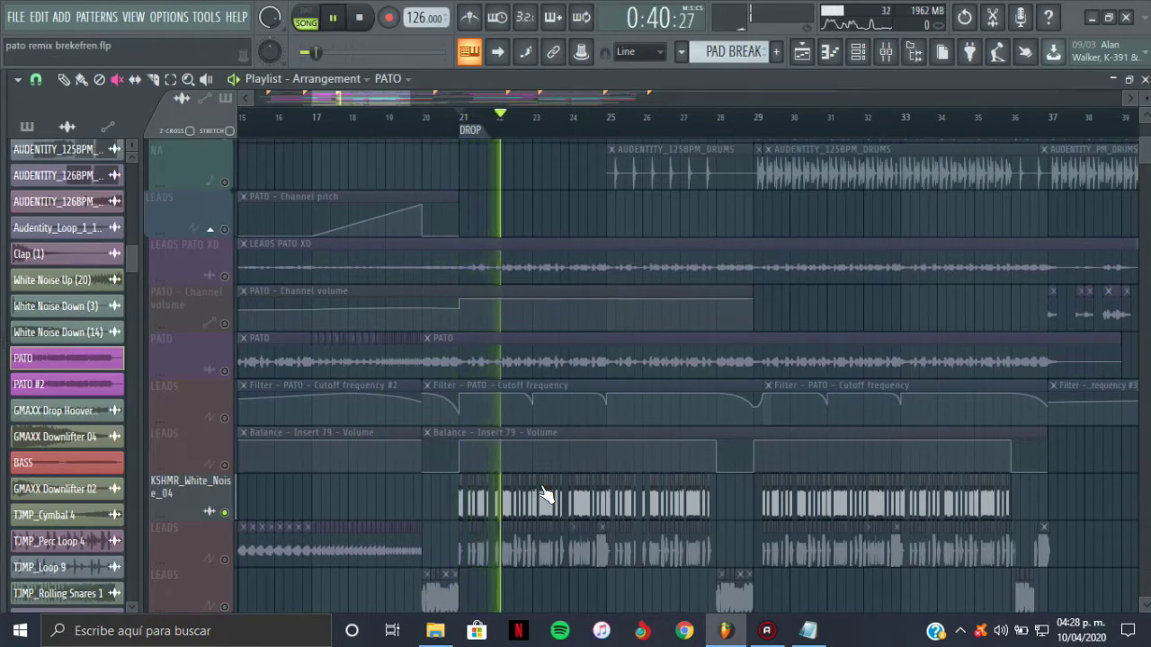
key(space)
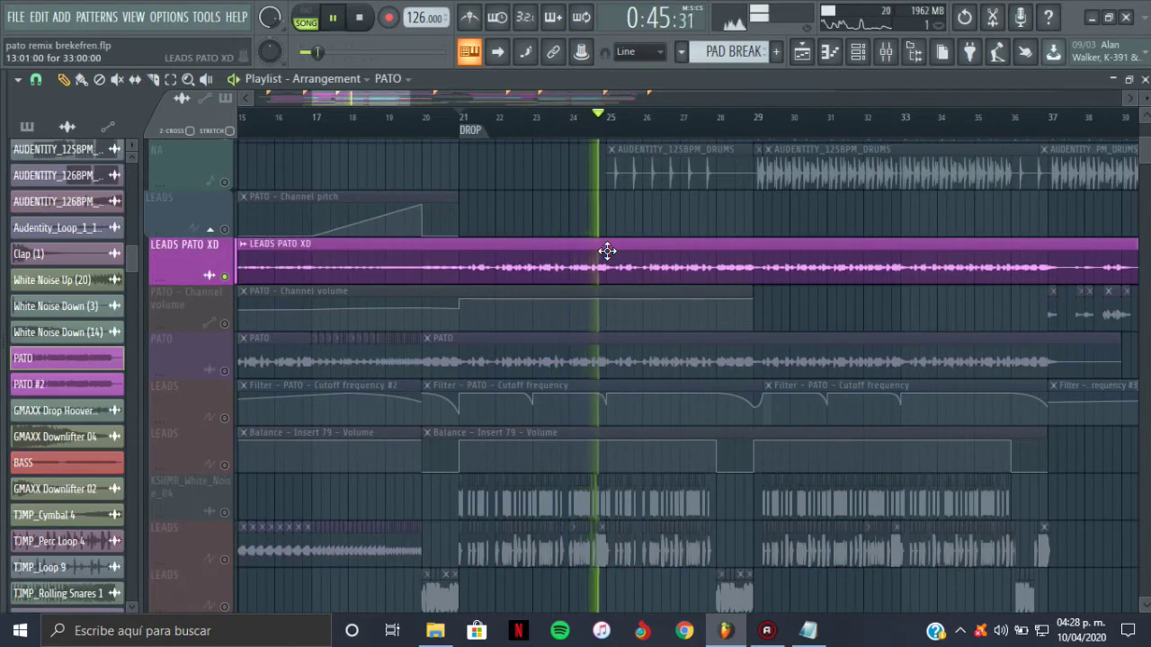
key(space)
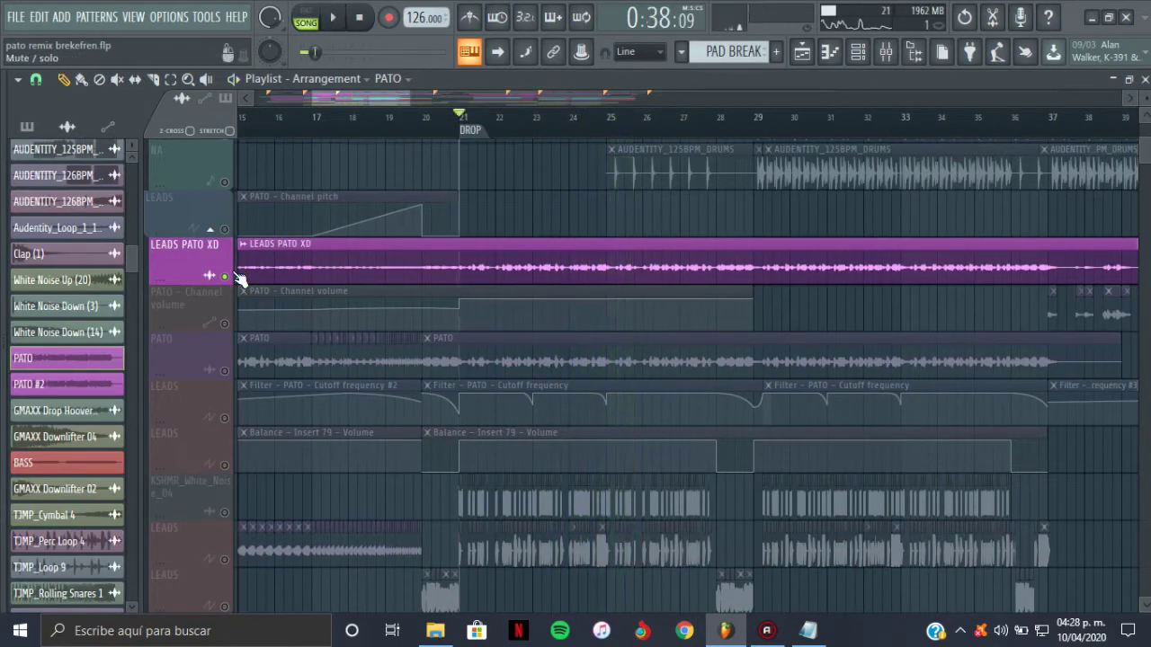
Solo the PAD track holding the ARP clips, enable its filter cutoff and Kickstart automation tracks, and play from the drop.
right_click(226, 276)
scroll(182, 337, down, 15)
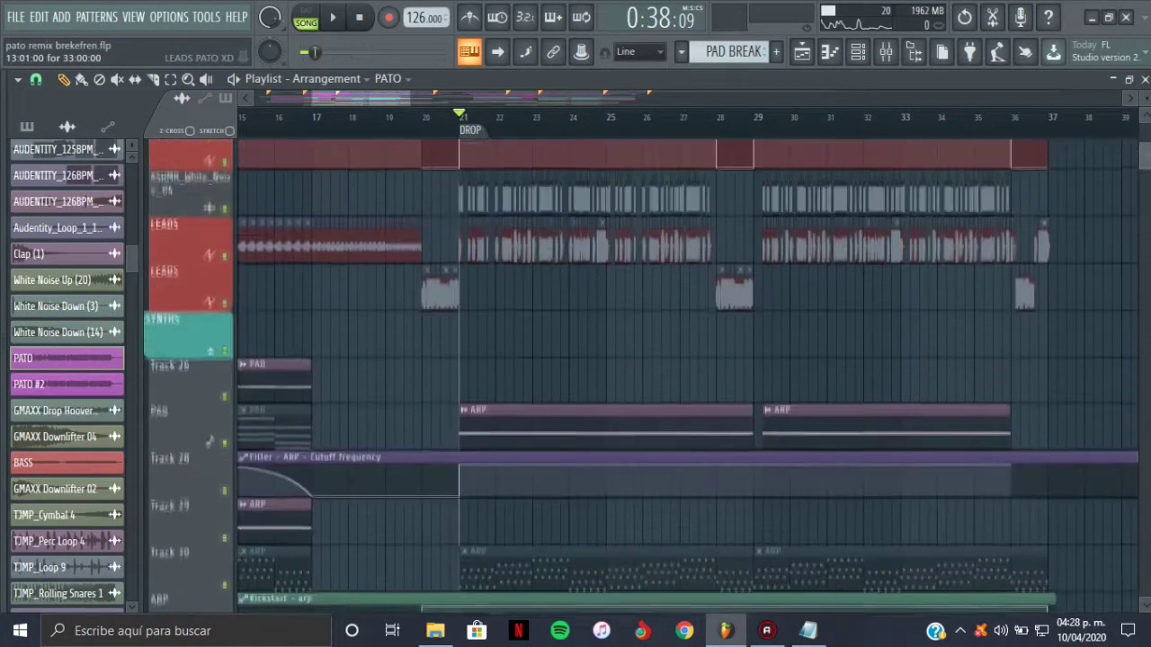
right_click(225, 308)
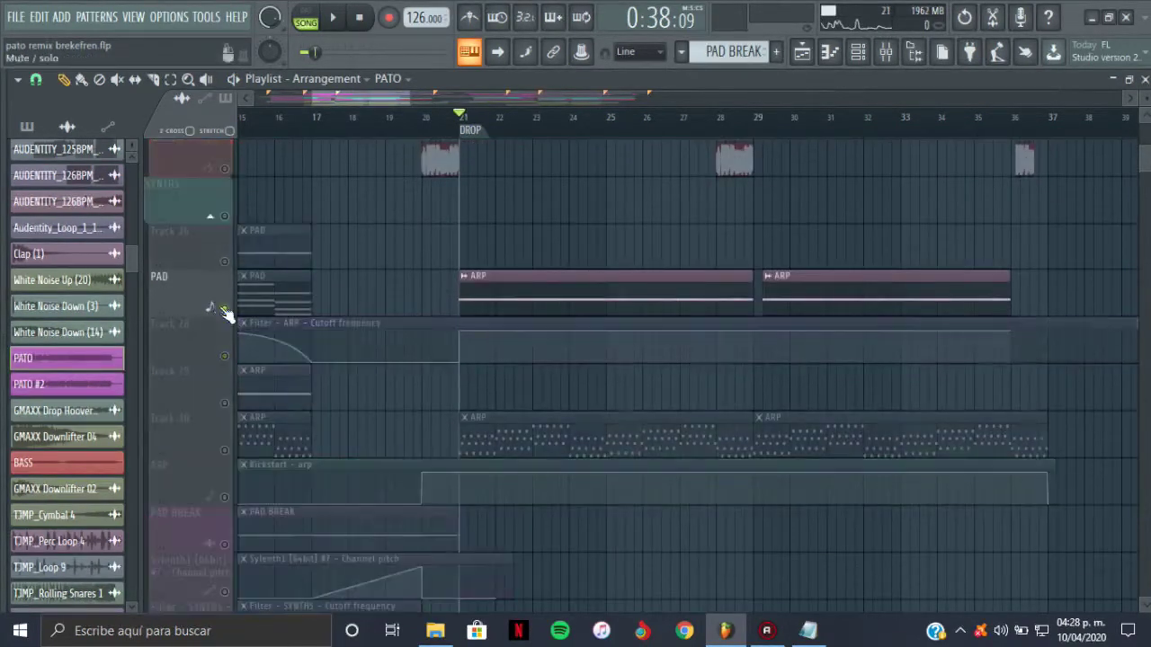
click(225, 356)
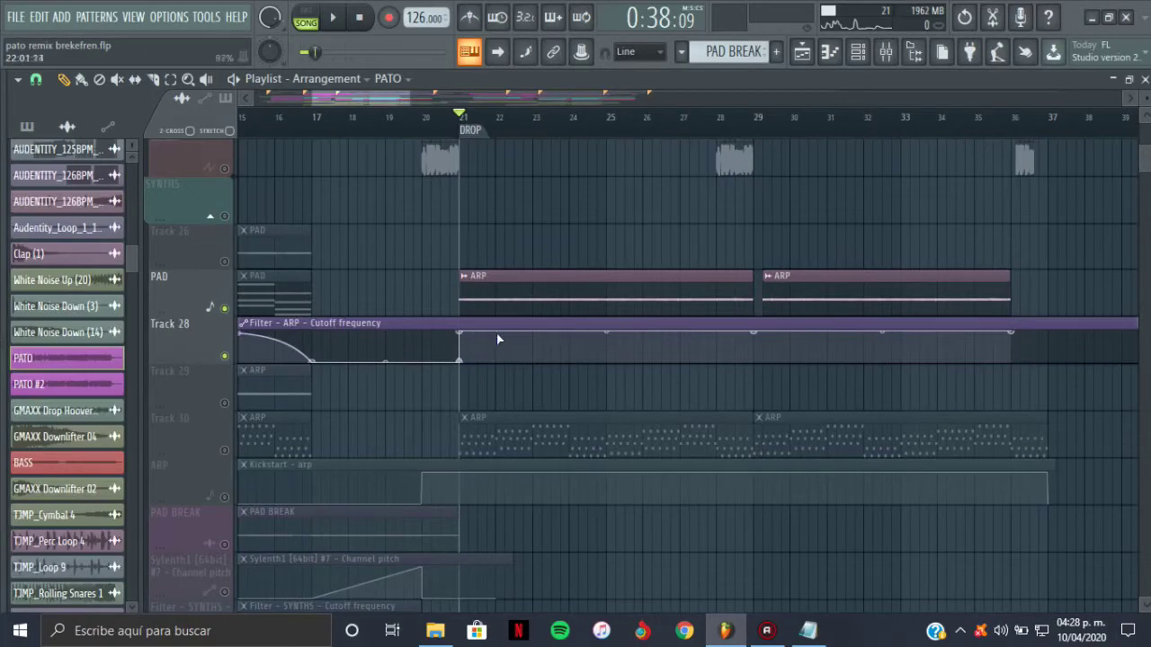
click(226, 500)
key(space)
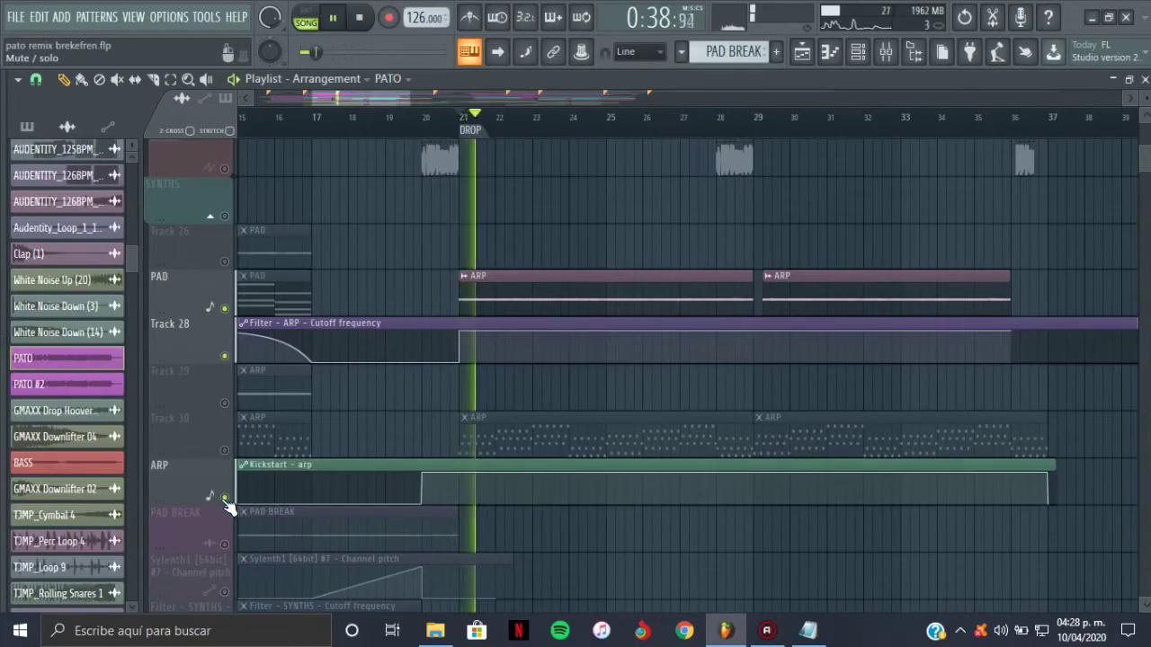
key(space)
Solo the three SYNTH tracks with the CHORDS DROP clips and PanCake2 automation, and play them from the drop.
right_click(225, 500)
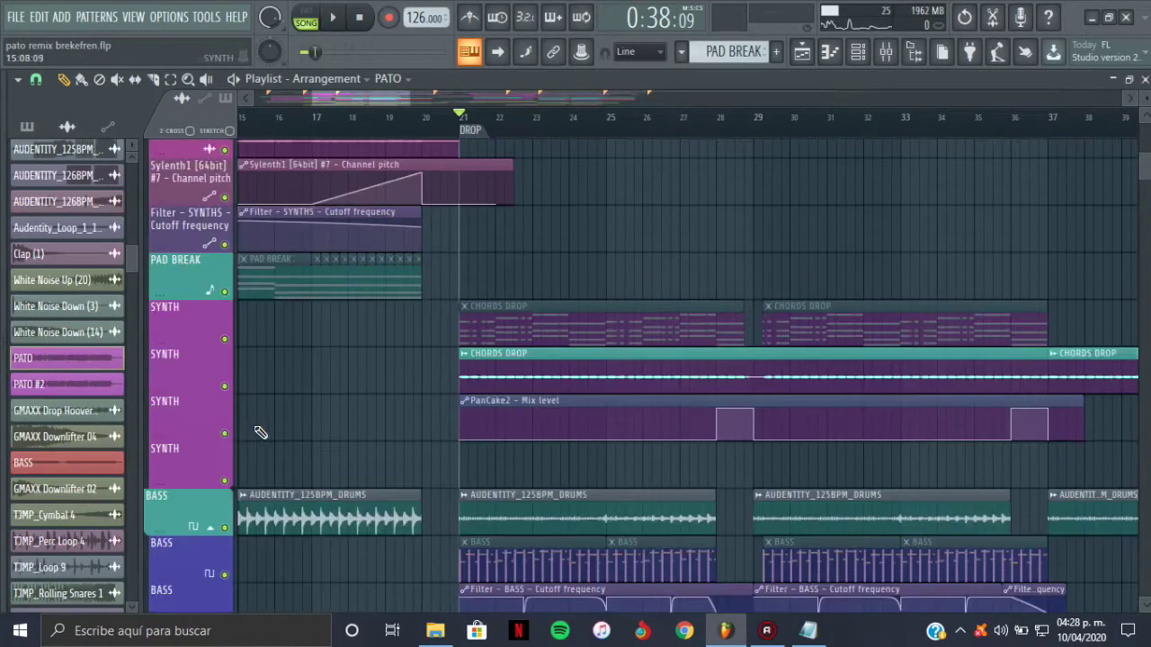
ctrl+click(225, 433)
click(226, 386)
click(224, 339)
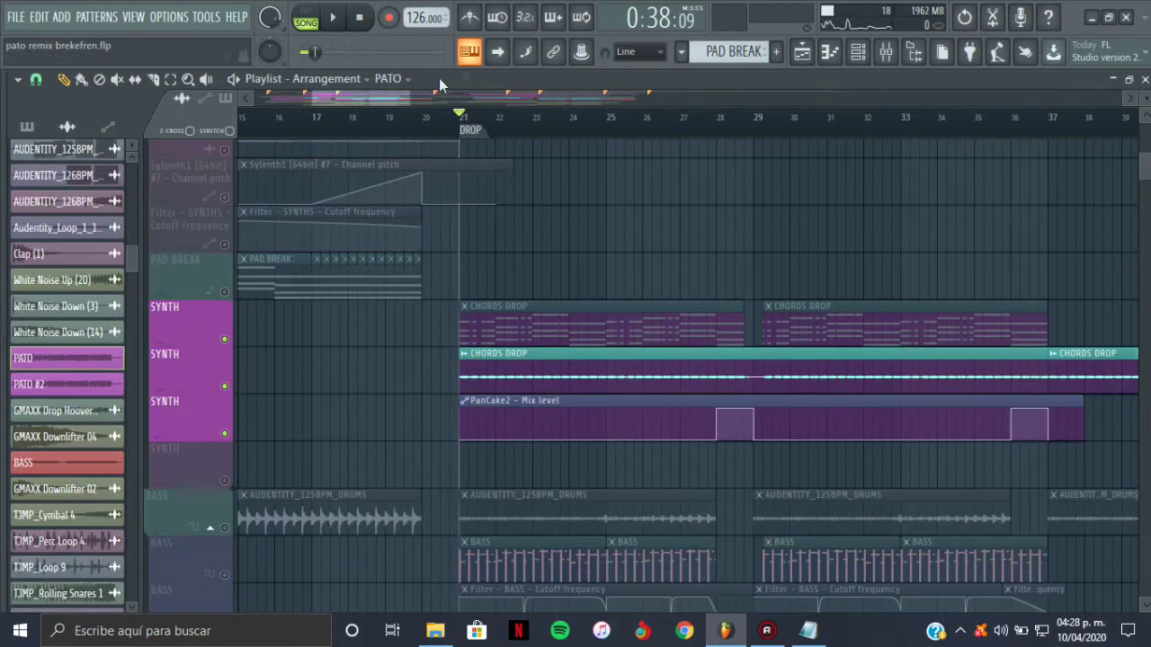
mouse_move(386, 99)
mouse_down()
mouse_move(421, 101)
mouse_move(410, 101)
mouse_up()
key(space)
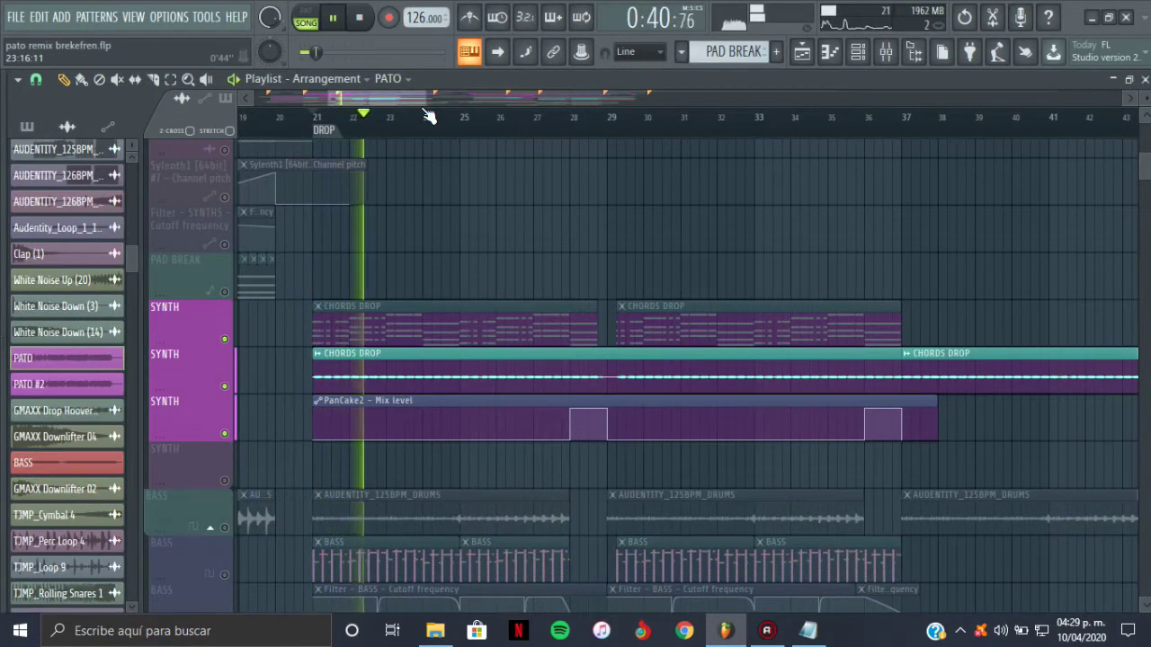
key(space)
Play the chords through the PanCake2 mix-level change near bar 28 and open PanCake2 on the CHORDS DROP mixer track.
click(553, 120)
drag(583, 129, 555, 122)
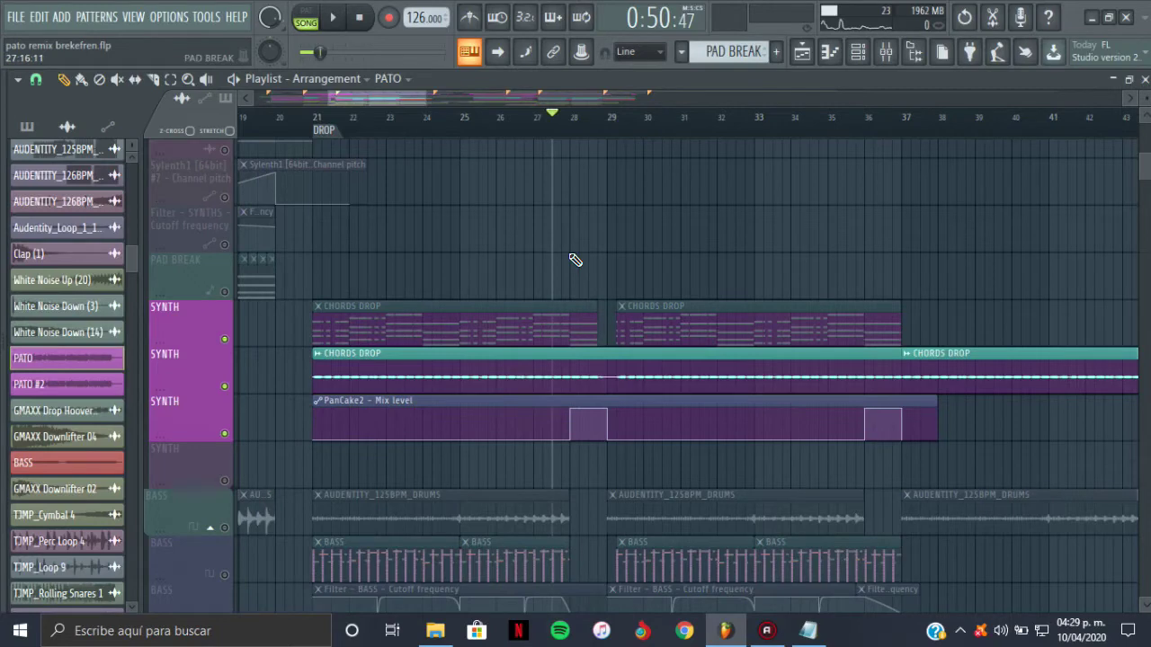
key(space)
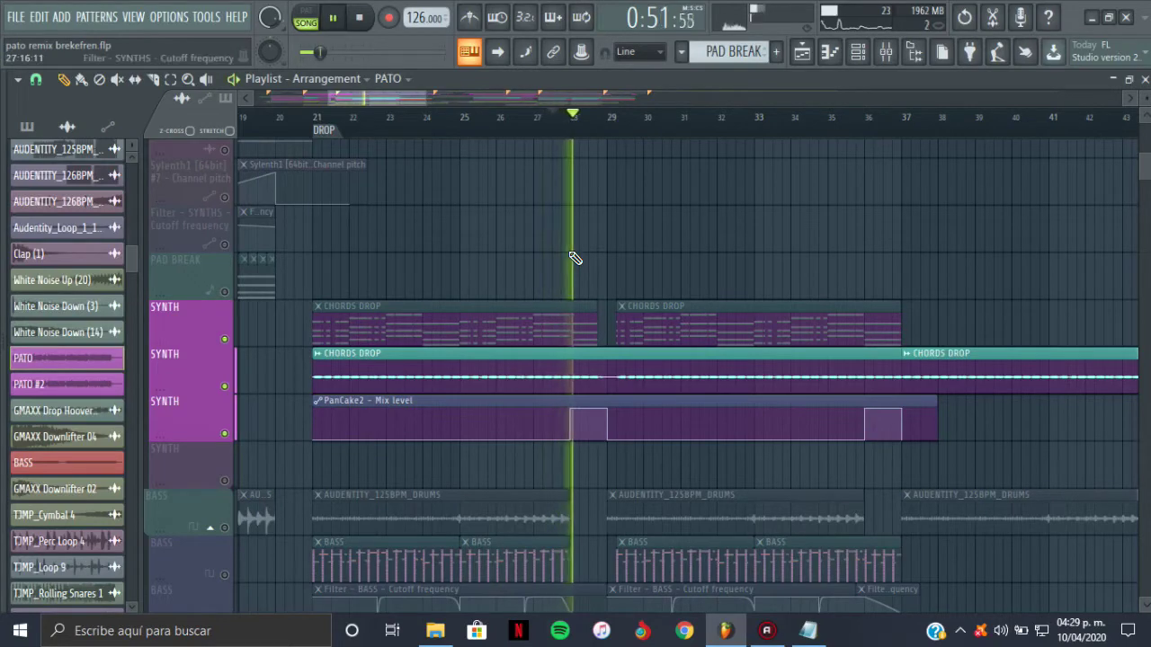
key(space)
click(531, 383)
click(889, 55)
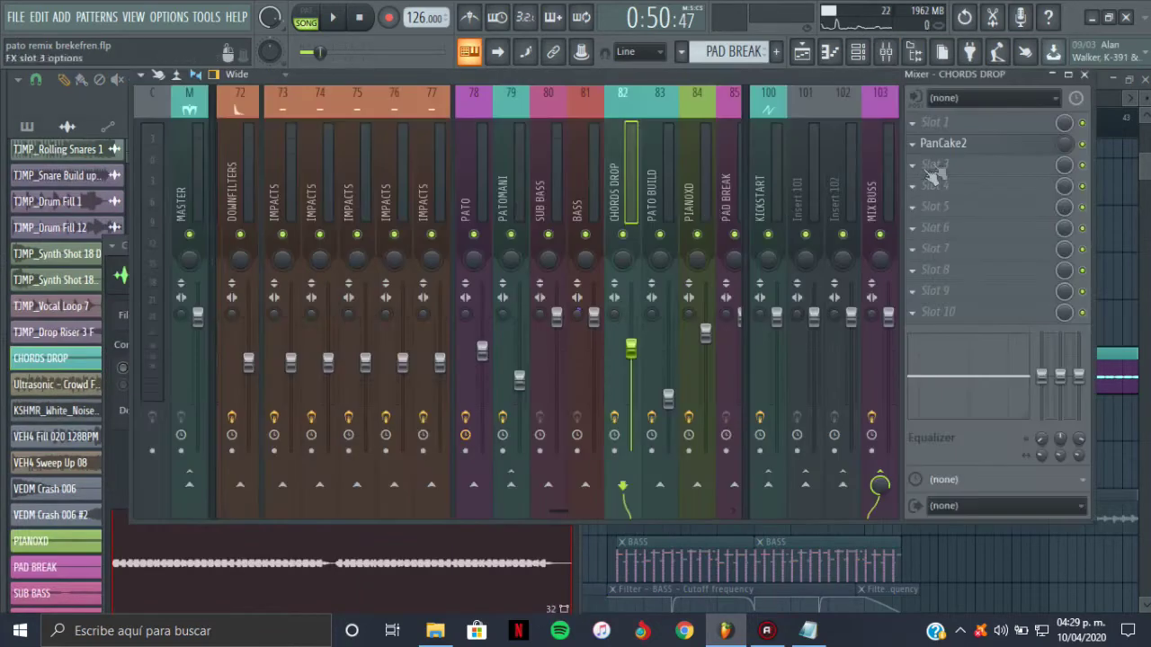
click(943, 143)
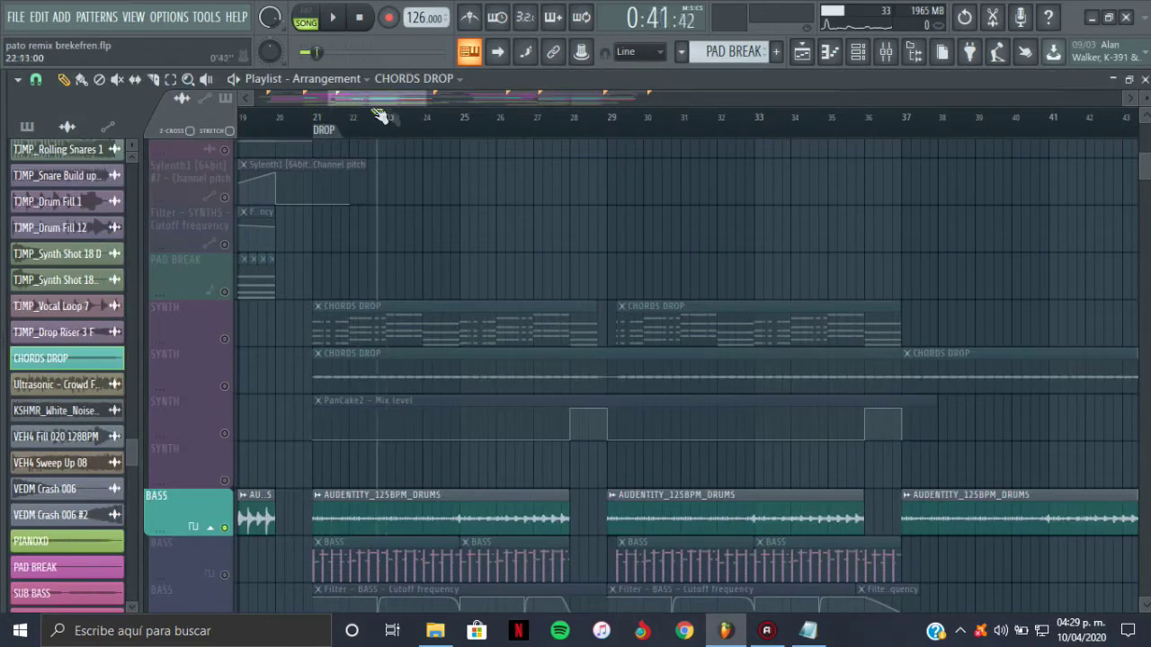
Play the soloed AUDENTITY_125BPM_DRUMS clip after the drop, and select a Sylenth1 channel used by the CHORDS DROP pattern.
drag(387, 119, 433, 126)
key(space)
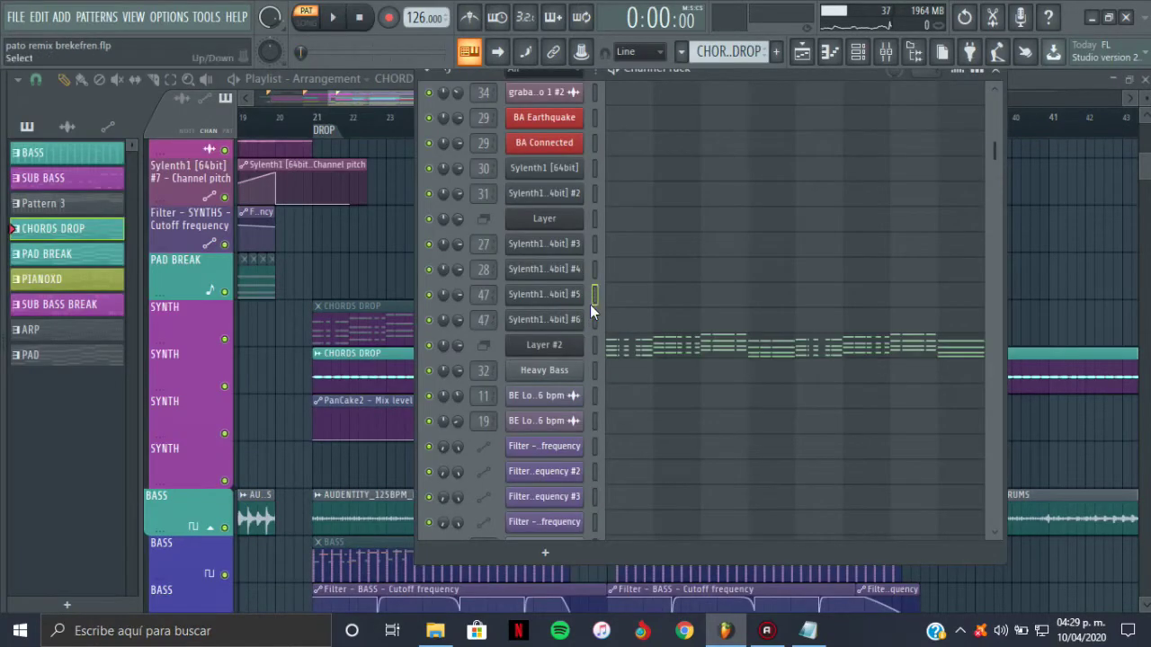
click(594, 319)
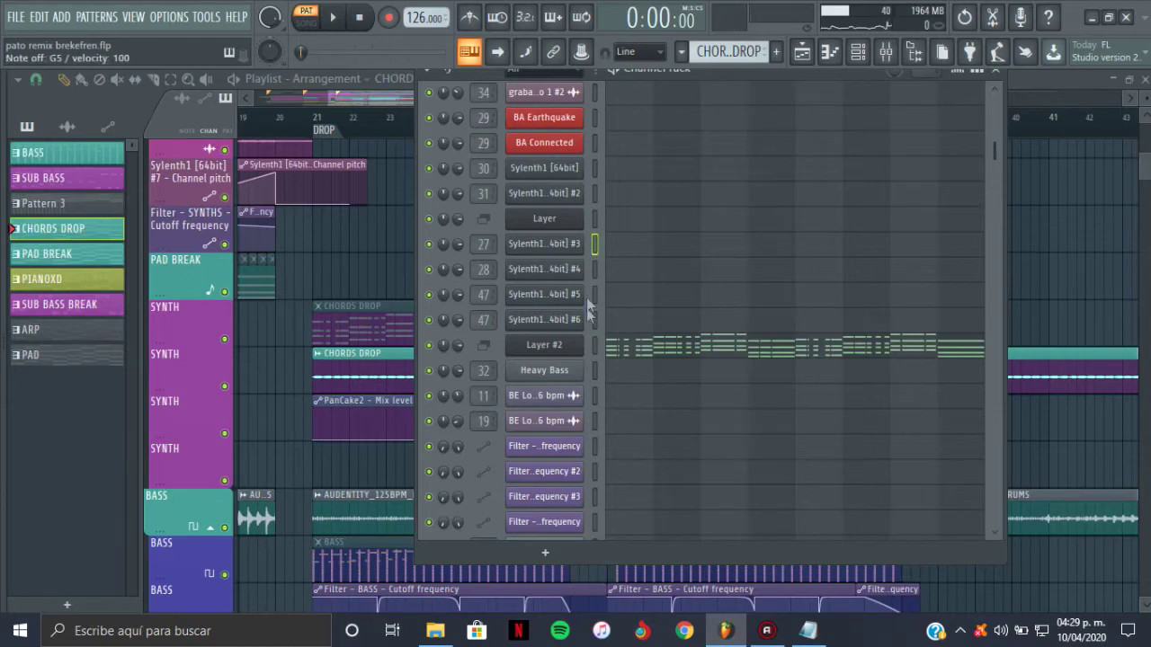
Inspect Fruity parametric EQ 2, CamelCrusher and ValhallaRoom on SYNTHS mixer track 47, and return to the playlist.
click(886, 51)
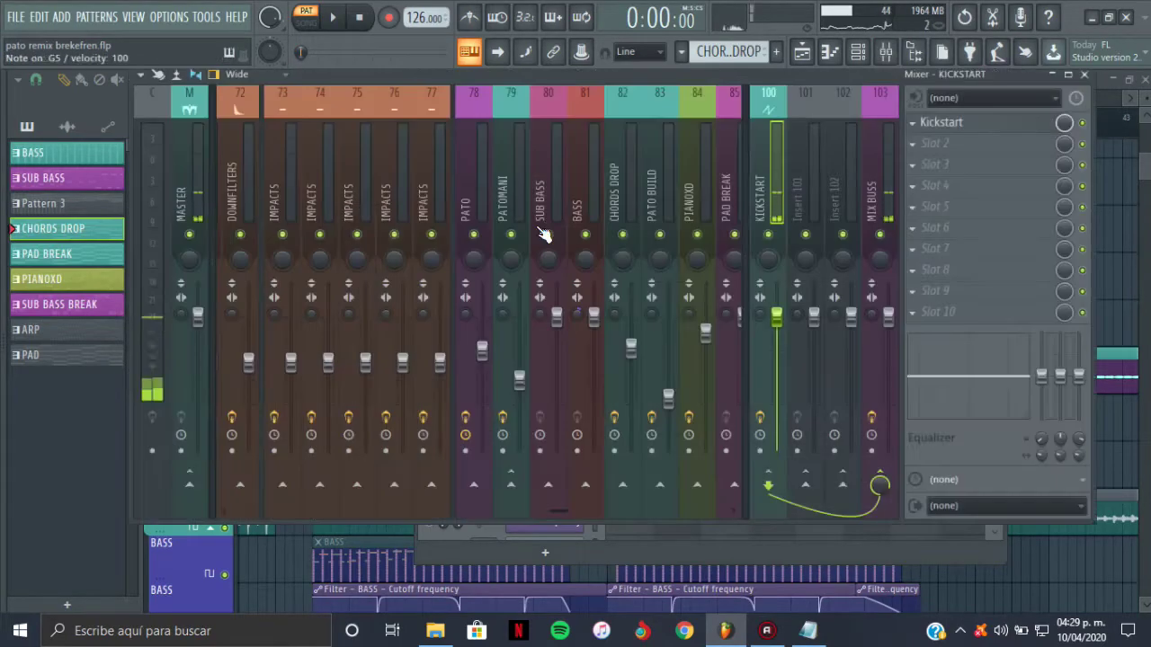
drag(560, 511, 411, 524)
key(b)
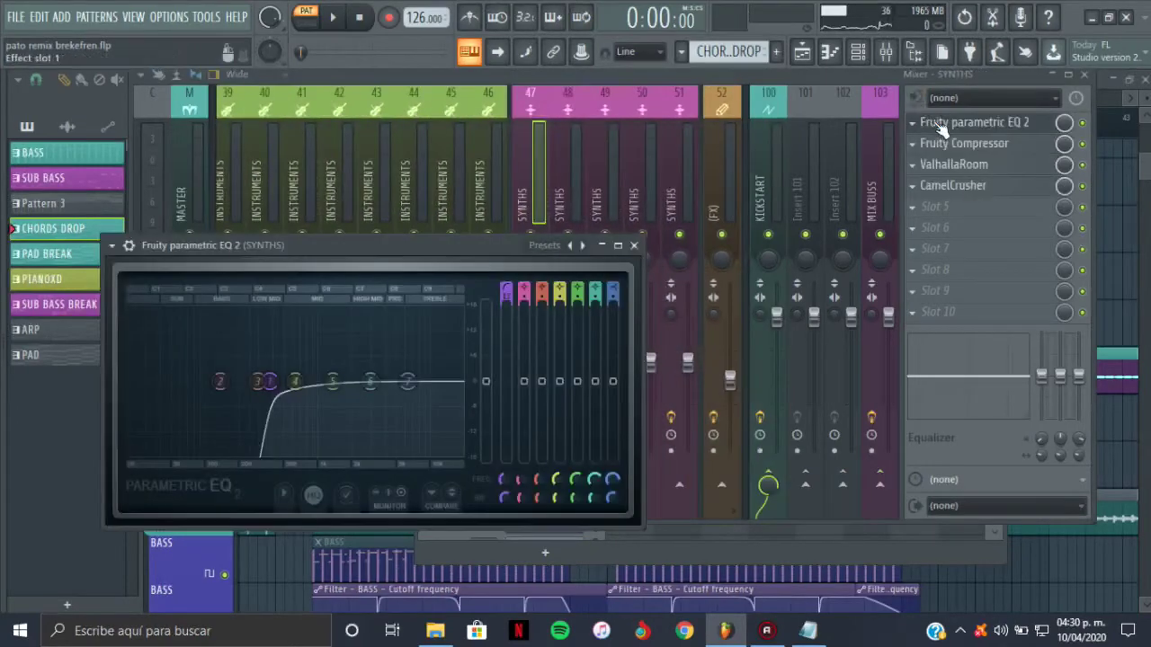
click(939, 126)
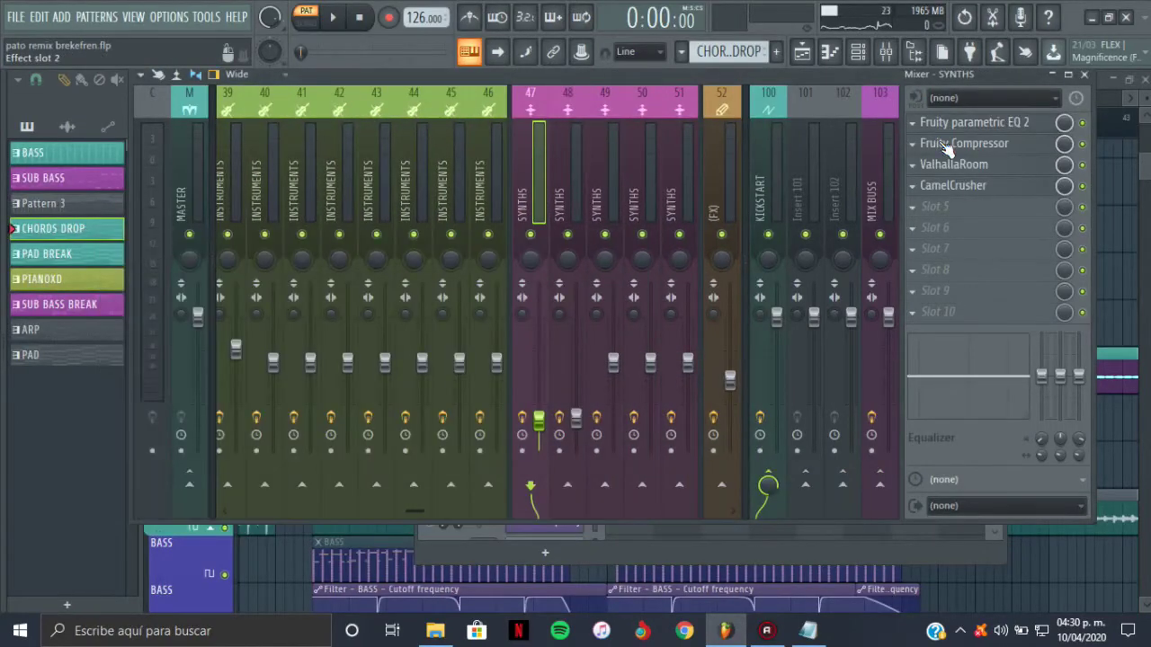
click(942, 185)
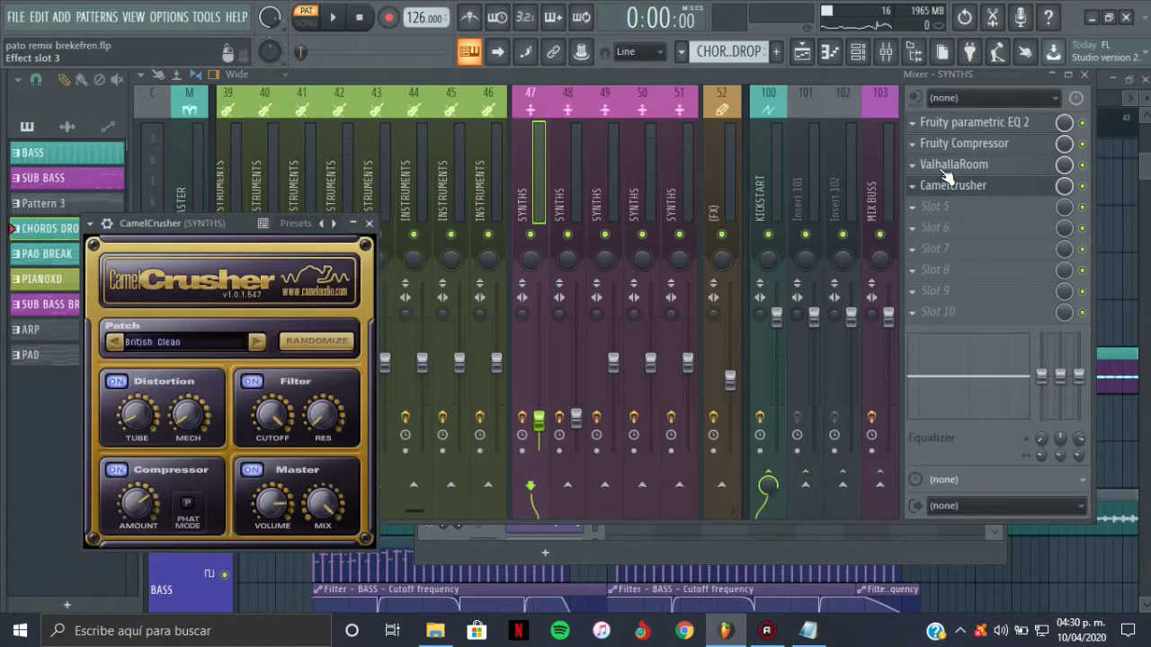
click(949, 165)
click(801, 51)
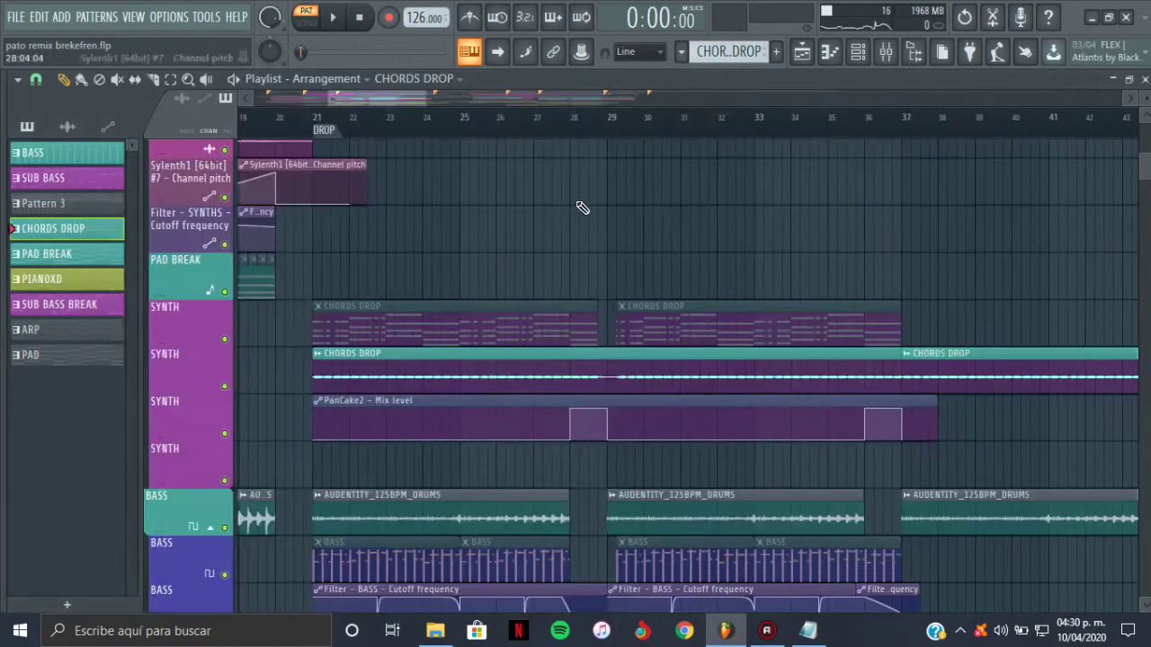
Solo the BASS audio track with its filter cutoff automation track and play them from the drop.
click(341, 132)
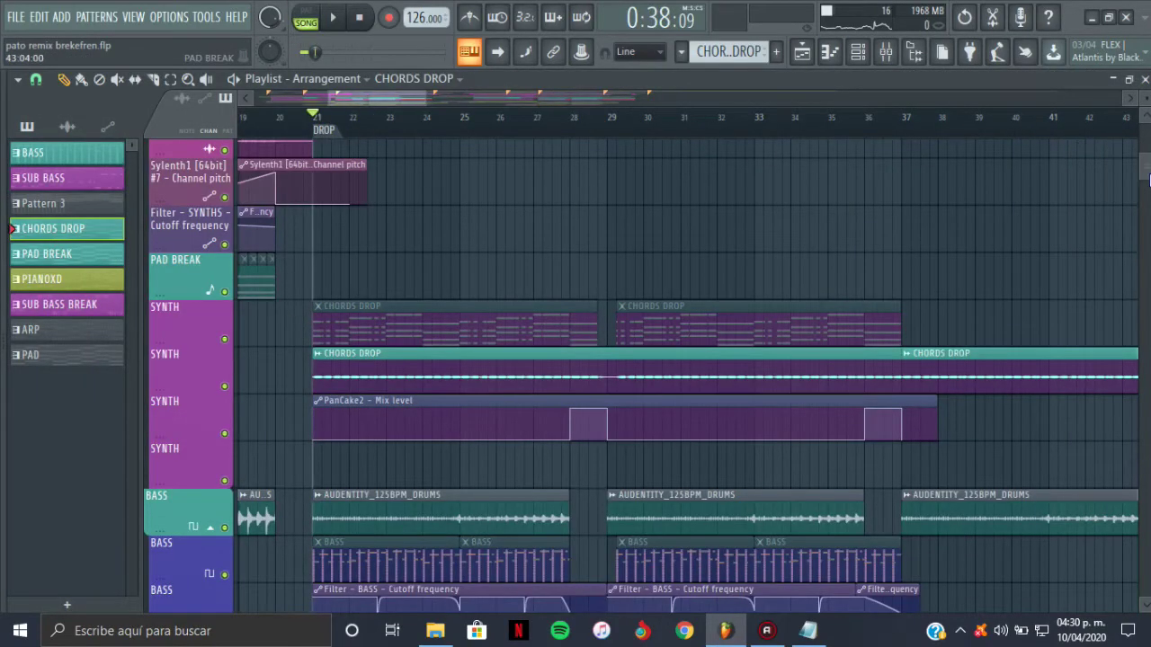
scroll(368, 247, down, 8)
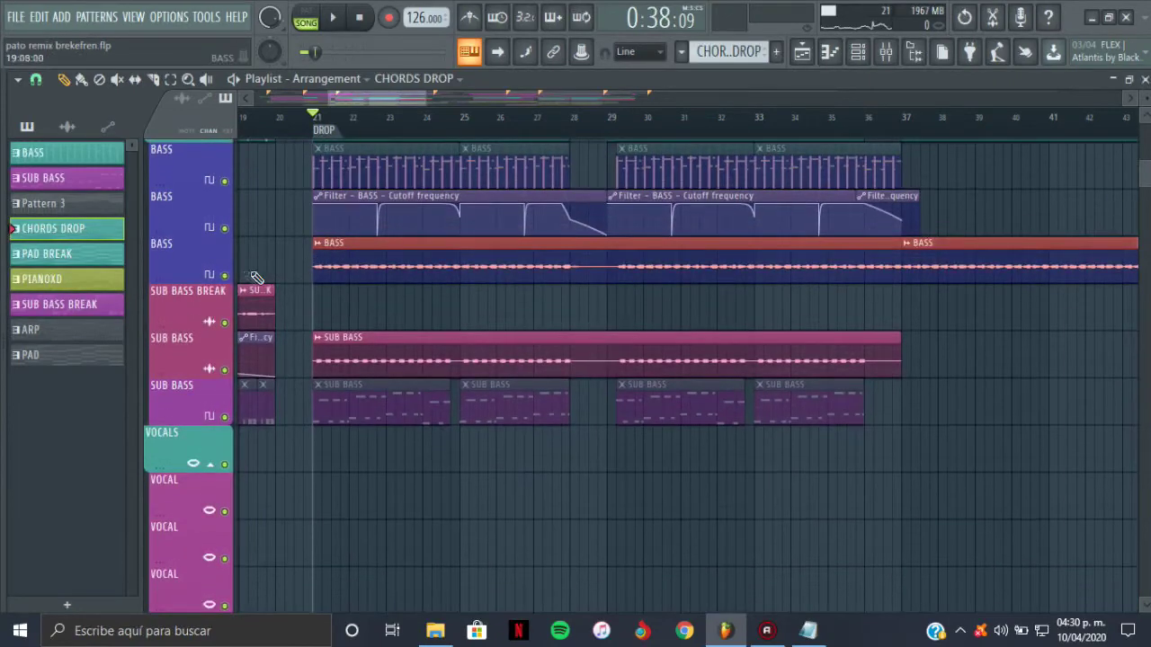
ctrl+click(225, 275)
click(225, 228)
key(space)
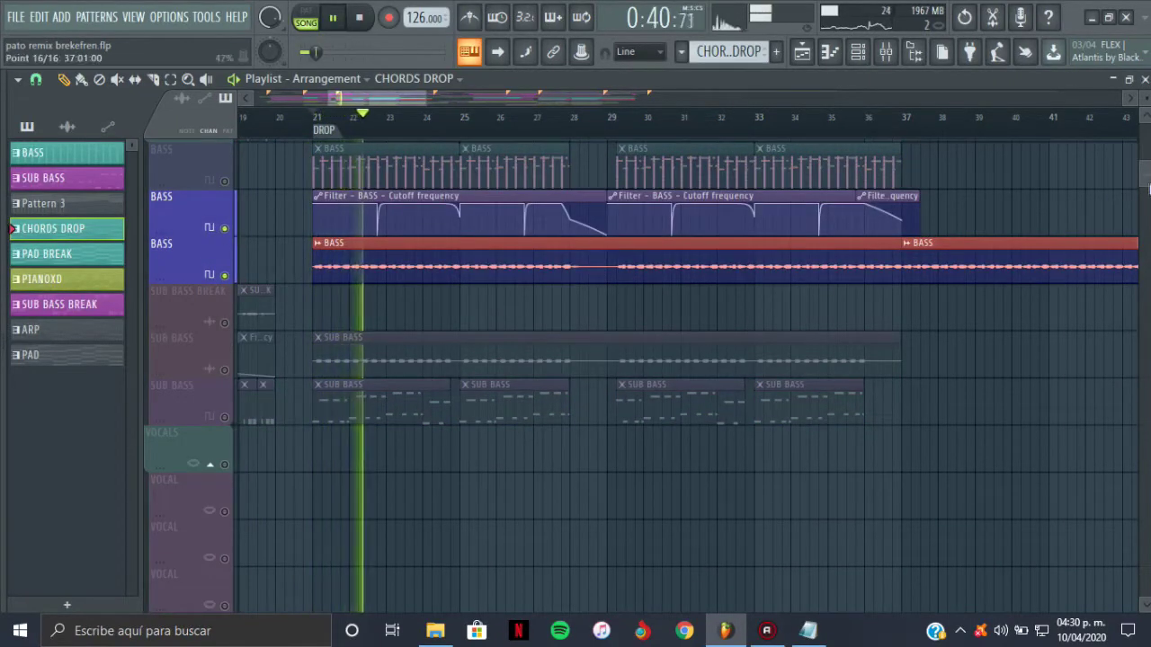
drag(1149, 188, 1147, 185)
key(space)
Select the BASS pattern and audition its channels in the channel rack, including Heavy Bass and Layer.
click(433, 262)
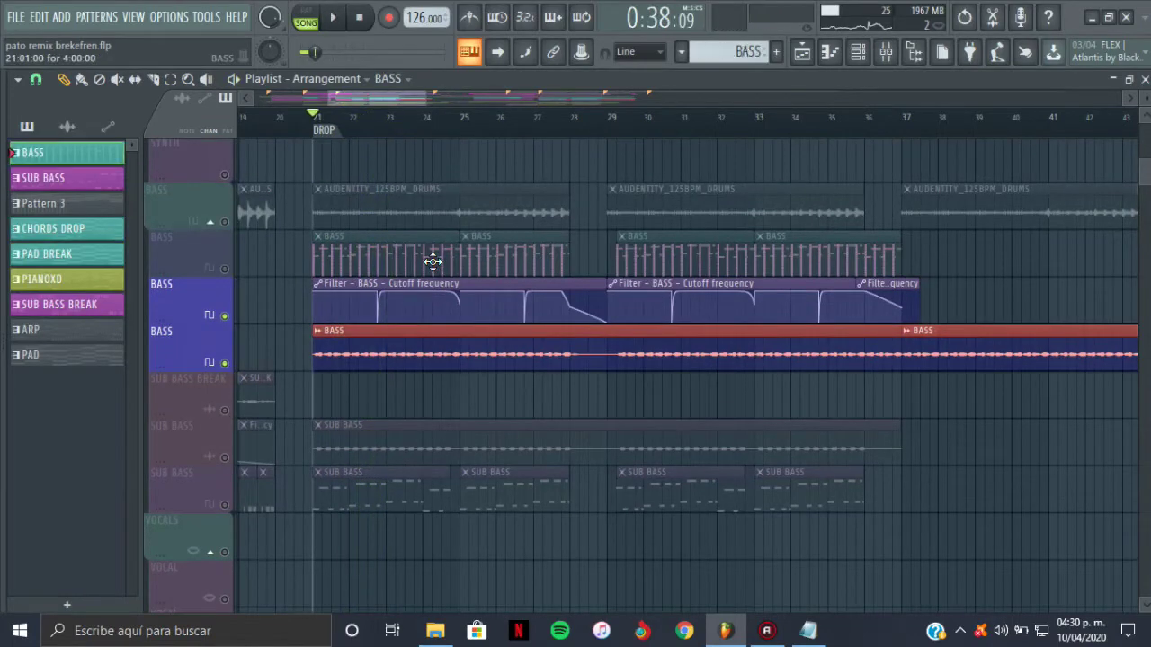
click(858, 53)
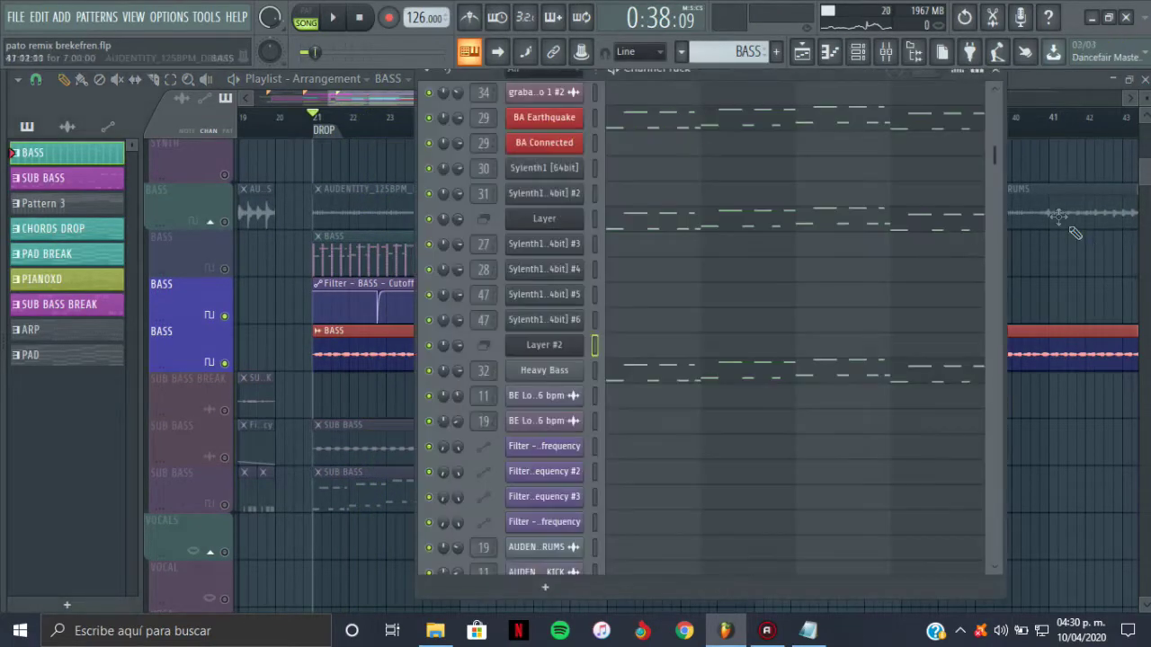
drag(996, 156, 995, 145)
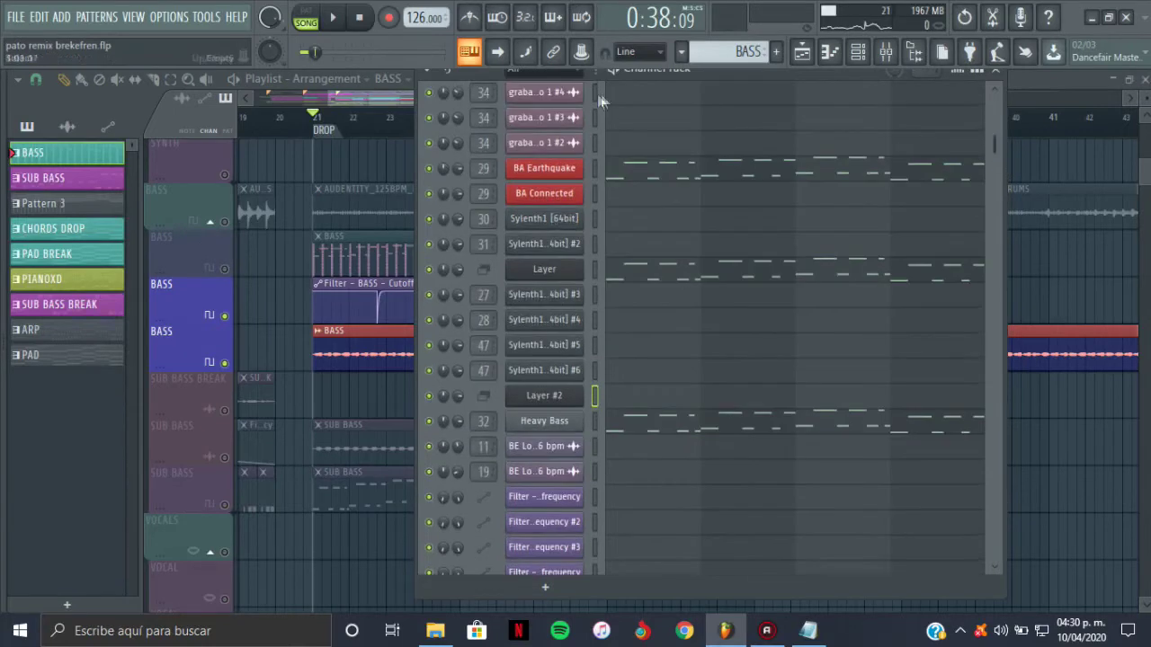
key(l)
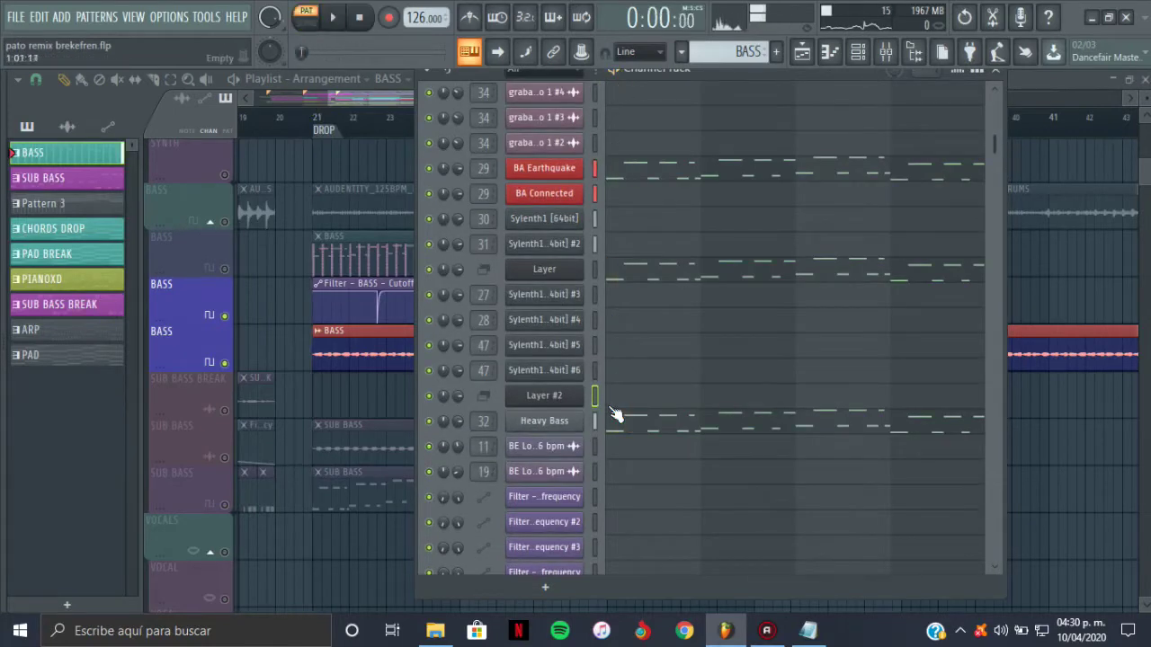
key(v)
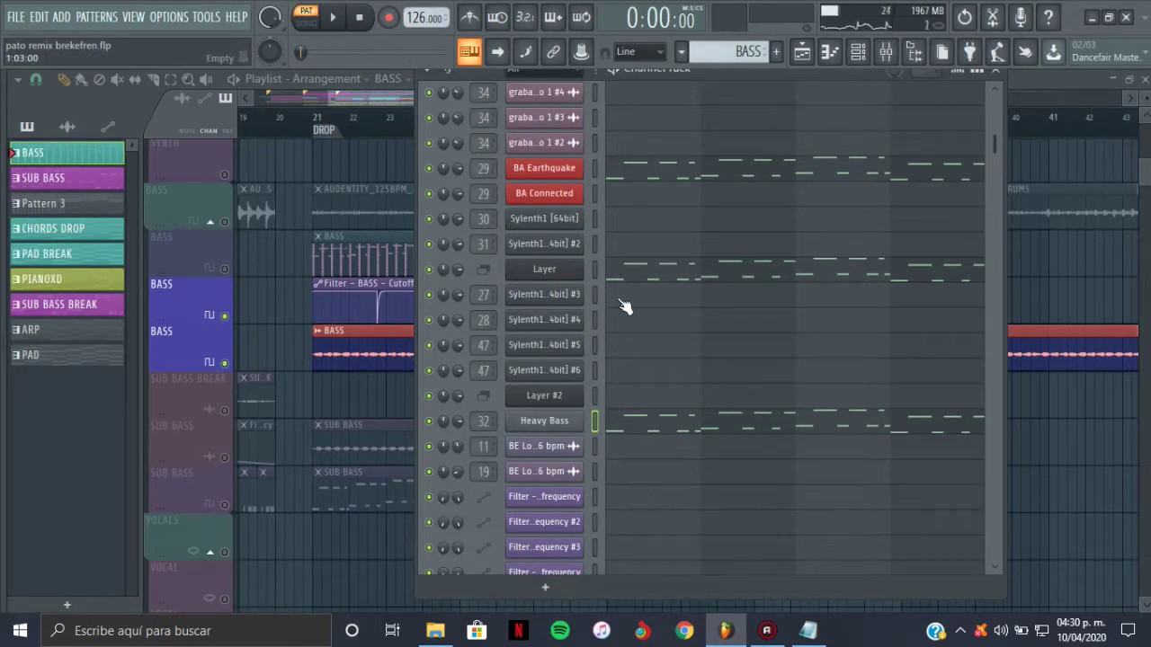
click(594, 269)
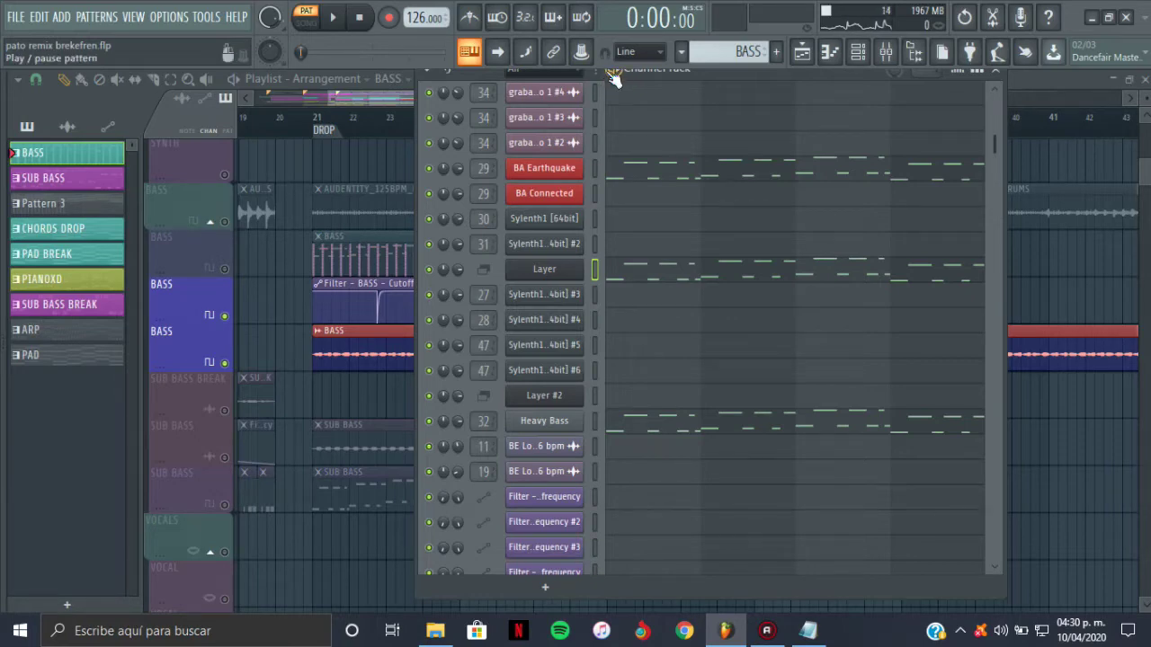
click(610, 71)
Inspect Fruity parametric EQ 2 and Fruity Compressor on BASS mixer track 29, and select BASS mixer track 31.
click(890, 56)
key(space)
drag(423, 510, 311, 509)
scroll(324, 510, down, 3)
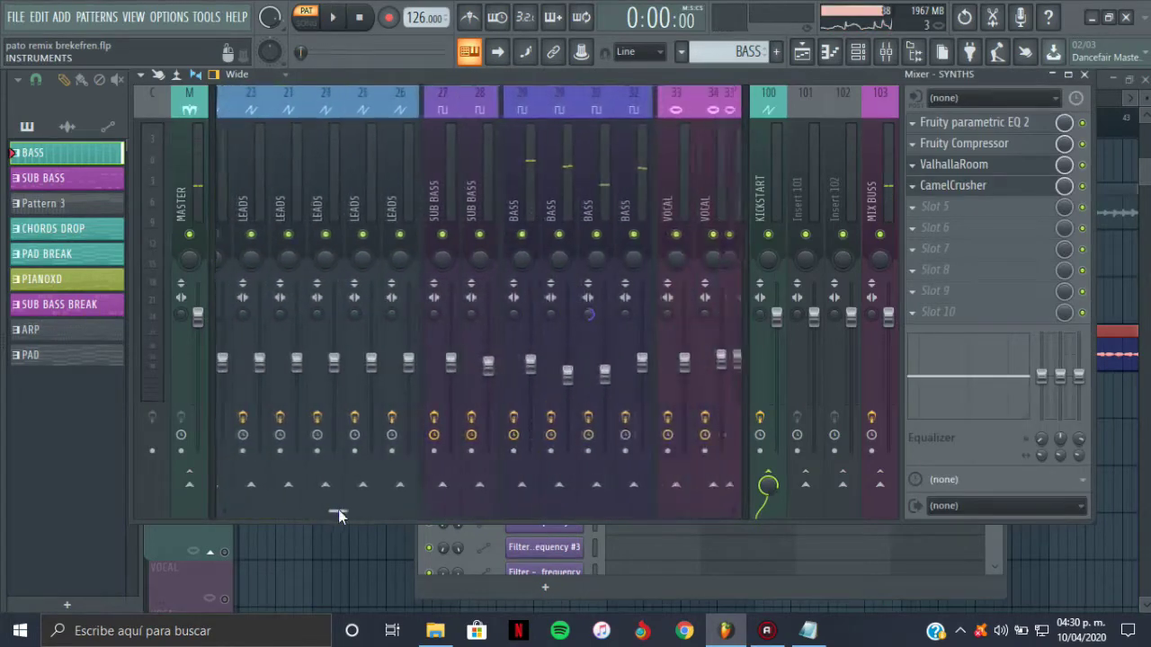
click(509, 167)
click(538, 178)
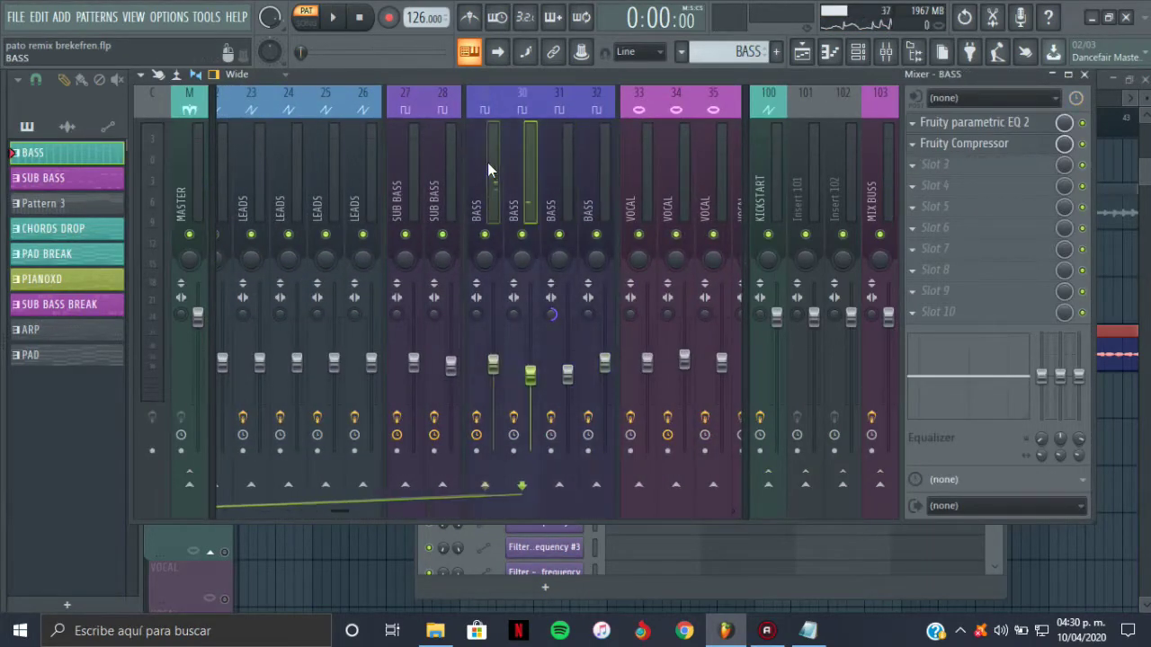
click(501, 162)
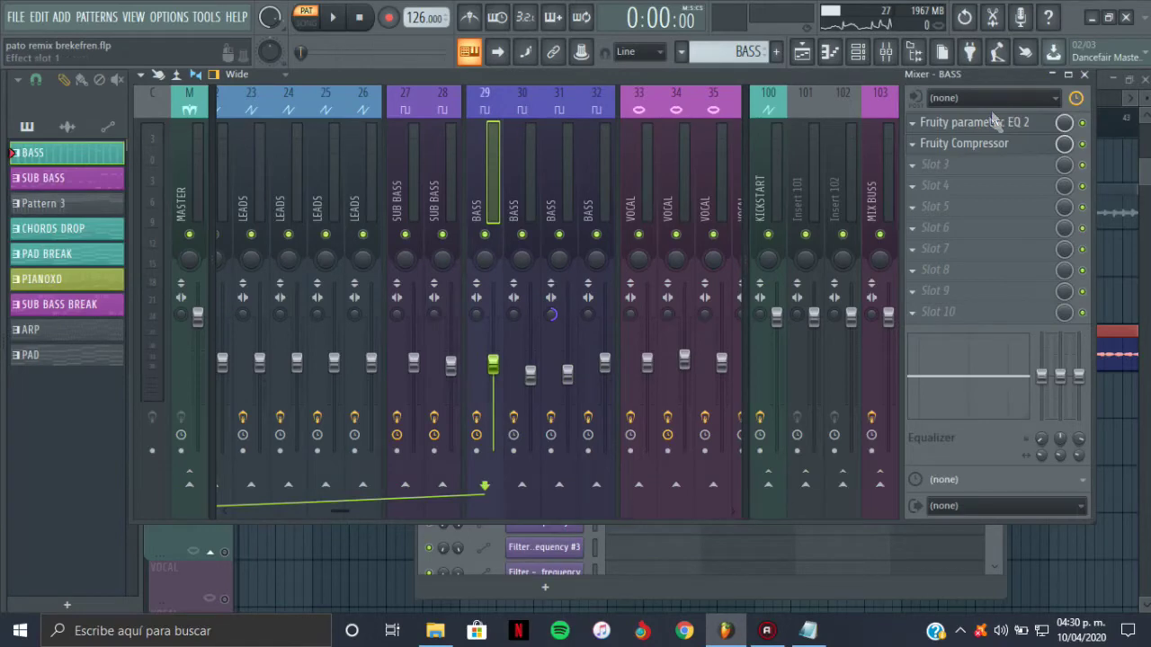
click(991, 115)
click(960, 146)
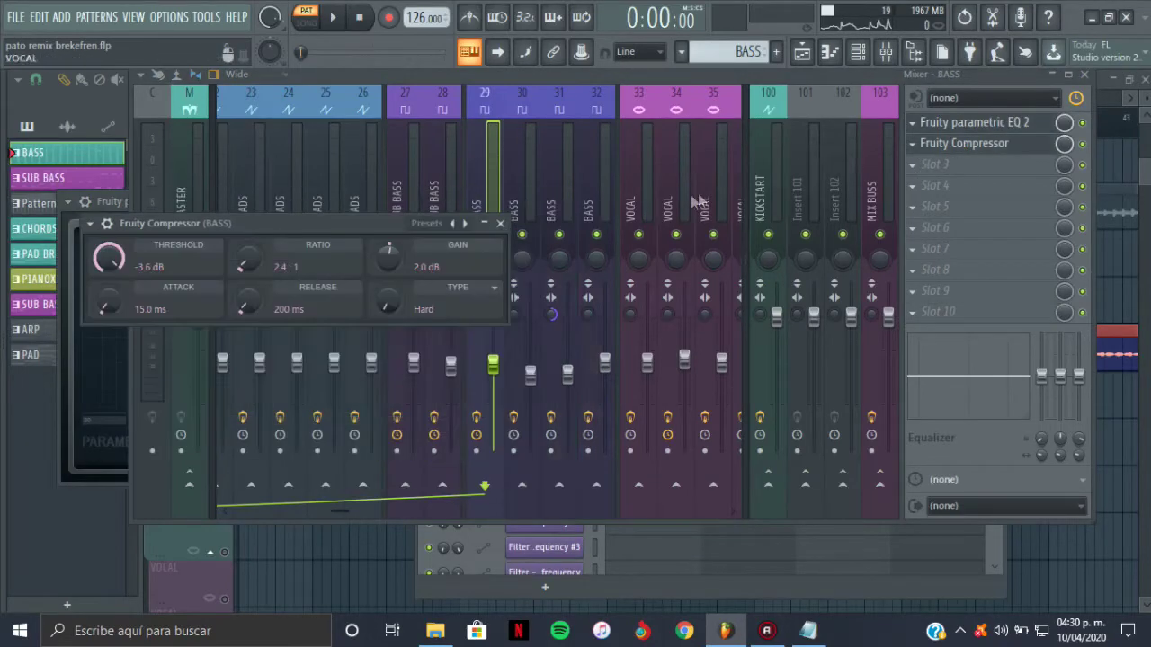
click(500, 223)
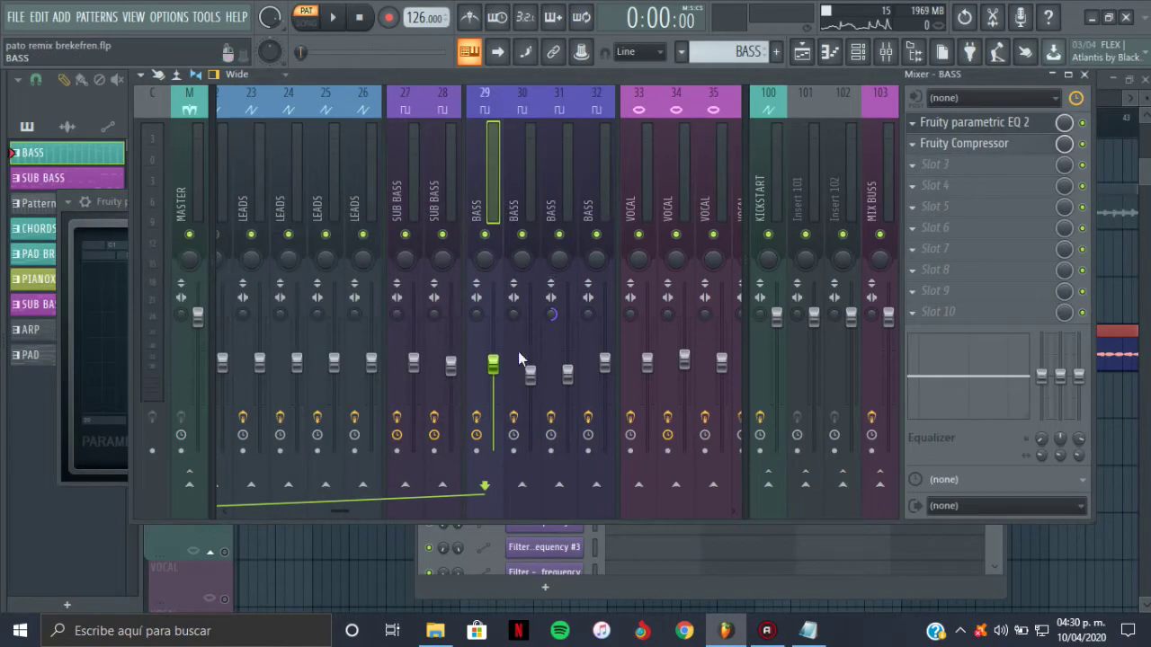
click(542, 308)
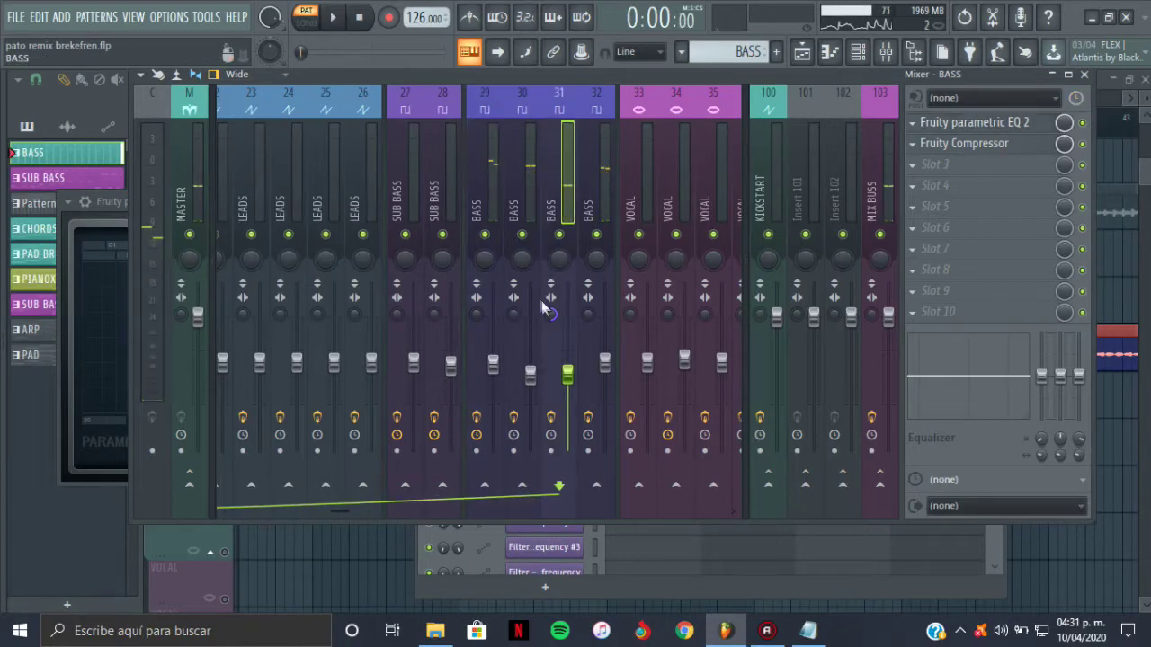
Inspect Fruity parametric EQ 2 and CamelCrusher on the BASS bus, mixer track 4.
drag(352, 509, 239, 511)
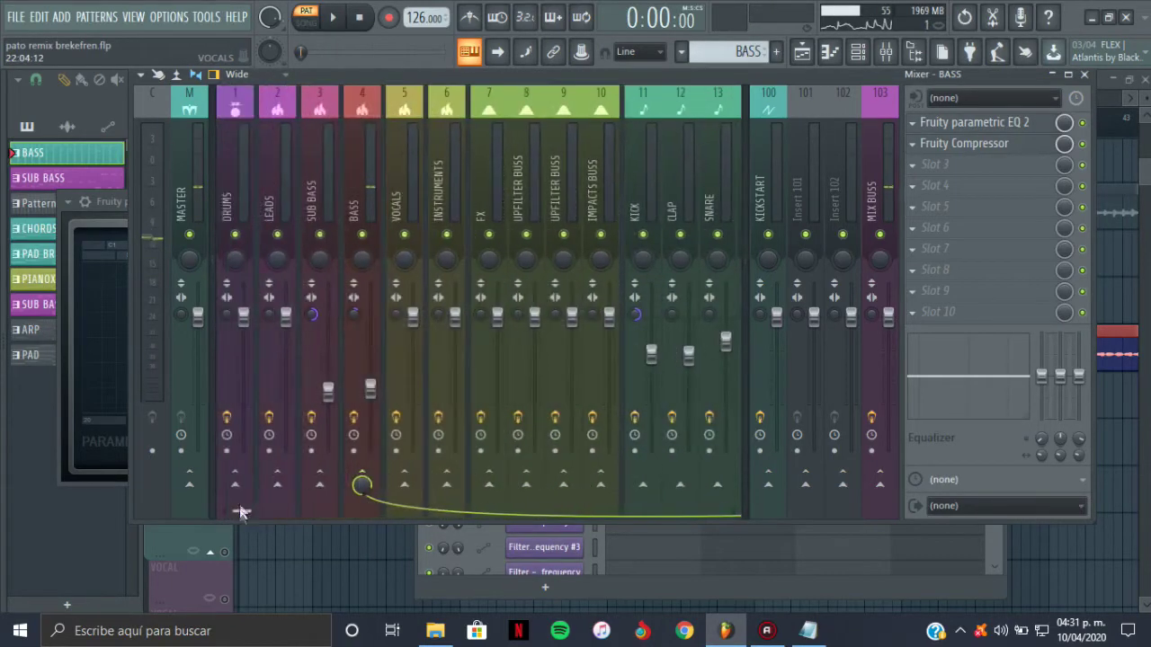
click(351, 193)
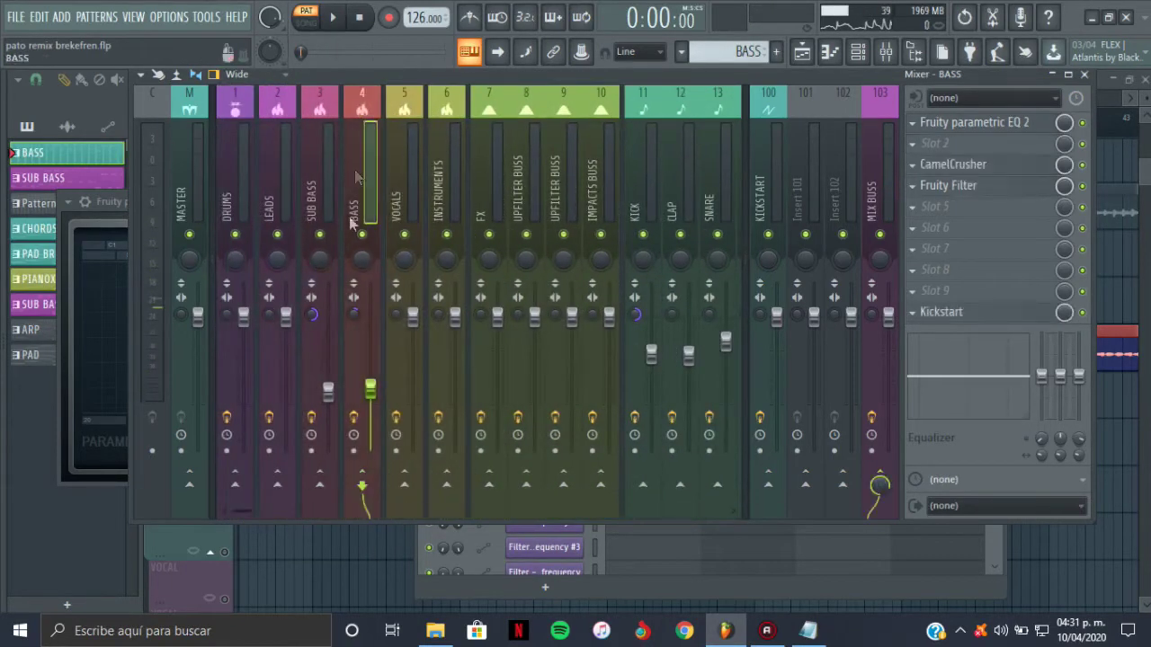
click(996, 124)
click(589, 202)
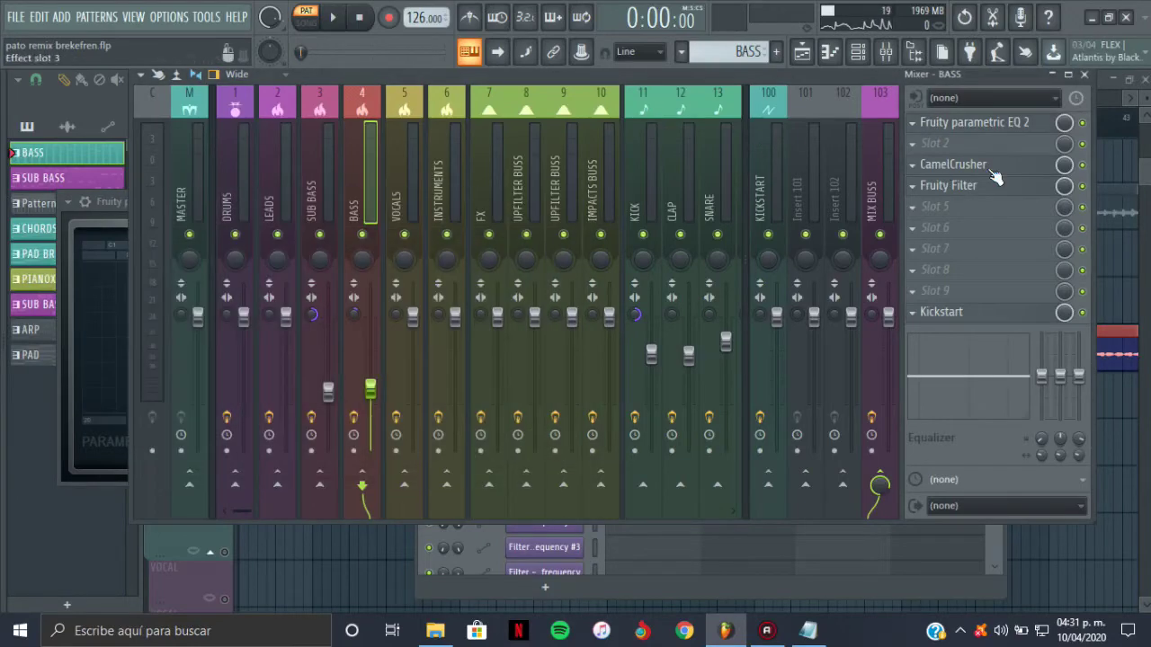
click(992, 168)
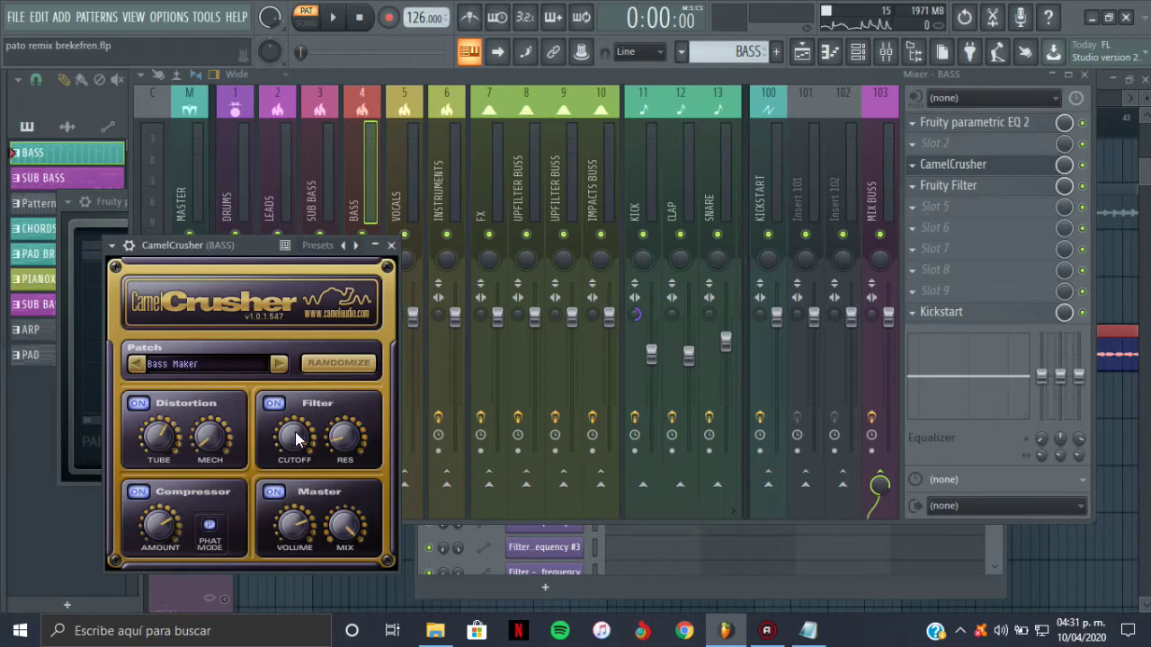
click(391, 244)
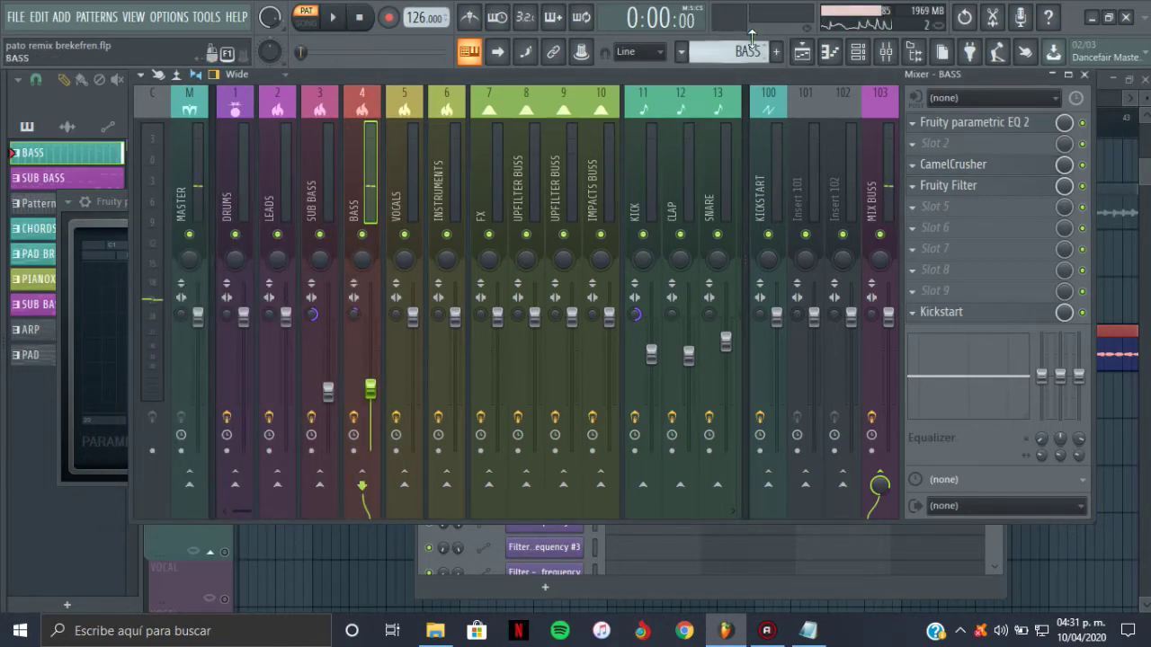
Play the soloed BASS audio with its filter cutoff automation from the drop and again from around bar 24.
click(801, 51)
click(311, 130)
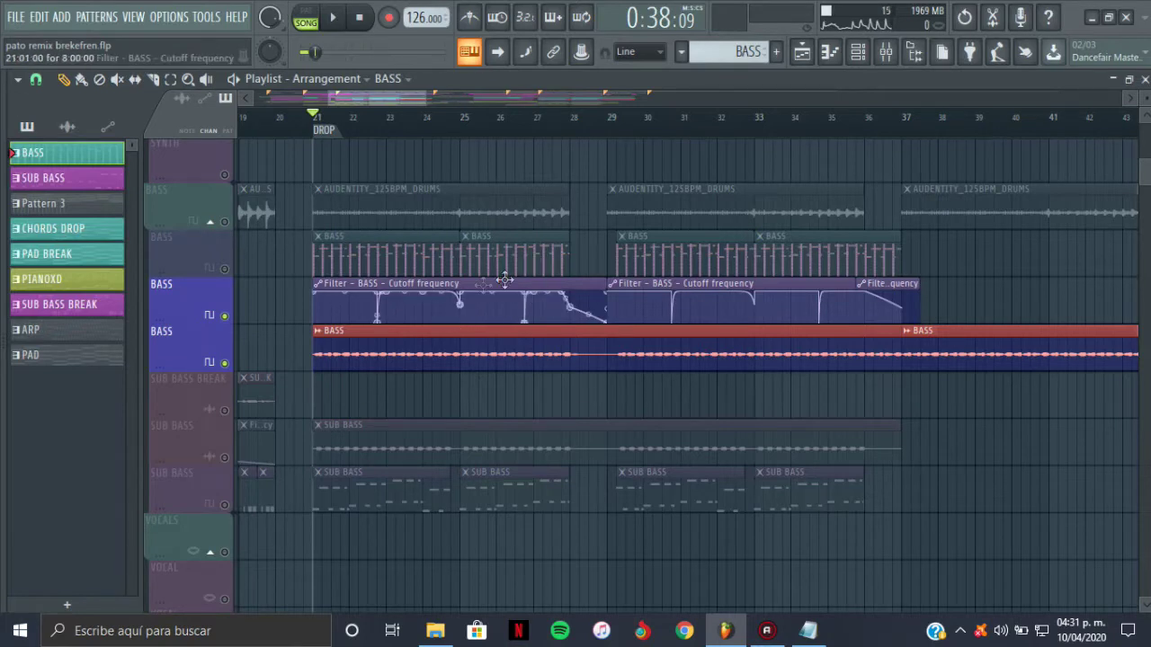
key(space)
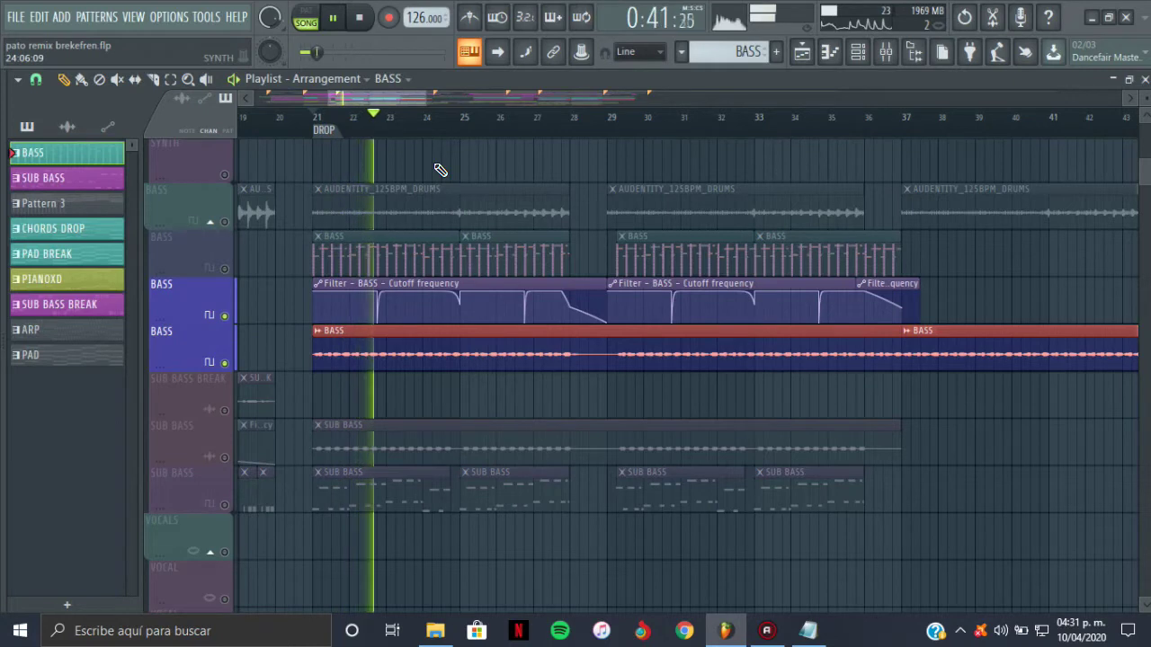
click(443, 118)
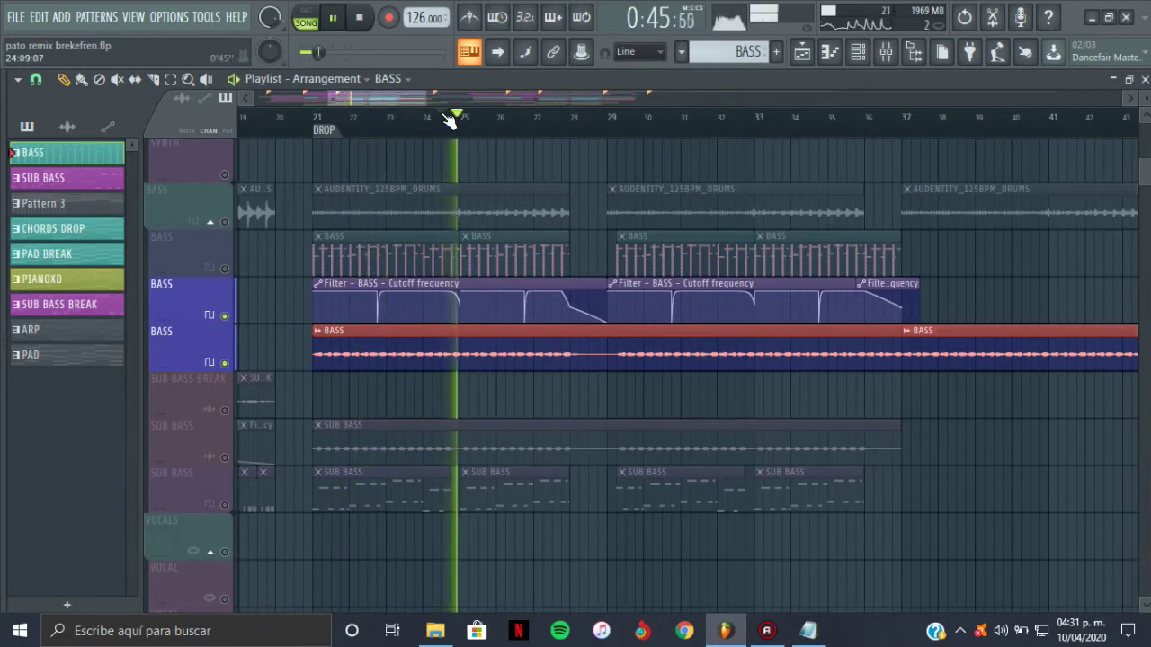
key(space)
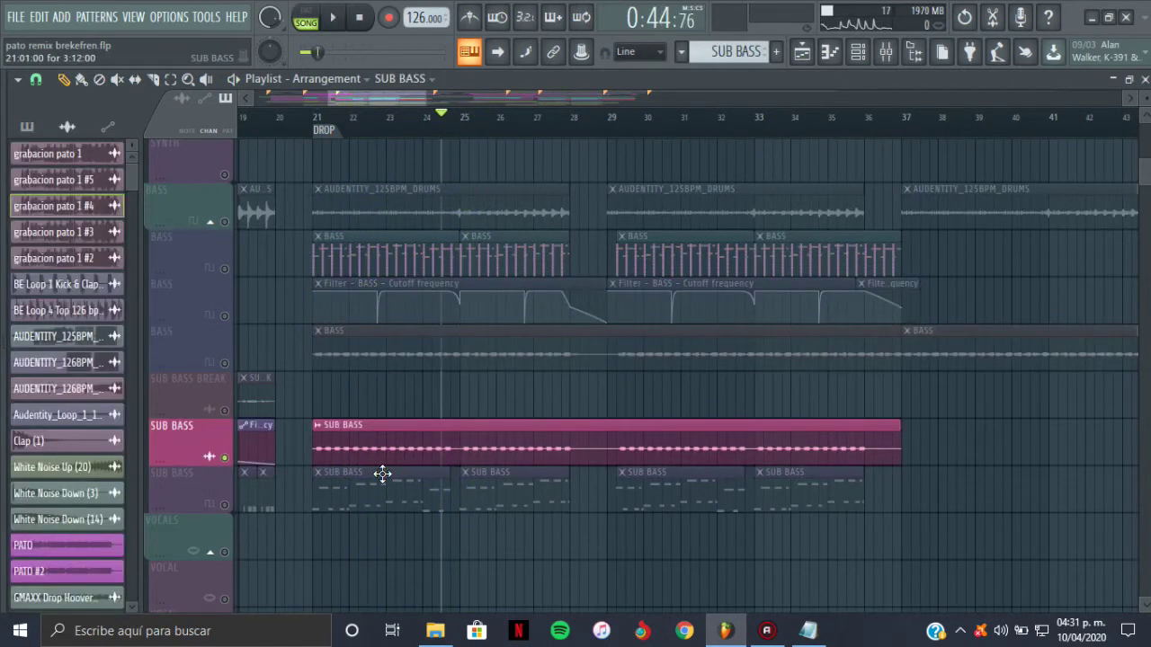
Play the soloed SUB BASS audio and pattern tracks from the drop, with the SUB BASS pattern open in the channel rack.
click(382, 474)
click(858, 52)
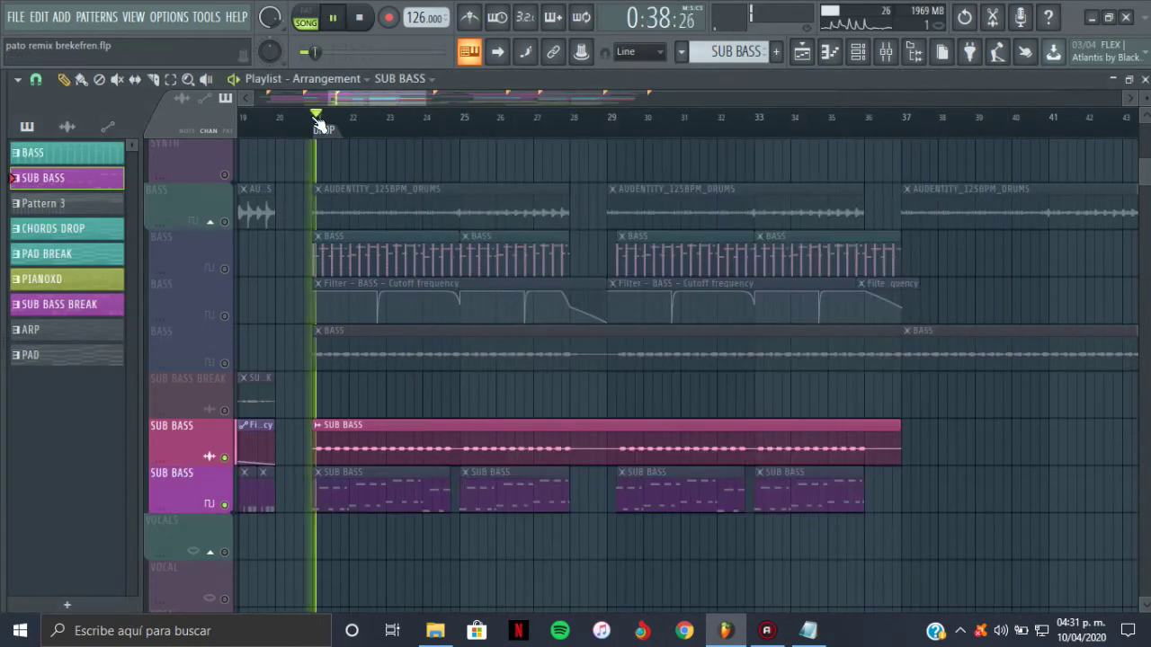
click(858, 53)
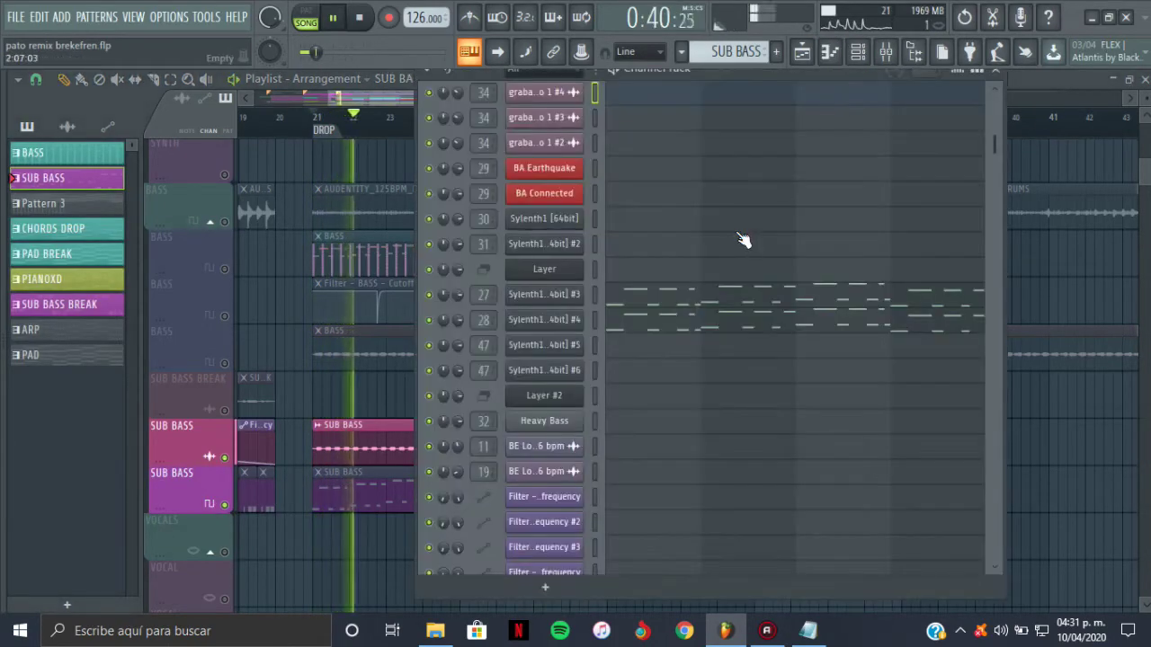
key(space)
Select the SUB BASS bus on mixer track 3 and audition the Sylenth1 #3 channel of the SUB BASS pattern.
key(F9)
click(324, 175)
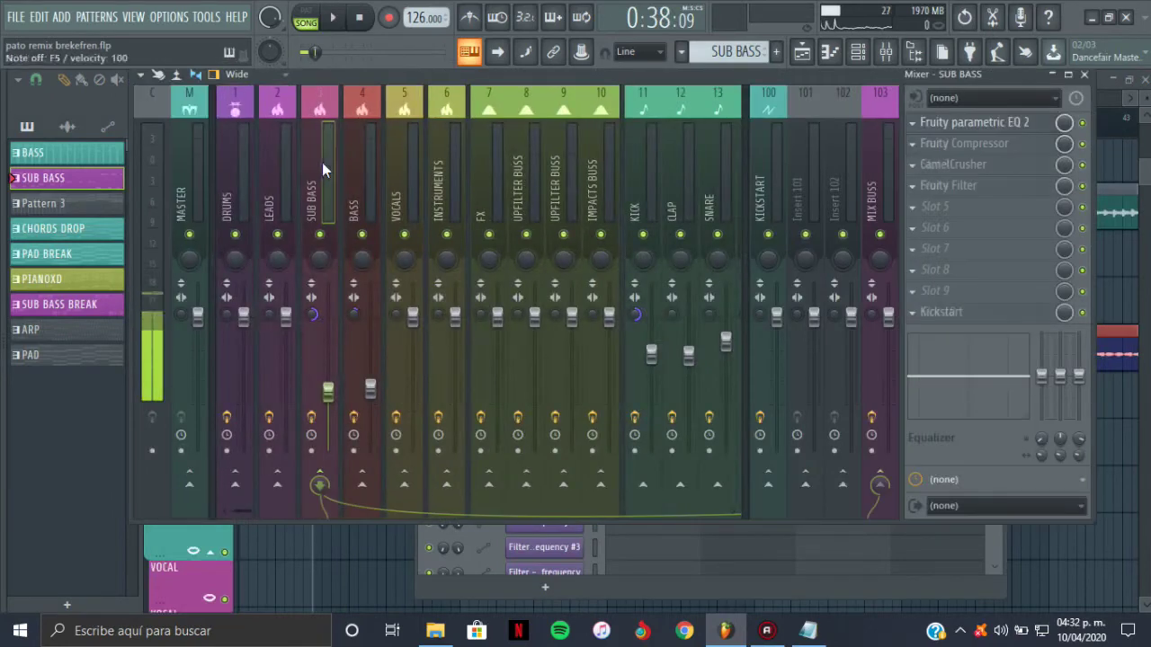
click(858, 52)
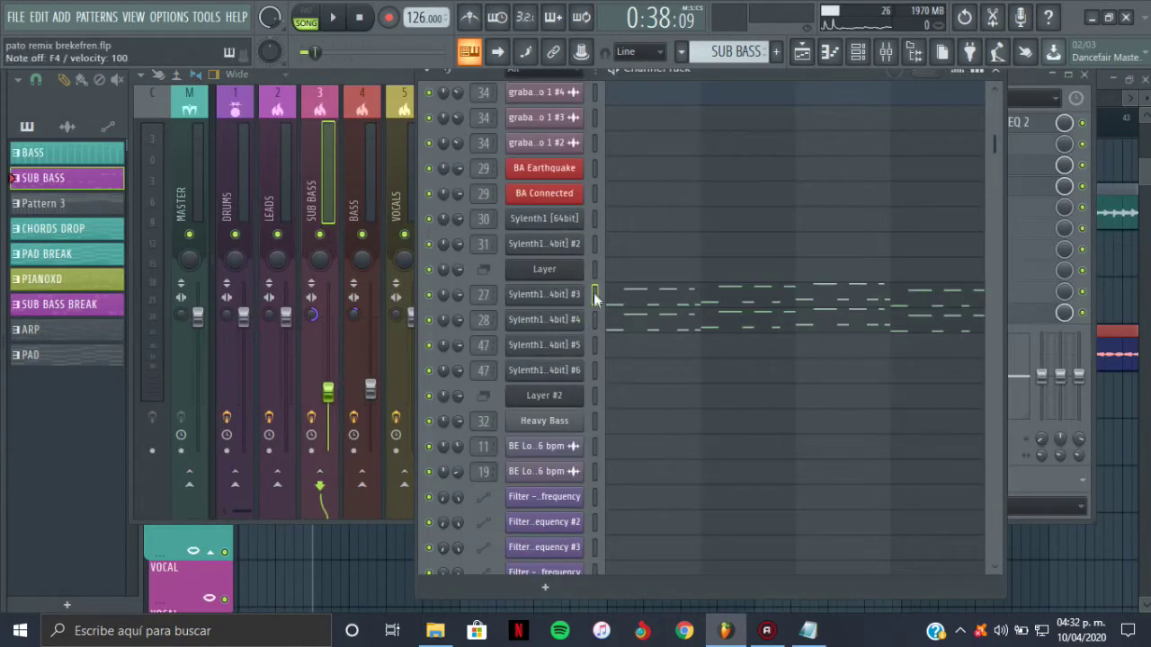
Solo the SUB BASS audio track in the playlist, play it from the drop, and unsolo it.
click(801, 52)
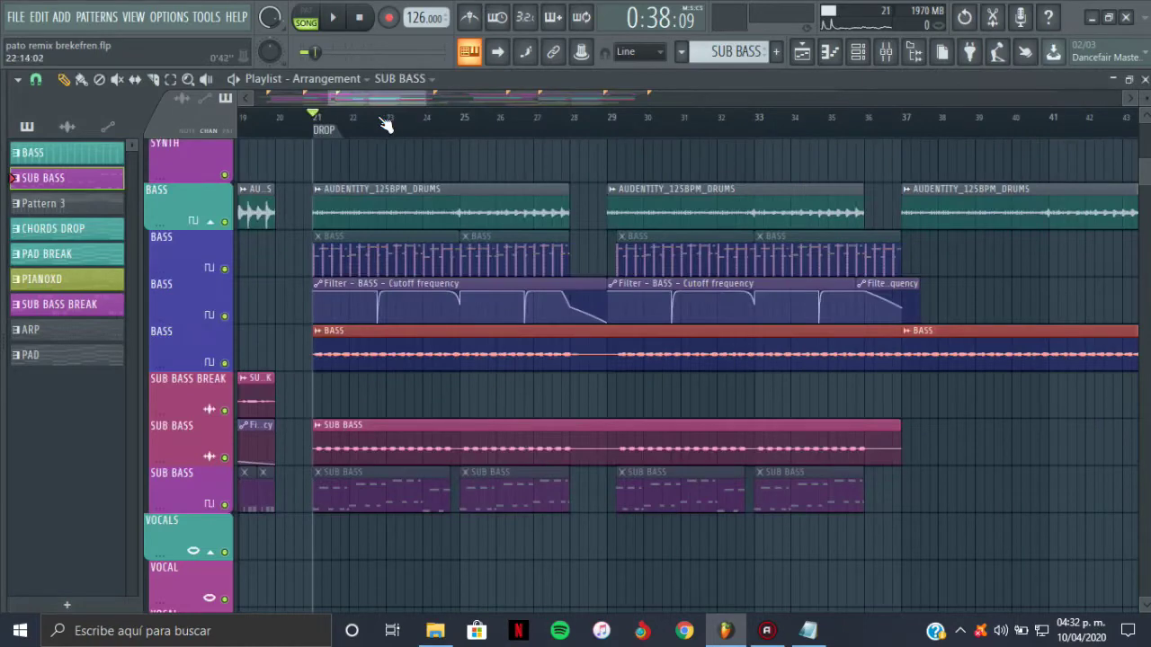
right_click(225, 458)
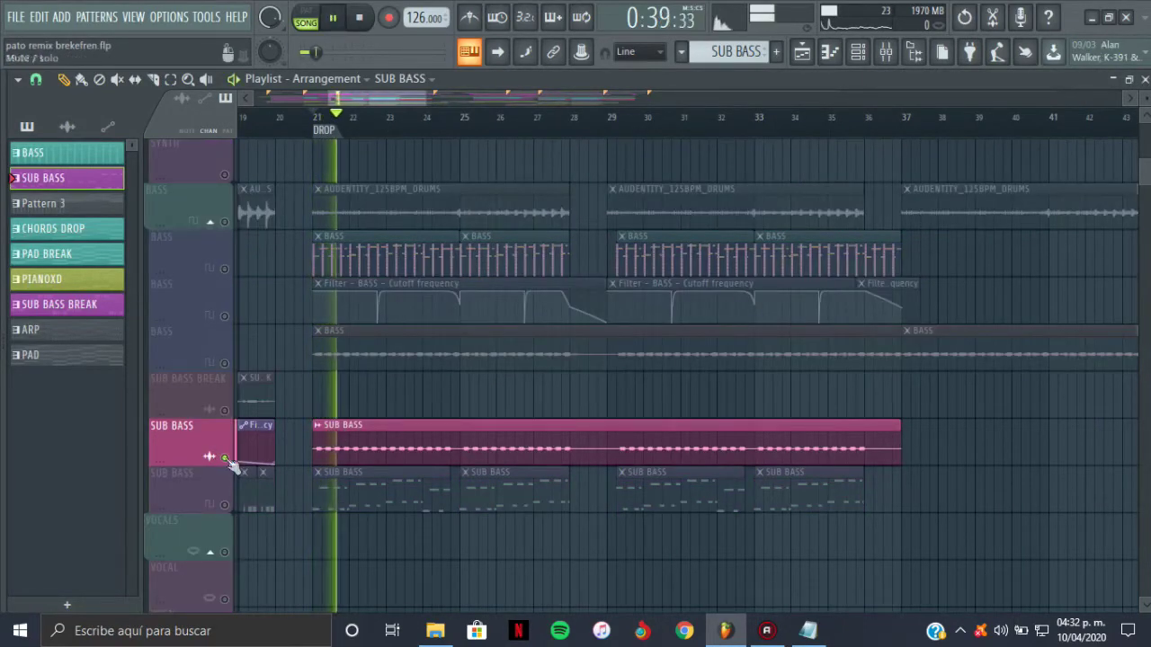
right_click(226, 458)
Inspect CamelCrusher and Kickstart on the SUB BASS bus, mixer track 3.
click(896, 49)
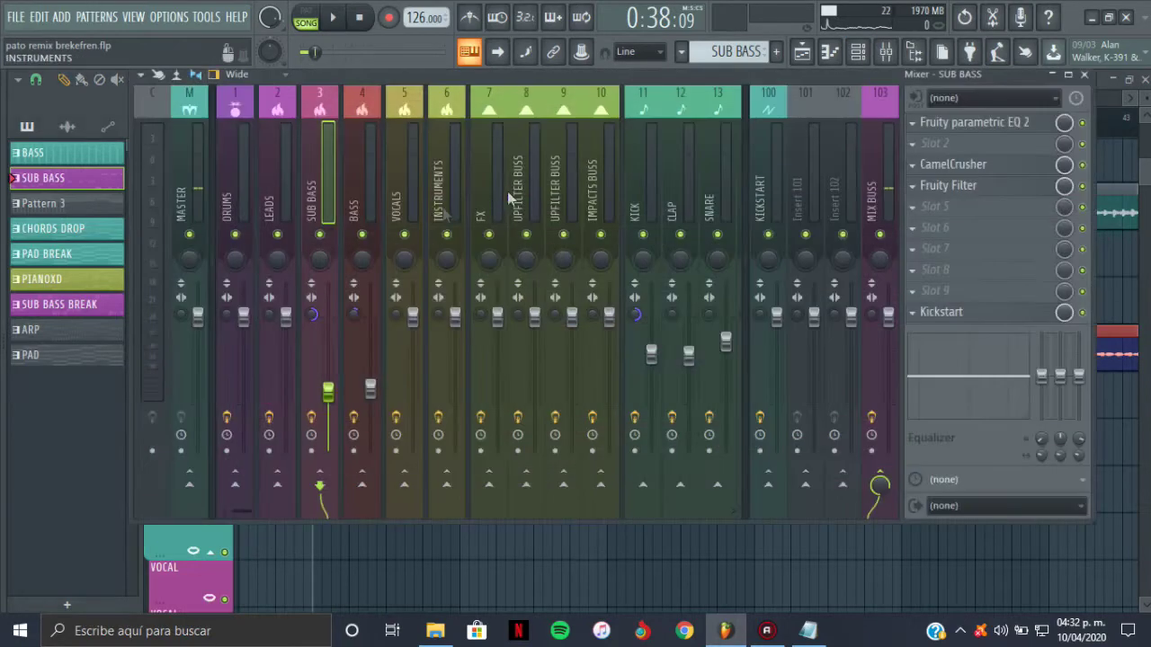
click(954, 164)
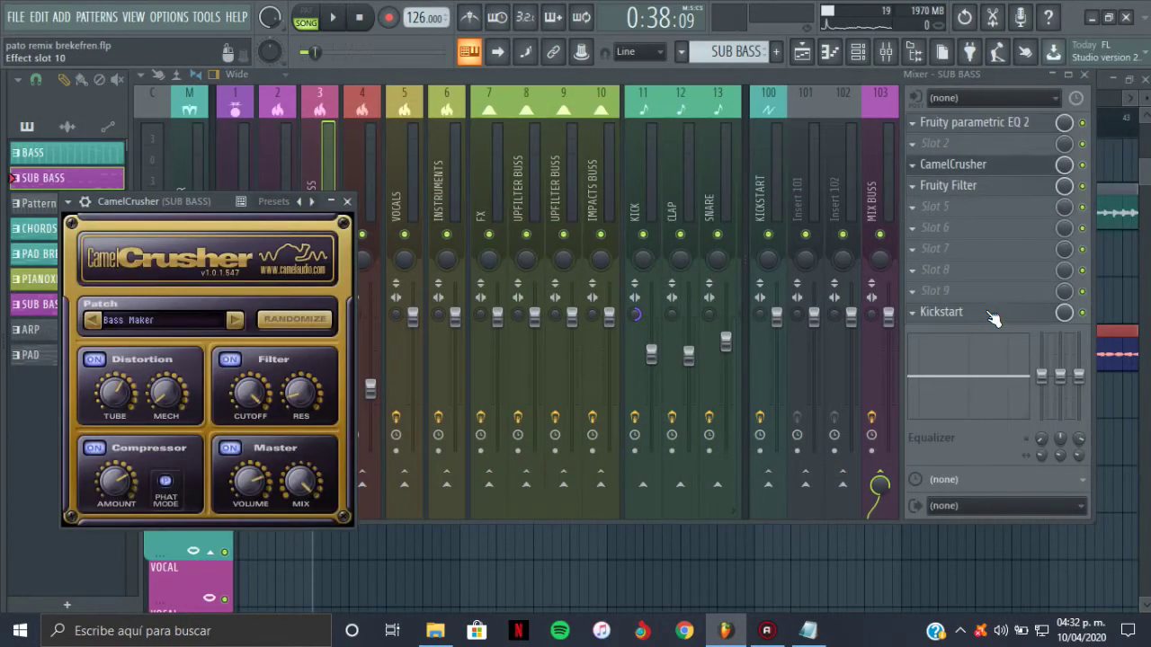
click(942, 312)
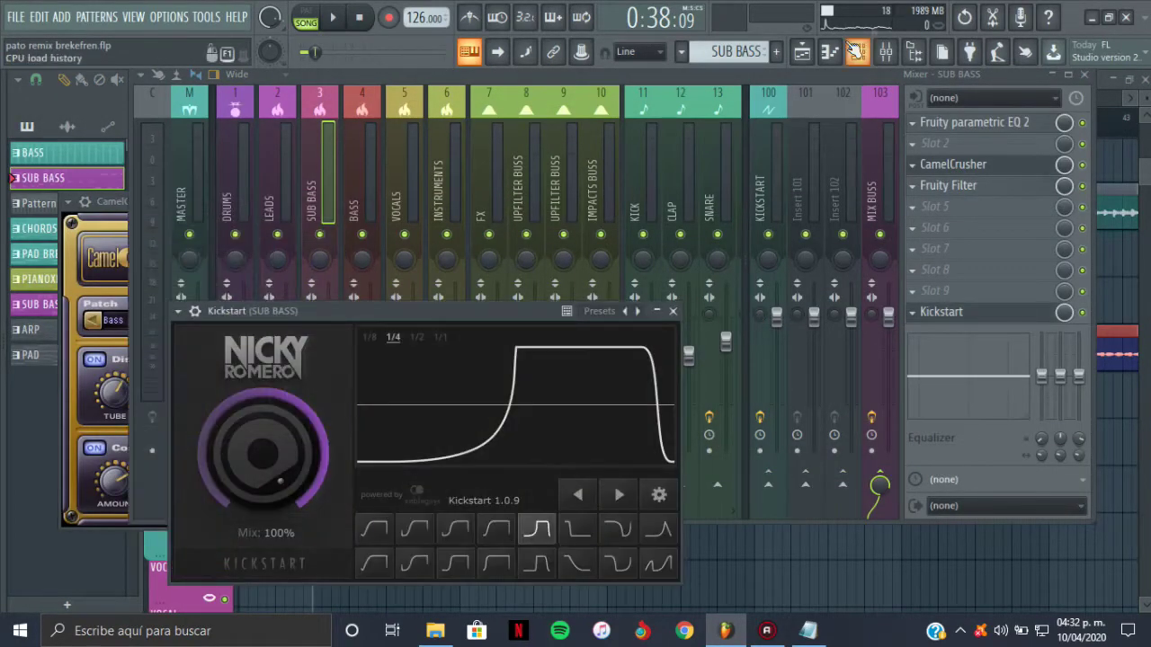
Solo playlist Track 71 together with Track 70, Track 69 and the FX track directly above them.
click(801, 51)
scroll(409, 159, down, 5)
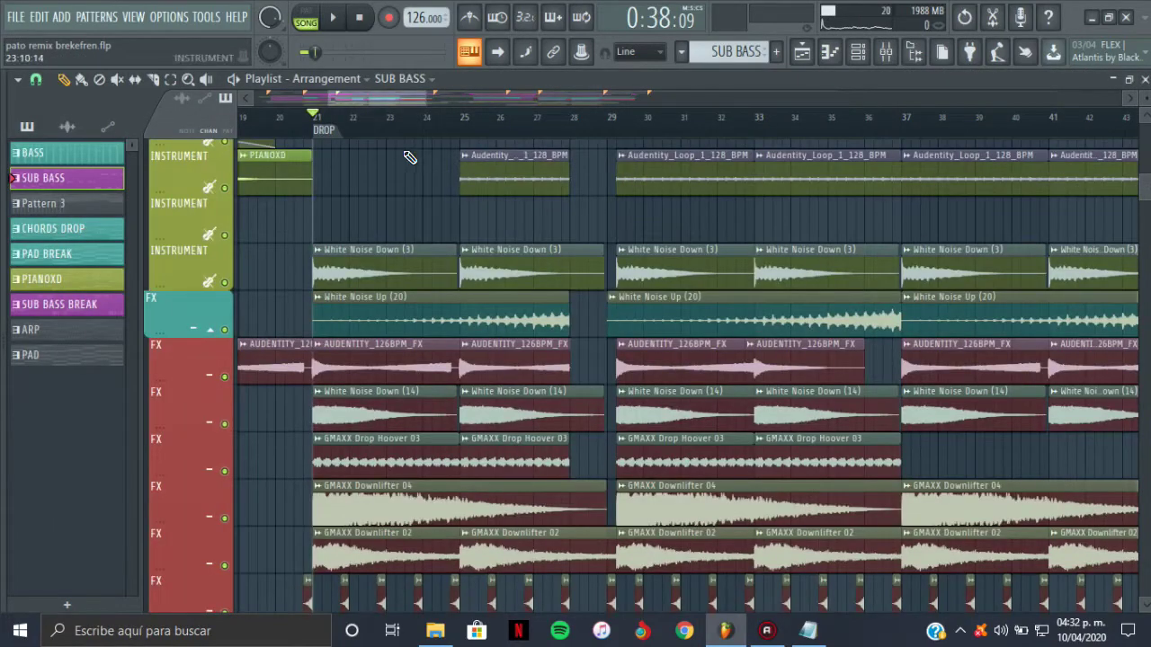
scroll(417, 110, down, 3)
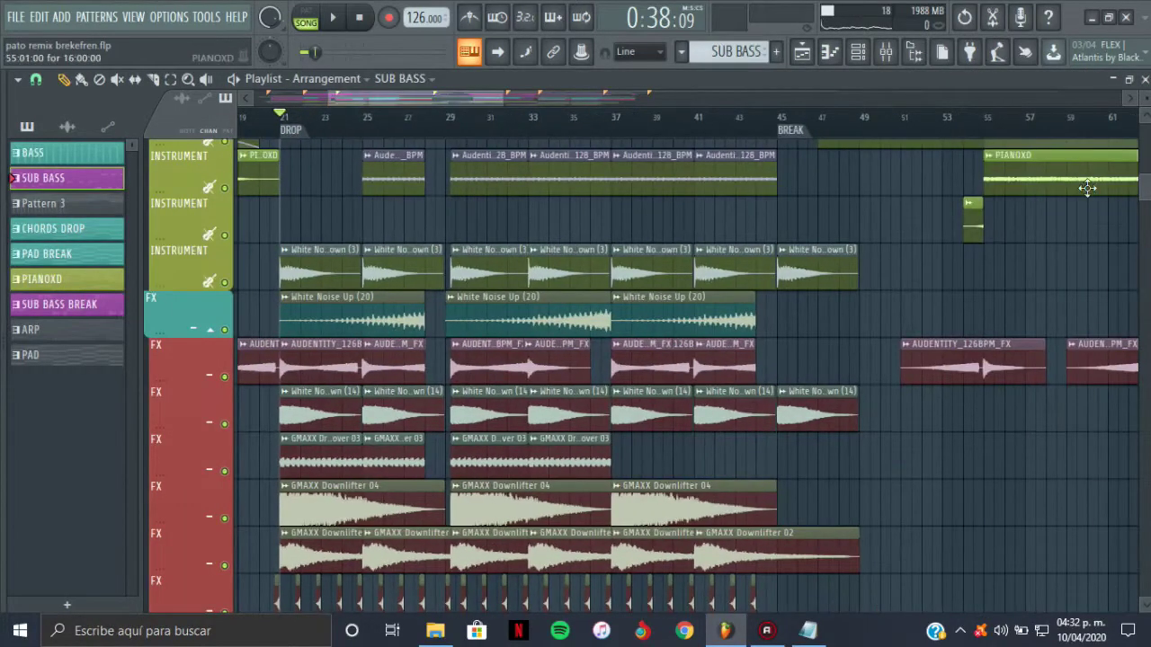
scroll(640, 376, down, 8)
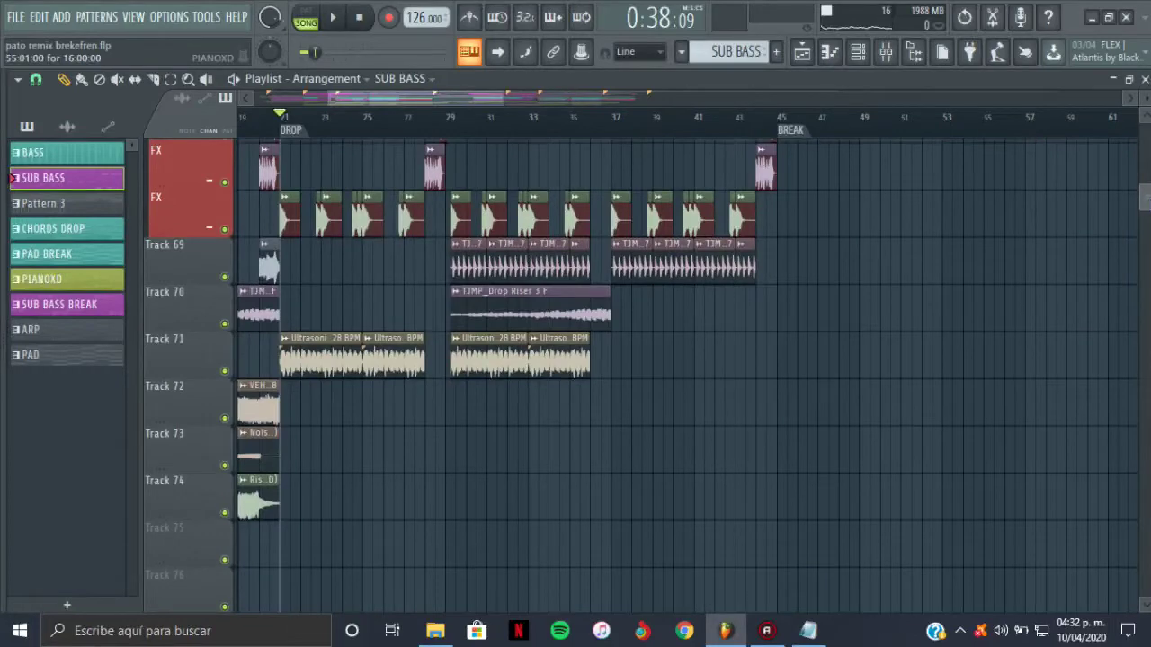
right_click(225, 370)
click(224, 324)
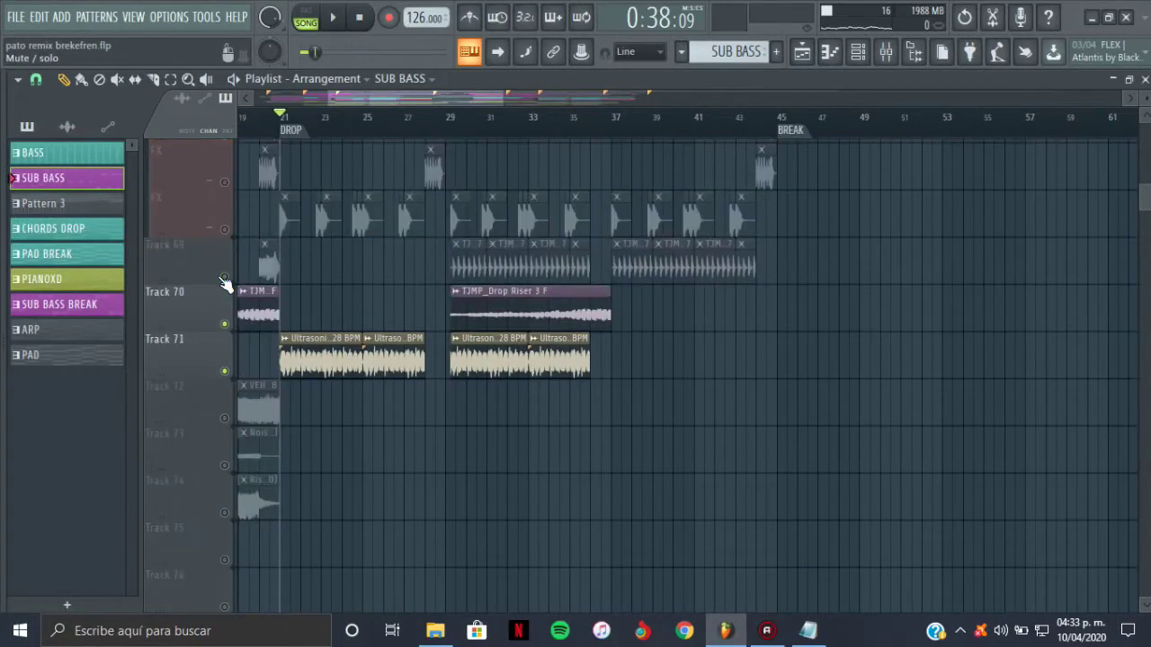
click(224, 276)
click(225, 229)
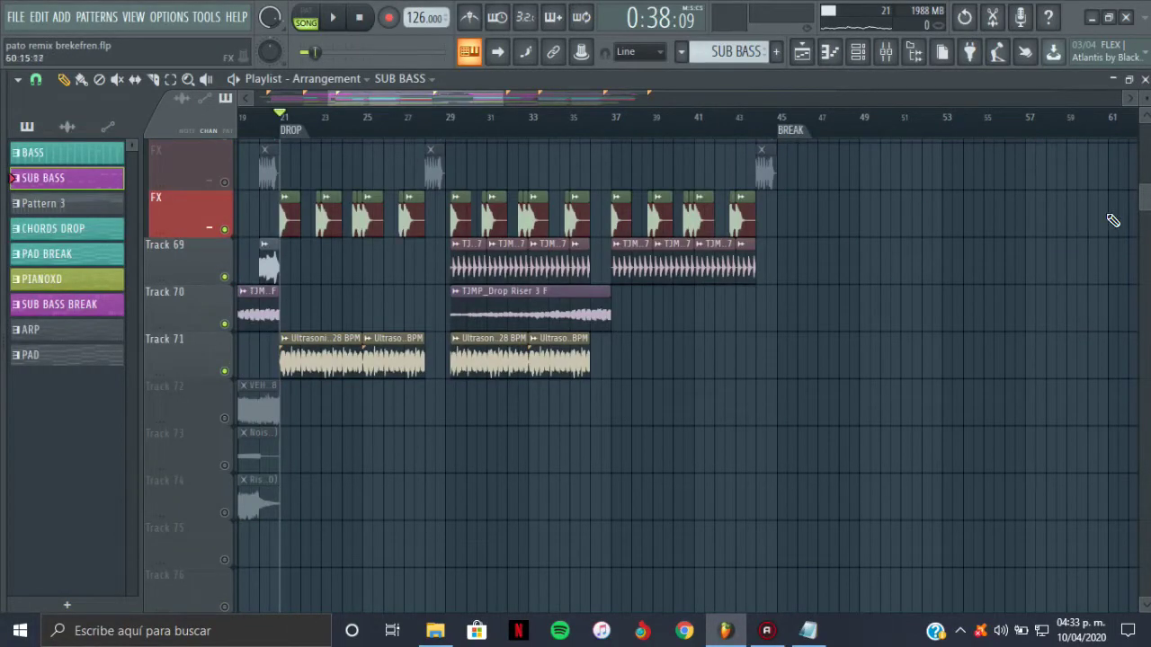
Unmute the five FX tracks above the synth shot track, up to and including the GMAXX Downlifter 04 track.
scroll(426, 399, up, 5)
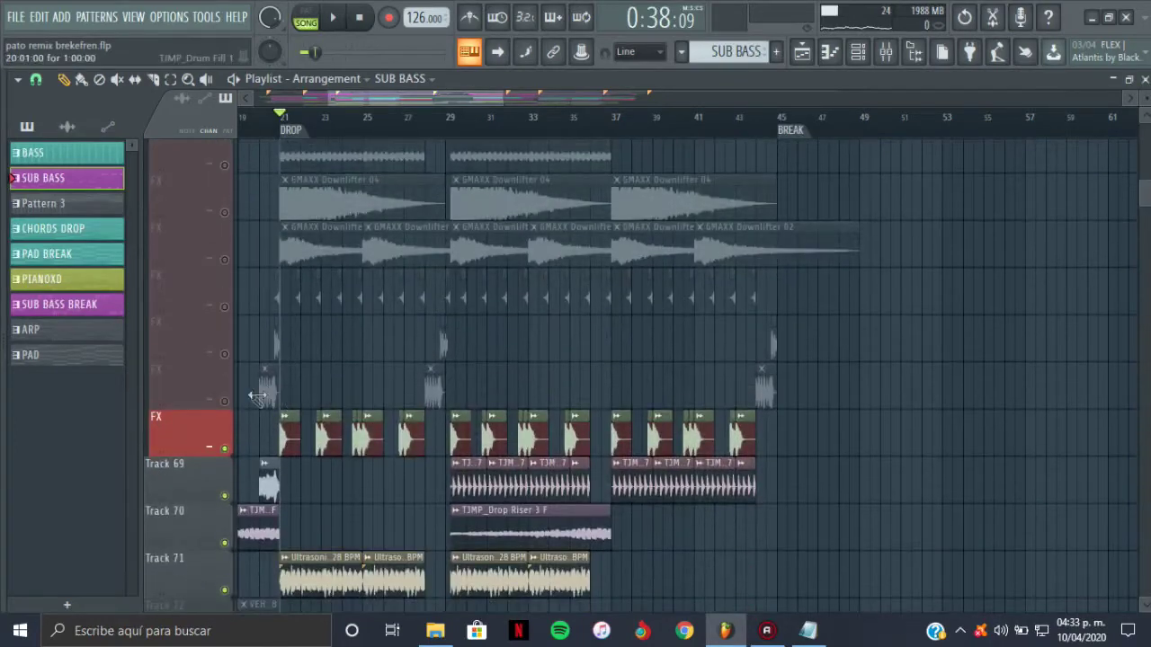
click(225, 401)
click(224, 354)
click(225, 306)
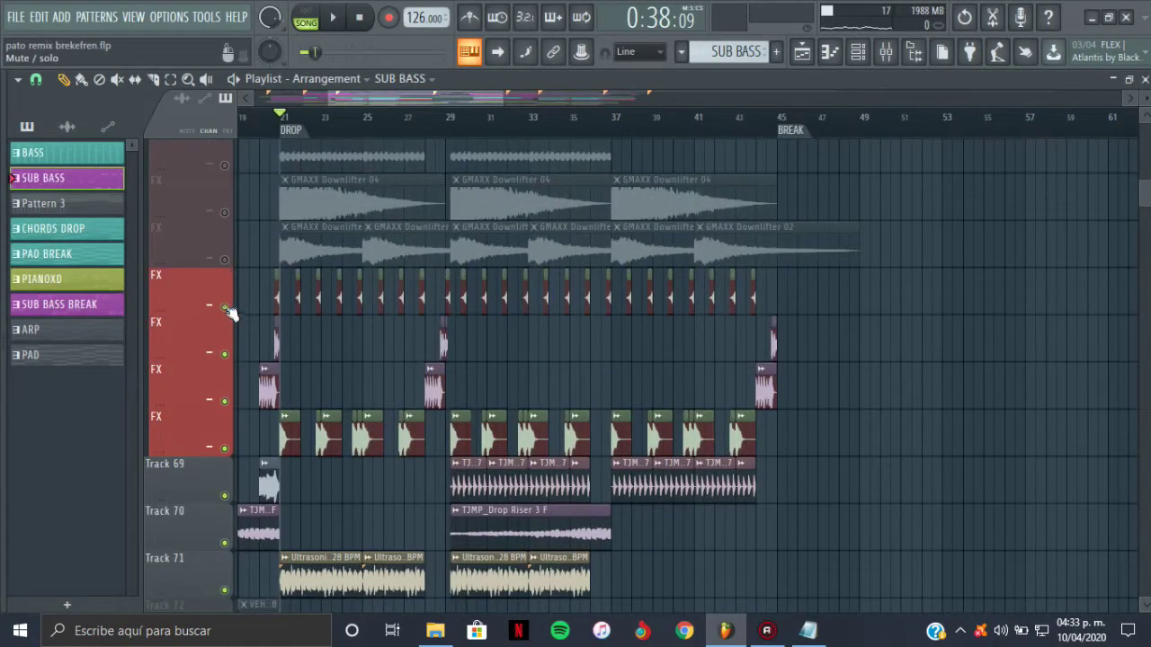
click(225, 260)
click(225, 212)
Unmute the Drop Hoover 03, White Noise Down (14), AUDENTITY FX, White Noise Up and White Noise Down (3) tracks and play all FX from the drop.
drag(1146, 187, 1146, 183)
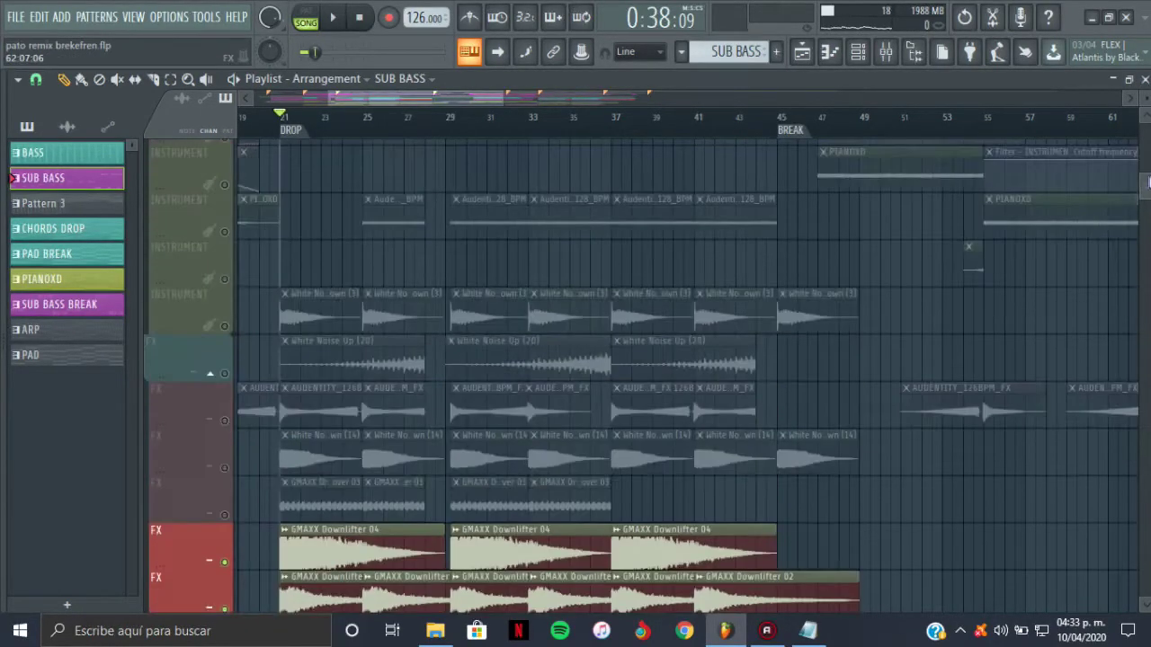
click(225, 515)
click(224, 467)
click(225, 420)
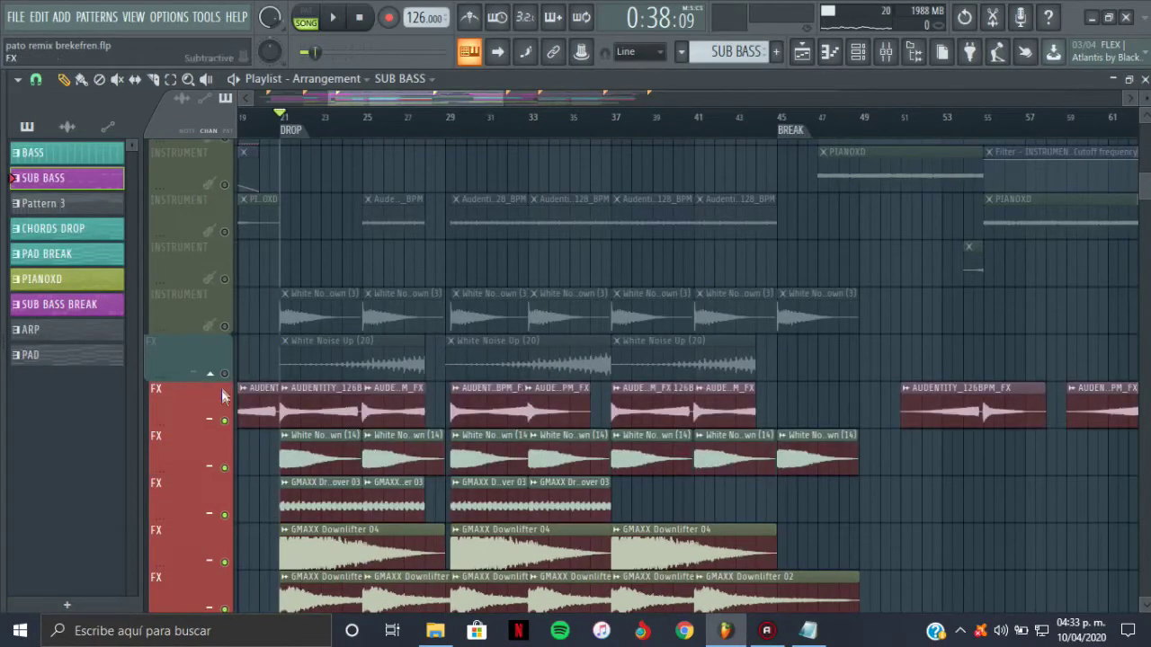
click(225, 373)
click(225, 325)
key(space)
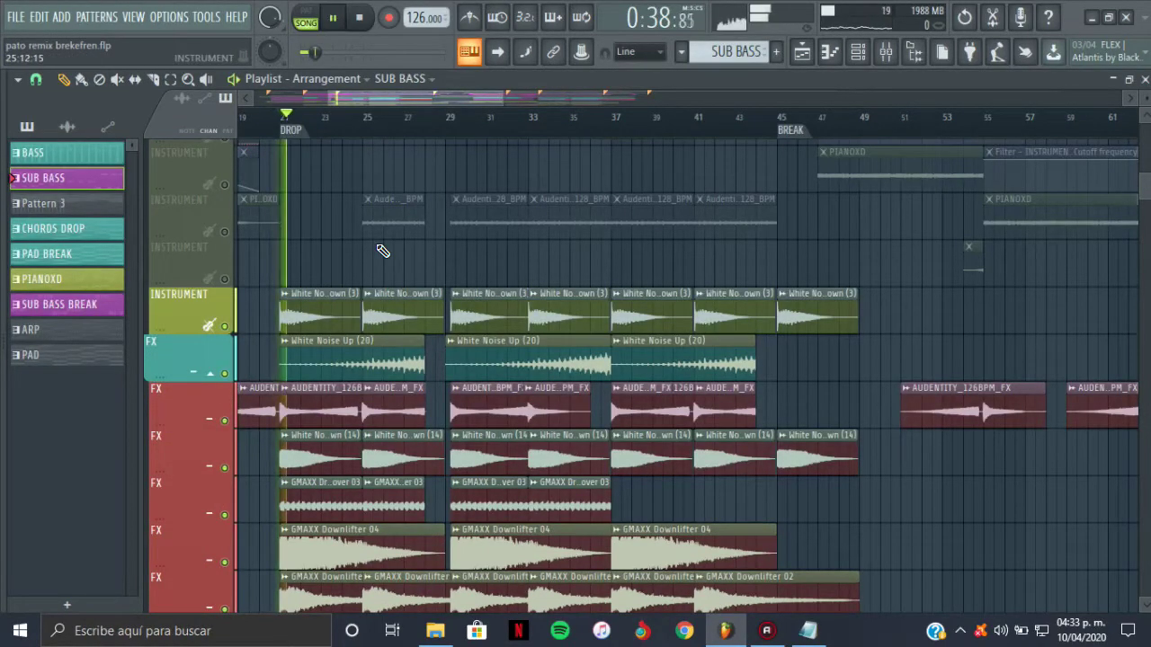
drag(503, 97, 415, 92)
key(space)
Solo the TJMP_Synth Shot 18 D track and play its hits from the drop, around bar 23 and before bar 25.
scroll(1061, 216, down, 5)
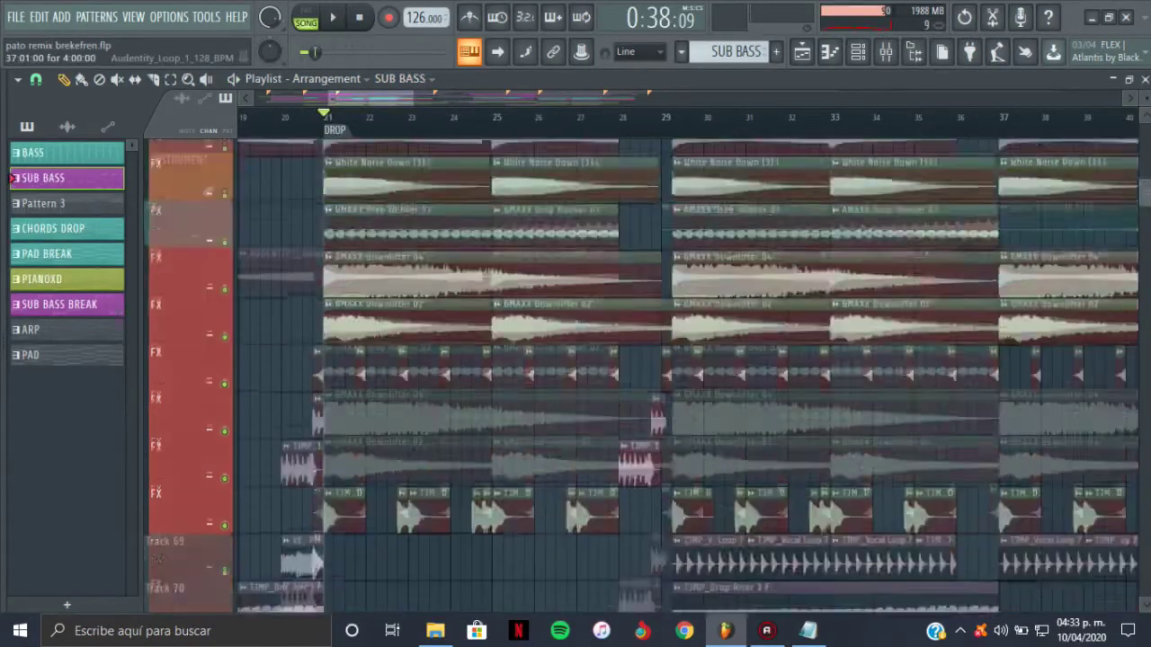
scroll(1061, 270, down, 1)
click(419, 356)
right_click(225, 361)
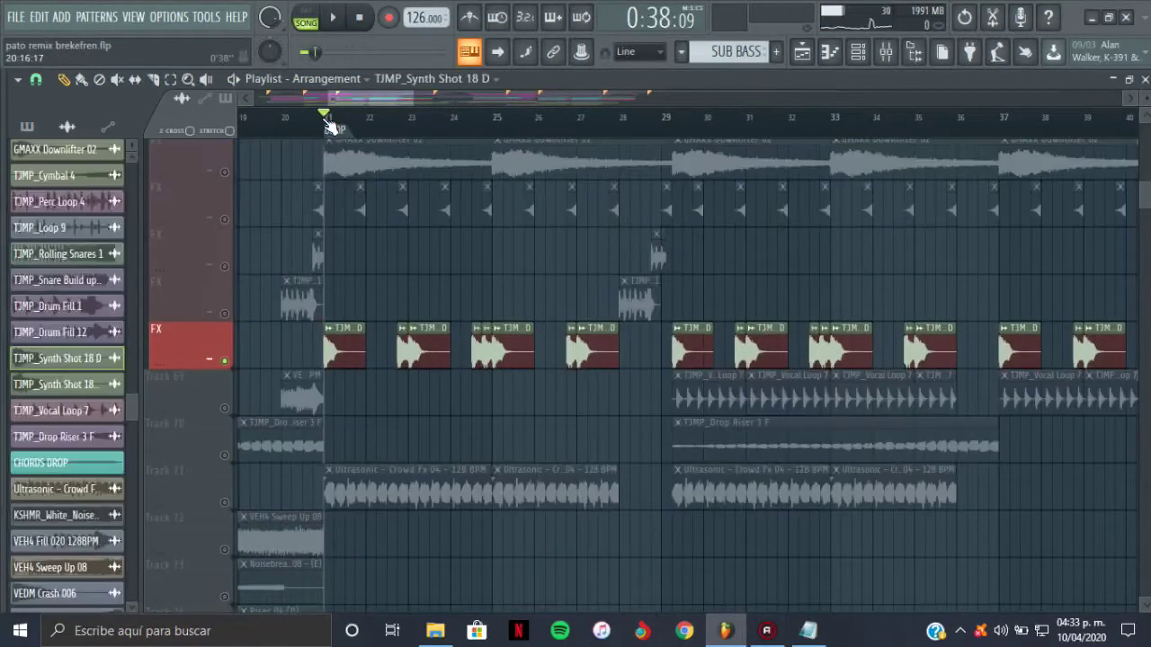
key(space)
click(404, 117)
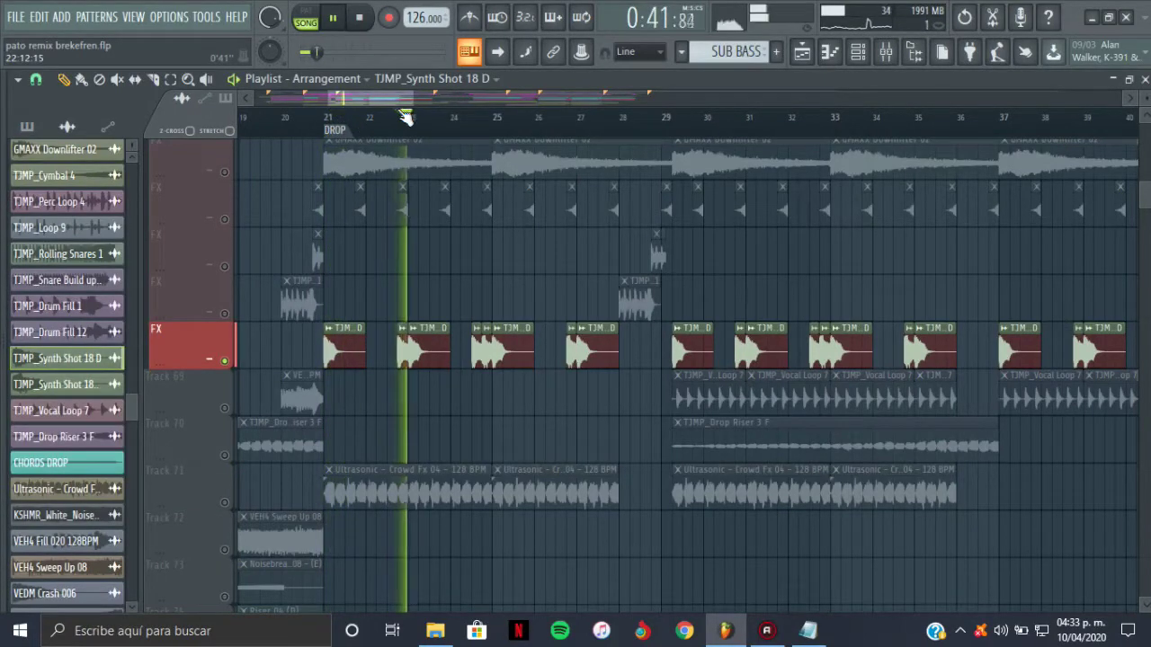
click(468, 117)
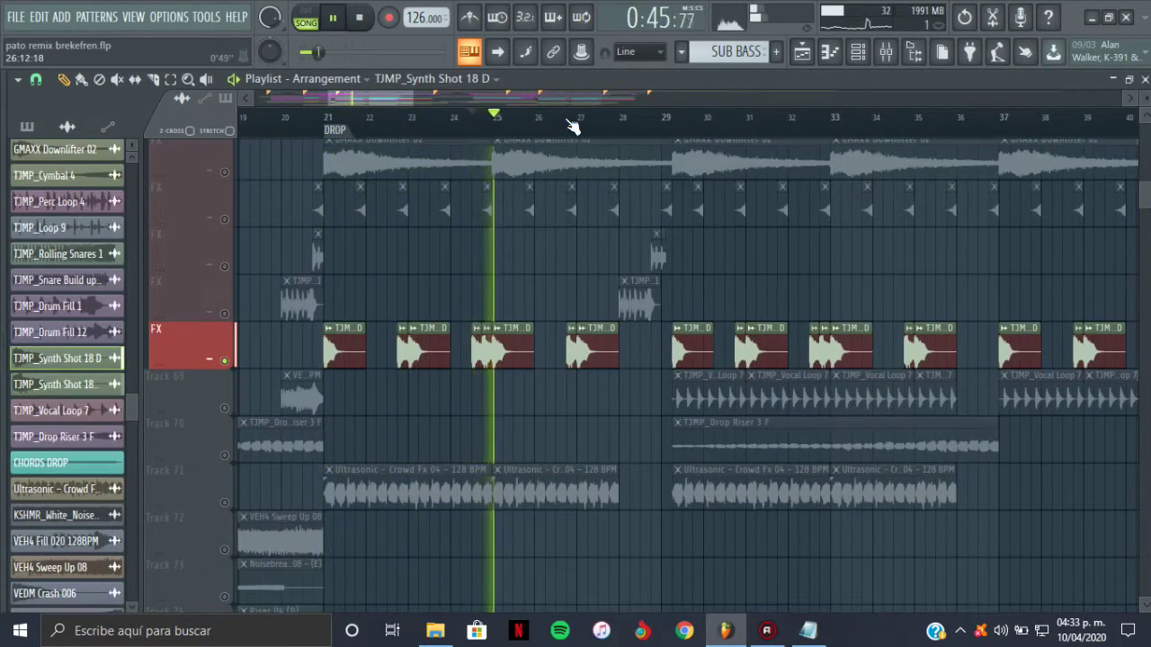
key(space)
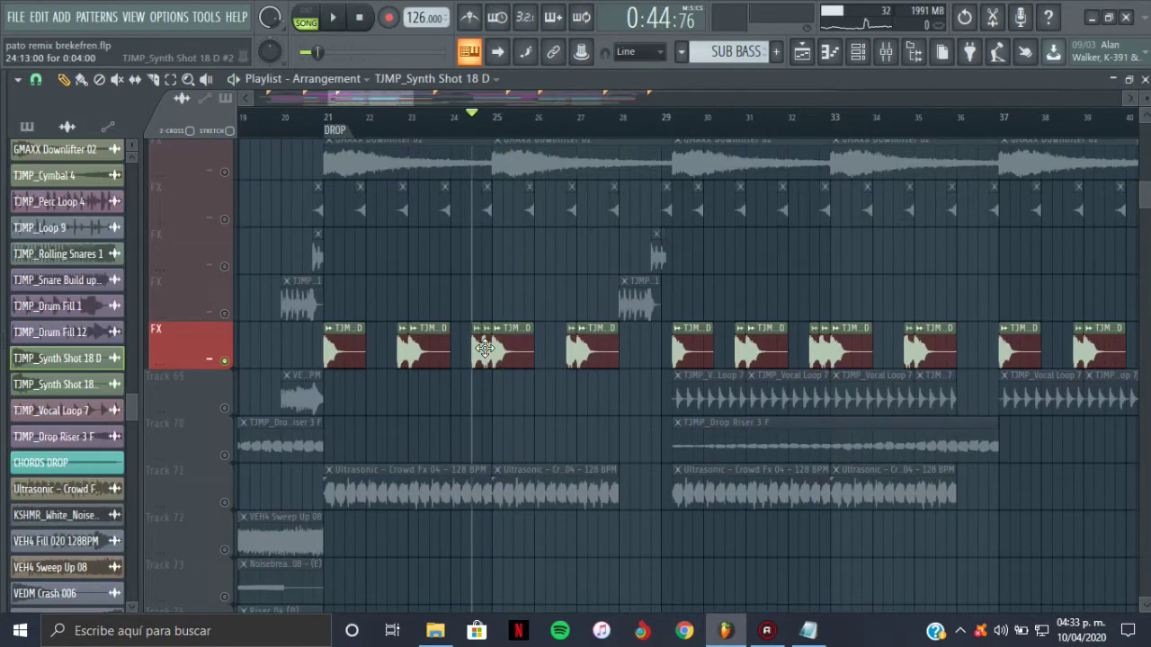
Inspect the TJMP_Synth Shot 18 D #2 sample settings, unsolo its track and return the play position to the drop.
double_click(690, 340)
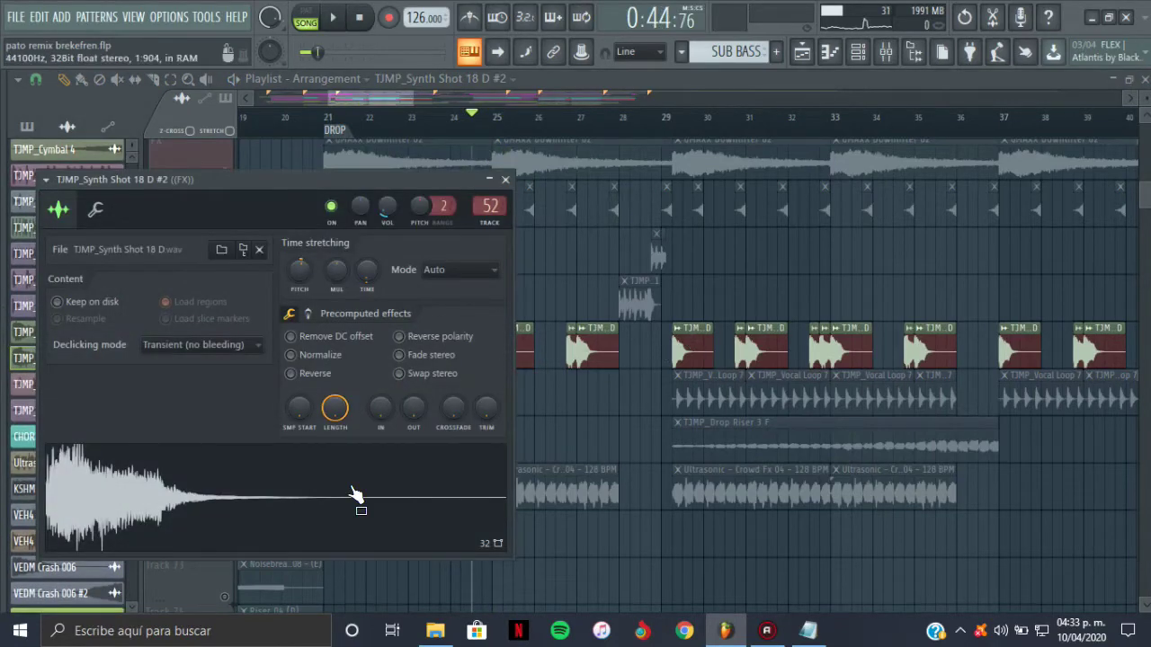
click(505, 179)
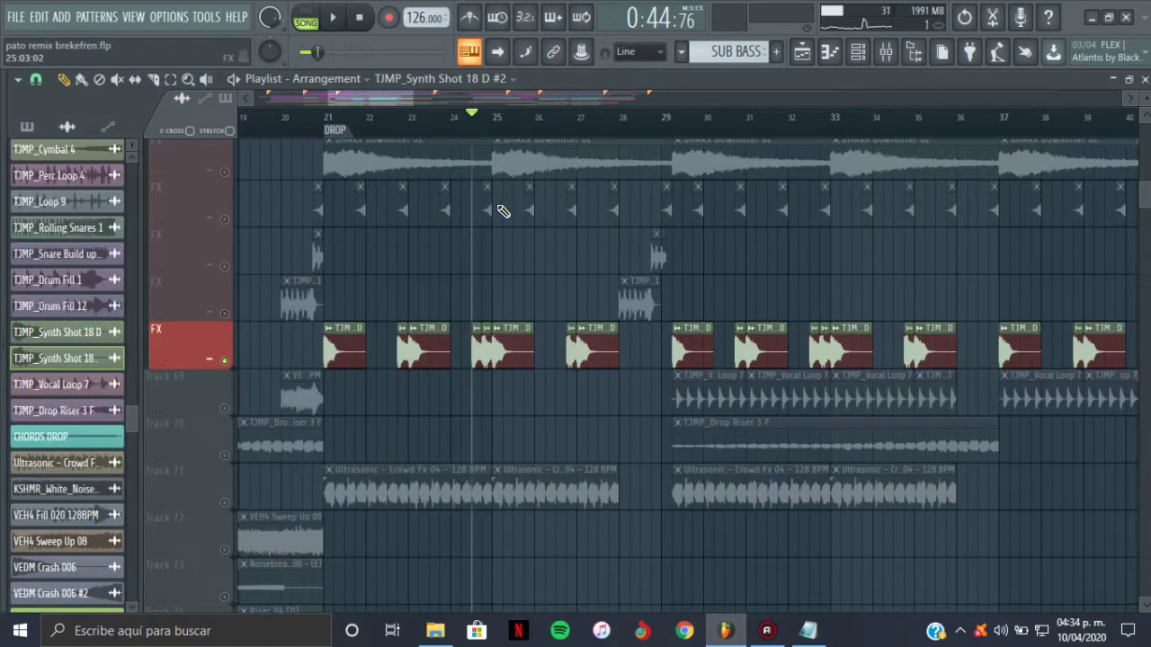
right_click(229, 362)
click(322, 119)
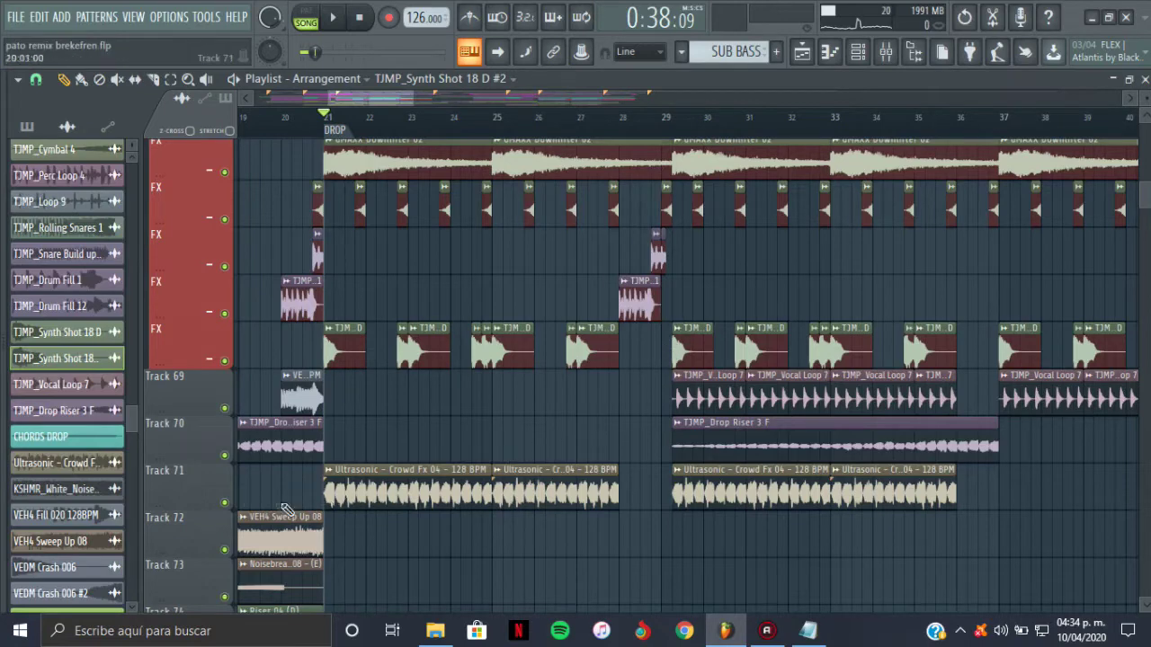
Solo Track 71 with the Ultrasonic Crowd Fx 04 clips and play it from bar 23.
right_click(225, 503)
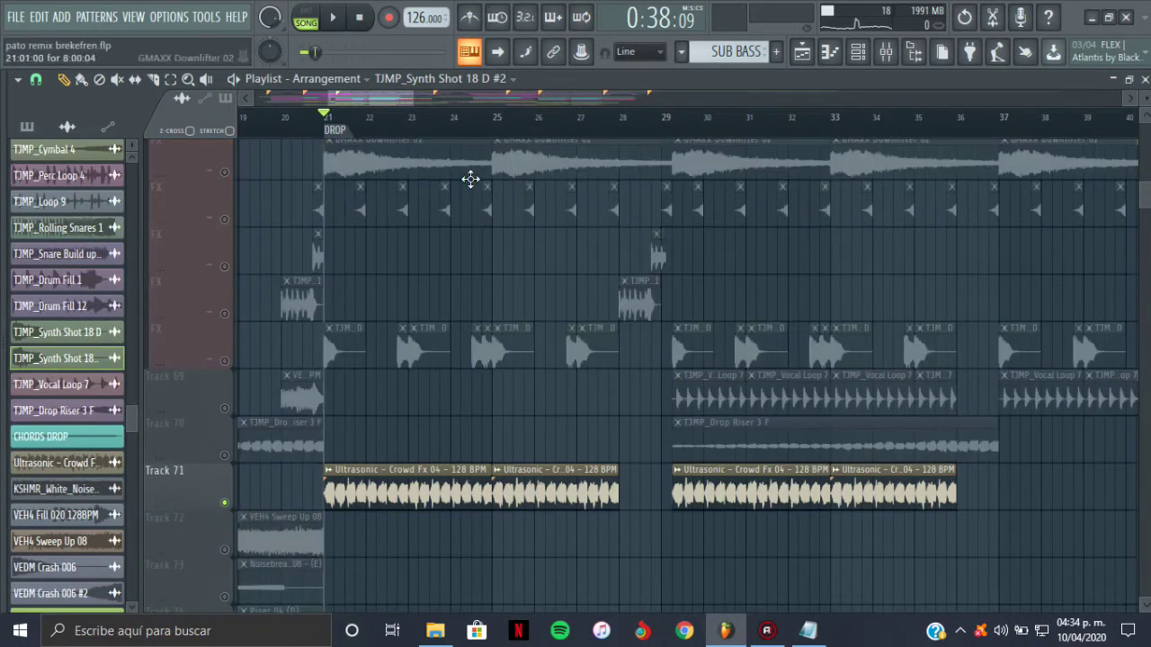
drag(422, 124, 408, 121)
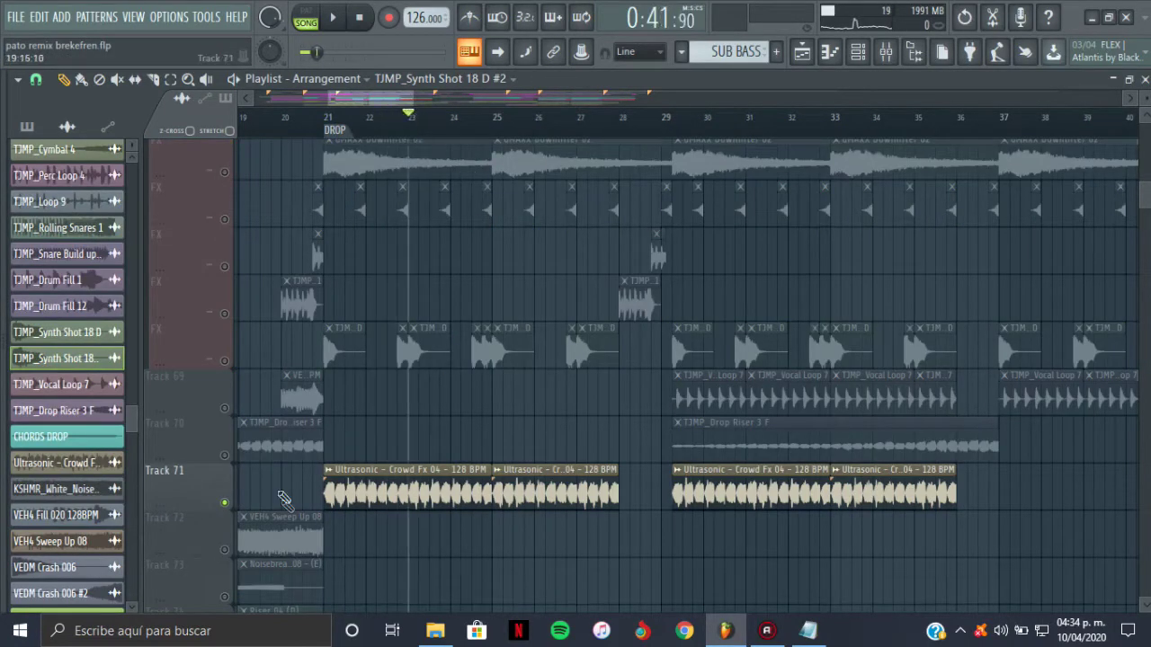
key(space)
scroll(286, 269, up, 5)
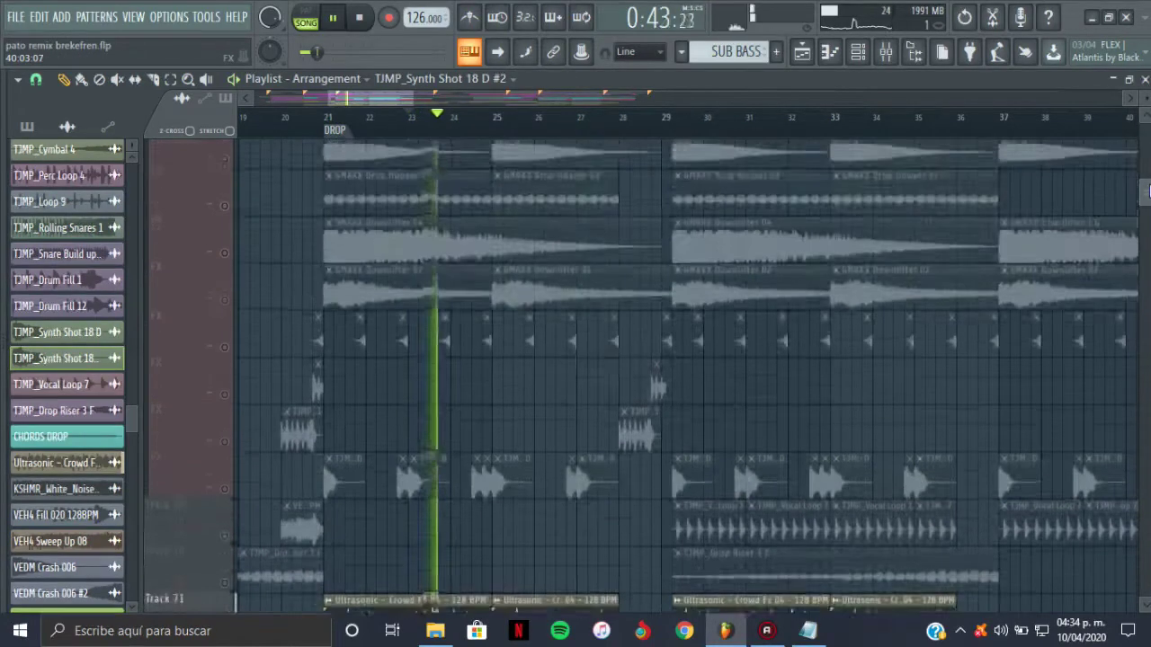
key(space)
Solo the GMAXX Downlifter 02, GMAXX Downlifter 04 and White Noise Down (14) tracks together and play them from the drop.
click(342, 119)
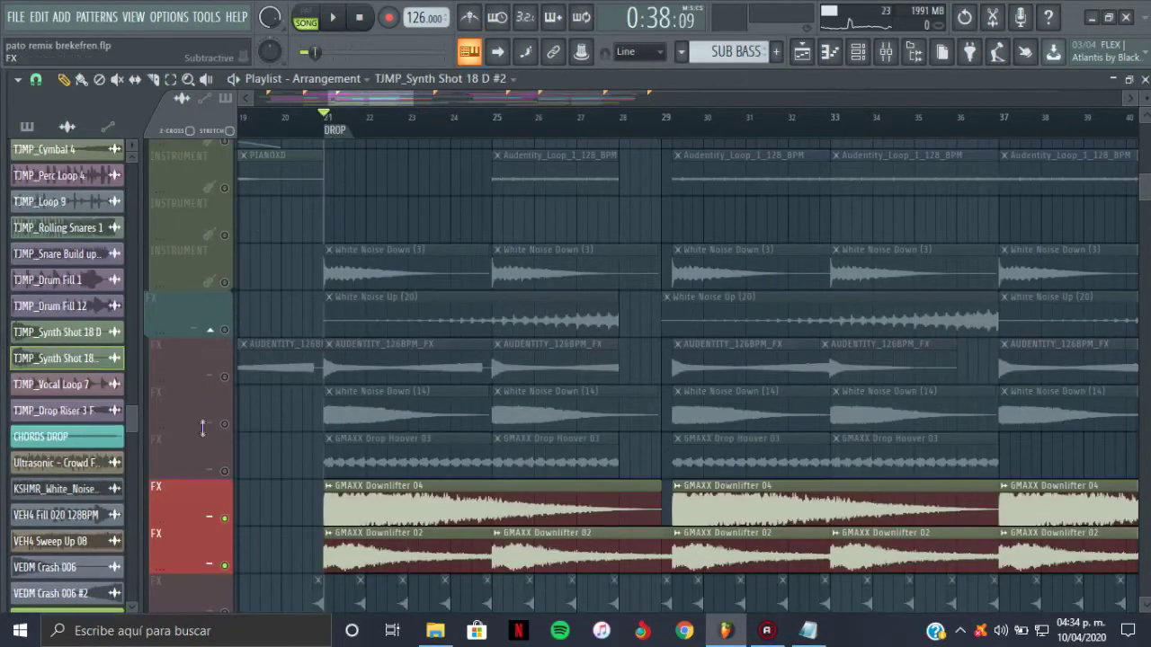
click(226, 424)
key(space)
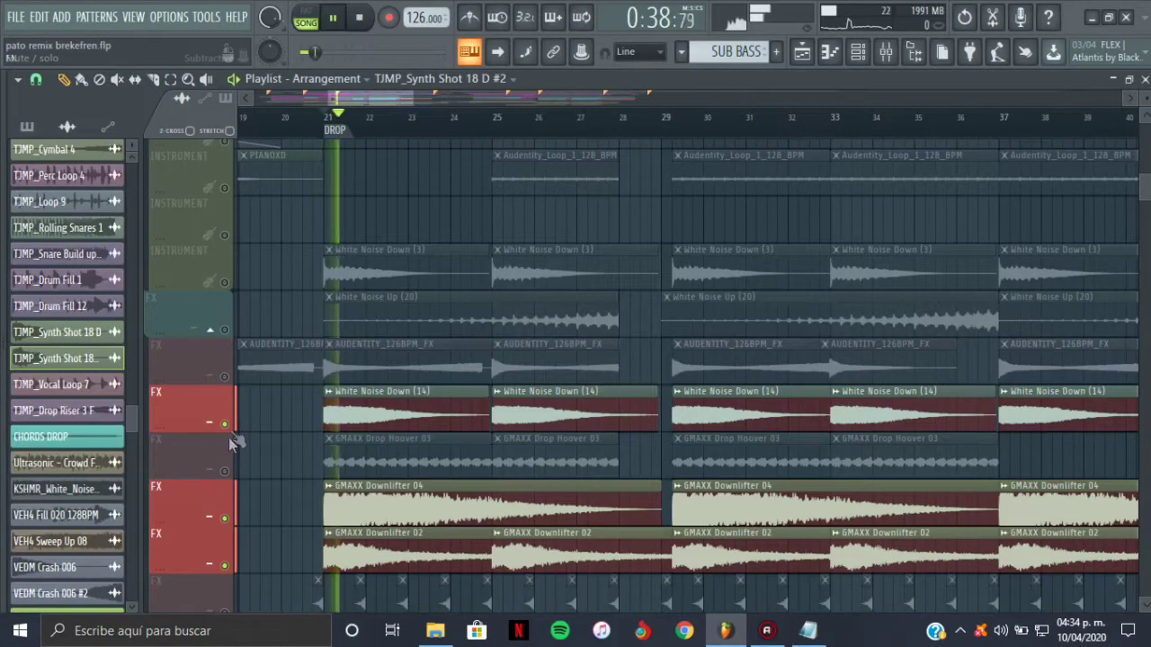
key(space)
Solo the FX track of short repeated clips below GMAXX Downlifter 02 and play it from just before bar 22.
right_click(225, 612)
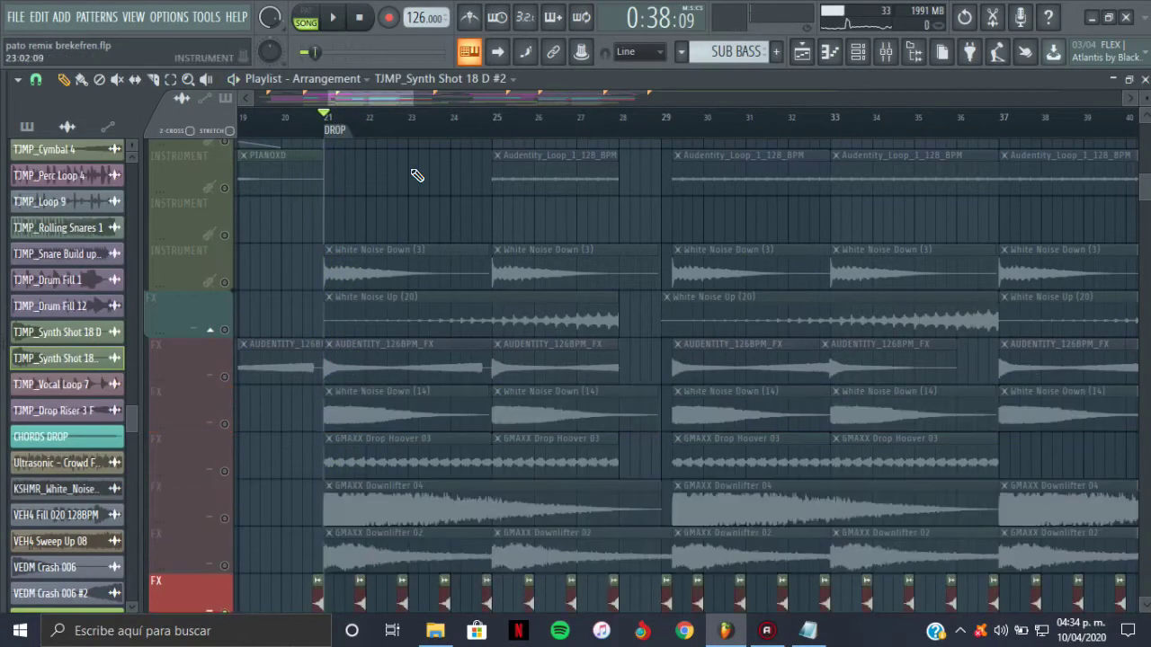
click(367, 119)
key(space)
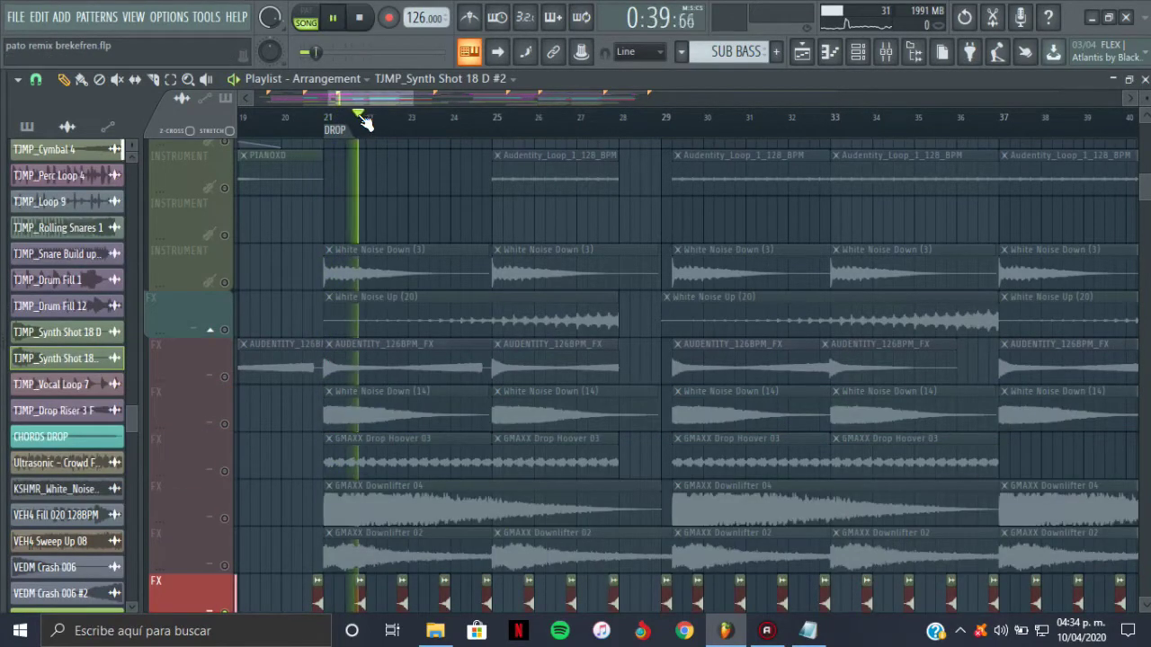
key(space)
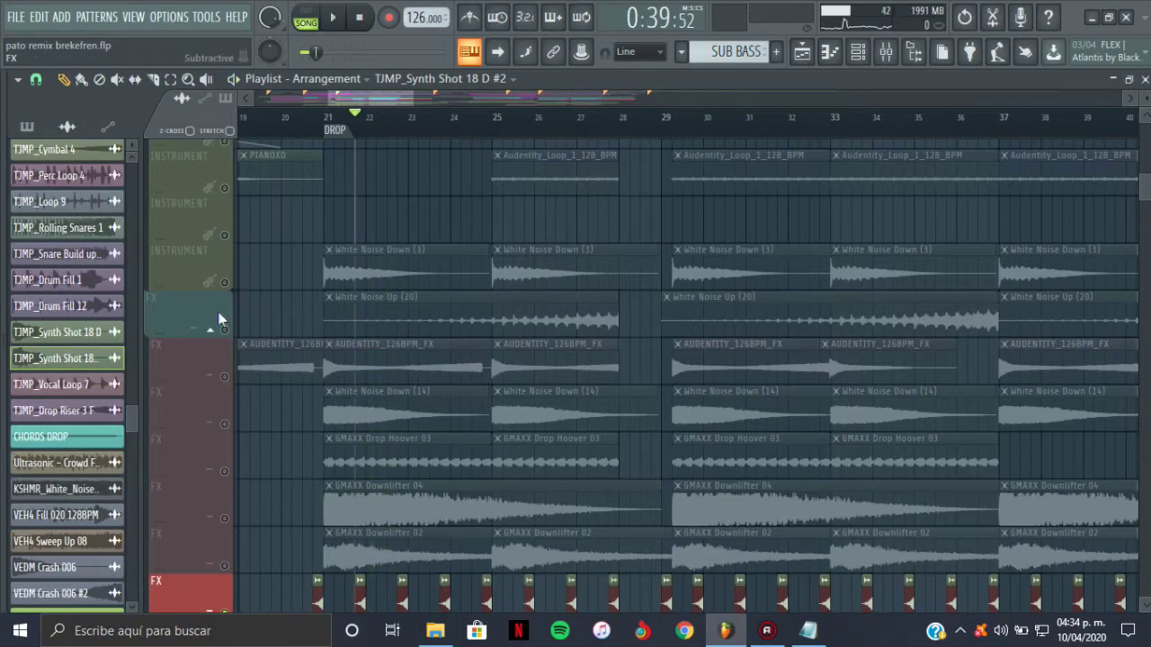
Solo the AUDENTITY_126BPM_FX track and play it, jumping ahead to bar 24.
click(220, 362)
key(space)
click(453, 118)
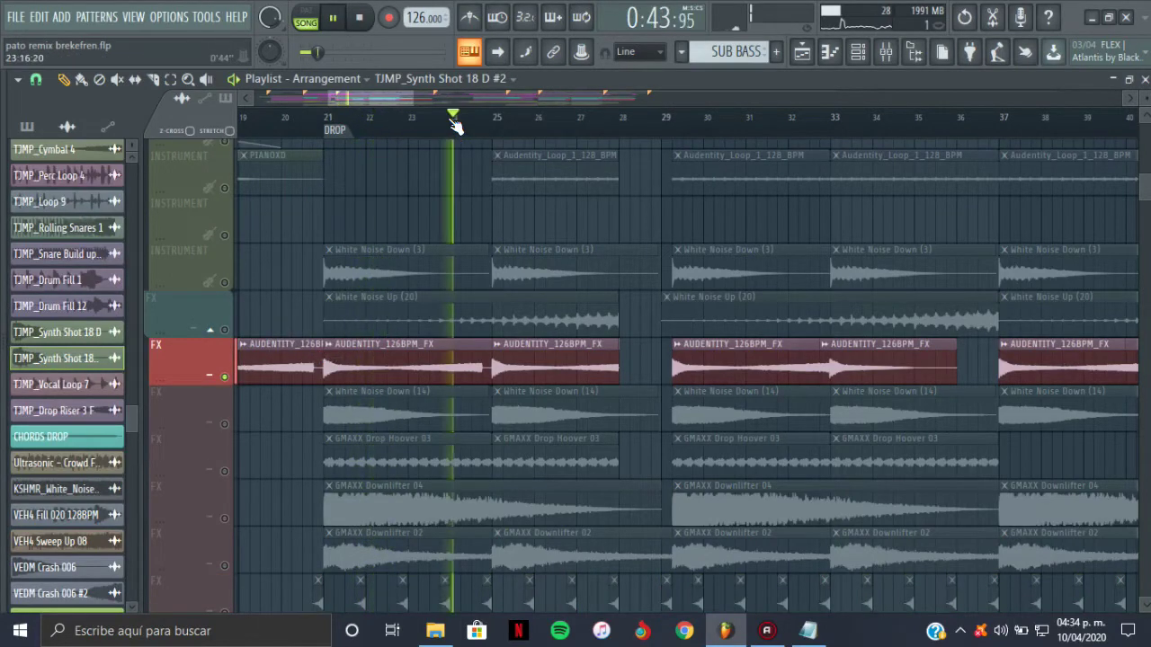
key(space)
Solo and play the GMAXX Drop Hoover 03 track, and switch the solo to White Noise Down (3) at the drop.
click(227, 469)
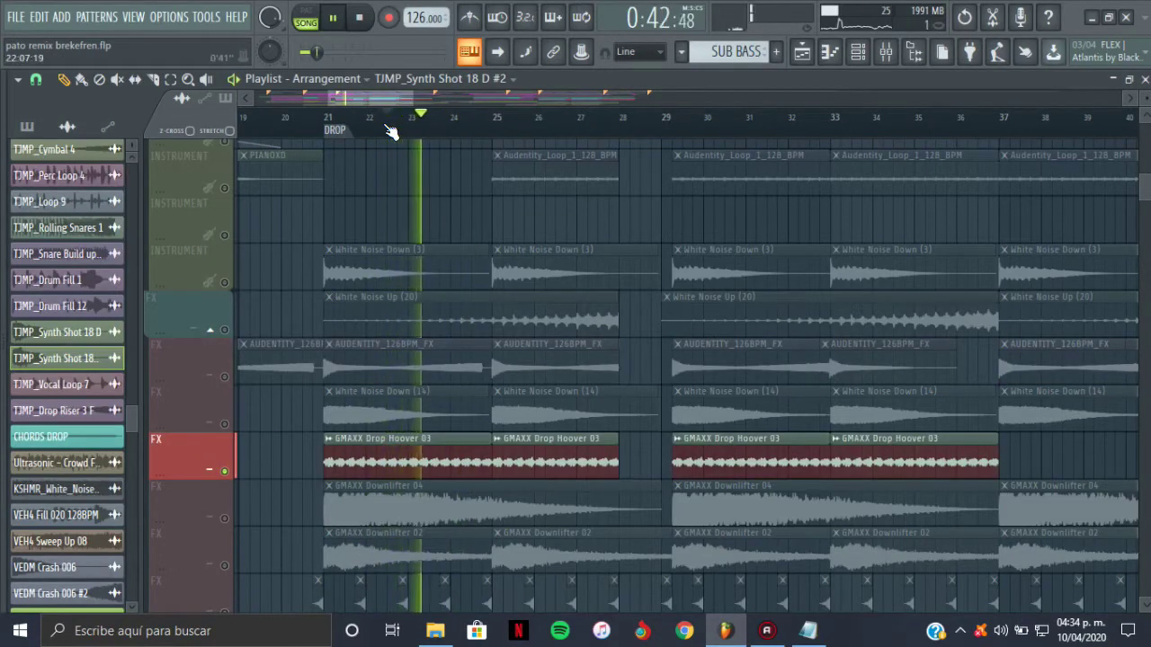
key(space)
click(225, 275)
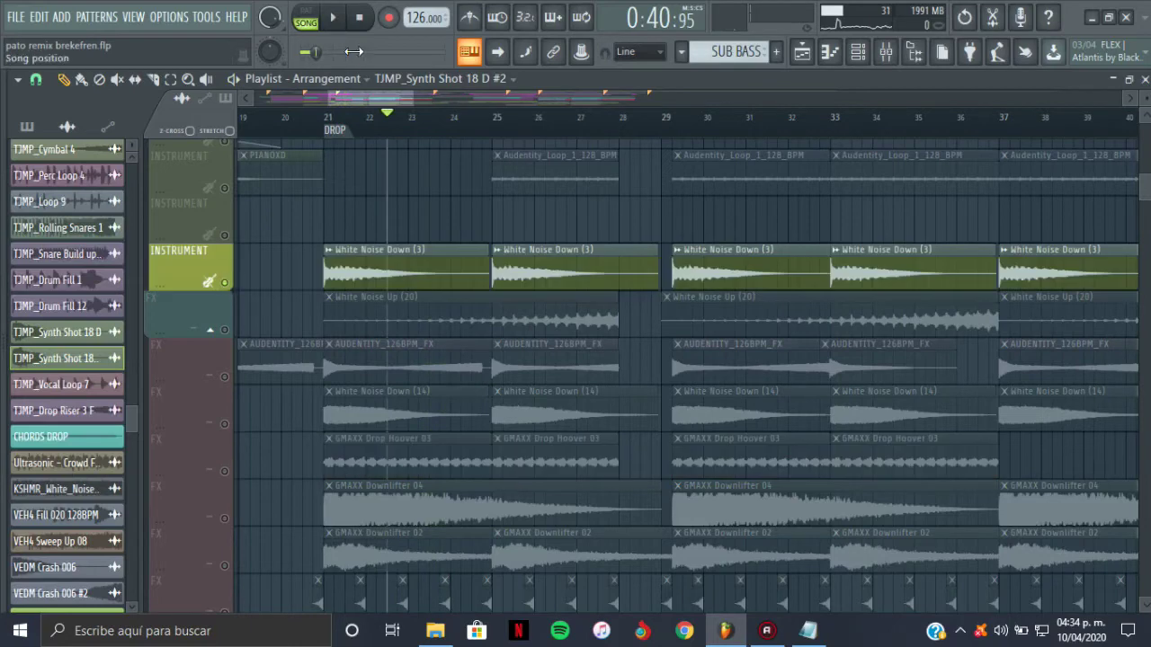
click(330, 116)
Solo the Audentity_Loop_1_128_BPM instrument track, play it from bar 25 and from bar 30, and unsolo it.
right_click(227, 237)
right_click(226, 236)
click(491, 116)
right_click(227, 189)
key(space)
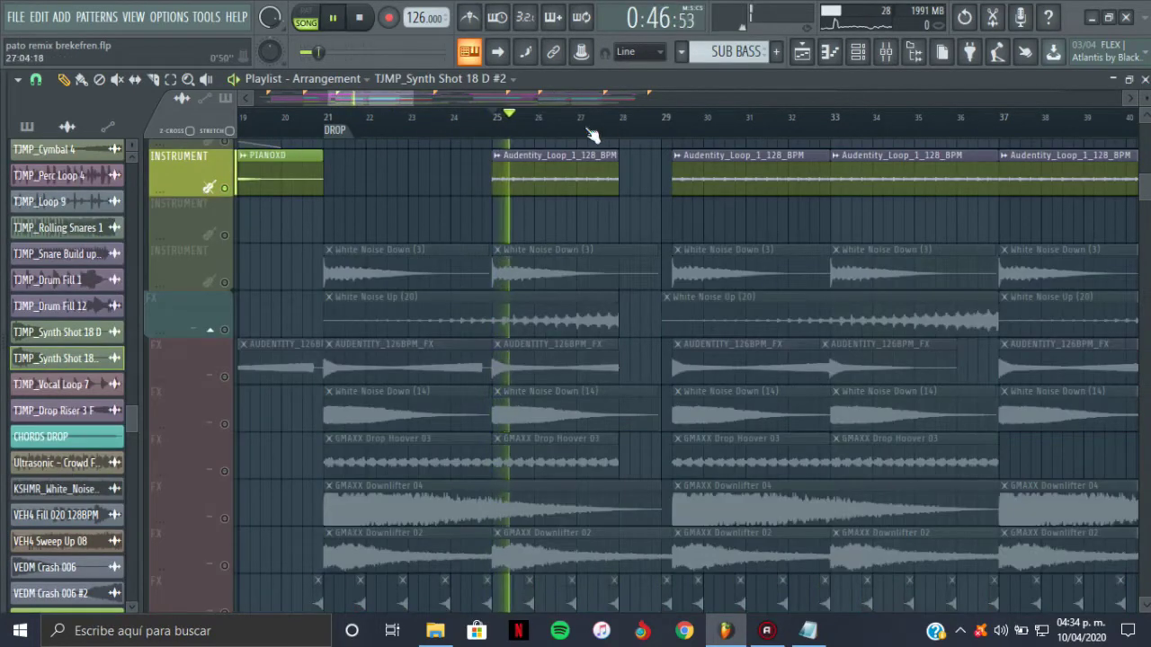
click(720, 115)
key(space)
right_click(224, 189)
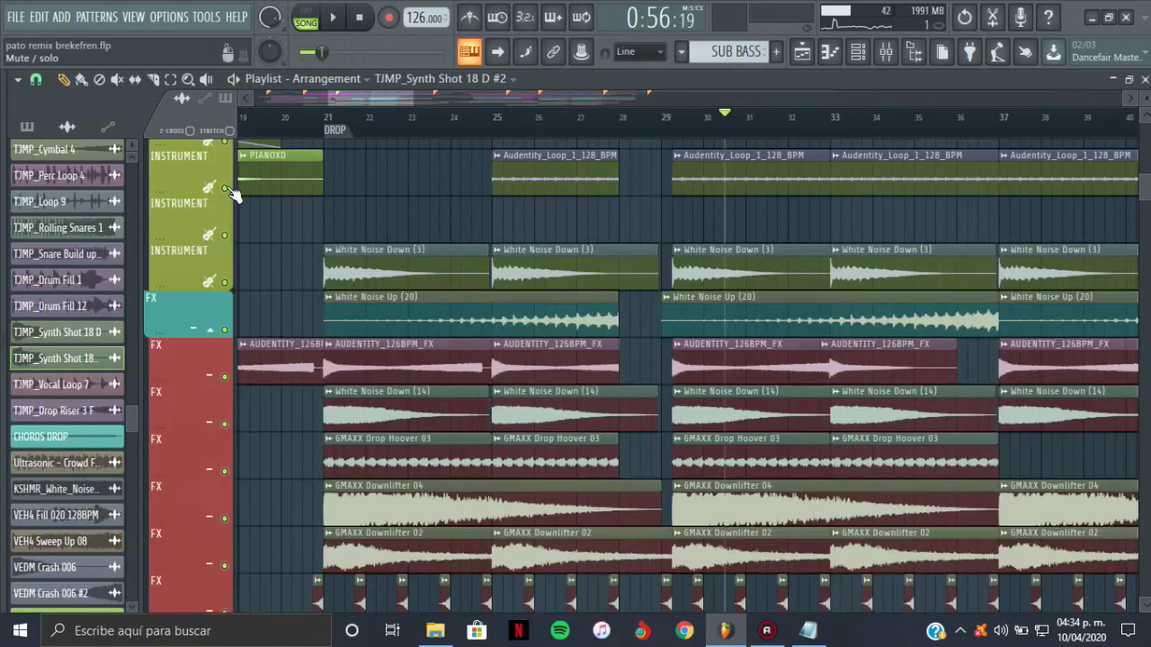
Solo the two drum fill FX tracks, play the fill from bar 28, and unsolo them.
click(335, 126)
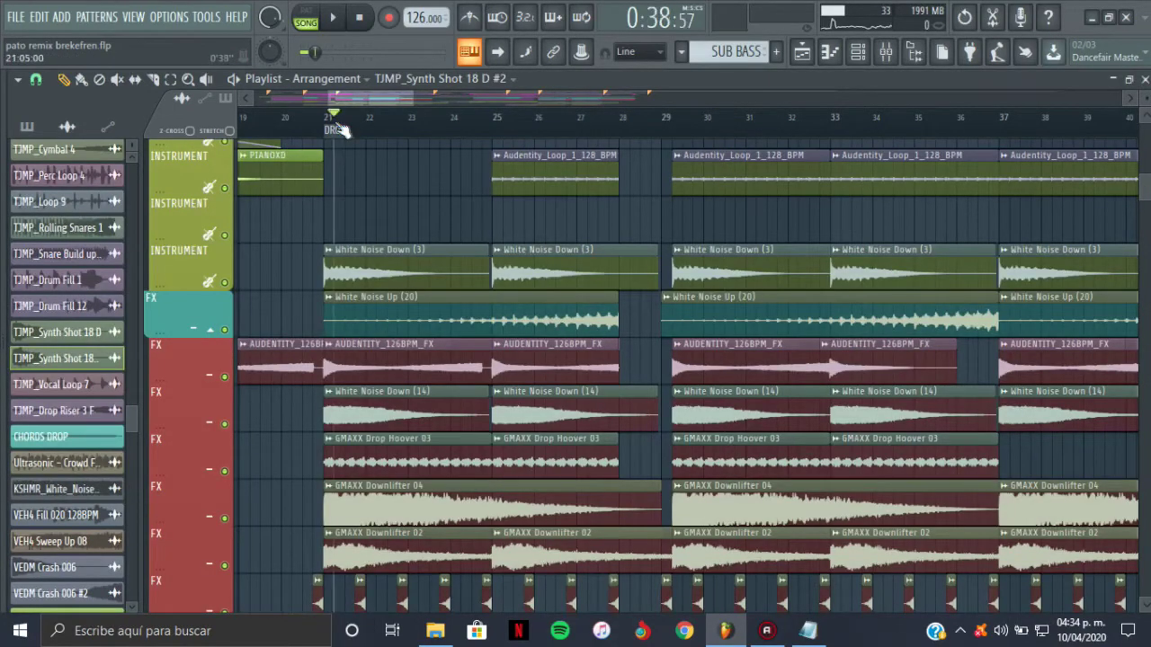
scroll(593, 185, down, 5)
click(620, 126)
right_click(224, 356)
click(230, 310)
key(space)
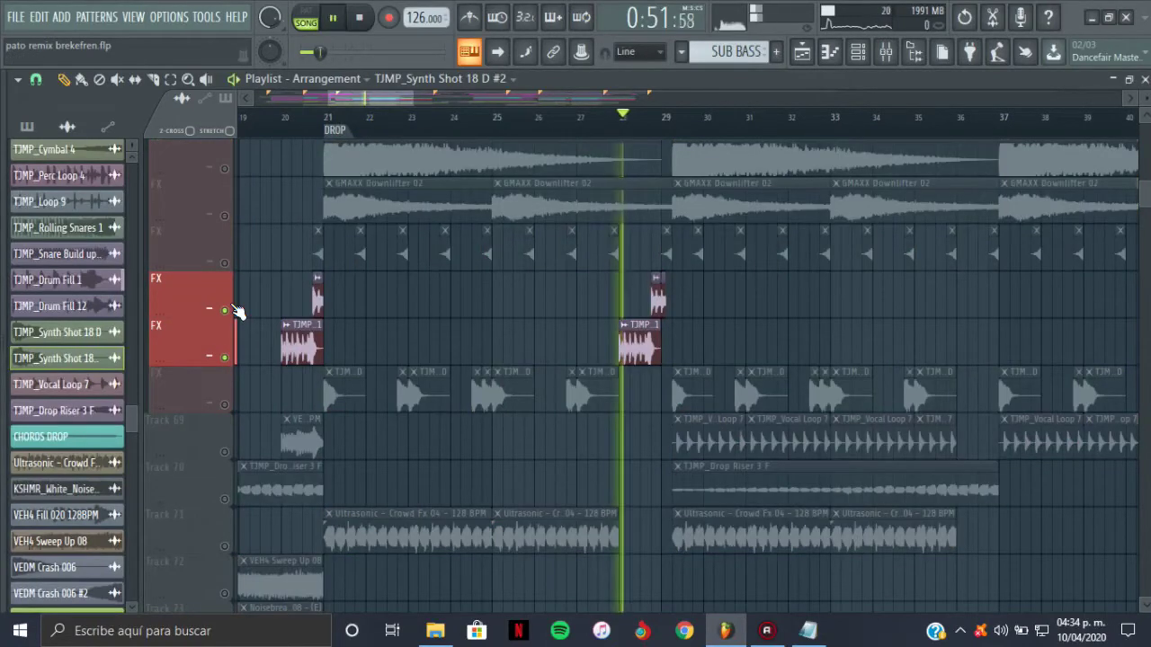
right_click(229, 310)
key(space)
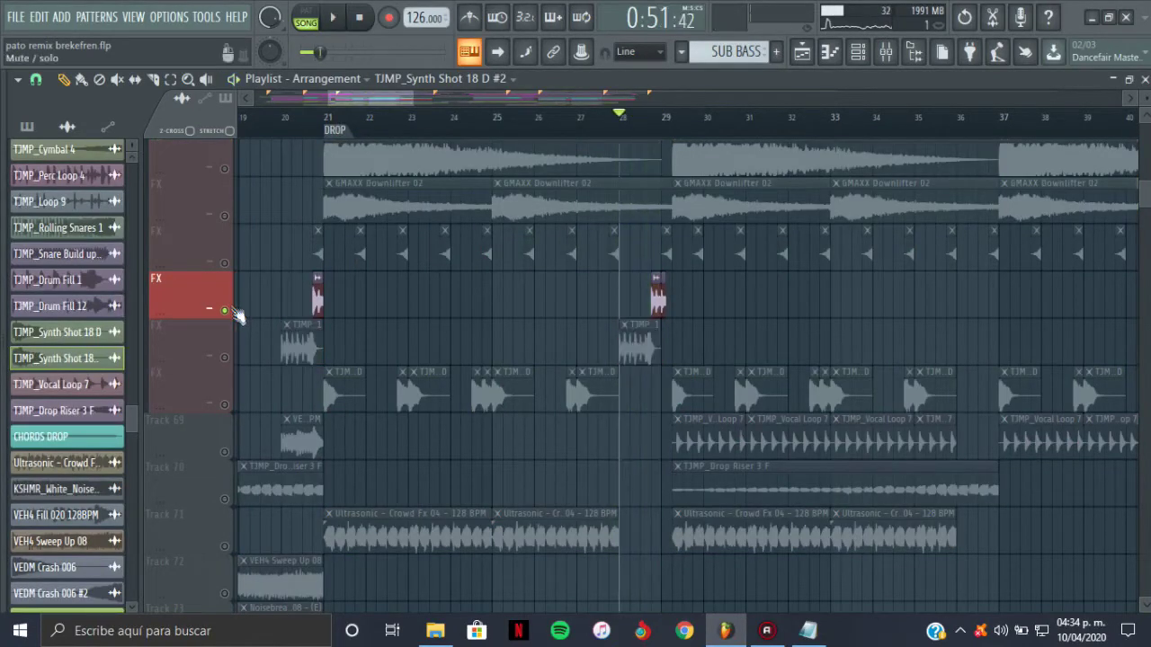
right_click(225, 310)
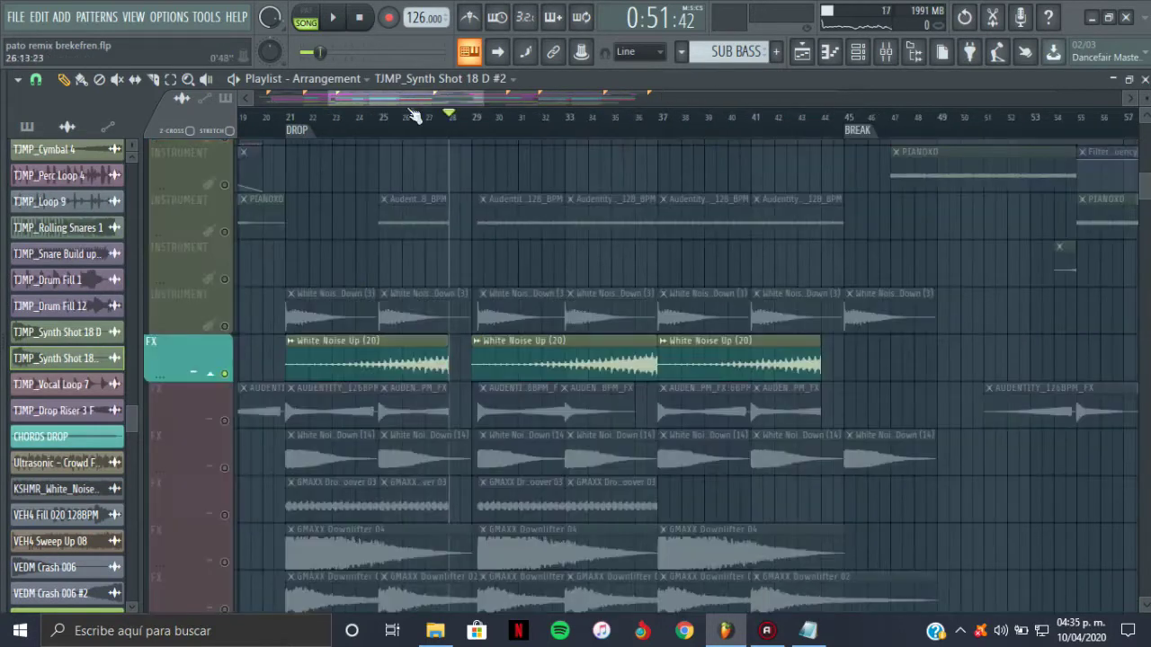
Play the soloed White Noise Up (20) track from bar 27 to hear the end of its rise.
click(412, 117)
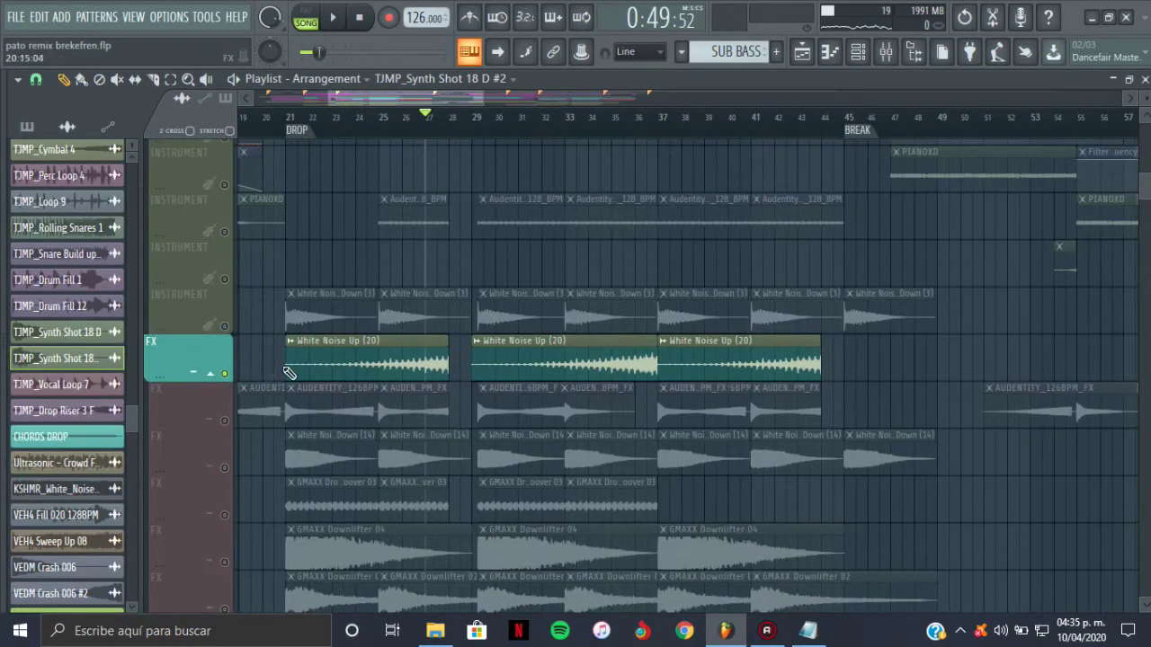
key(space)
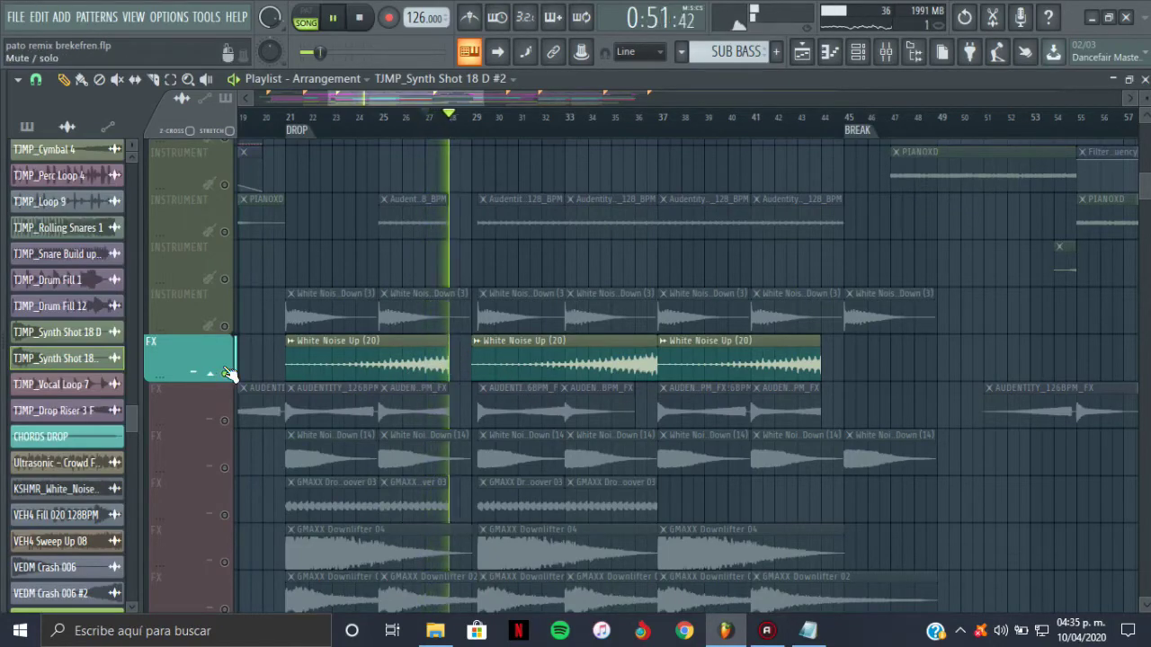
key(space)
Solo Track 2 with 01 Pollo (Original Mix) and play it from the DROP marker at bar 21.
scroll(1122, 150, up, 10)
scroll(1122, 150, up, 10)
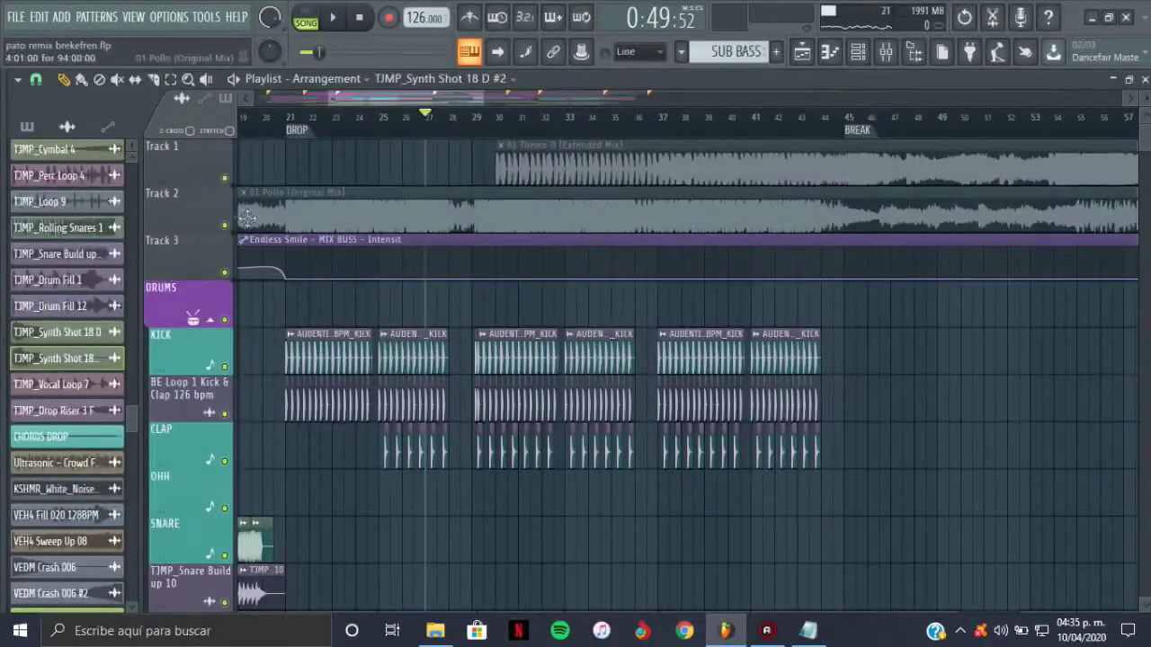
right_click(225, 225)
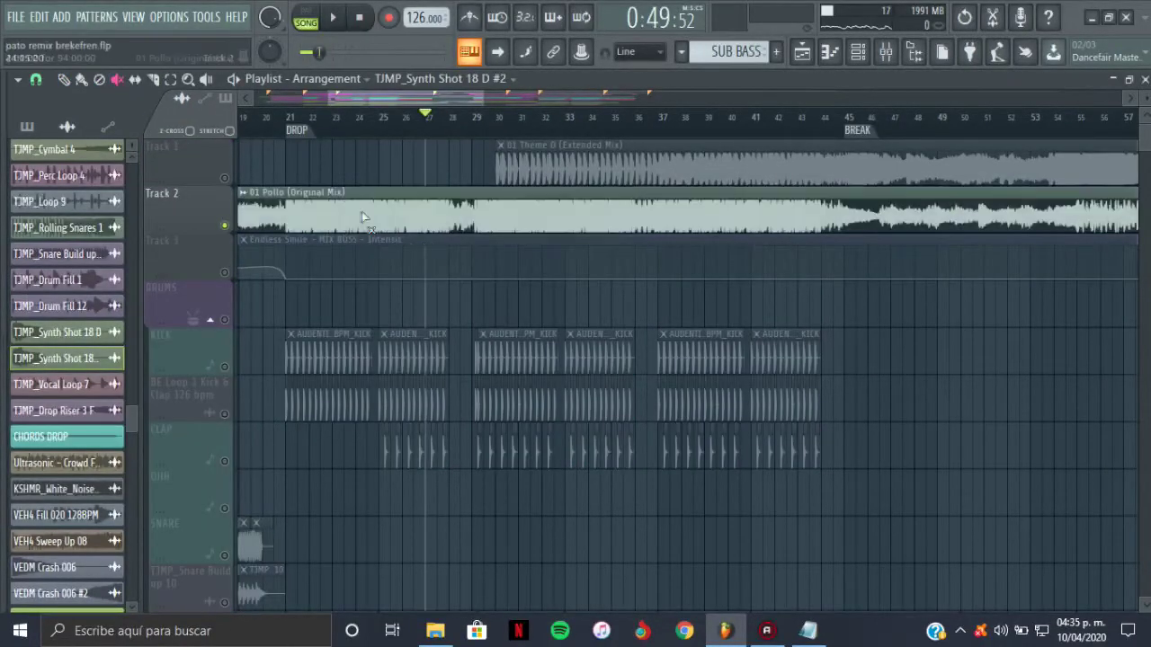
click(295, 129)
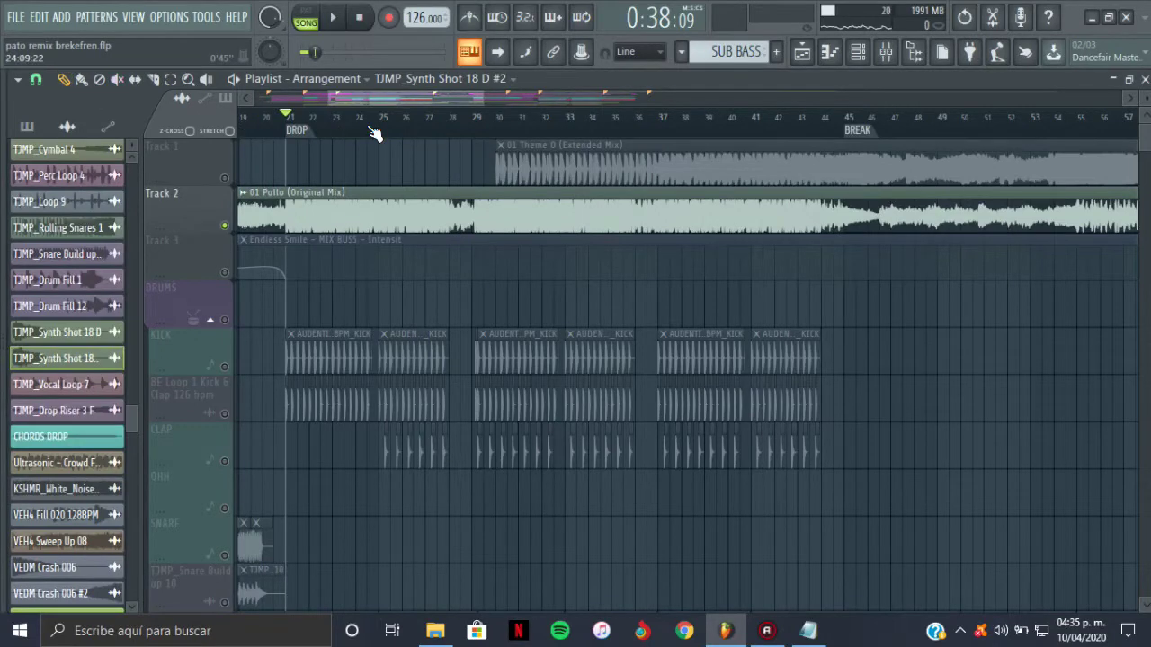
key(space)
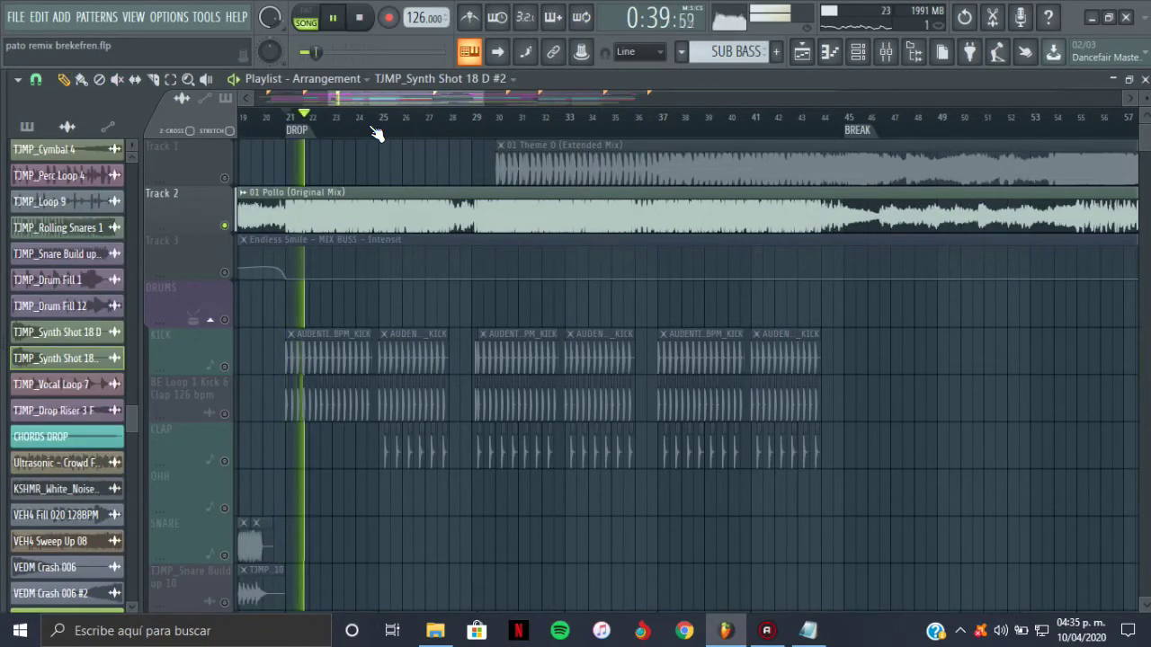
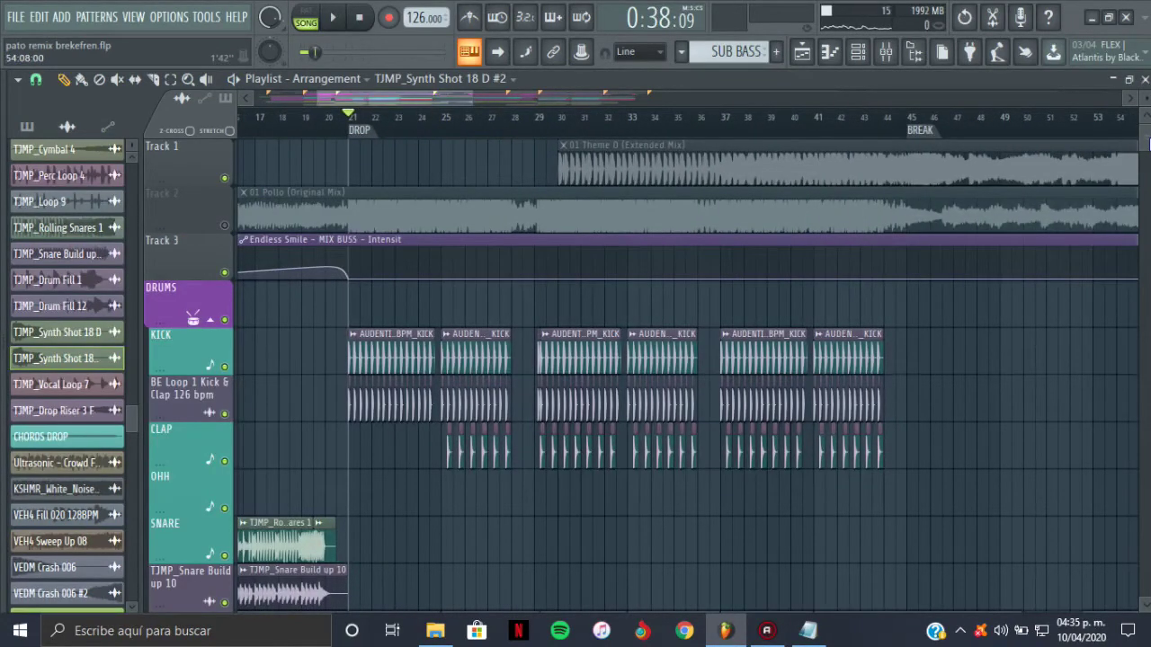
Look over the drop's tracks, from the FX and loose audio tracks back up to the bass tracks.
scroll(688, 376, down, 20)
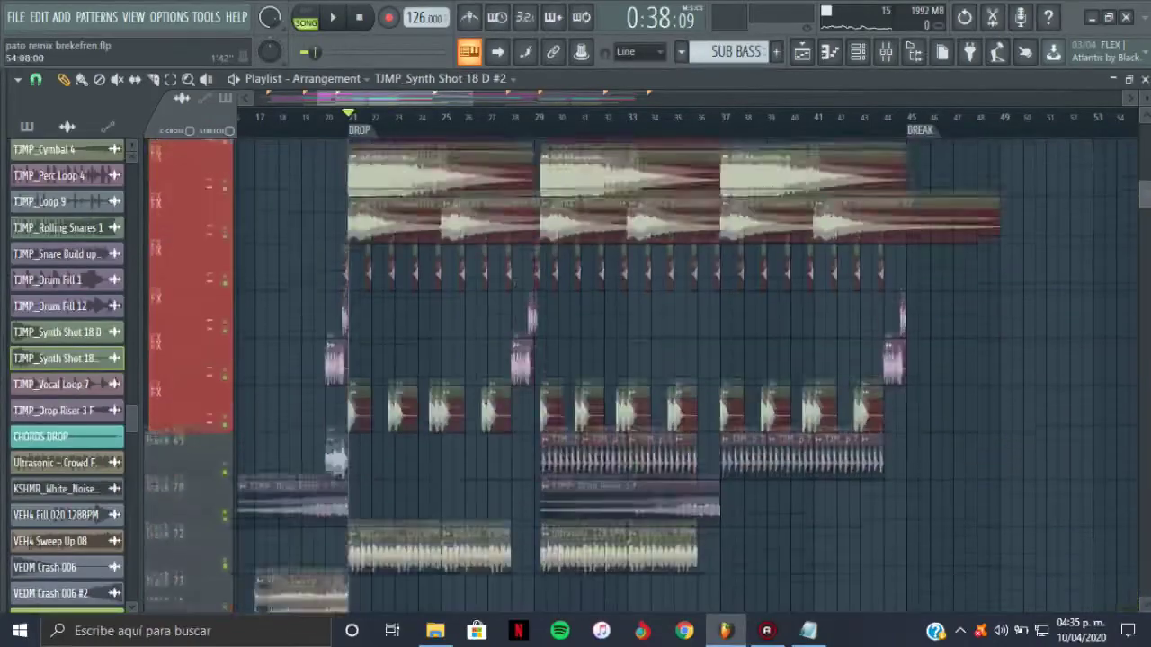
scroll(643, 369, down, 10)
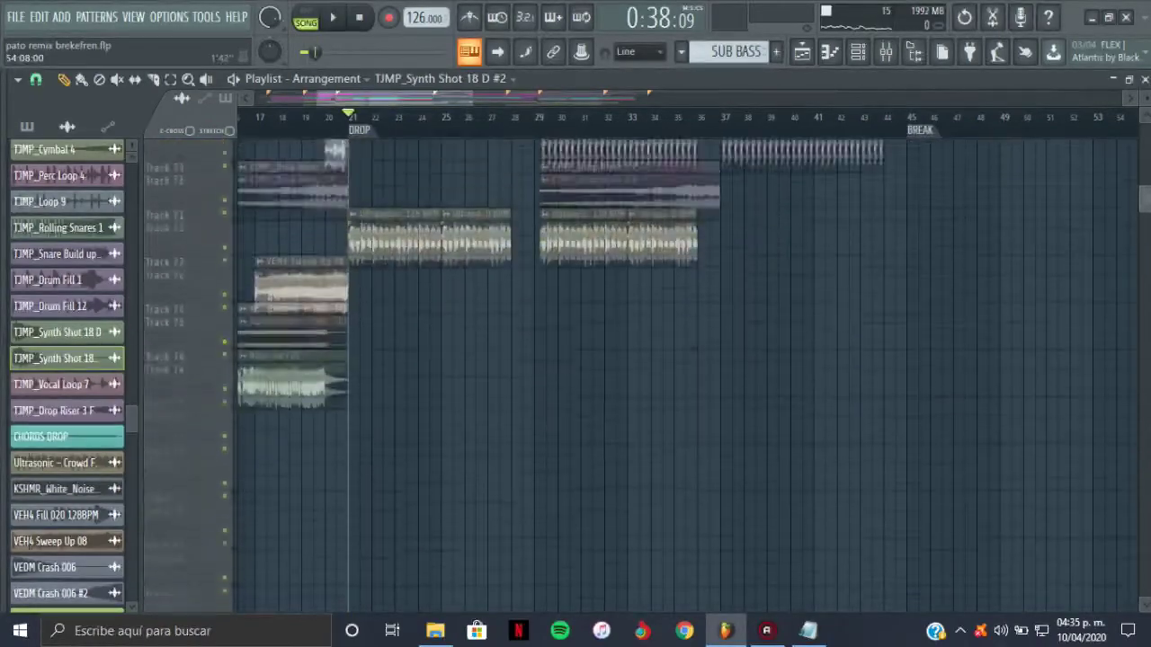
scroll(642, 368, up, 3)
scroll(643, 376, up, 10)
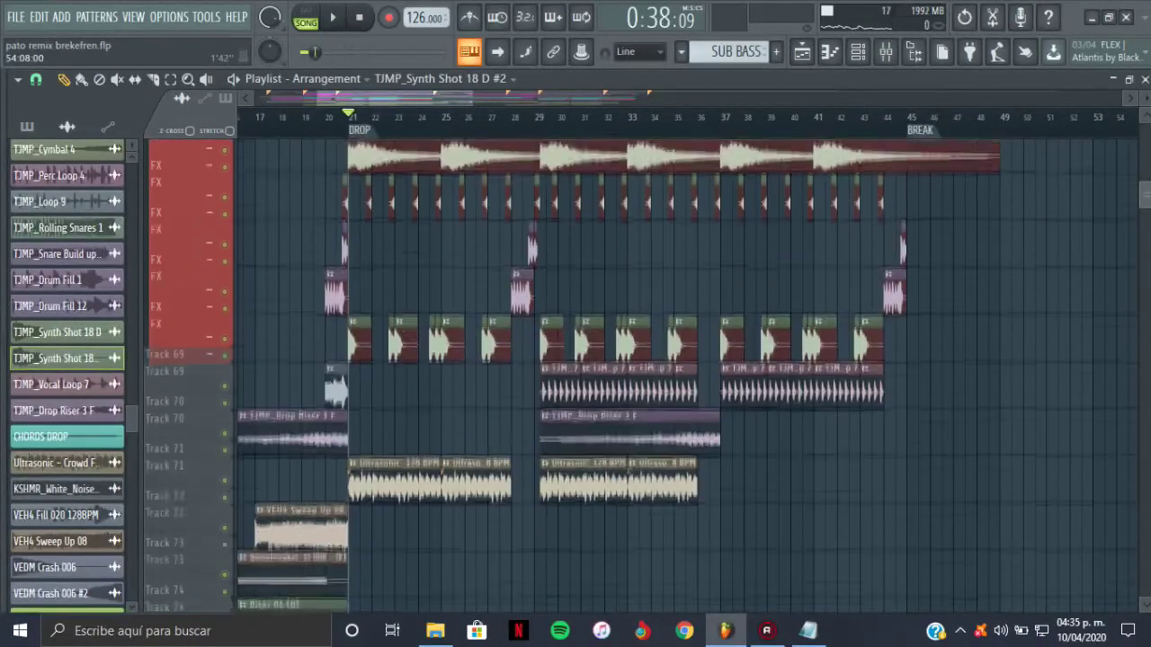
scroll(1145, 185, up, 8)
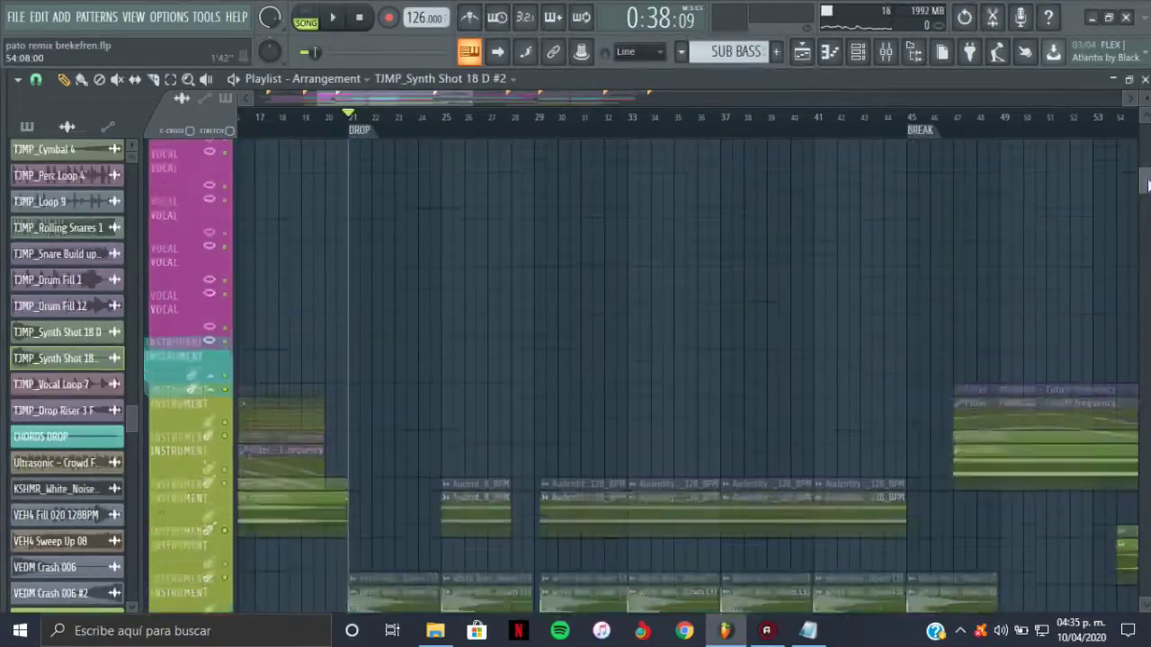
scroll(1144, 178, up, 5)
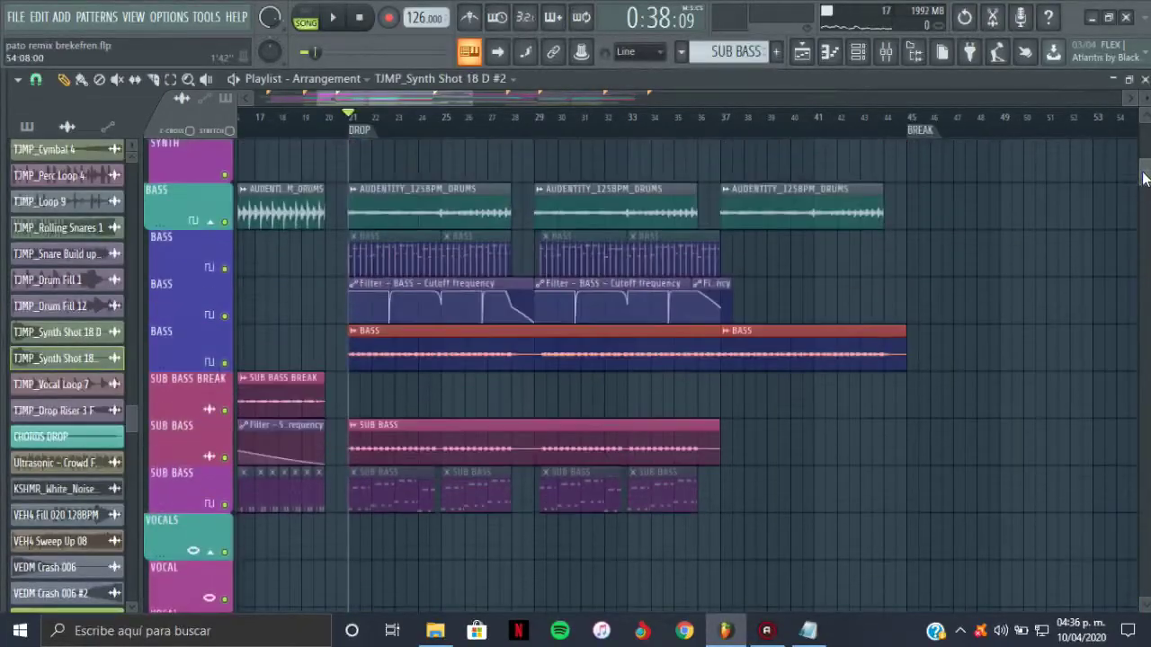
drag(1141, 172, 1140, 168)
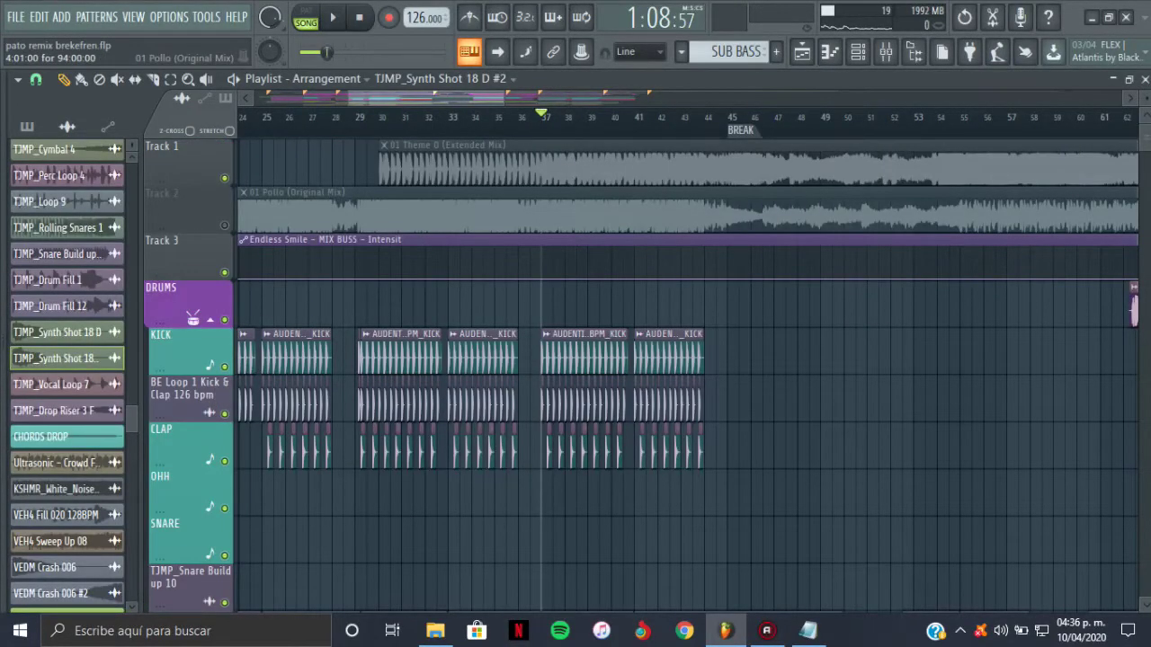
Solo the LEADS PATO XD track, play it briefly from bar 37, and unsolo it.
scroll(348, 210, down, 10)
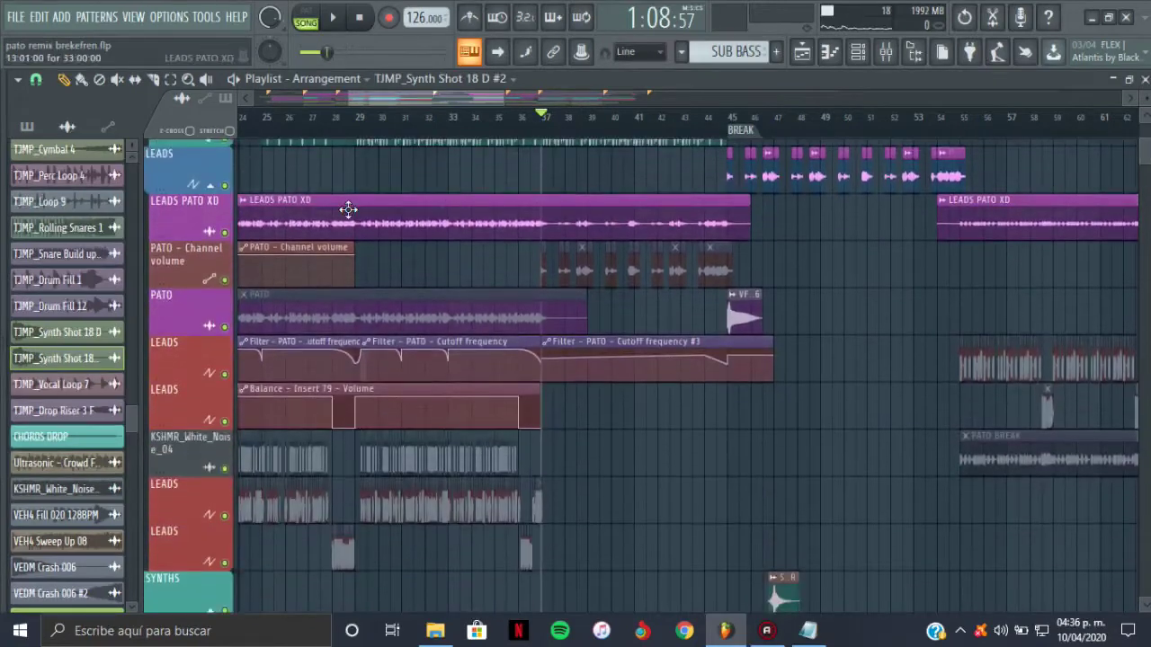
right_click(236, 231)
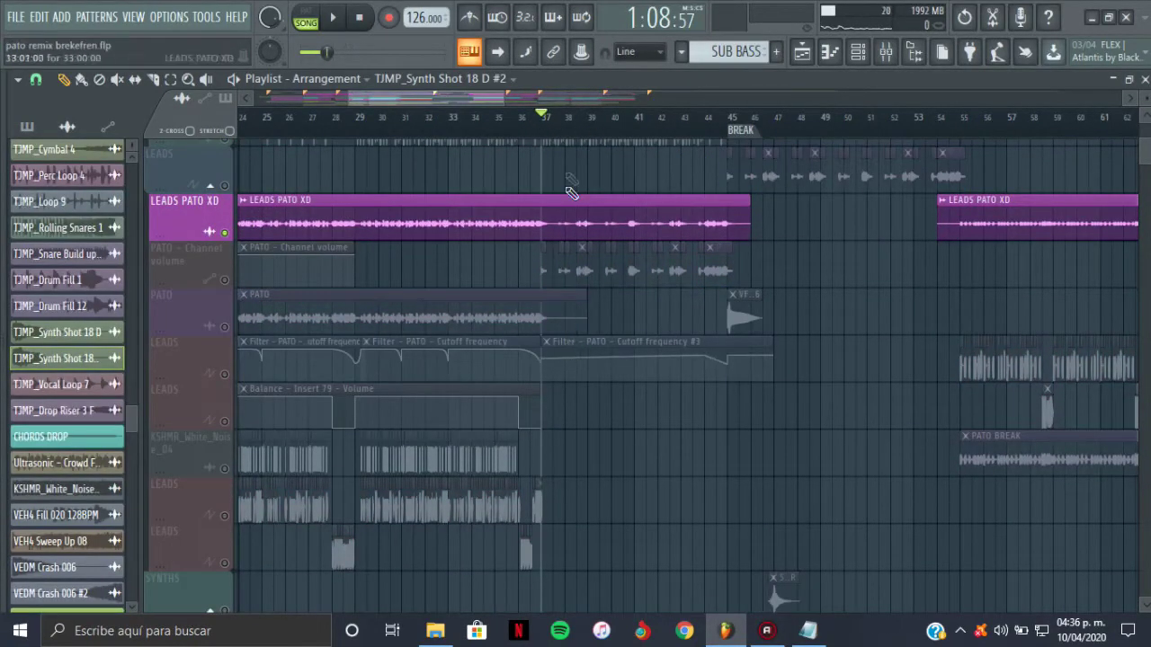
key(space)
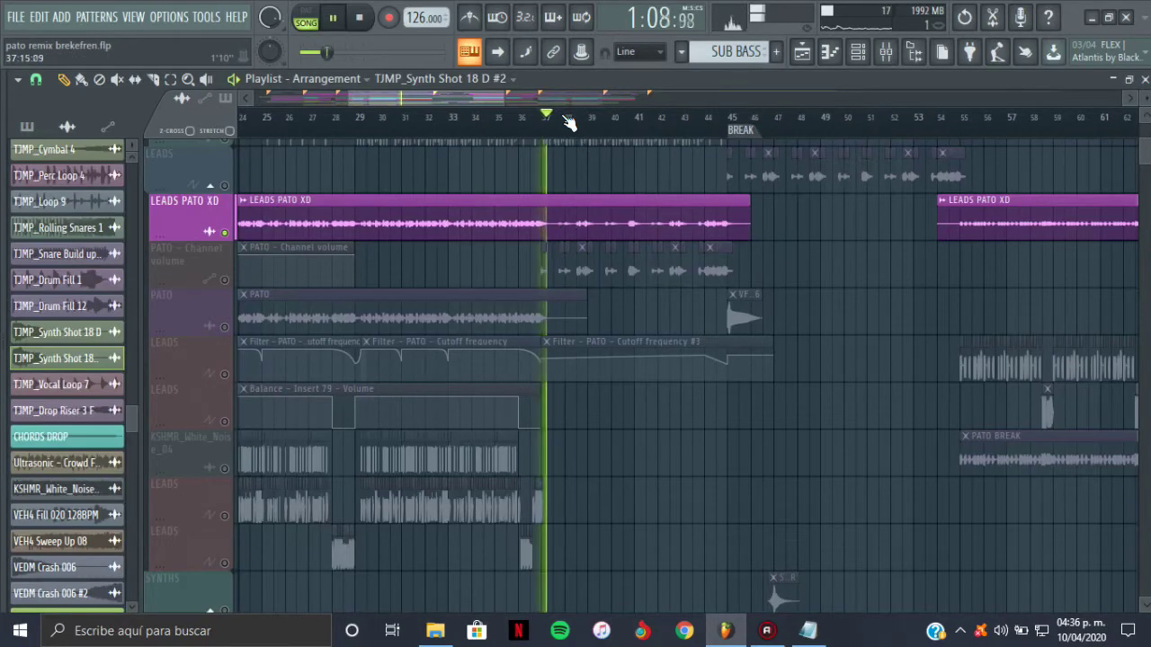
key(space)
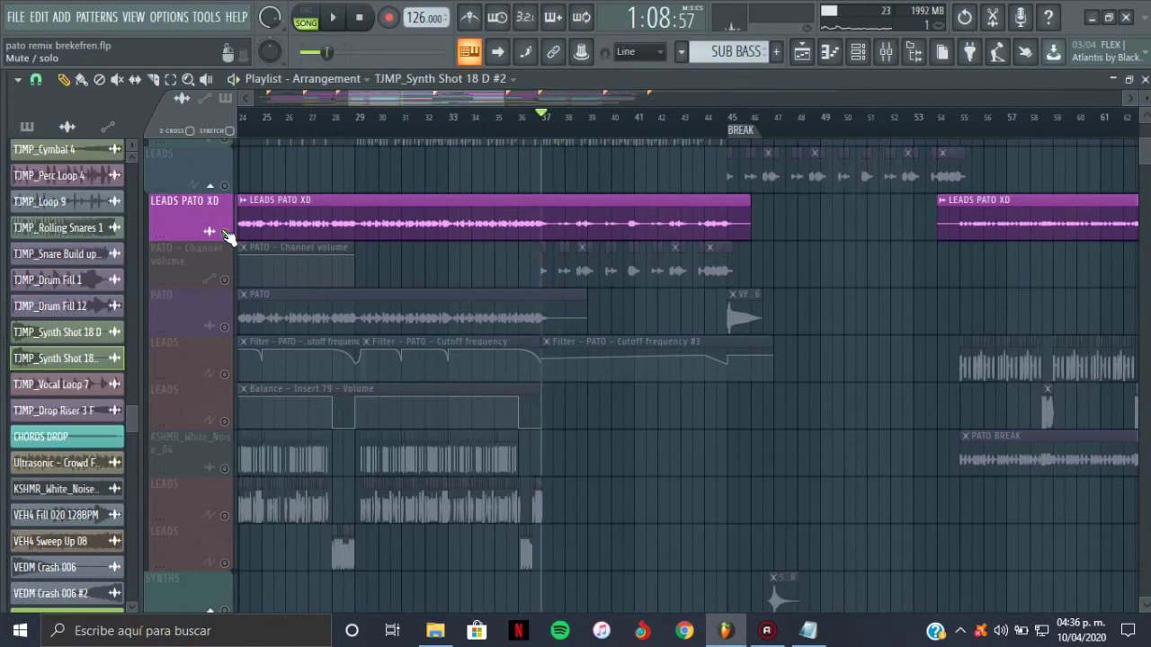
right_click(235, 231)
right_click(236, 231)
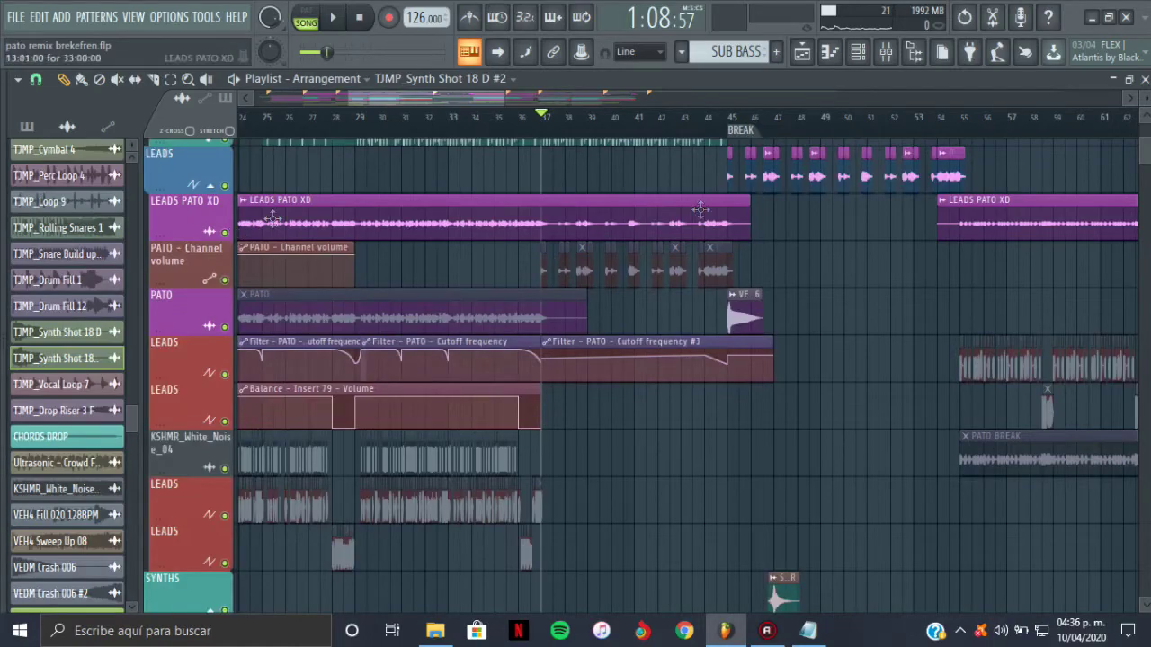
Set the playback position to the BREAK marker at bar 45 and play the start of the second break.
mouse_move(1146, 149)
mouse_down()
mouse_move(1147, 192)
mouse_move(1145, 135)
mouse_up()
click(726, 118)
drag(422, 97, 491, 112)
drag(1145, 147, 1146, 166)
scroll(238, 377, up, 5)
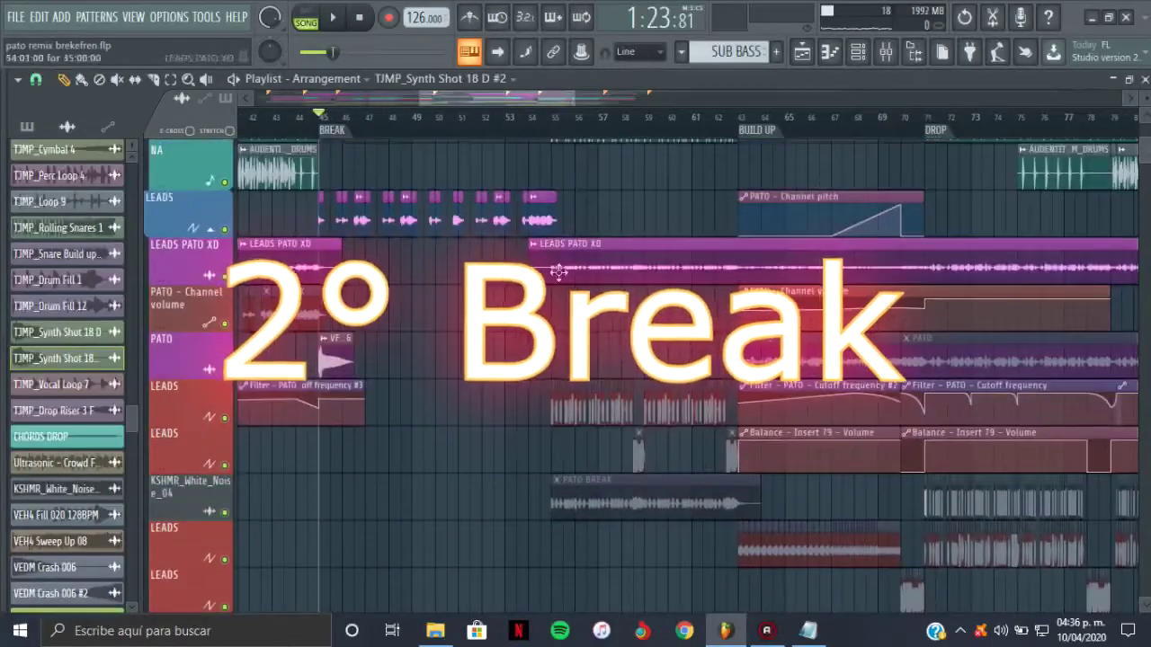
key(space)
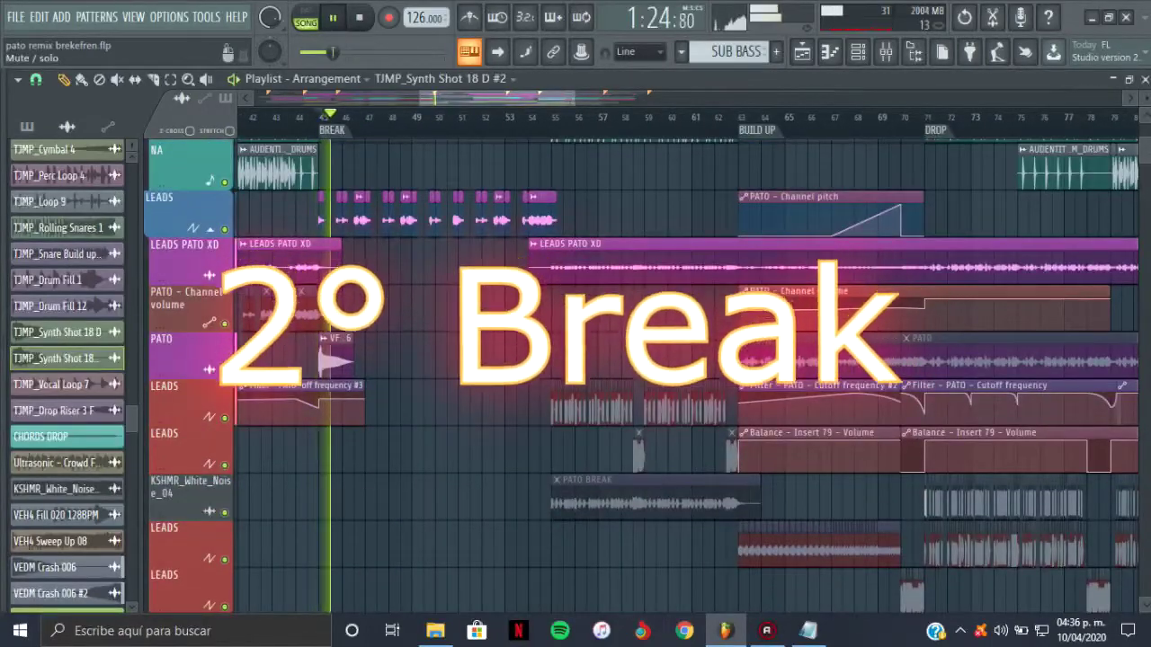
key(space)
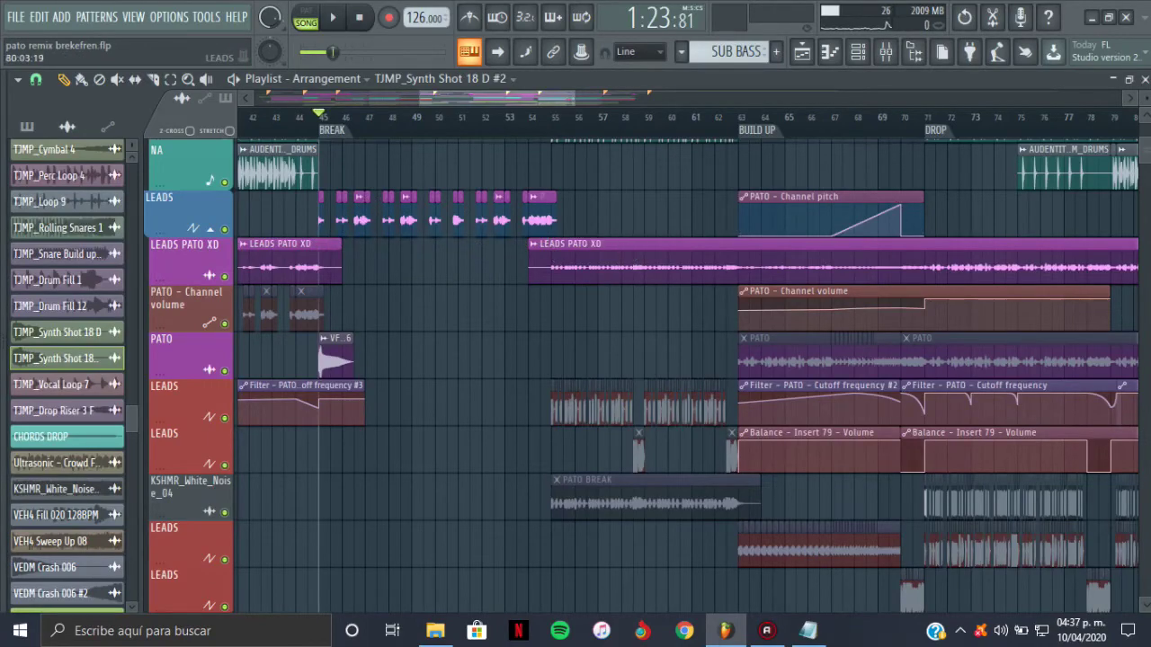
Replay the full mix from bar 45 while bringing the SYNTHS tracks into view, and stop before bar 47.
scroll(333, 224, down, 5)
key(space)
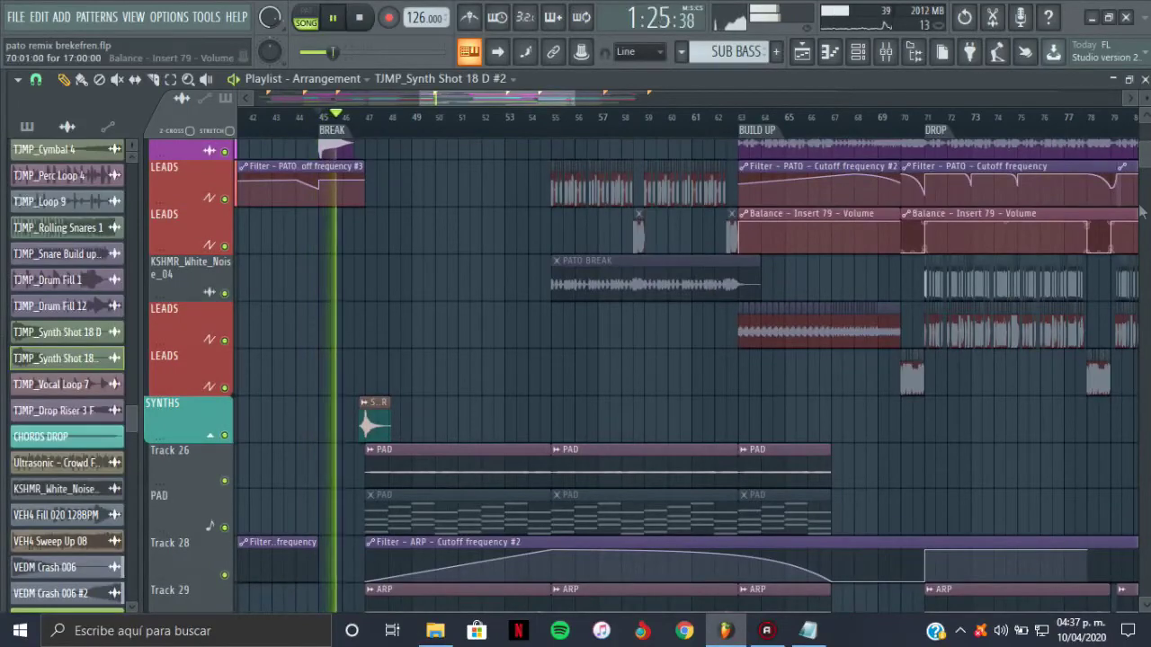
scroll(566, 171, down, 7)
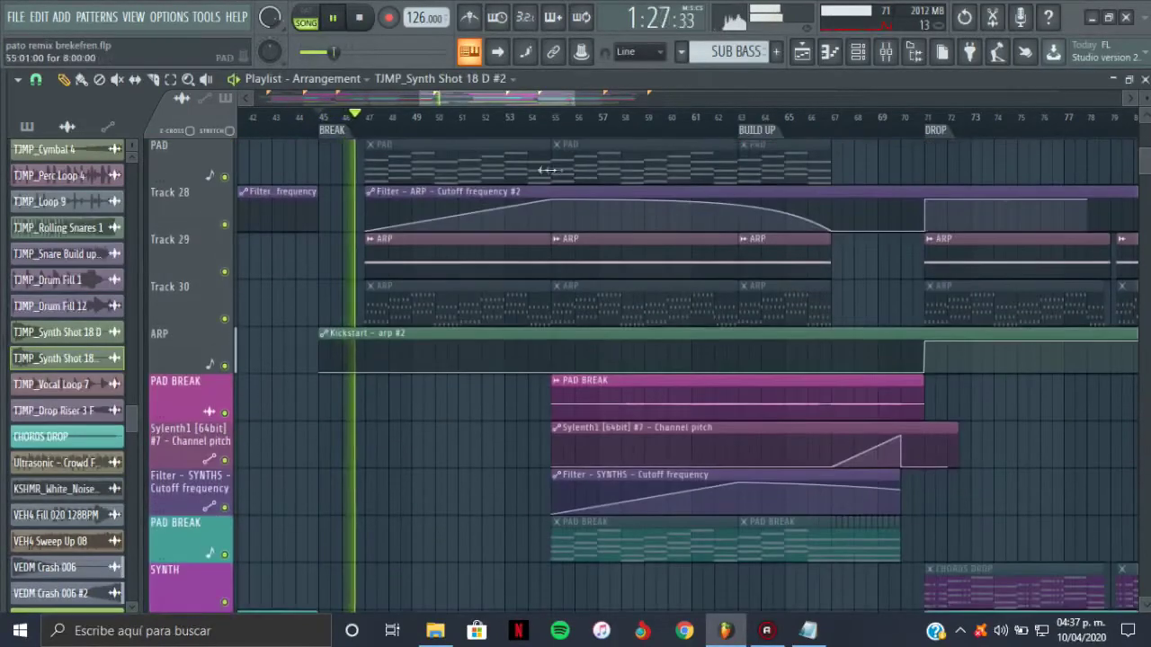
scroll(566, 171, up, 4)
key(space)
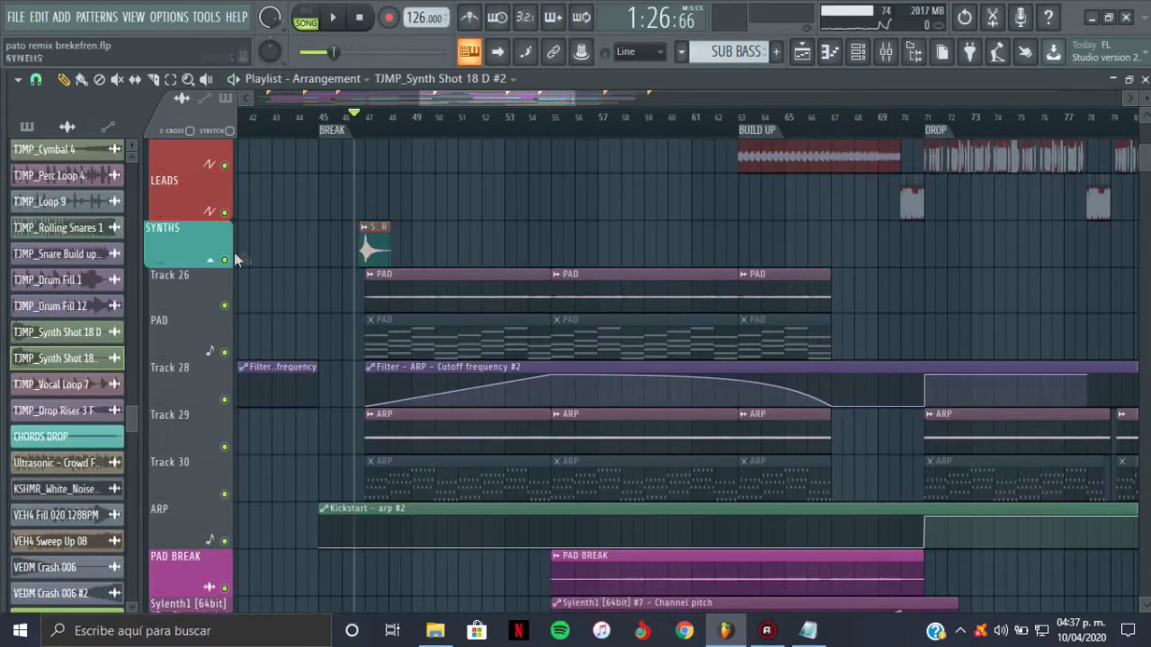
Solo the SYNTHS track and play its short clip at bar 47.
right_click(224, 260)
key(space)
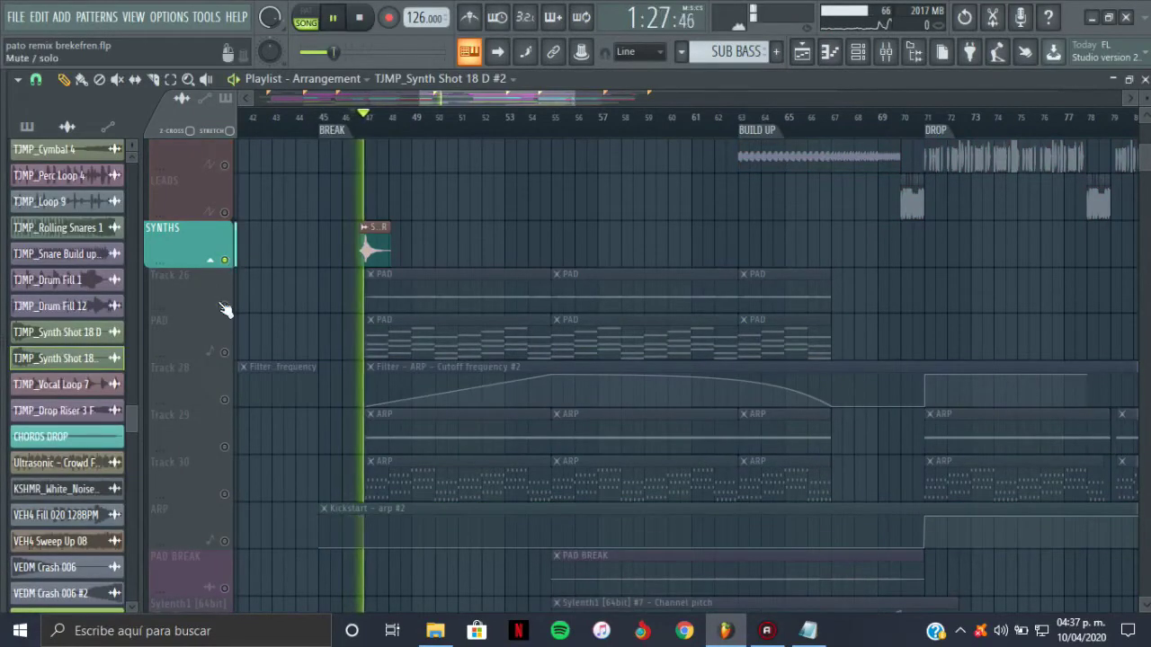
key(space)
Switch the solo to the PAD and ARP tracks, including Tracks 26, 28, 29 and 30, and play them at the break.
right_click(225, 306)
click(223, 352)
click(224, 401)
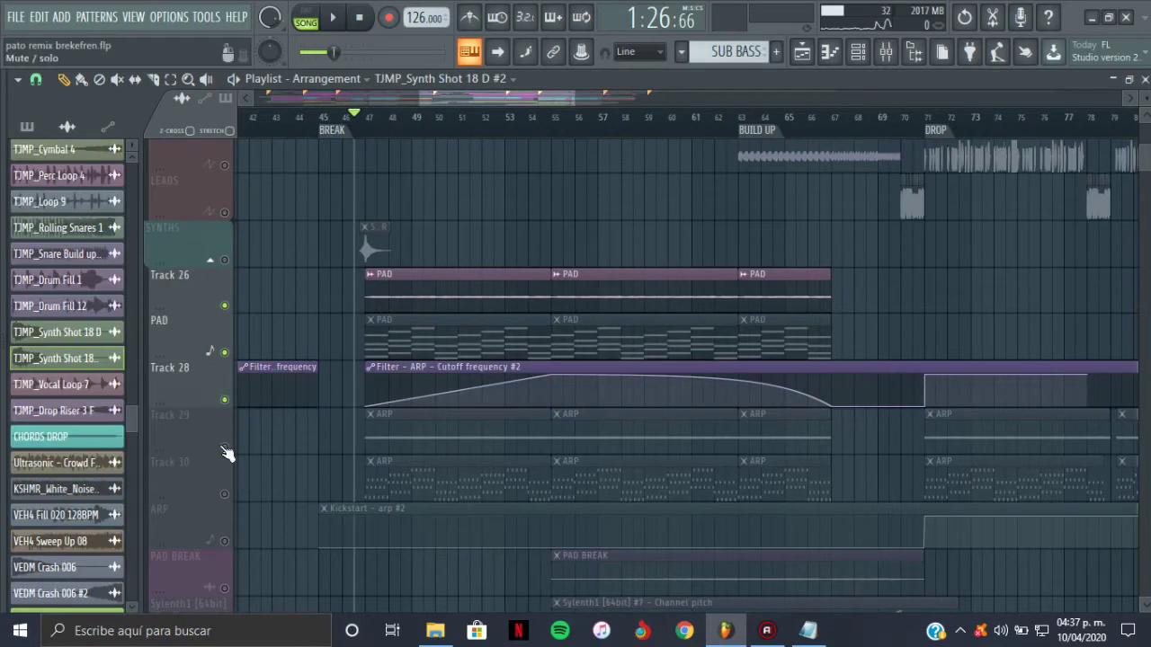
click(224, 448)
click(224, 494)
key(space)
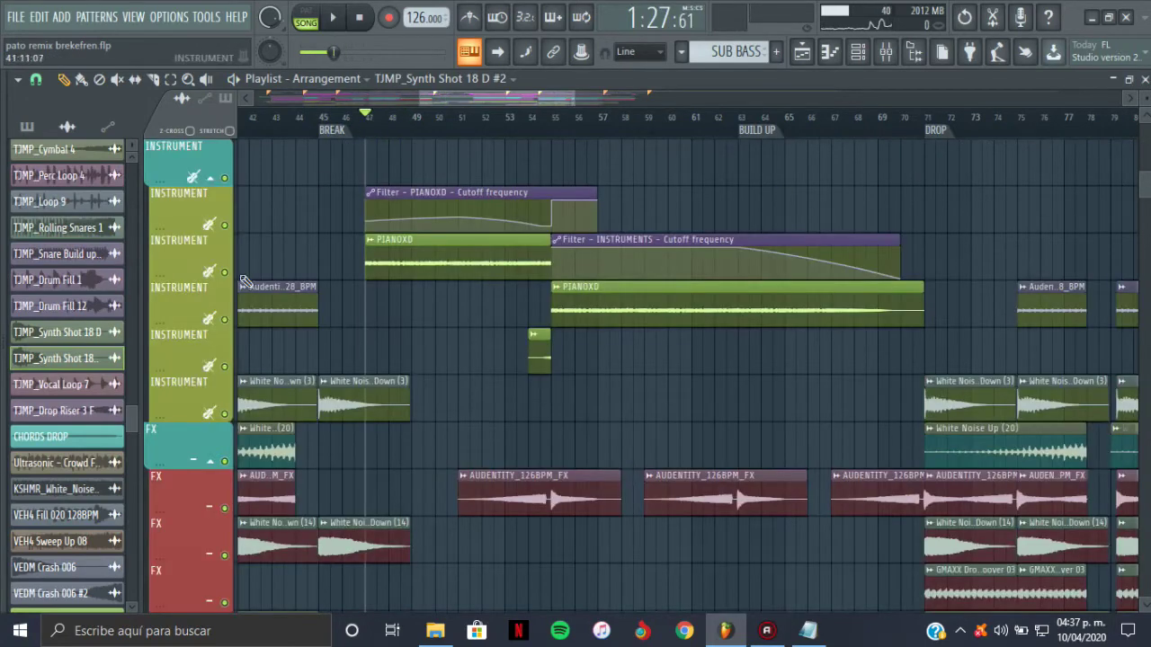
Solo the PIANOXD instrument track together with its cutoff frequency automation track and play them from bar 47.
ctrl+click(224, 271)
click(224, 225)
key(space)
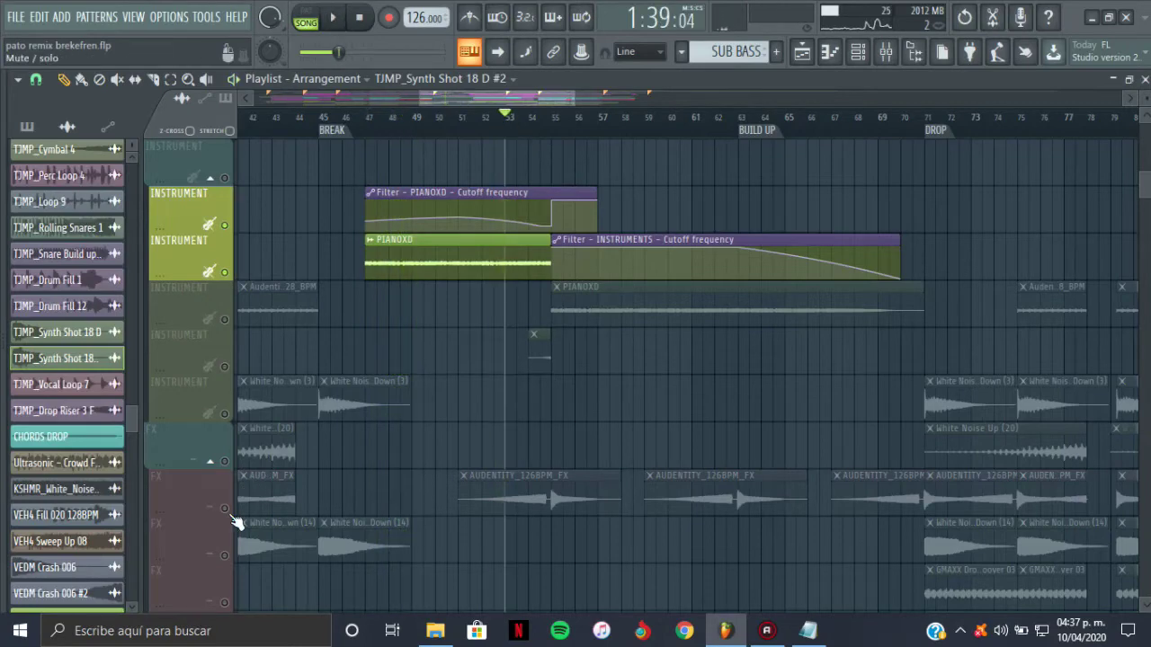
Add the AUDENTITY_126BPM_FX track and the short instrument clip near bar 54 to the solo, play from bar 53, and unsolo everything.
click(224, 508)
click(224, 365)
key(space)
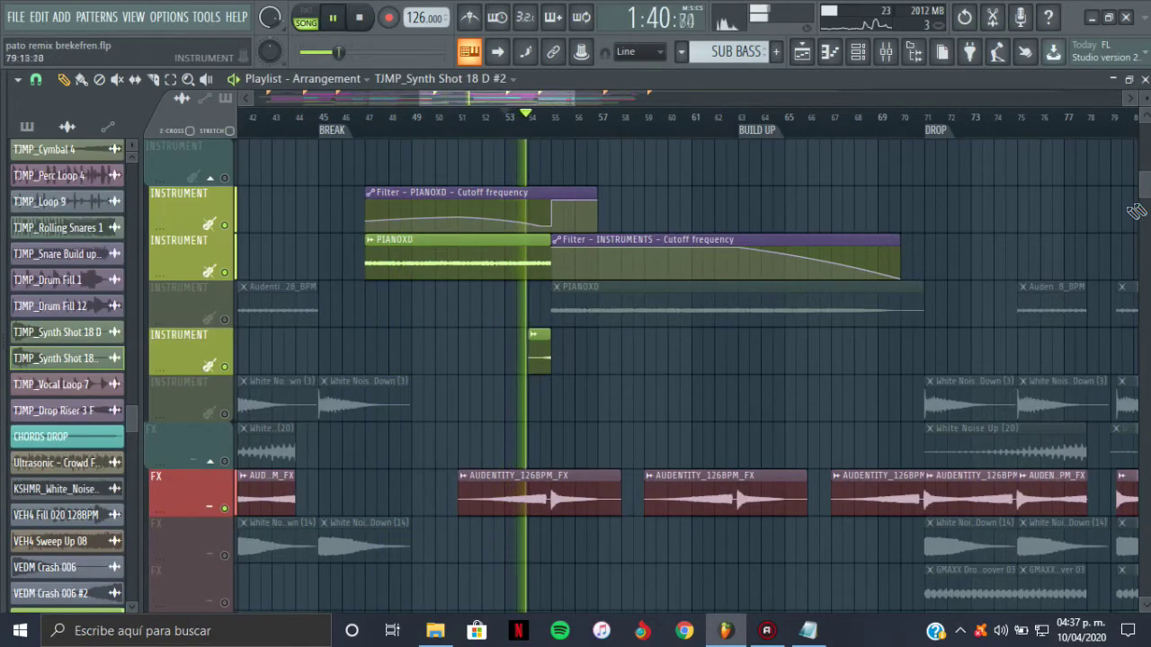
scroll(1135, 211, down, 3)
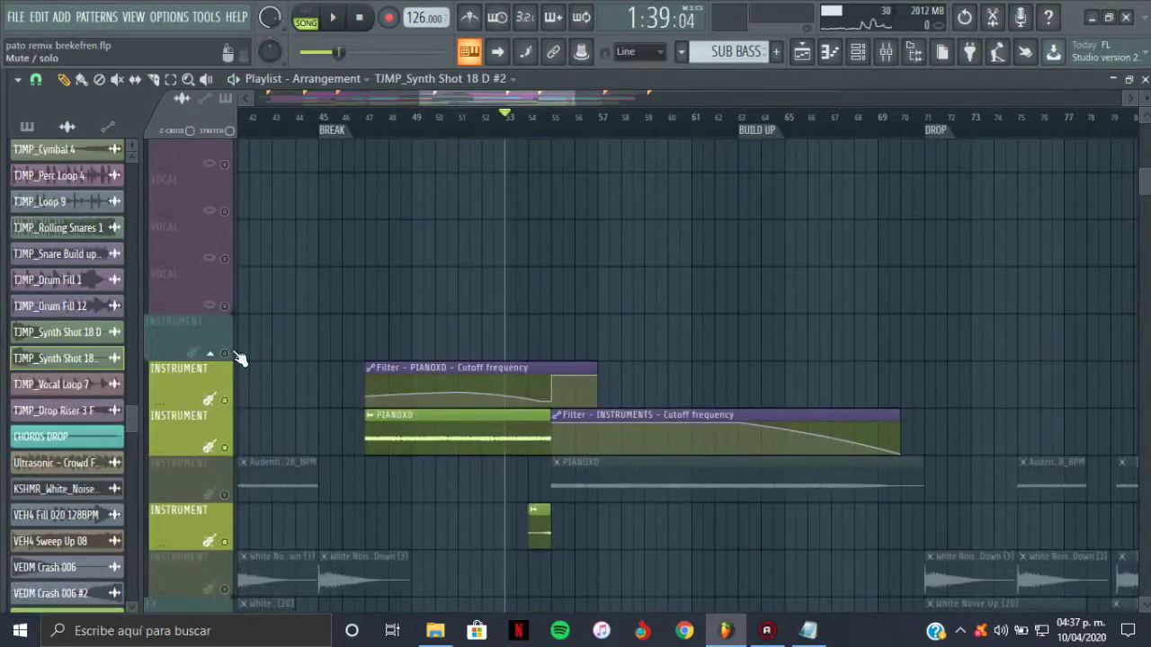
click(227, 354)
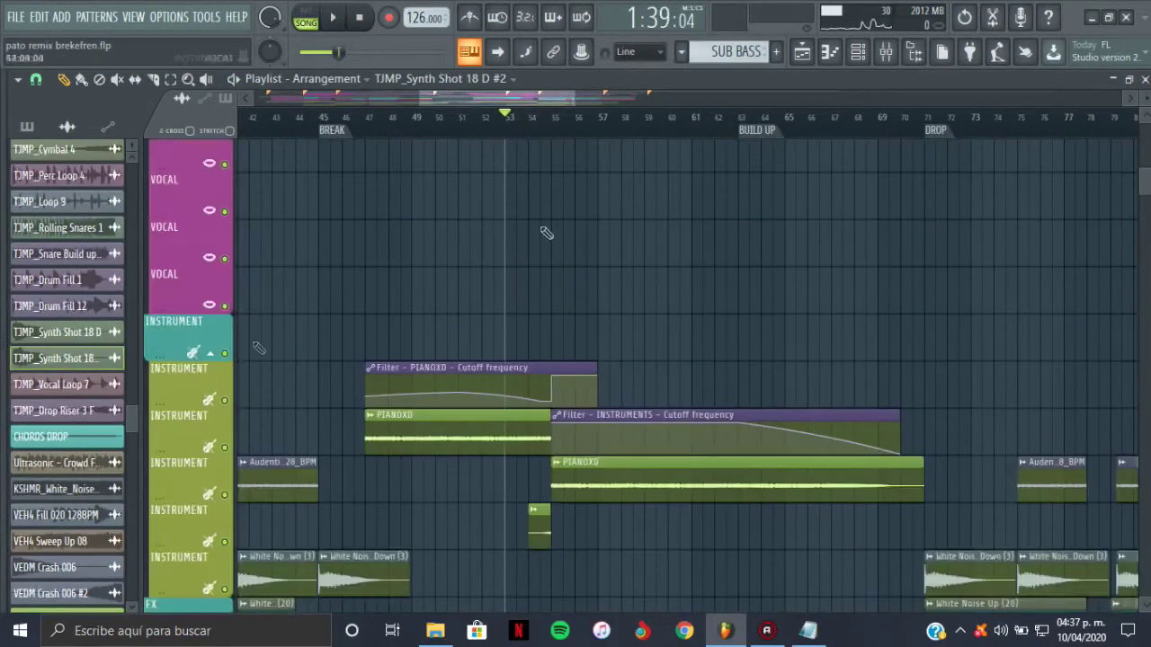
Solo the 01 Pollo (Original Mix) track, play it from bar 53 for comparison, and unsolo it.
scroll(384, 196, up, 10)
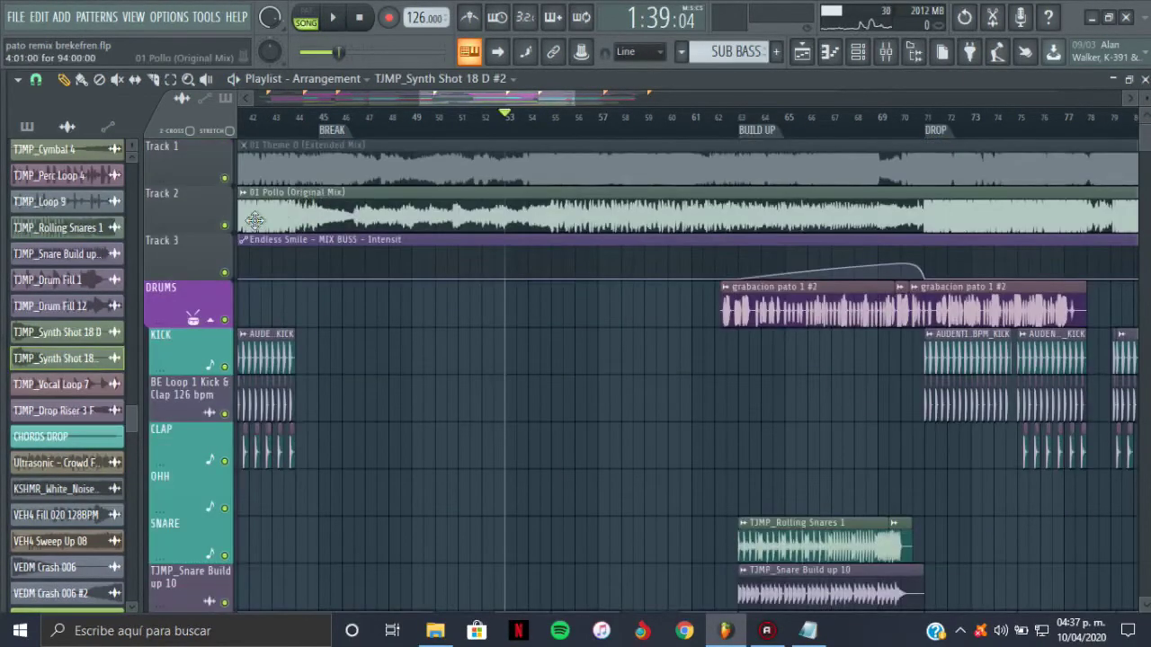
right_click(225, 225)
key(space)
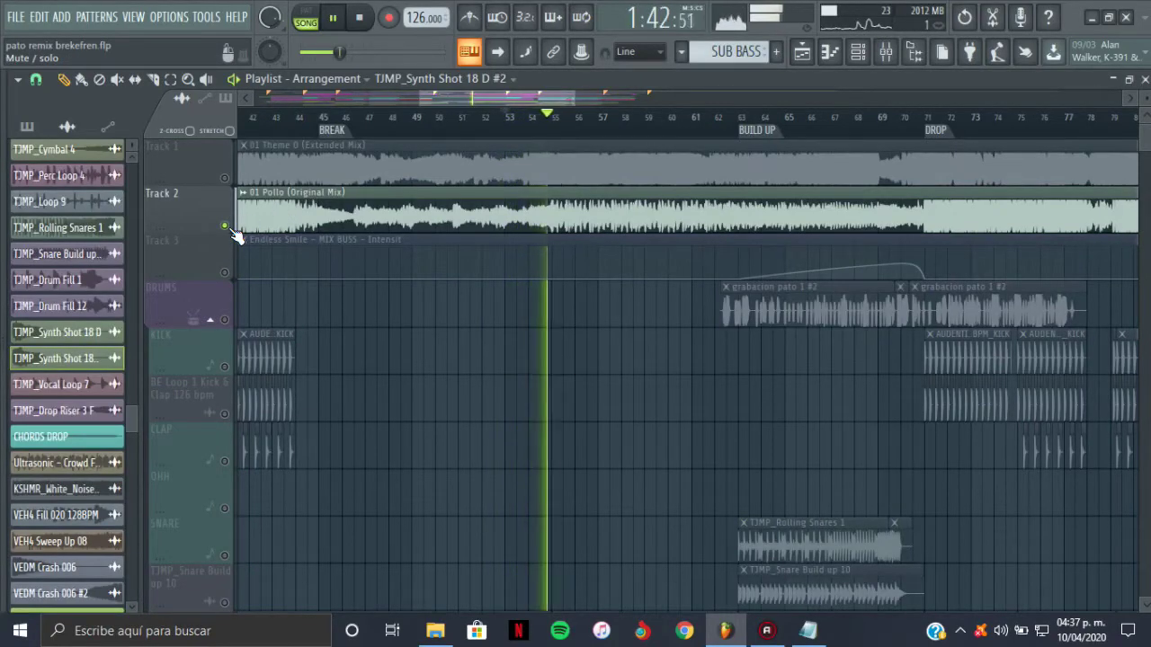
right_click(225, 225)
key(space)
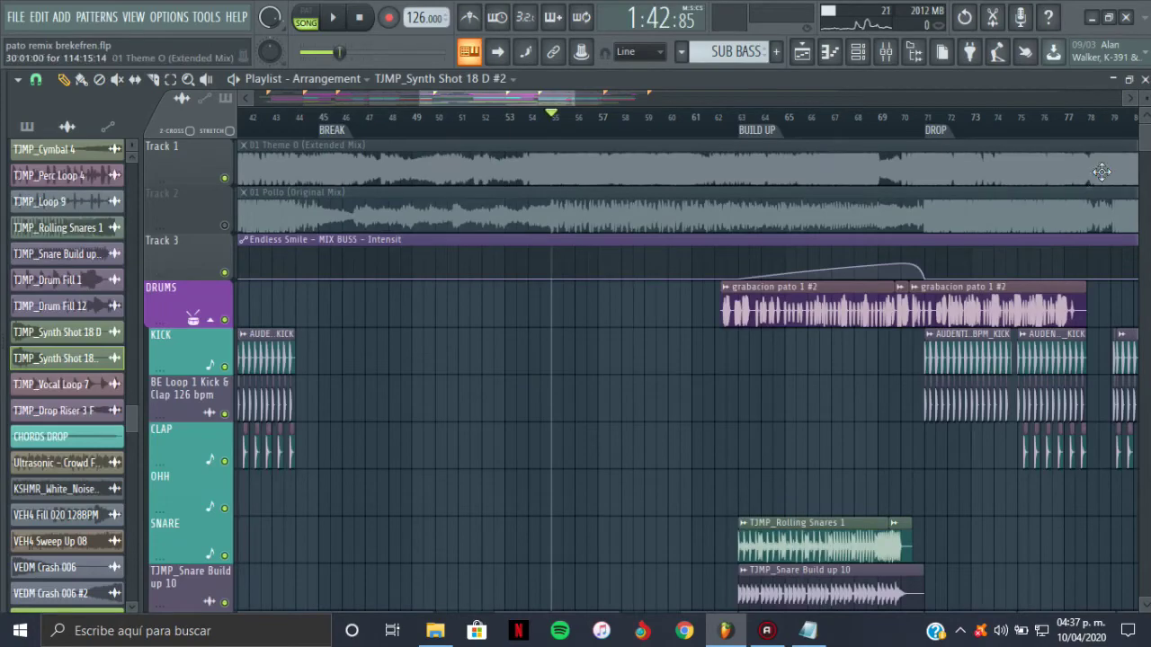
Examine which tracks play from bar 55 of the break, from the drums down to the FX.
scroll(683, 368, down, 15)
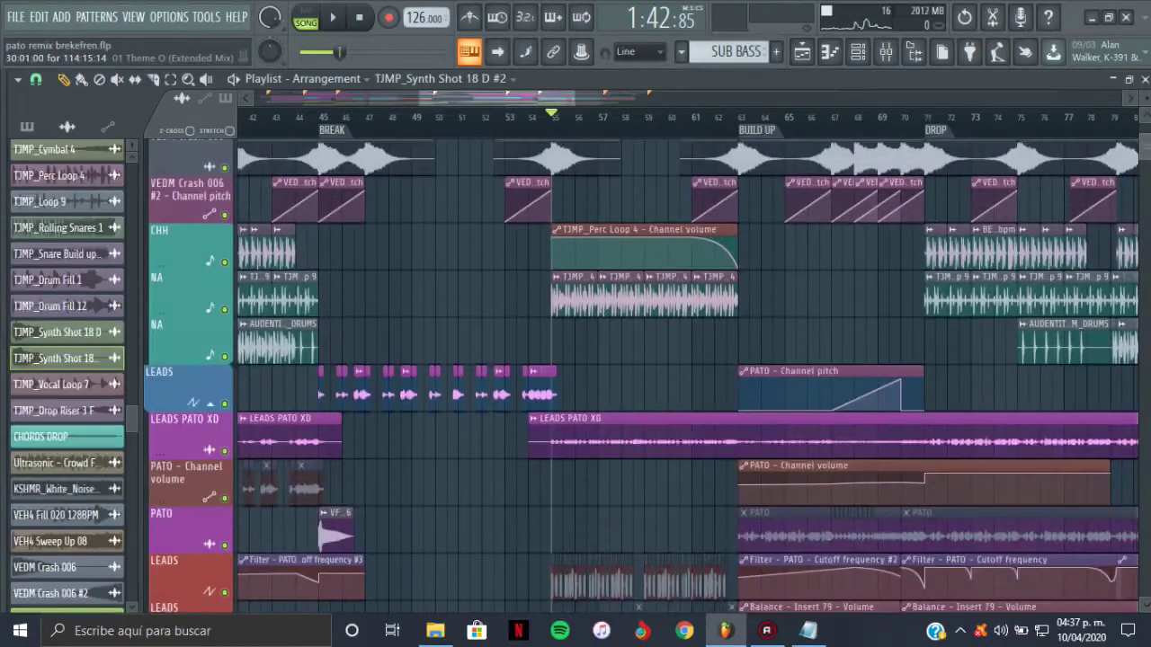
scroll(647, 376, down, 15)
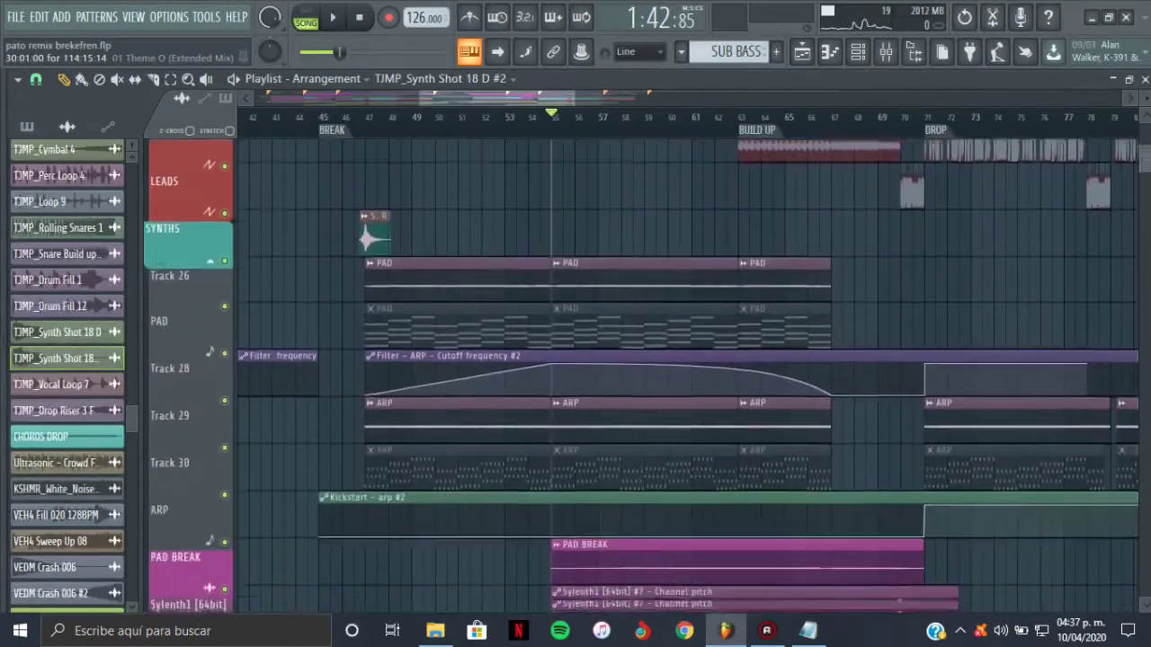
scroll(647, 376, down, 3)
scroll(647, 376, up, 5)
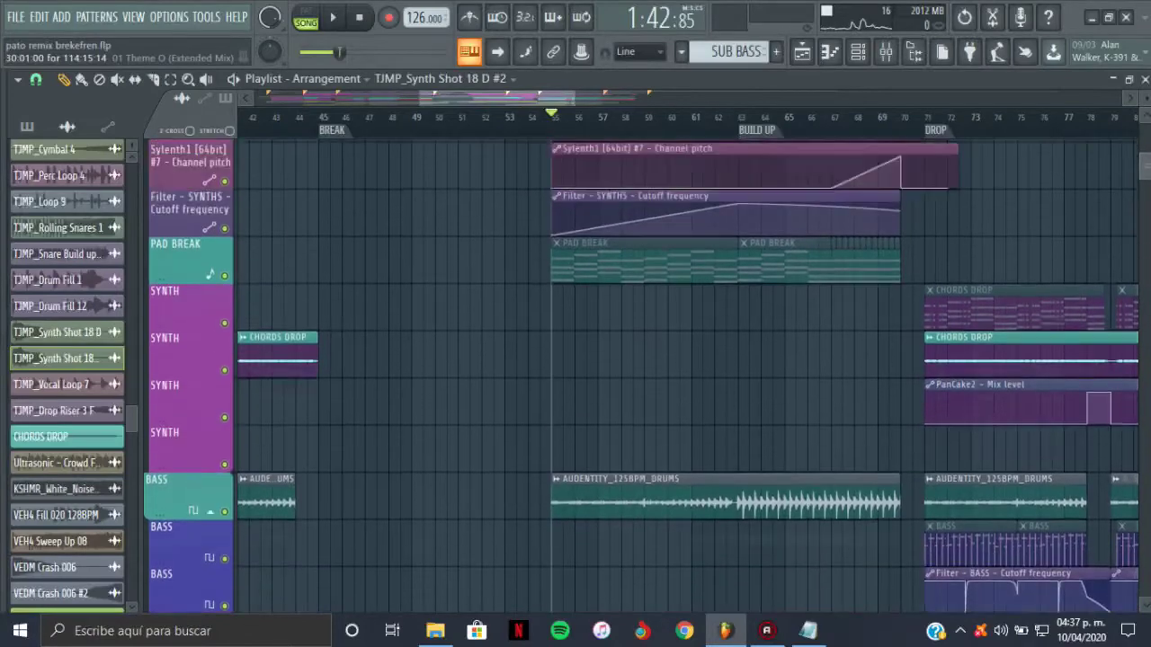
scroll(648, 376, down, 6)
scroll(648, 376, down, 10)
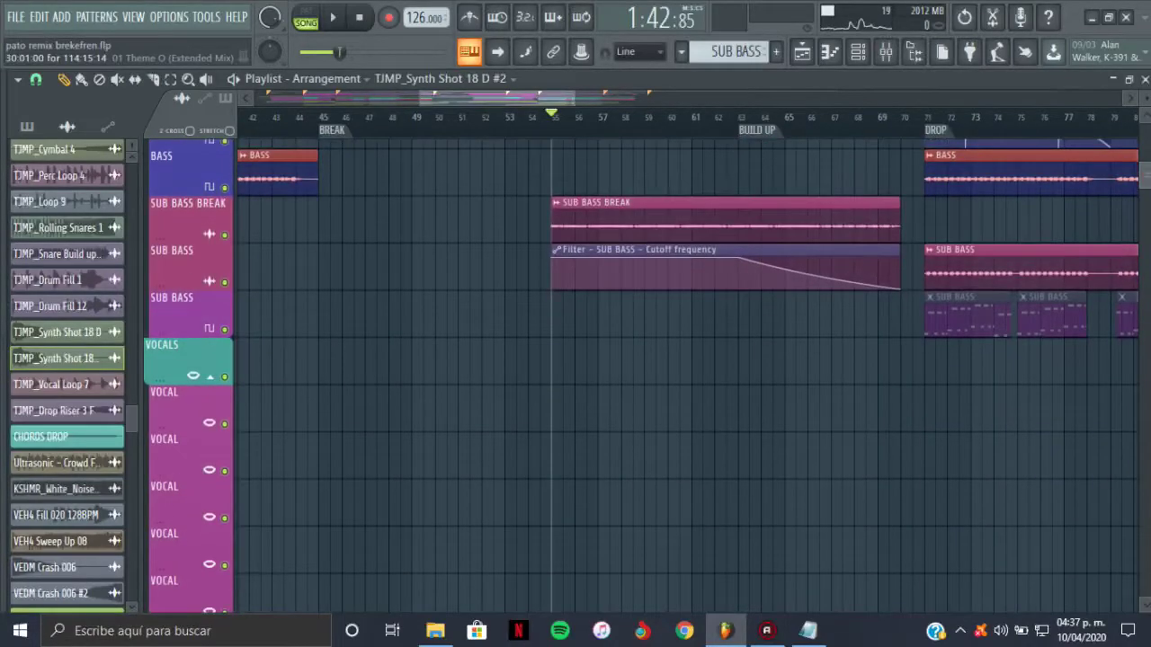
scroll(647, 376, down, 5)
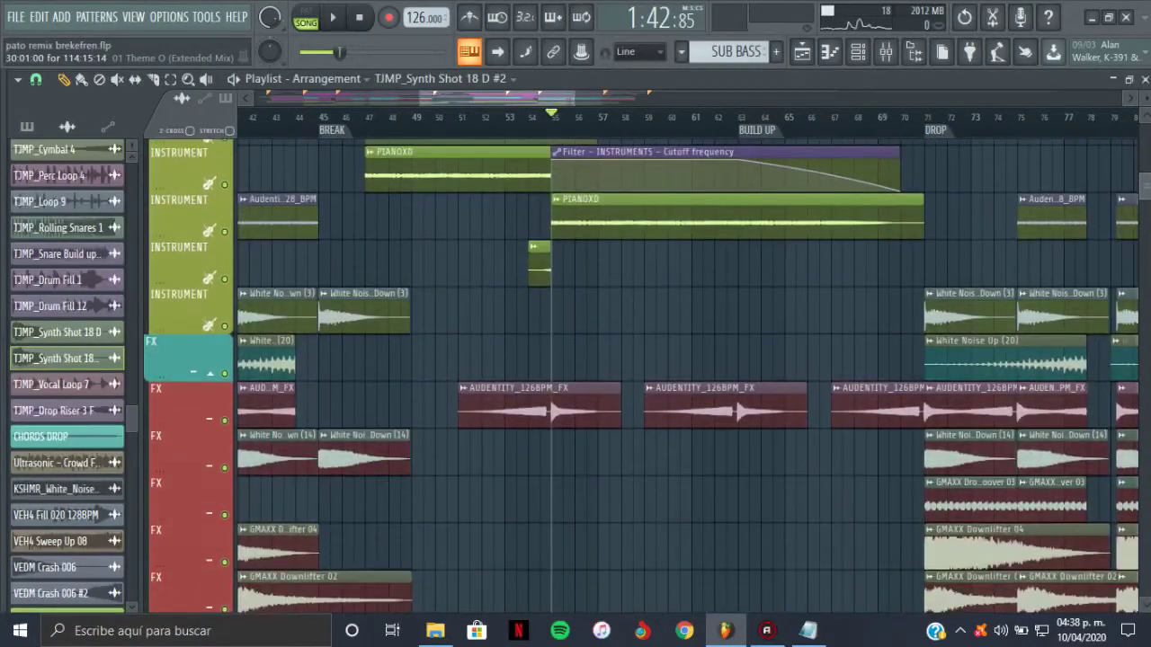
Solo the TJMP_Perc Loop 4 track with its channel volume automation on the CHH track, play from bar 55, and unsolo everything.
drag(1146, 195, 1147, 151)
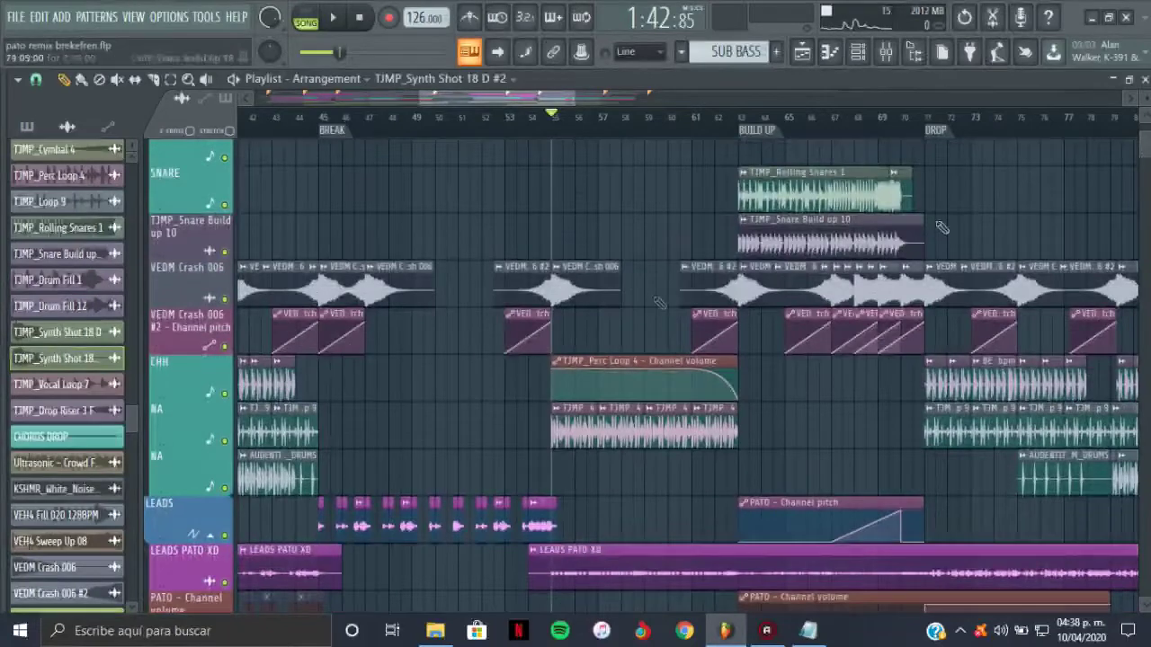
right_click(225, 440)
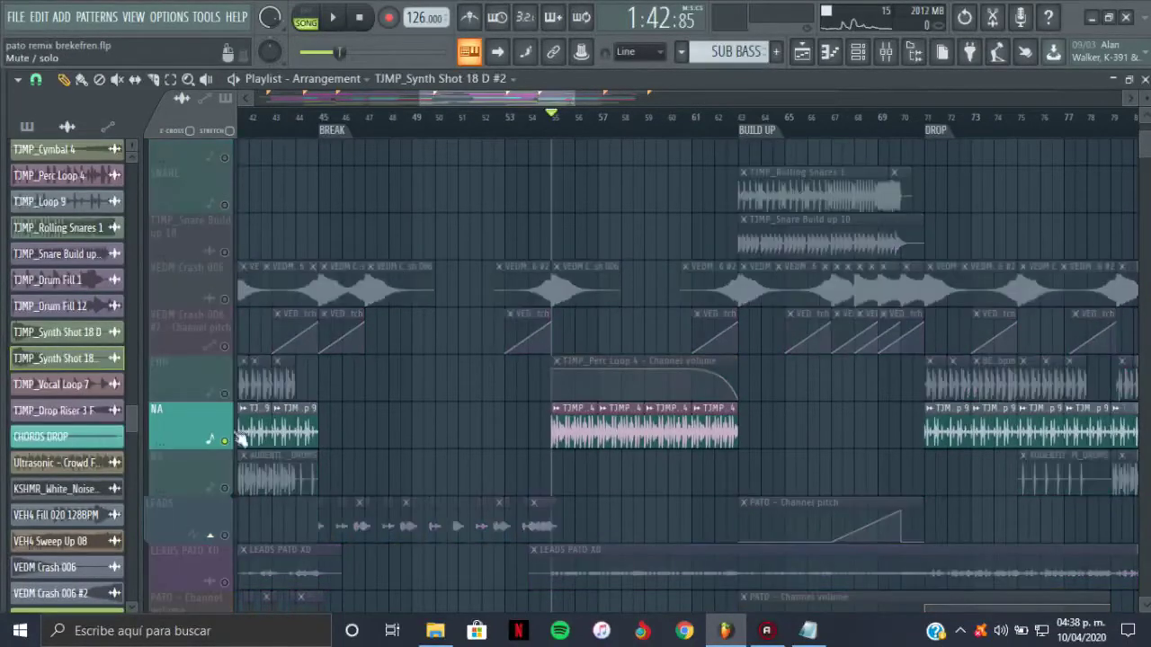
click(223, 394)
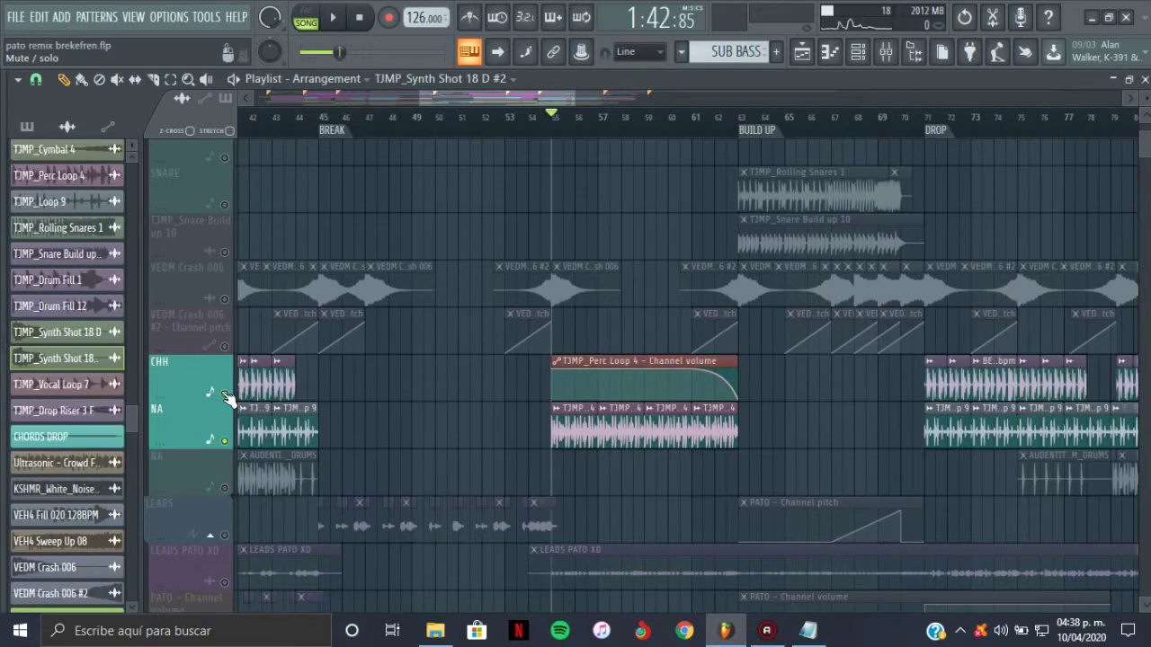
key(space)
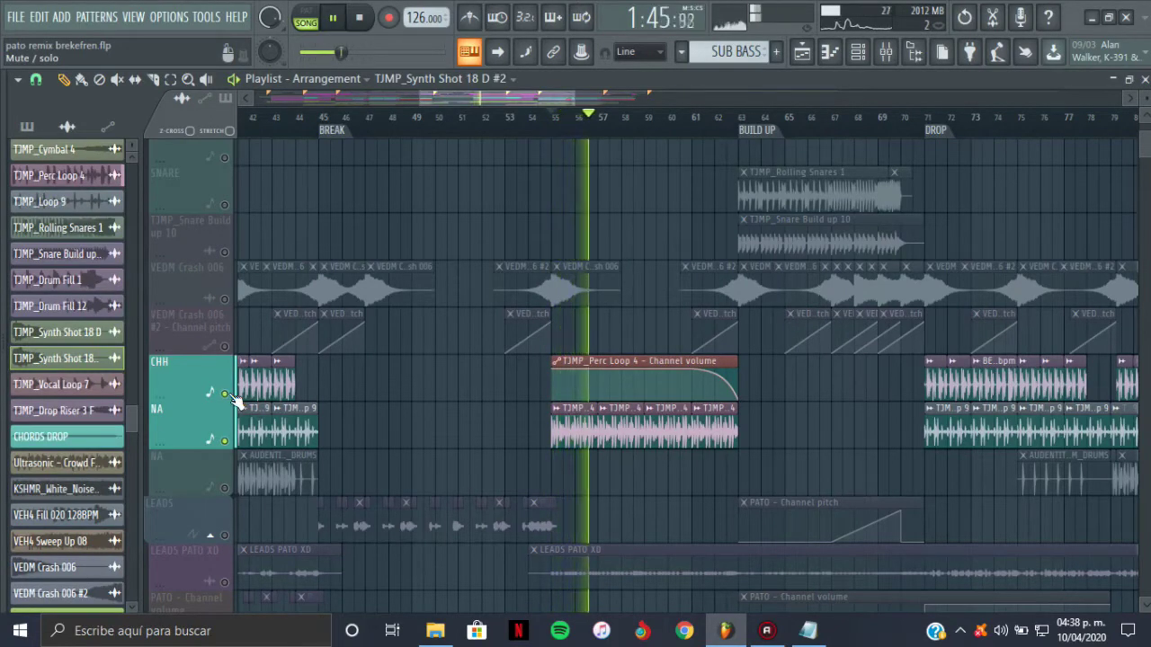
key(space)
right_click(229, 394)
right_click(224, 394)
Solo the LEADS PATO XD track and play it from bar 55.
drag(1143, 155, 1144, 153)
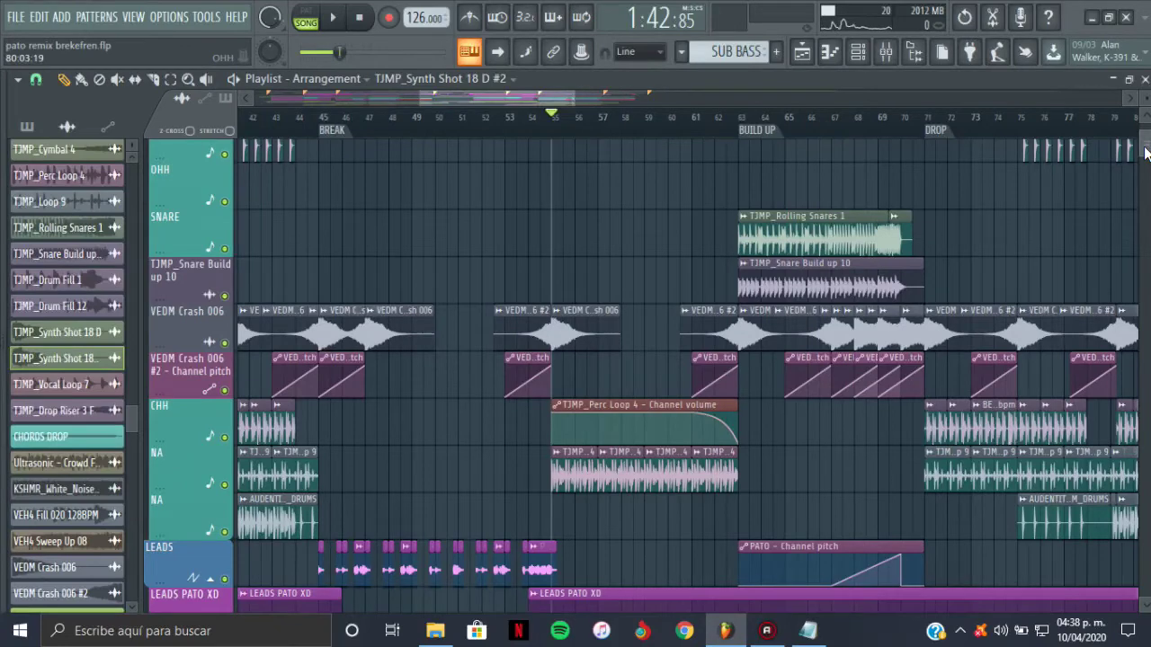
scroll(1144, 153, down, 9)
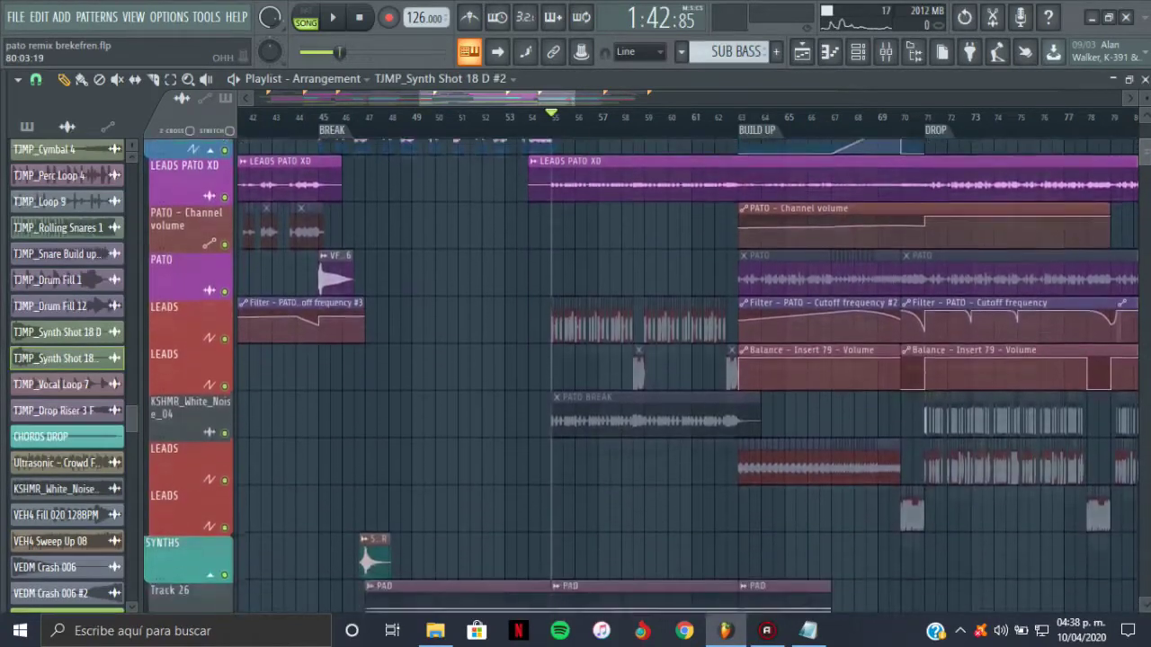
scroll(170, 277, up, 1)
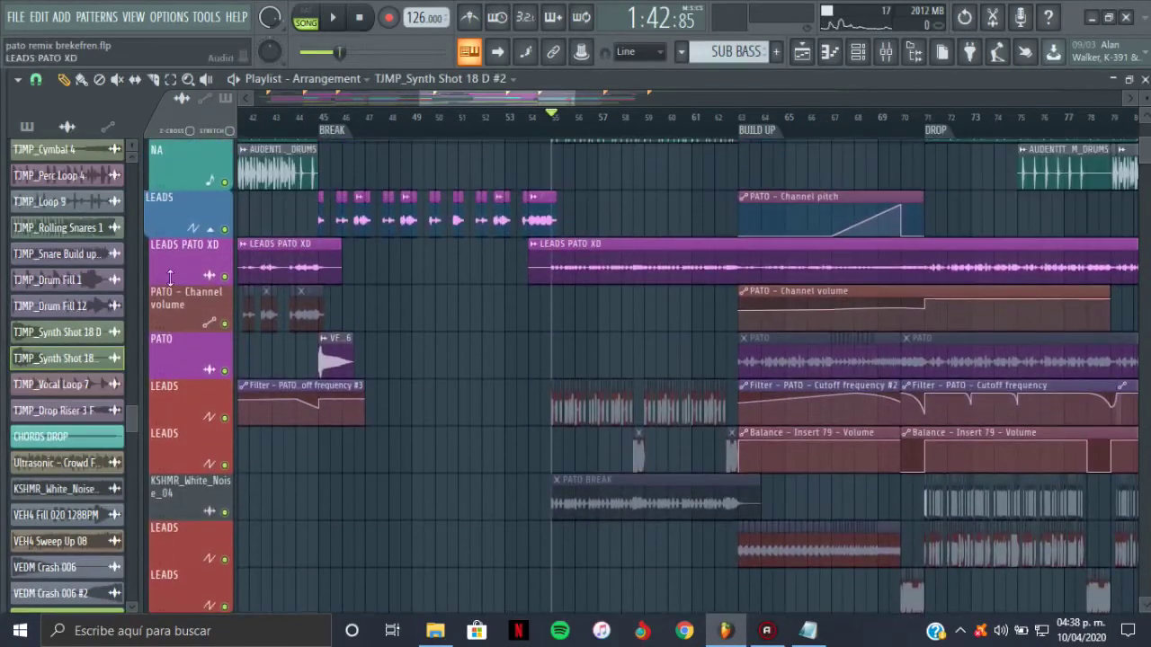
right_click(224, 278)
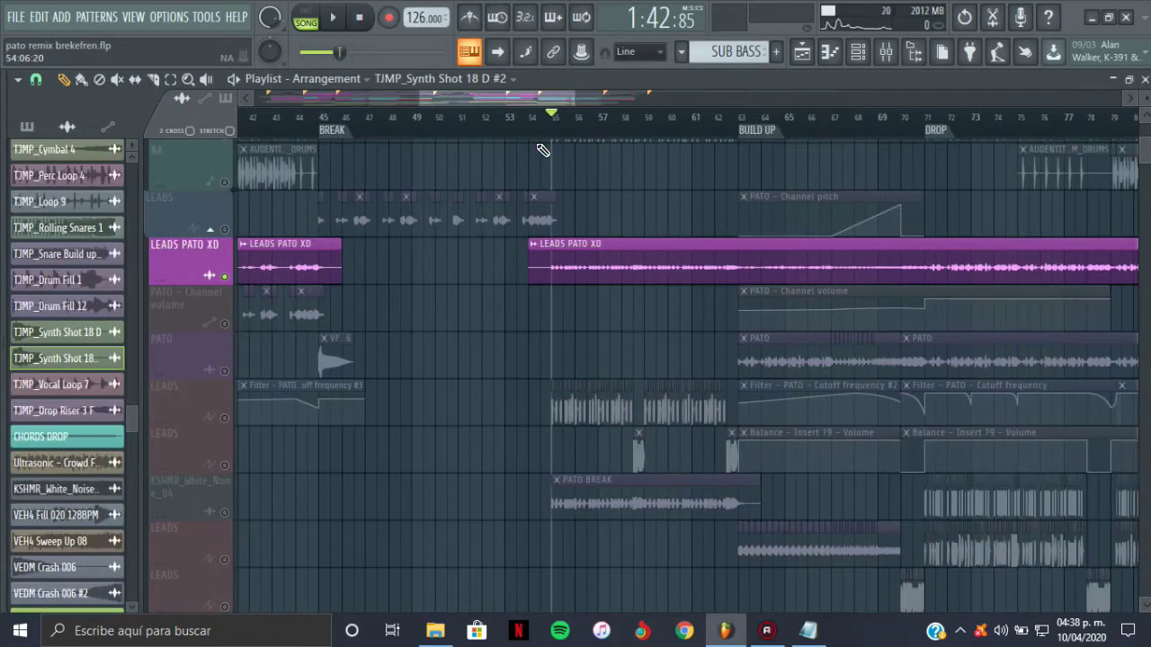
key(space)
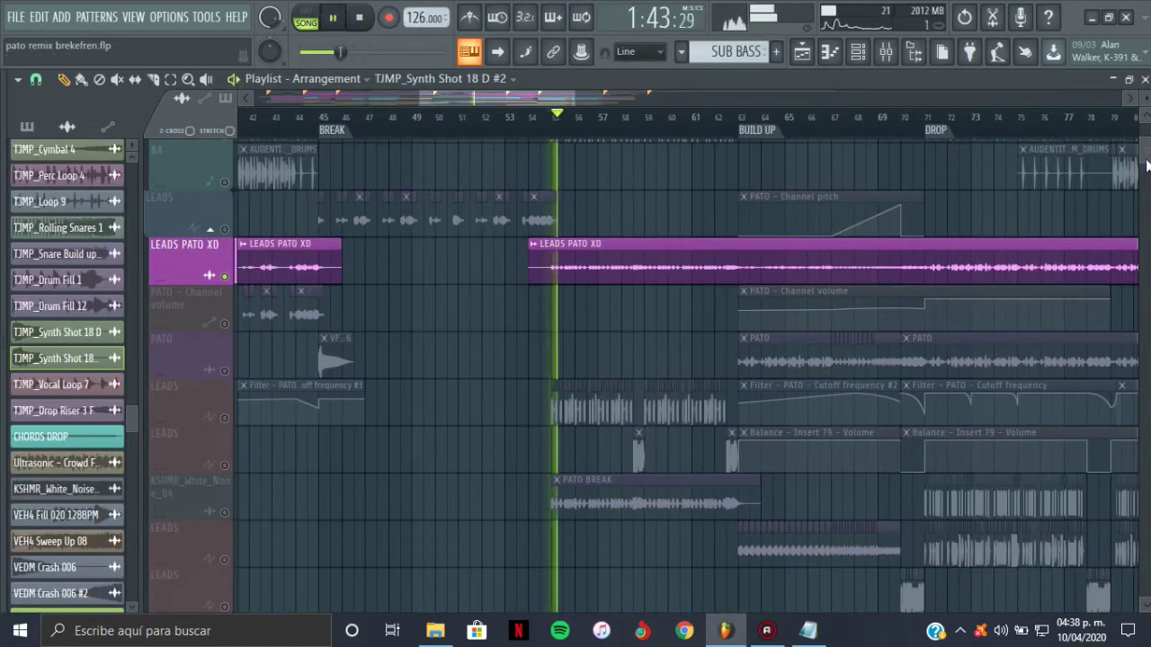
scroll(647, 373, down, 8)
scroll(813, 279, down, 10)
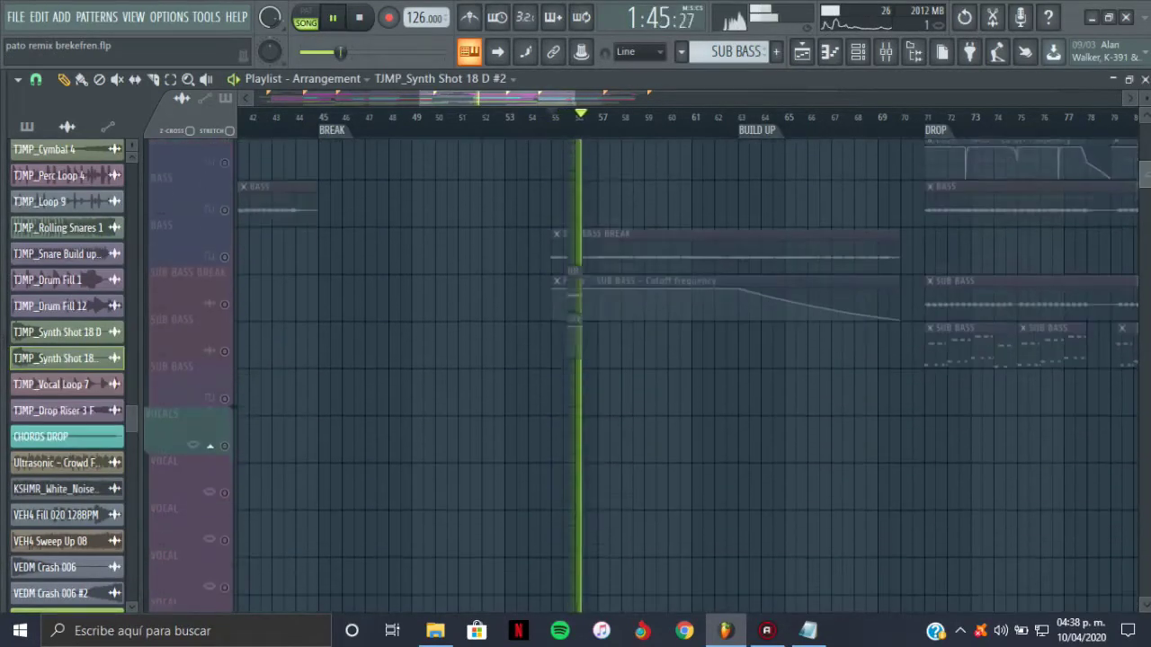
key(space)
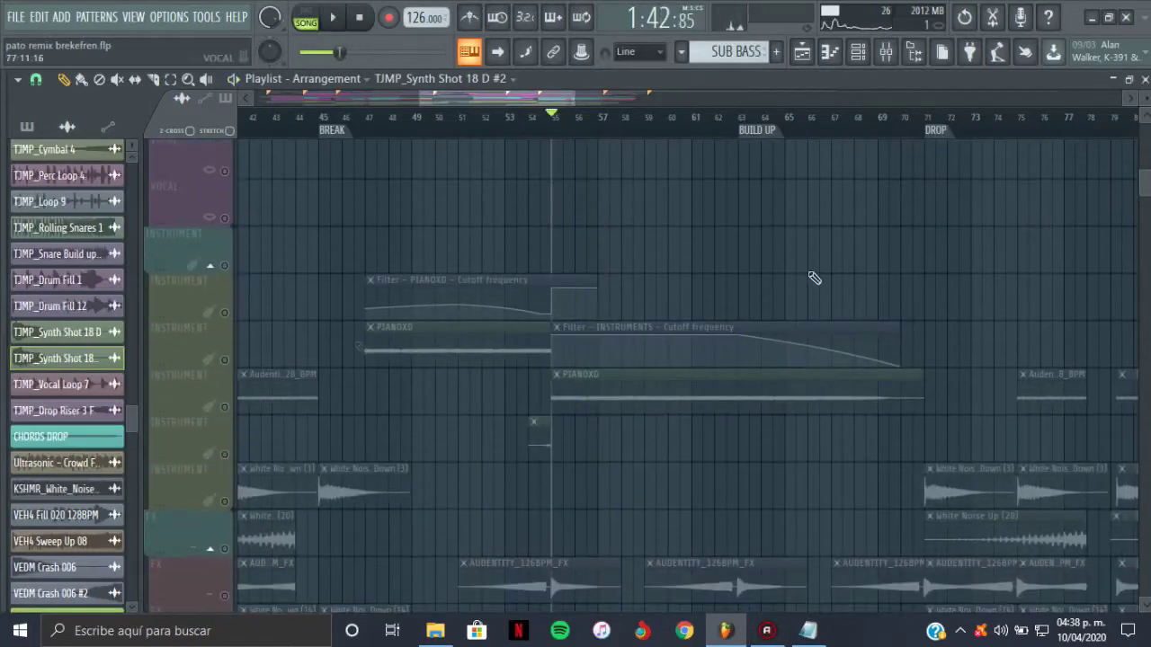
Add the PIANOXD instrument track and the INSTRUMENTS cutoff frequency automation track to the solo, play from bar 55, and unsolo everything.
click(232, 405)
click(227, 360)
key(space)
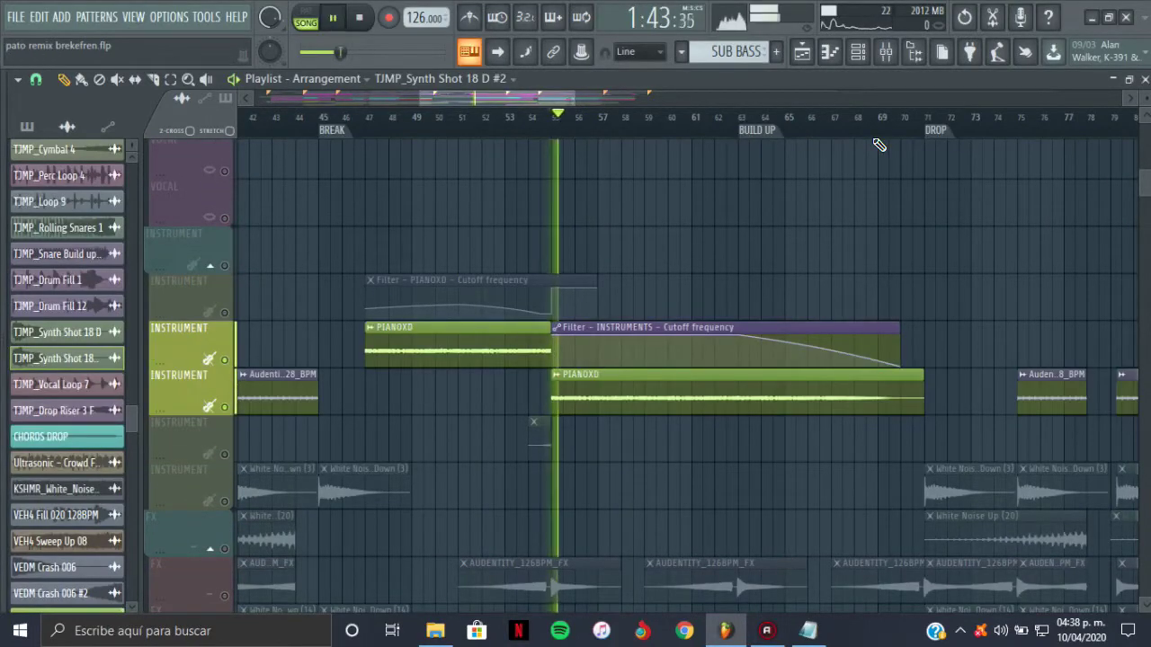
key(space)
right_click(225, 315)
right_click(226, 314)
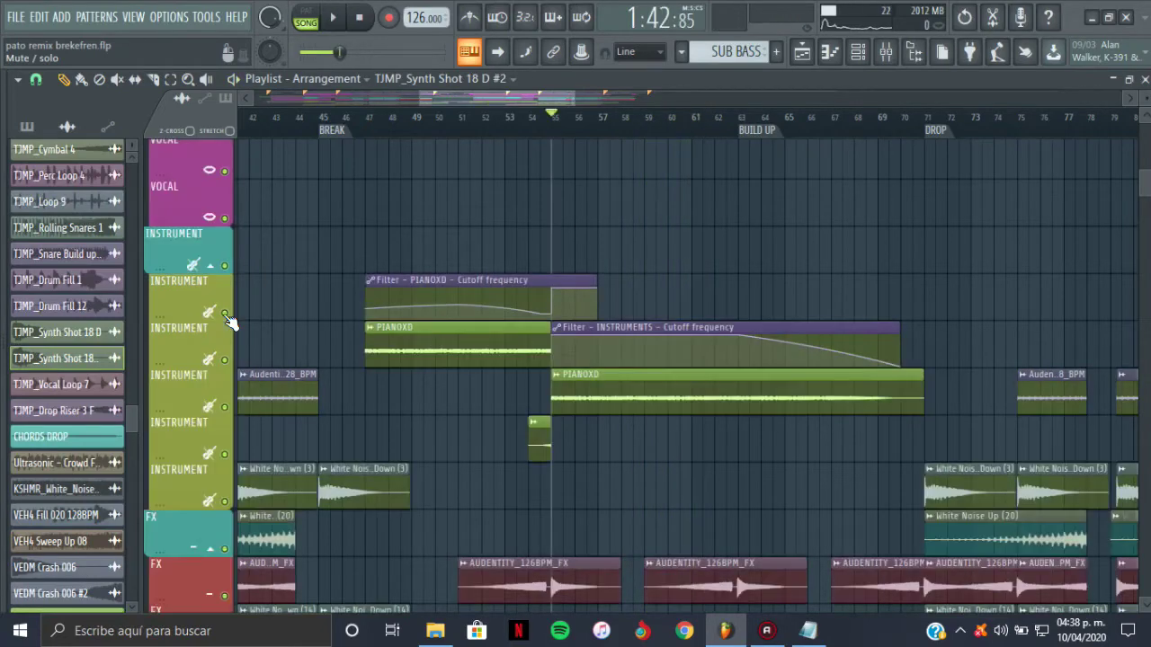
Solo the 01 Pollo (Original Mix) track and play it from bar 55 for comparison.
drag(1144, 185, 1145, 144)
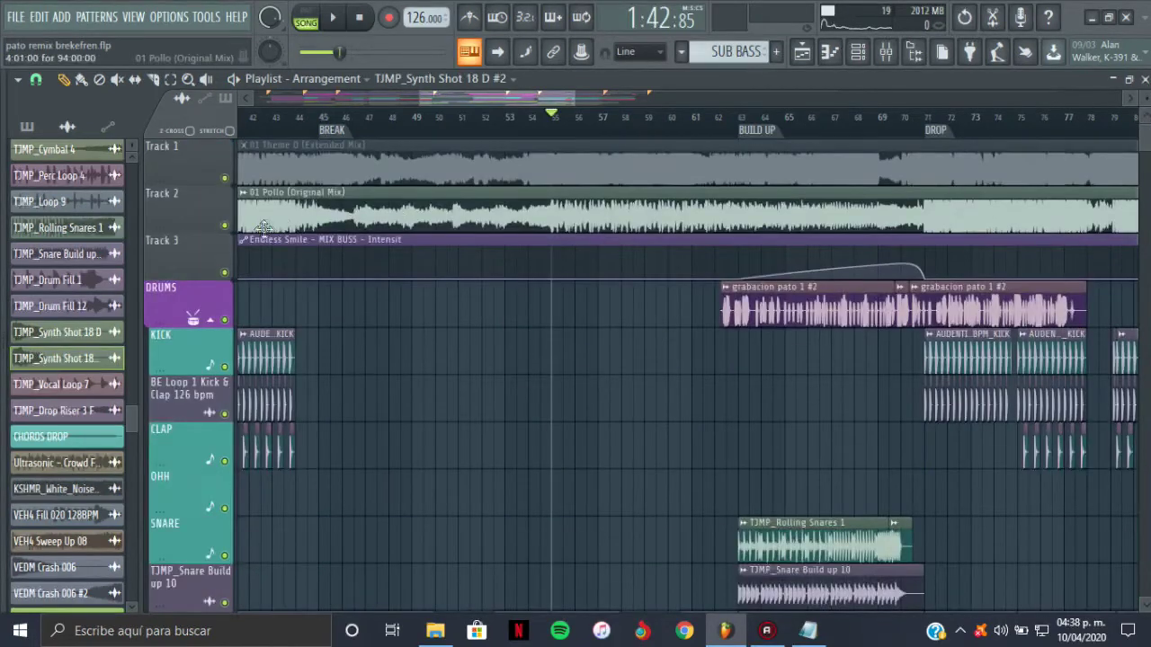
right_click(225, 226)
key(space)
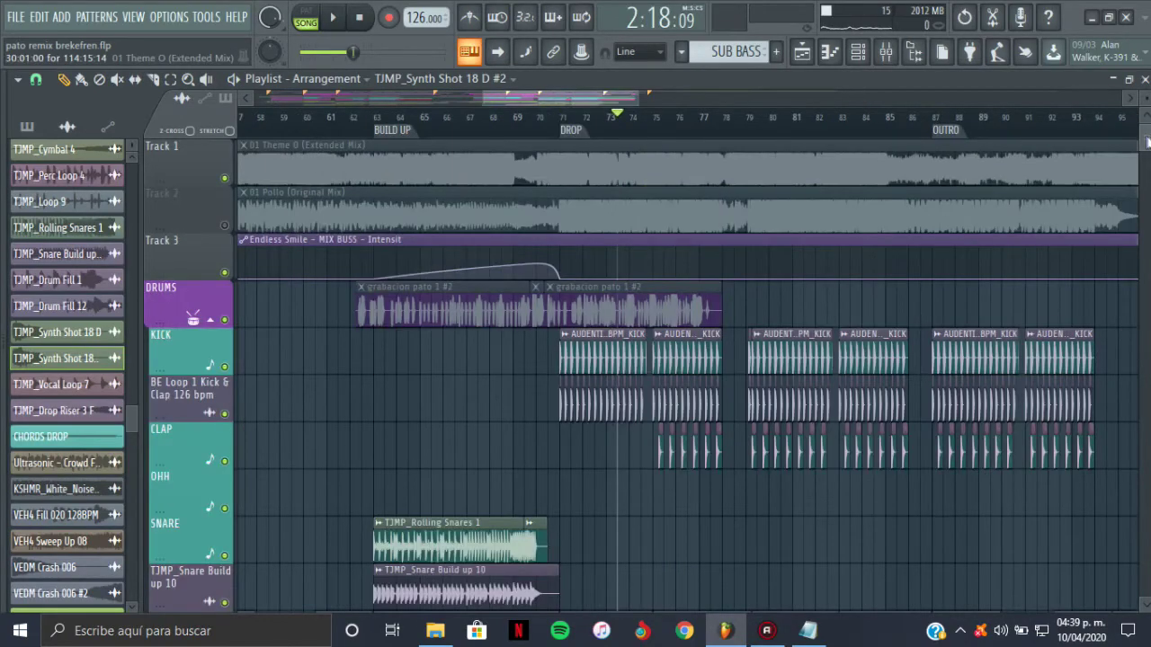
Examine the second drop and outro across the drum, lead, synth and bass tracks up to the end of the remix.
drag(1147, 142, 1147, 158)
scroll(675, 373, down, 10)
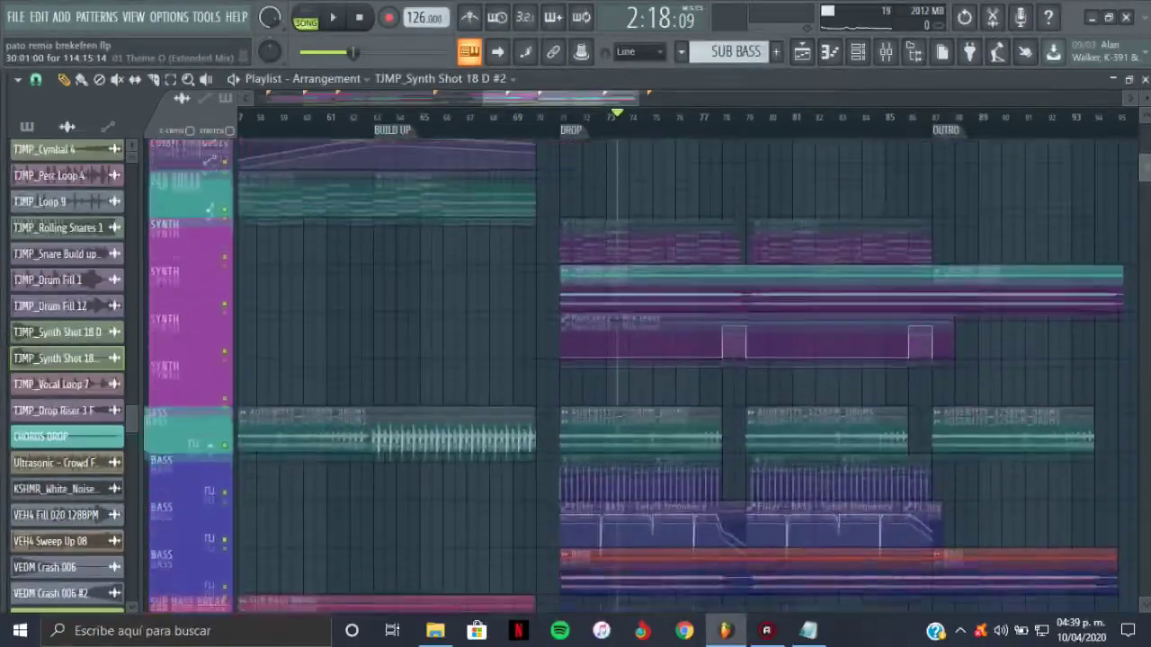
drag(1146, 168, 1147, 184)
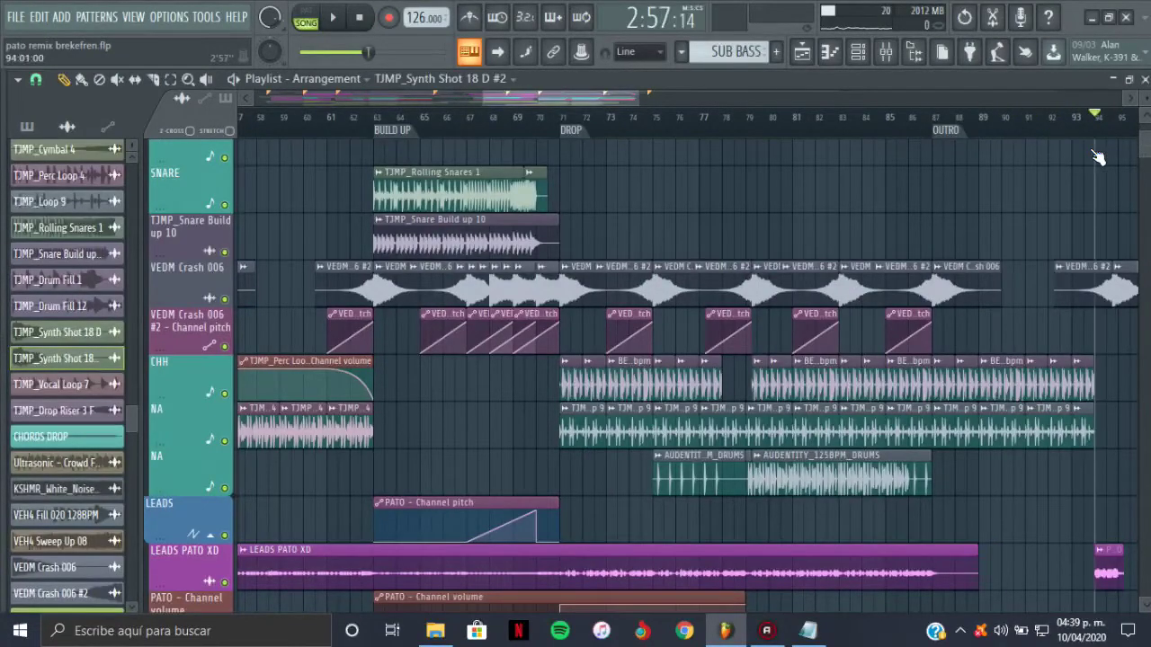
scroll(640, 377, down, 10)
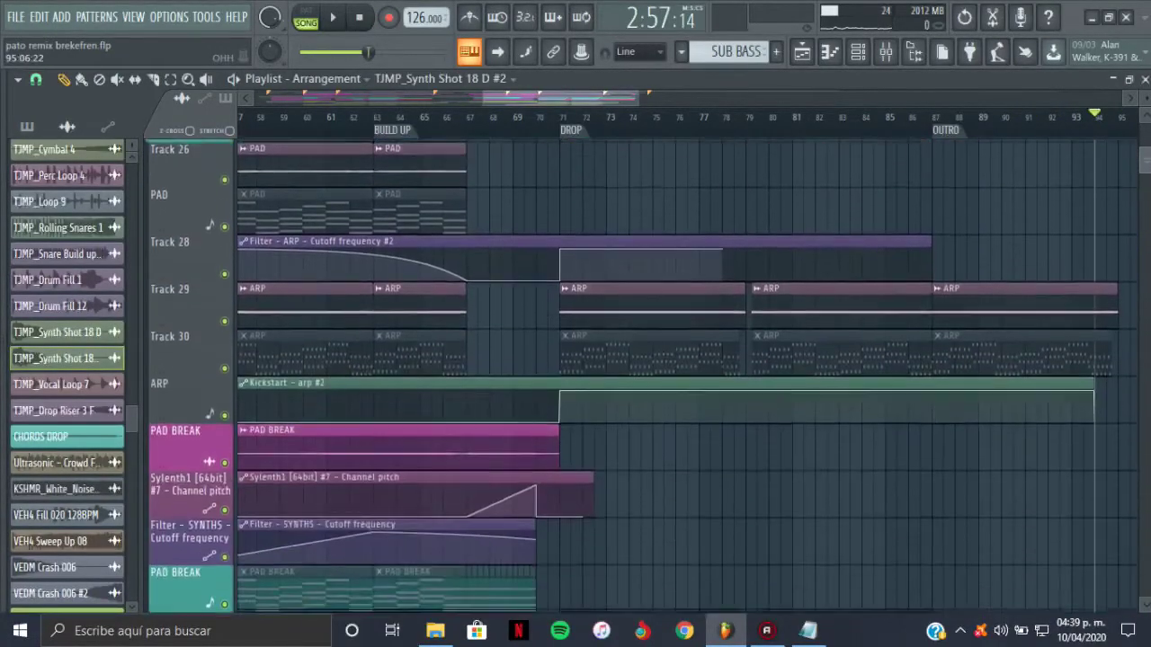
scroll(640, 375, down, 10)
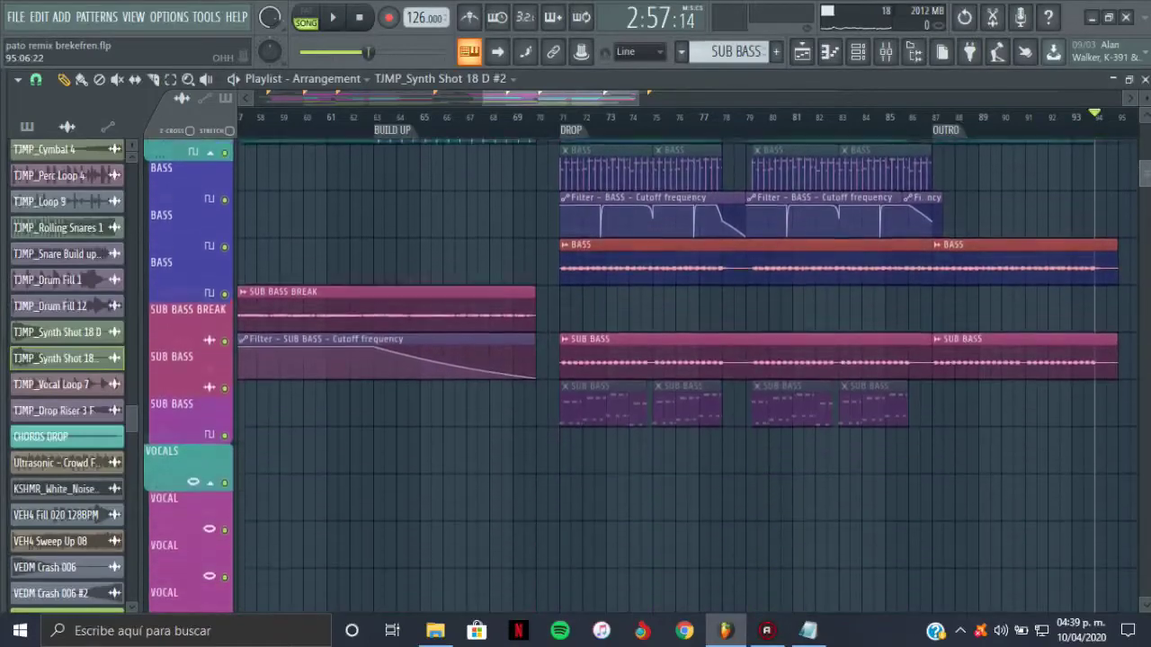
scroll(641, 375, up, 20)
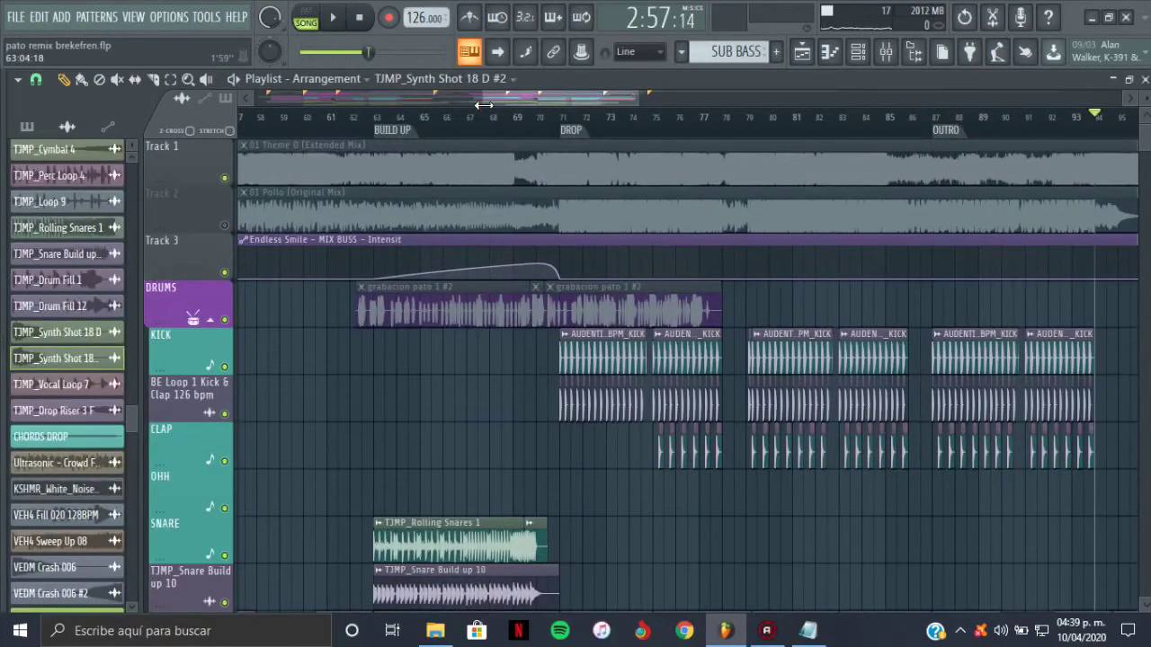
drag(483, 105, 129, 86)
drag(553, 100, 670, 136)
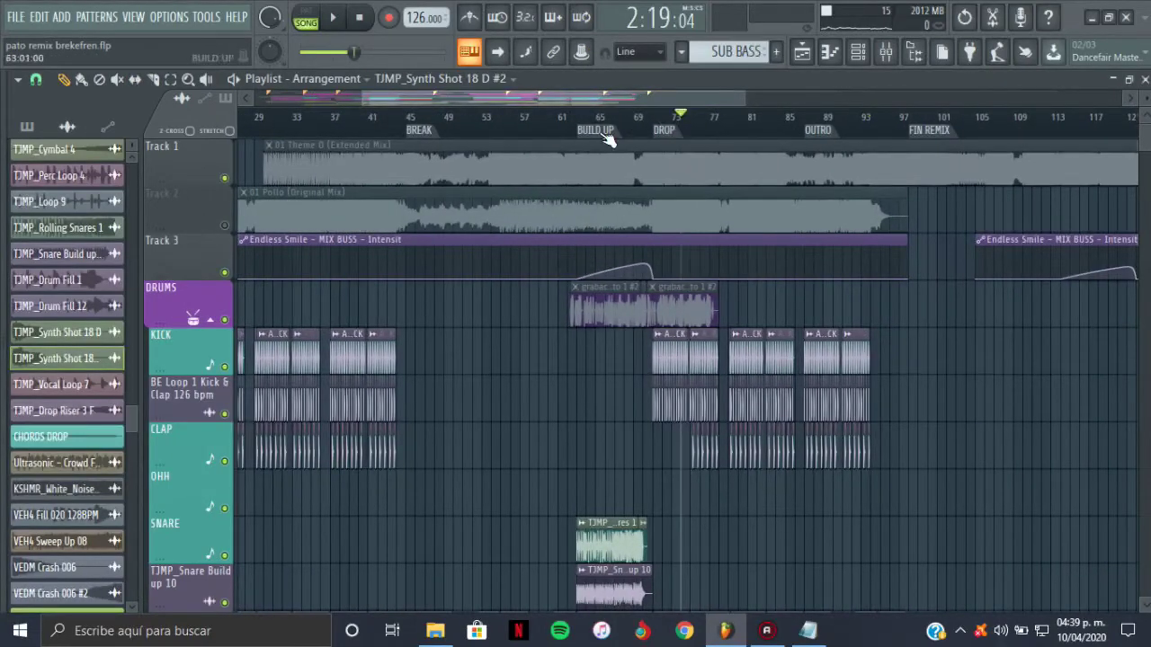
Check the sample settings of 01 Theme O (Extended Mix), solo Track 1, unmute its clip, and play it inside the second drop.
double_click(315, 157)
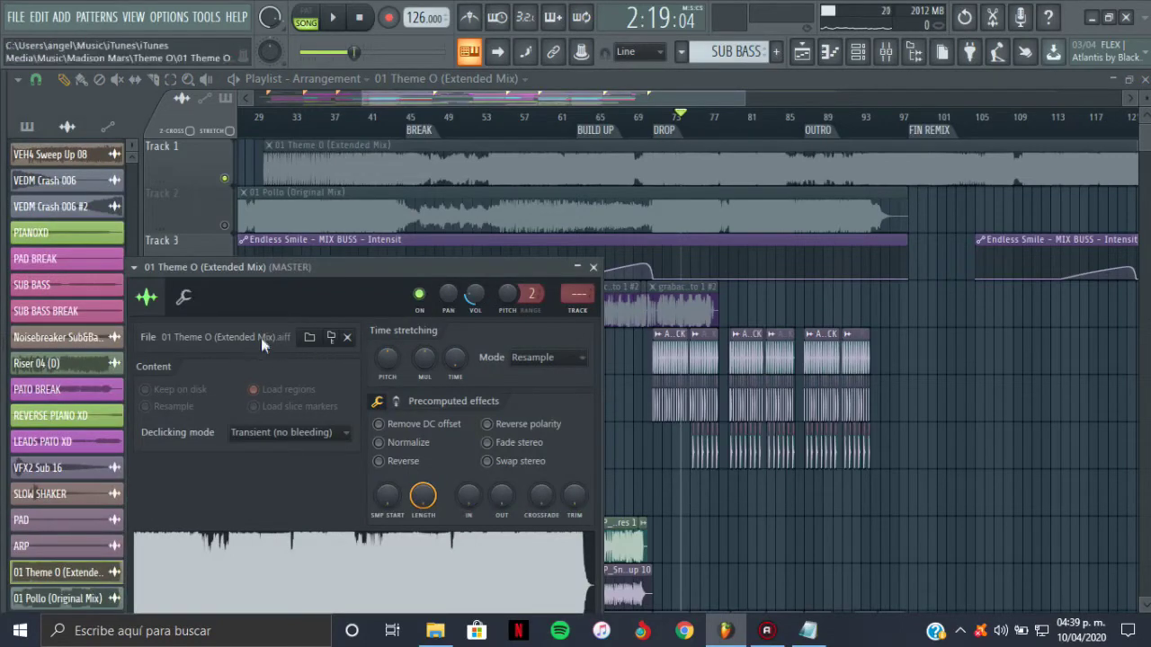
click(594, 267)
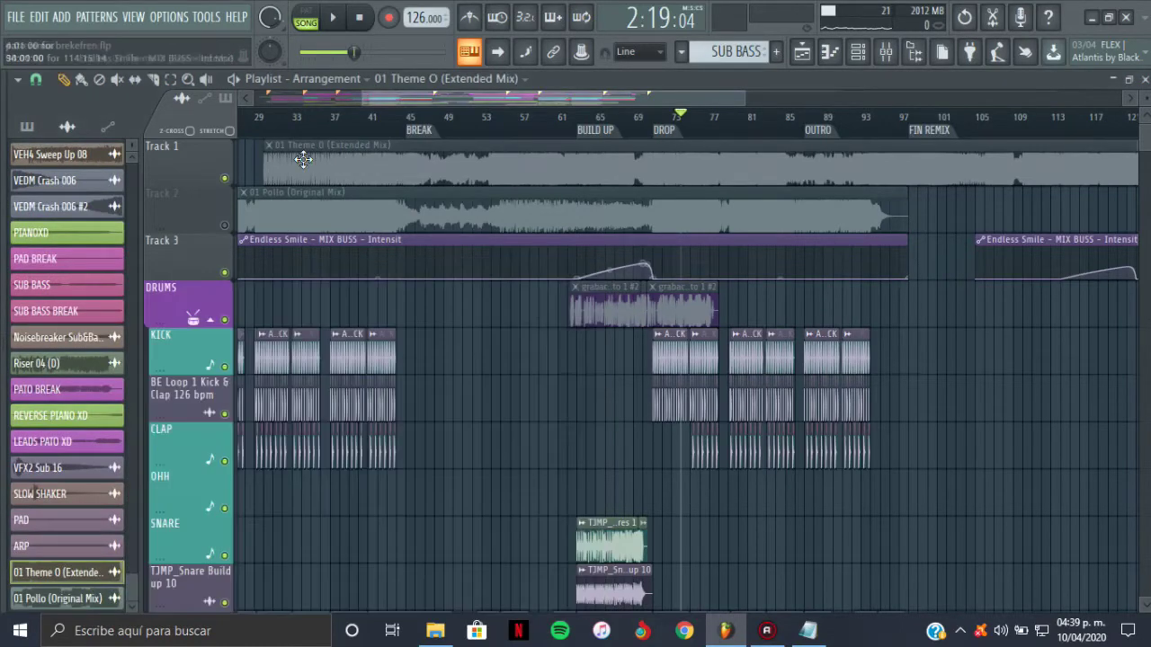
right_click(225, 179)
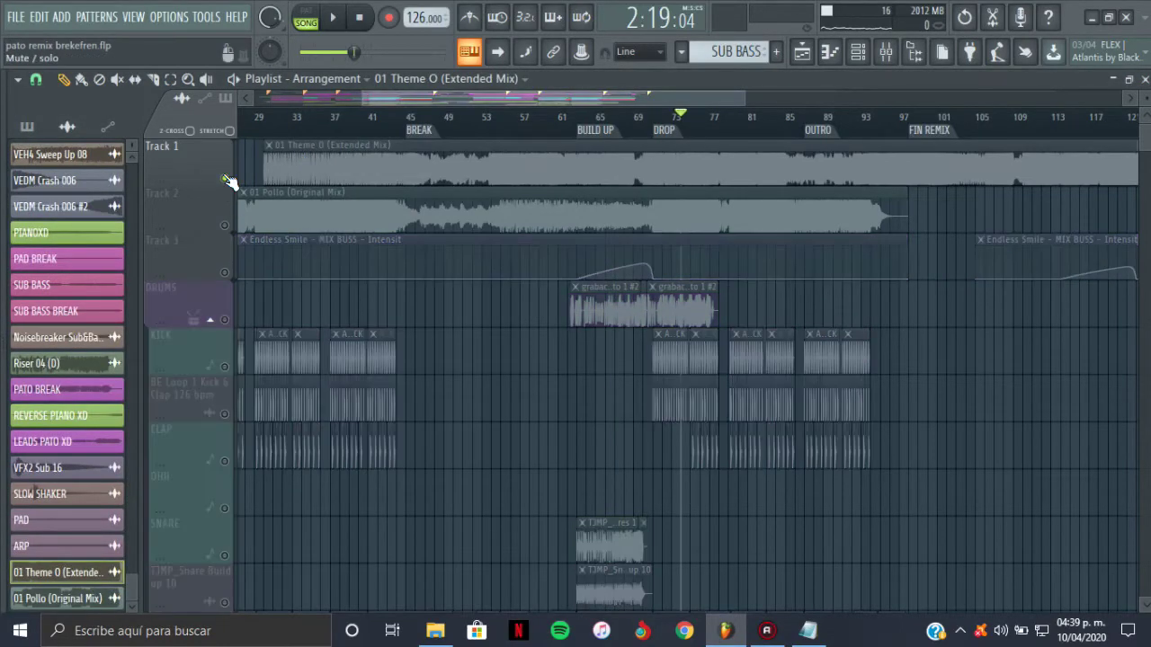
click(706, 164)
key(space)
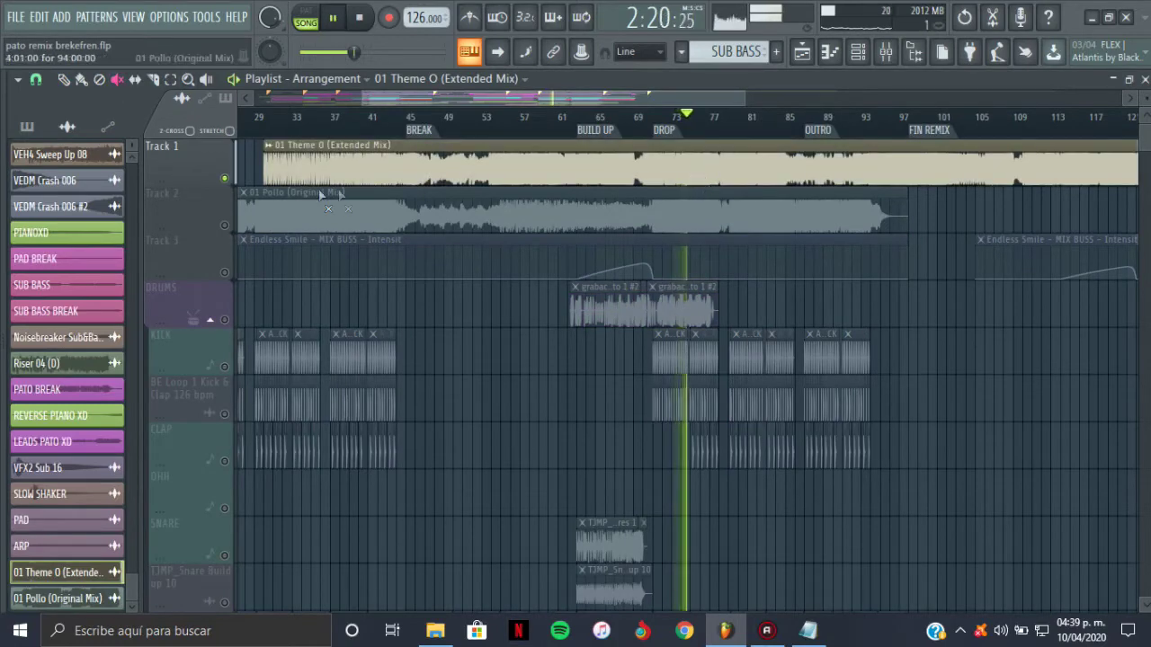
key(space)
Unsolo Track 1 and mute the 01 Theme O (Extended Mix) and 01 Pollo (Original Mix) clips.
right_click(225, 179)
click(274, 167)
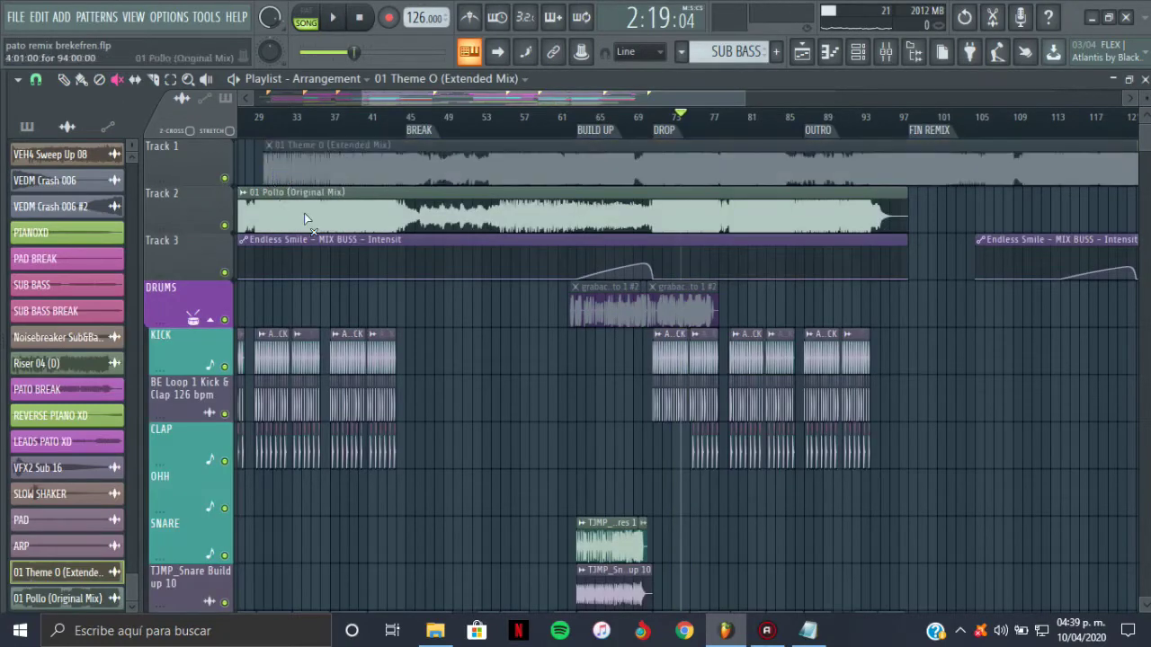
click(304, 218)
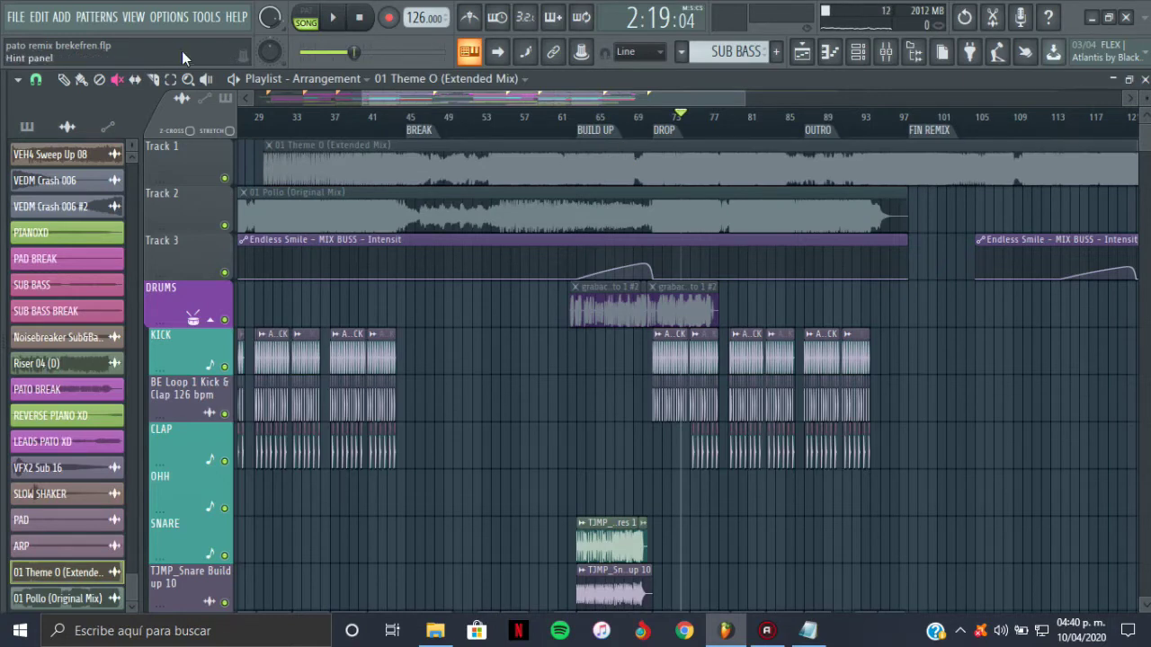
Examine the remix's whole playlist arrangement from the intro to the outro, from the reference tracks down through the drums, synths and FX.
mouse_move(448, 96)
mouse_down()
mouse_move(419, 93)
mouse_move(436, 97)
mouse_up()
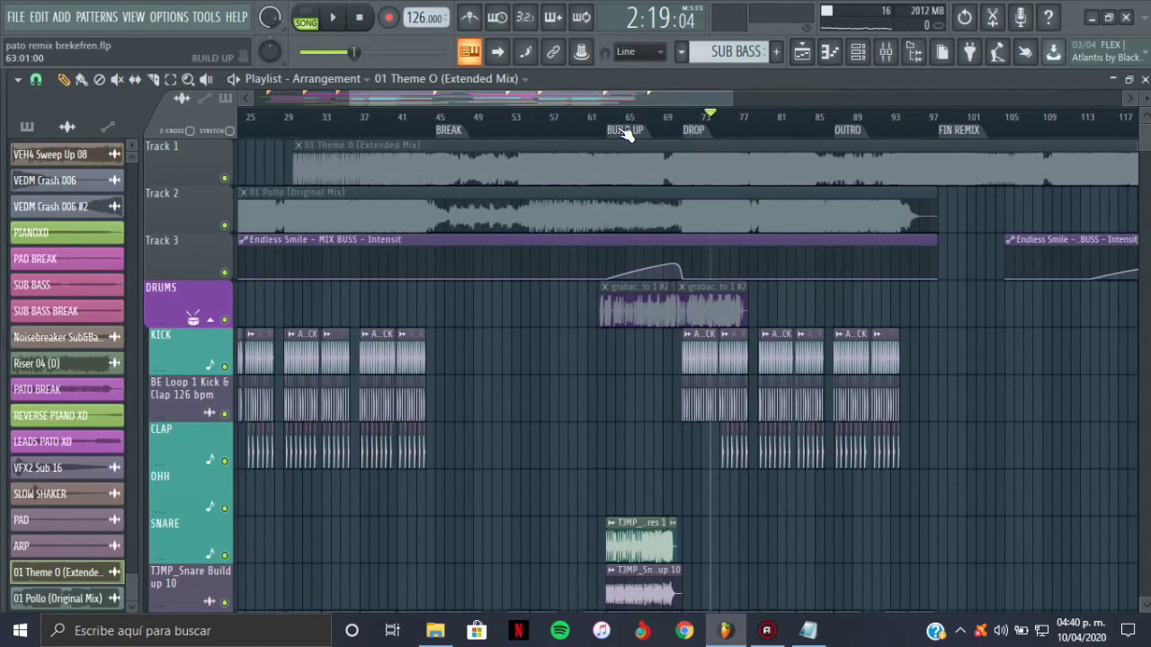
scroll(634, 101, up, 5)
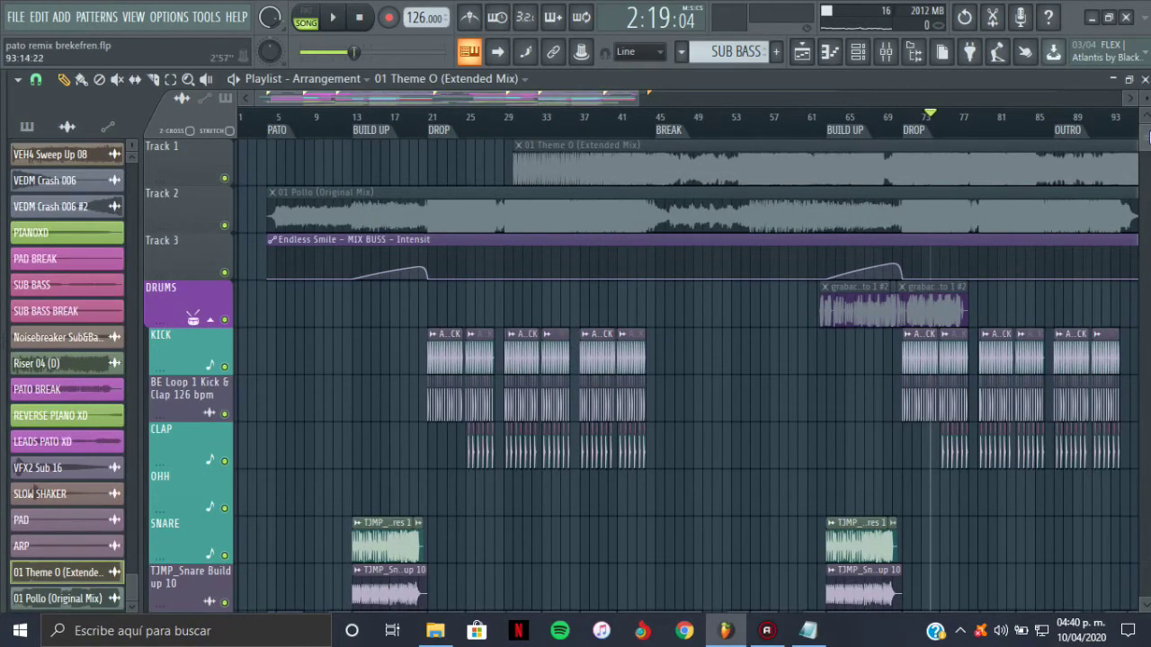
scroll(1147, 133, down, 5)
scroll(688, 373, down, 5)
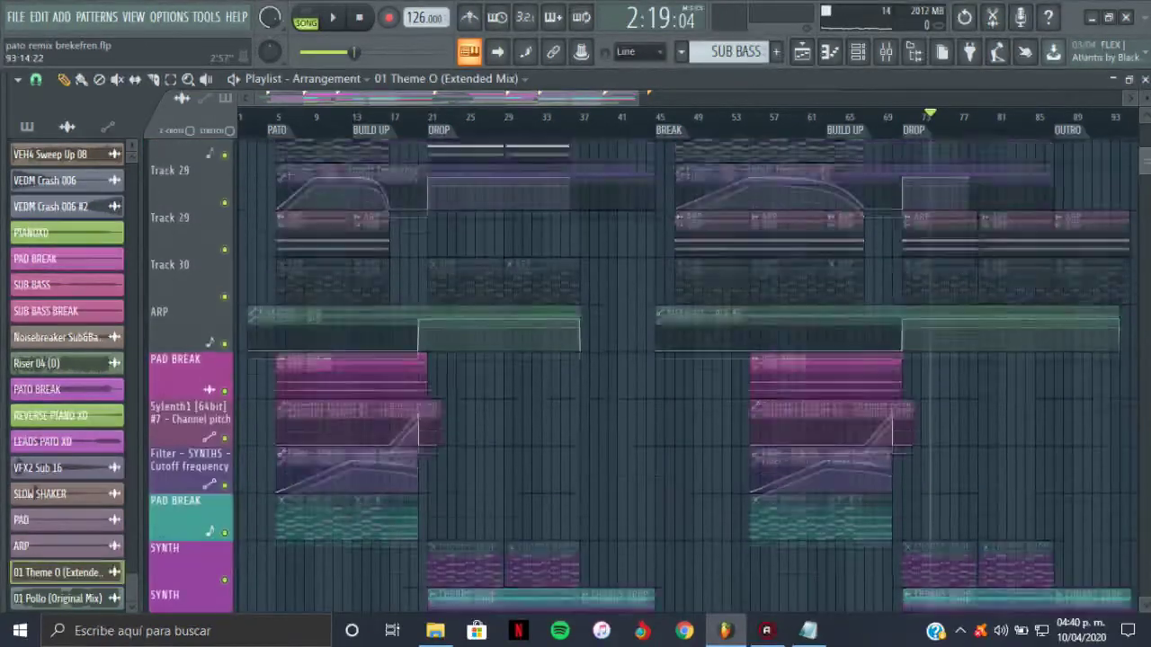
drag(1147, 159, 1147, 118)
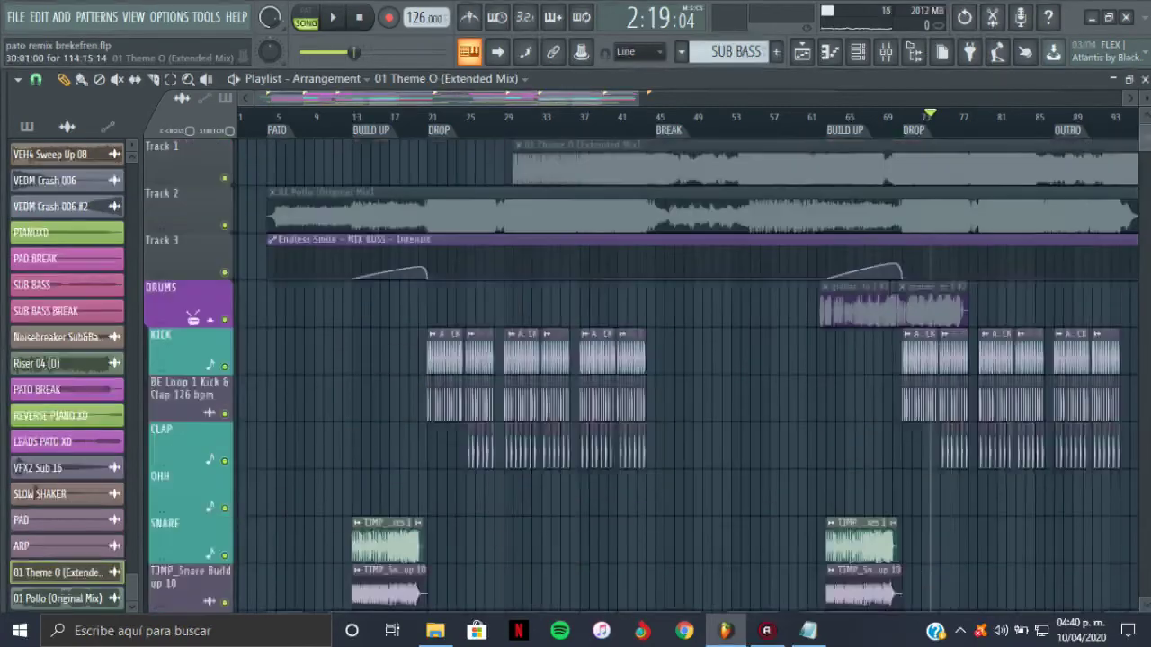
drag(1147, 118, 1145, 198)
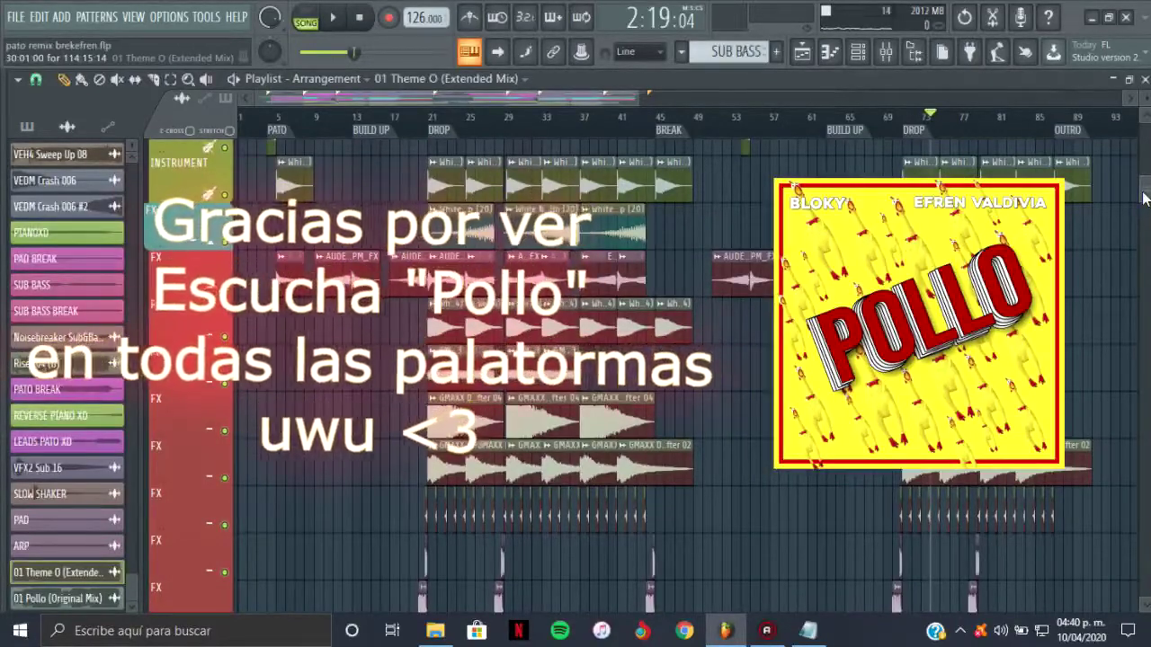
drag(1144, 198, 1144, 137)
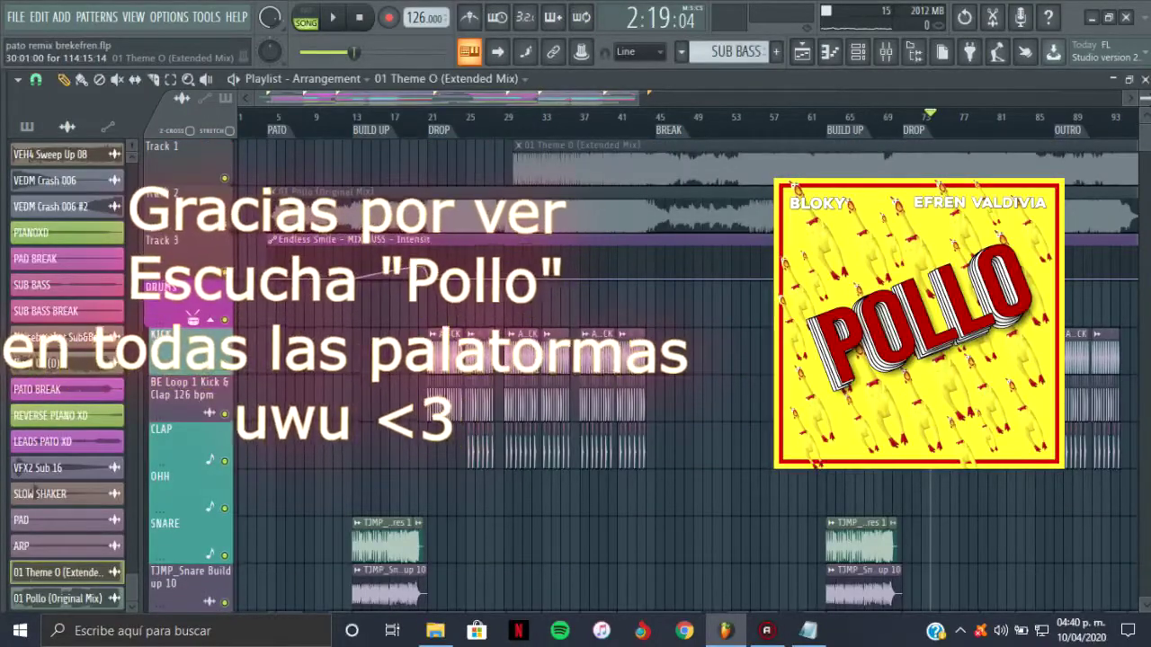
drag(554, 95, 580, 102)
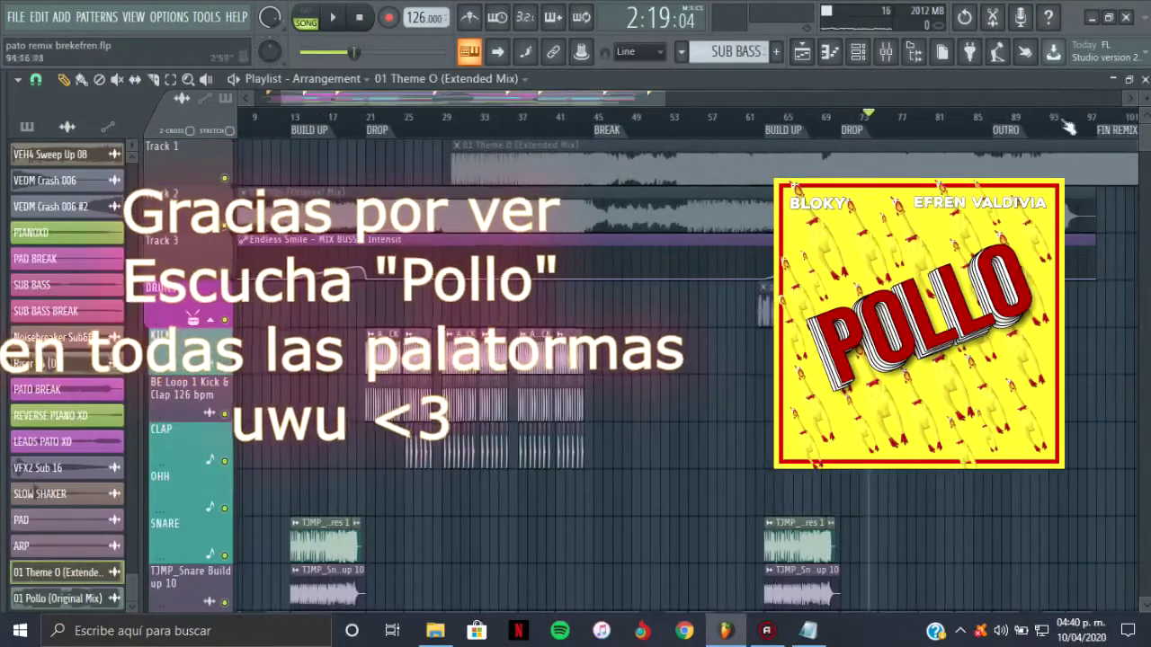
Set the playhead to the start of the second drop and review the synth, bass and sub bass tracks around it.
drag(890, 122, 840, 120)
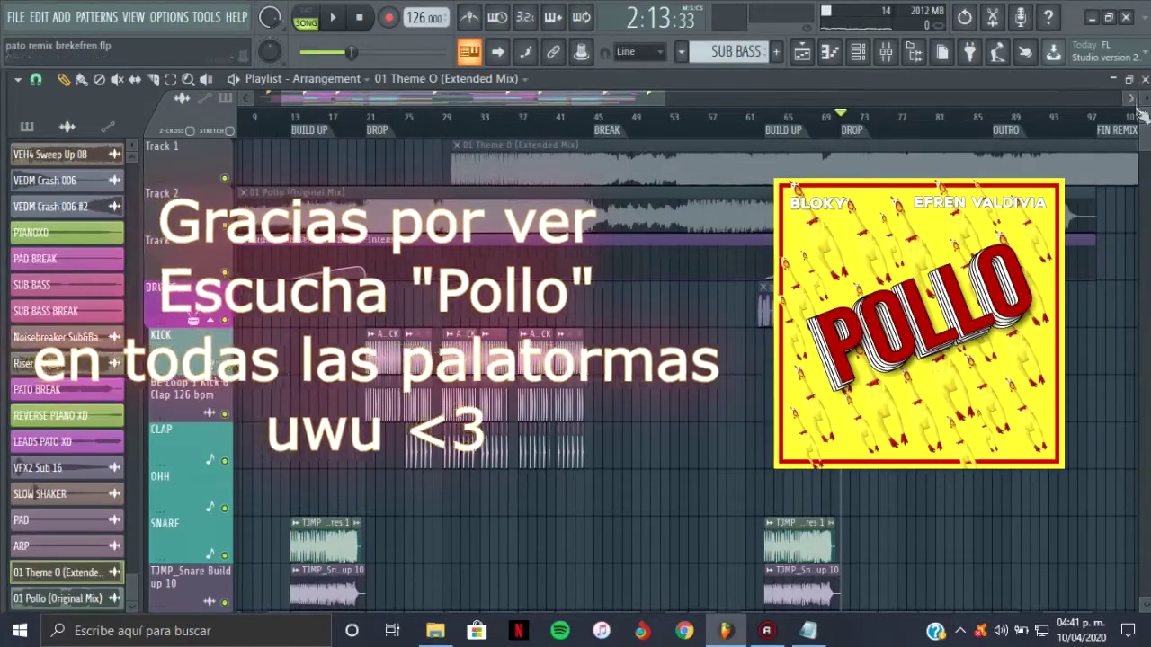
drag(1144, 138, 1146, 150)
scroll(1142, 162, down, 10)
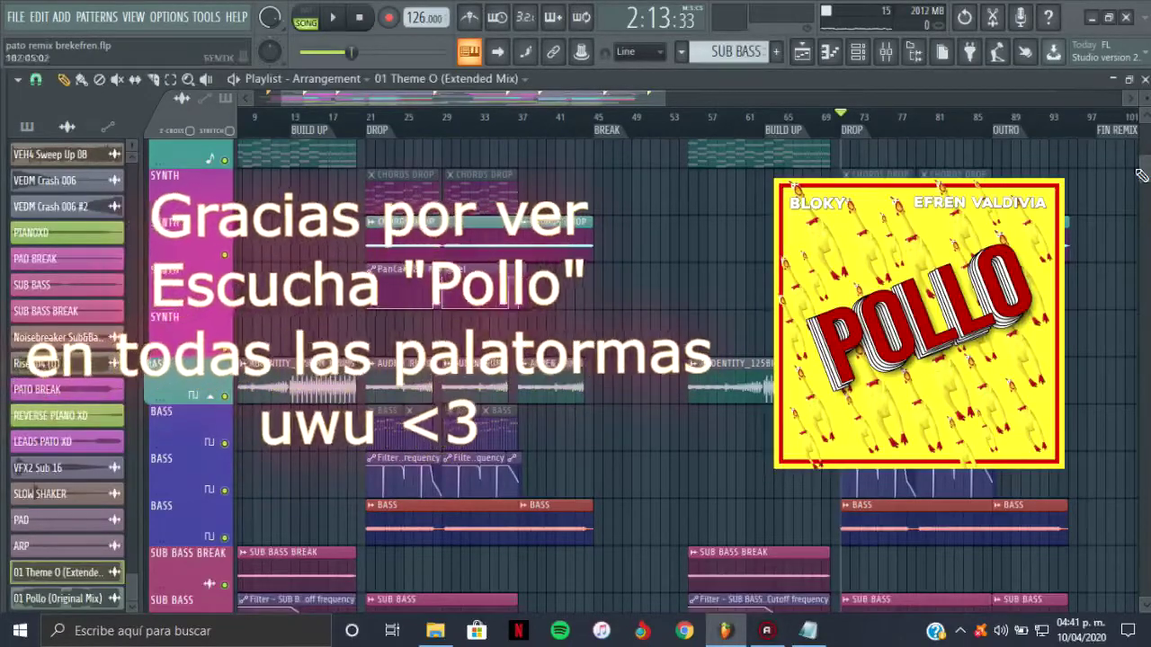
drag(642, 99, 625, 97)
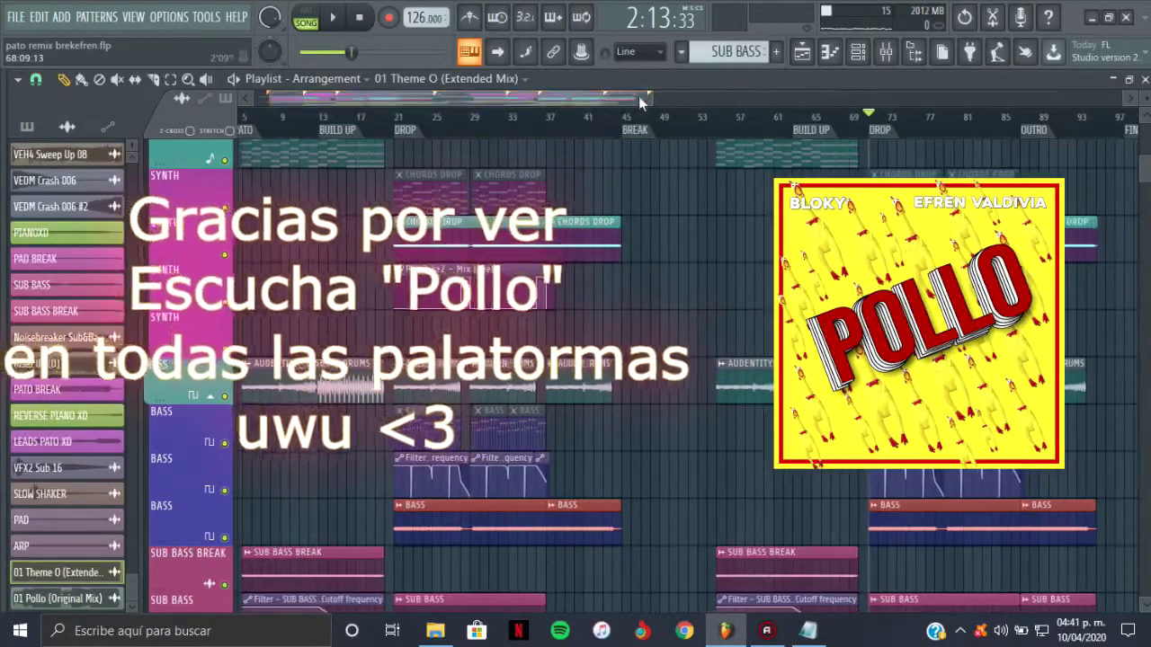
drag(1146, 172, 1144, 200)
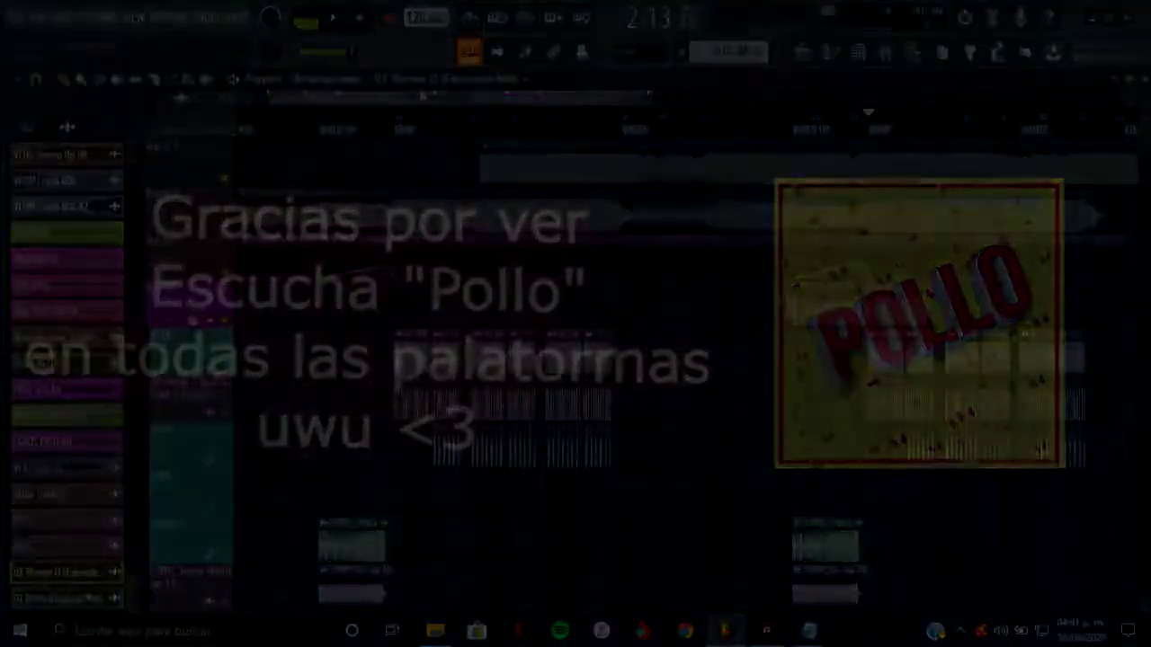